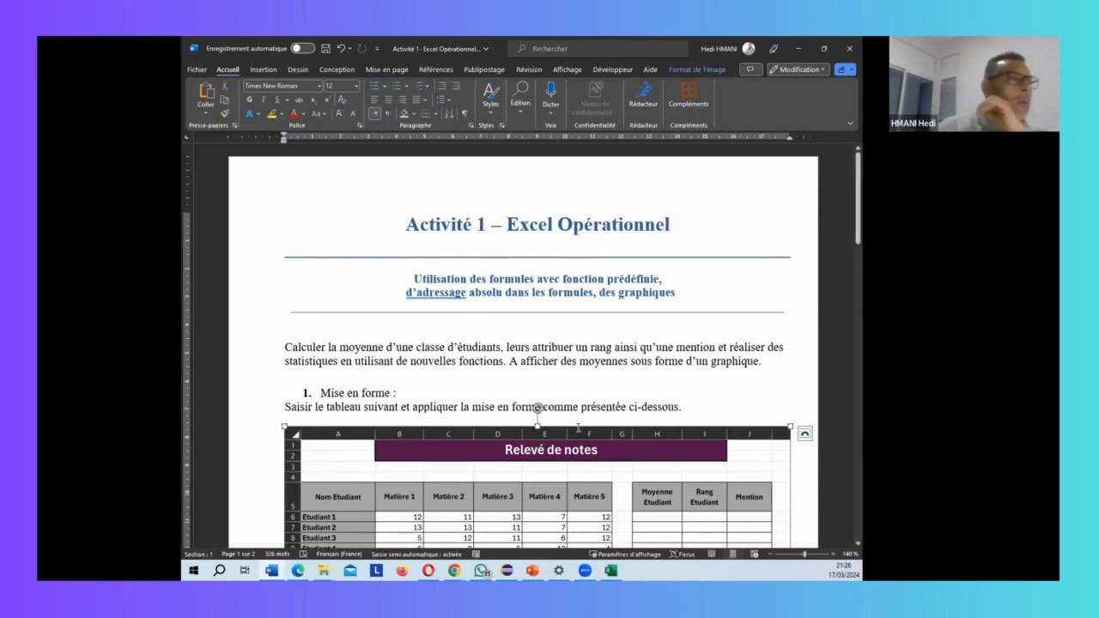
# Arrange the Word activity document on the right half of the screen with the Excel start window on the left half
pyautogui.scroll(-5, 735, 397)
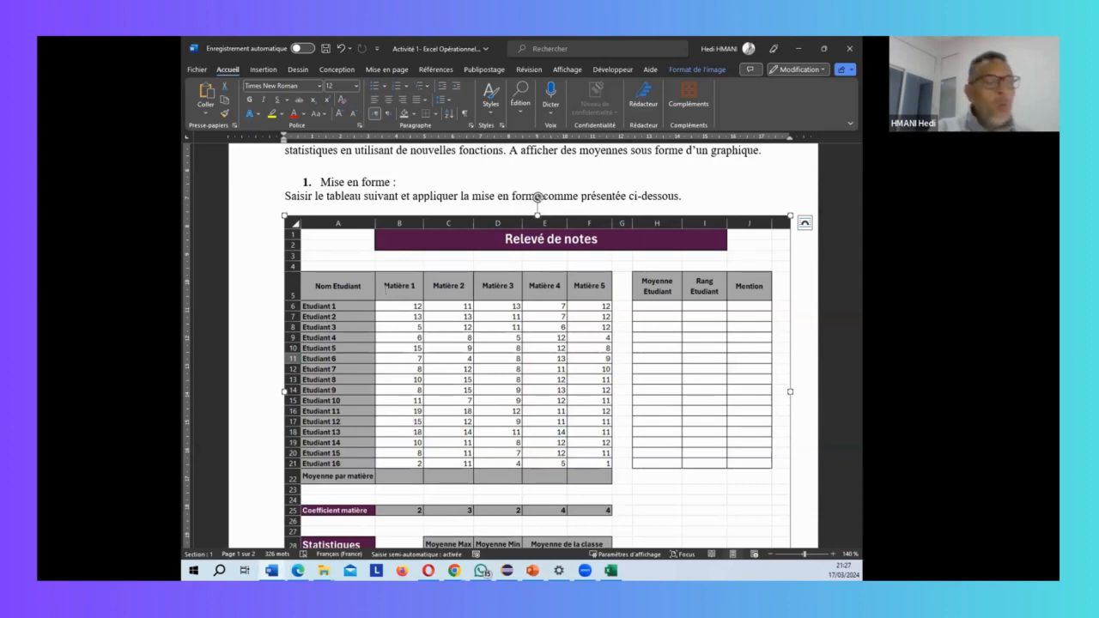
pyautogui.press('super+Right')
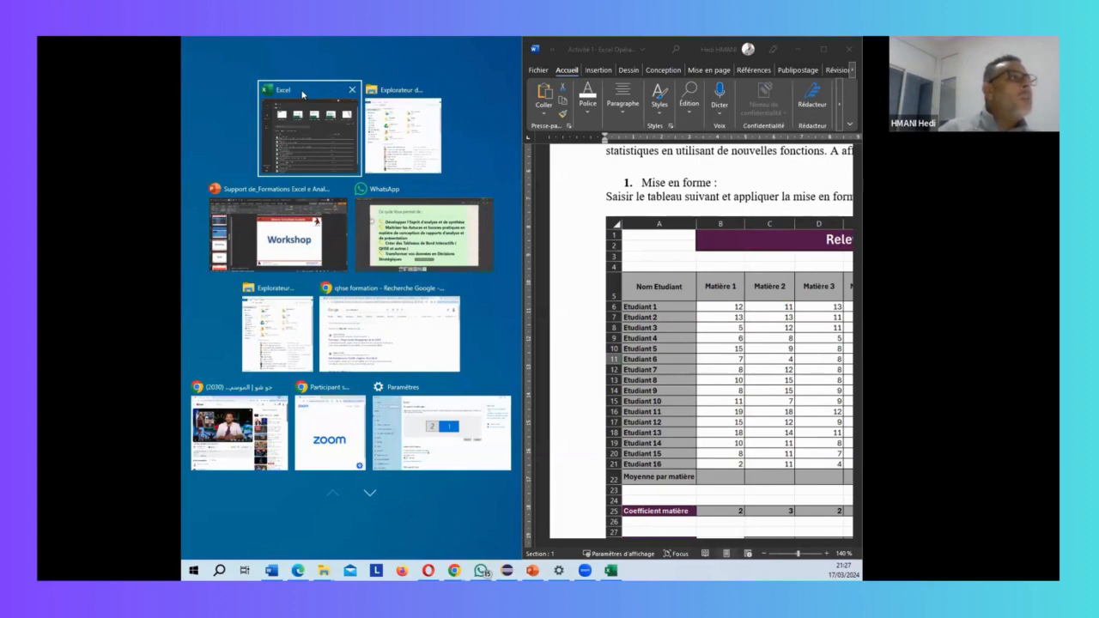
pyautogui.click(307, 117)
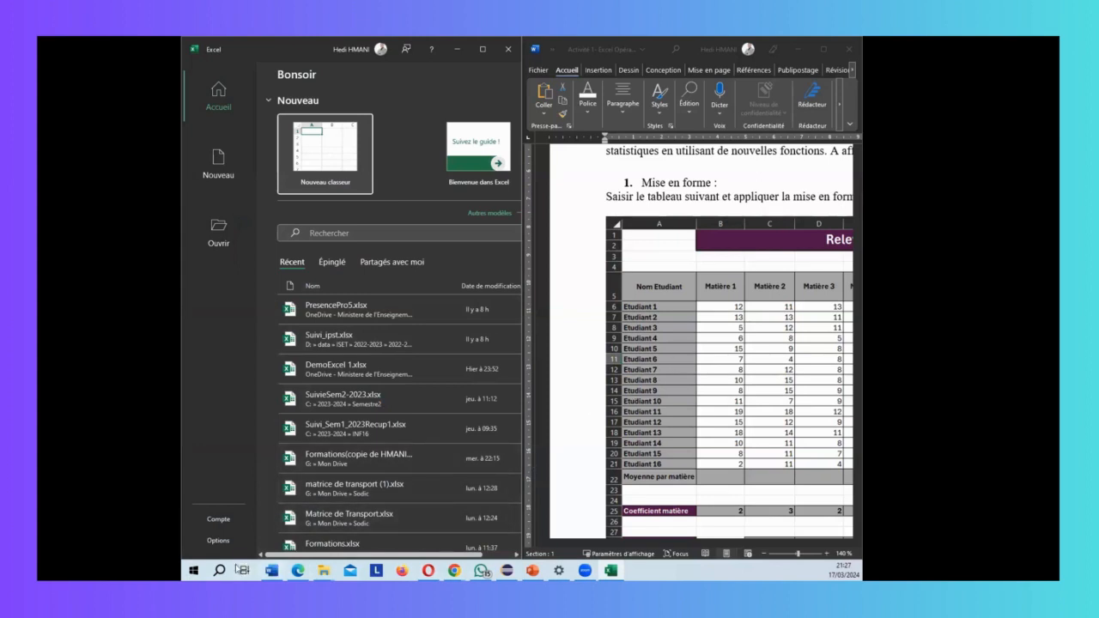
# Search the system for "clav" and open the on-screen keyboard (Clavier visuel)
pyautogui.click(188, 567)
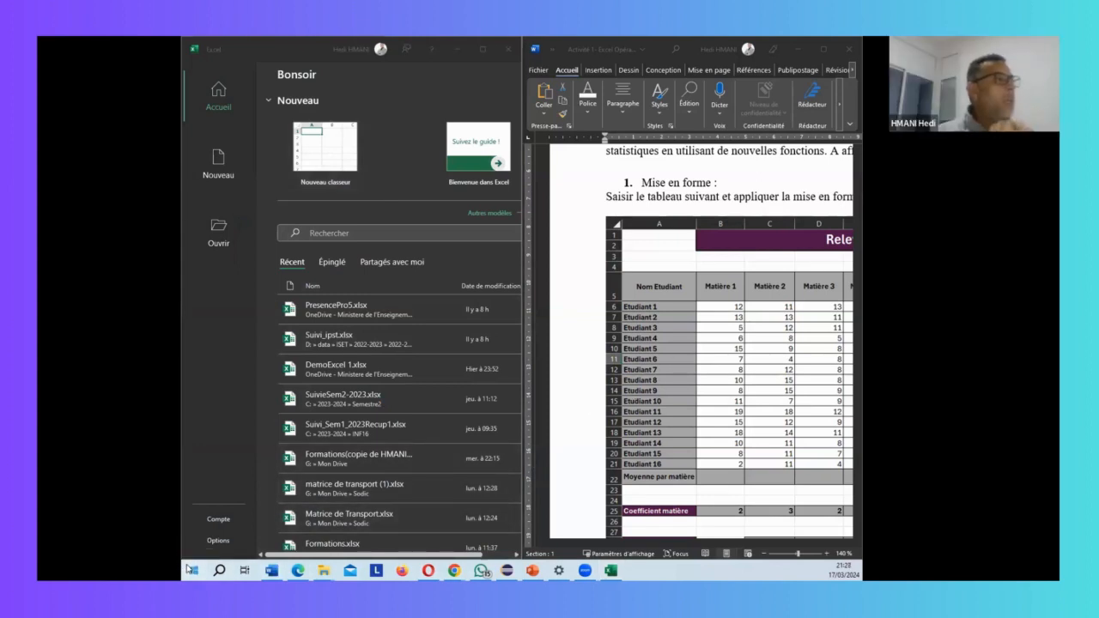
pyautogui.write('cla')
pyautogui.write('s')
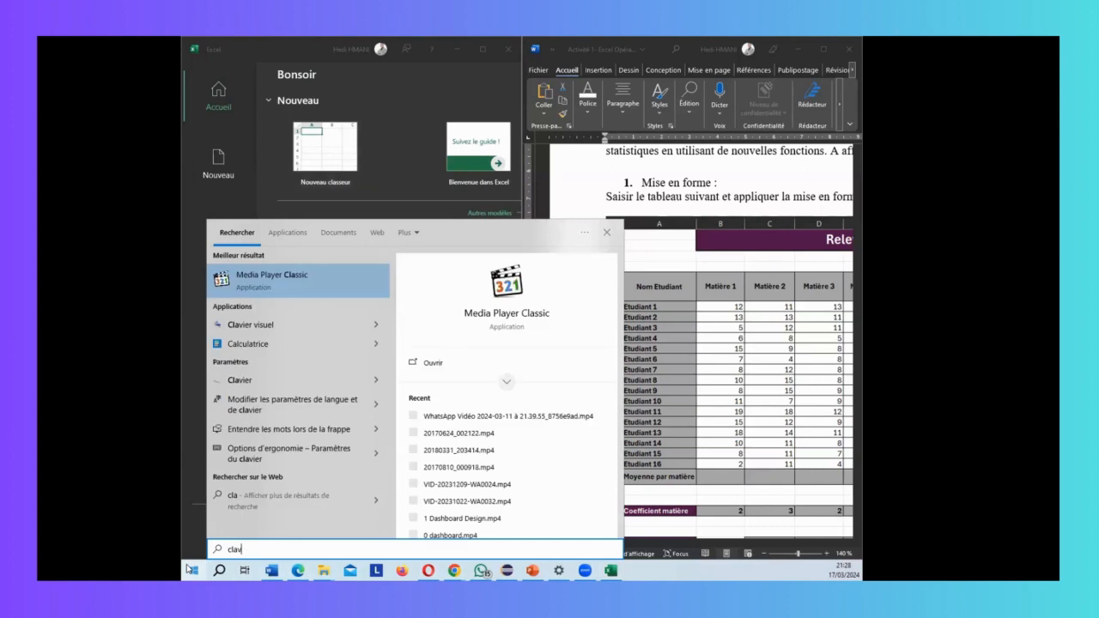
pyautogui.press('BackSpace')
pyautogui.write('v')
pyautogui.click(268, 280)
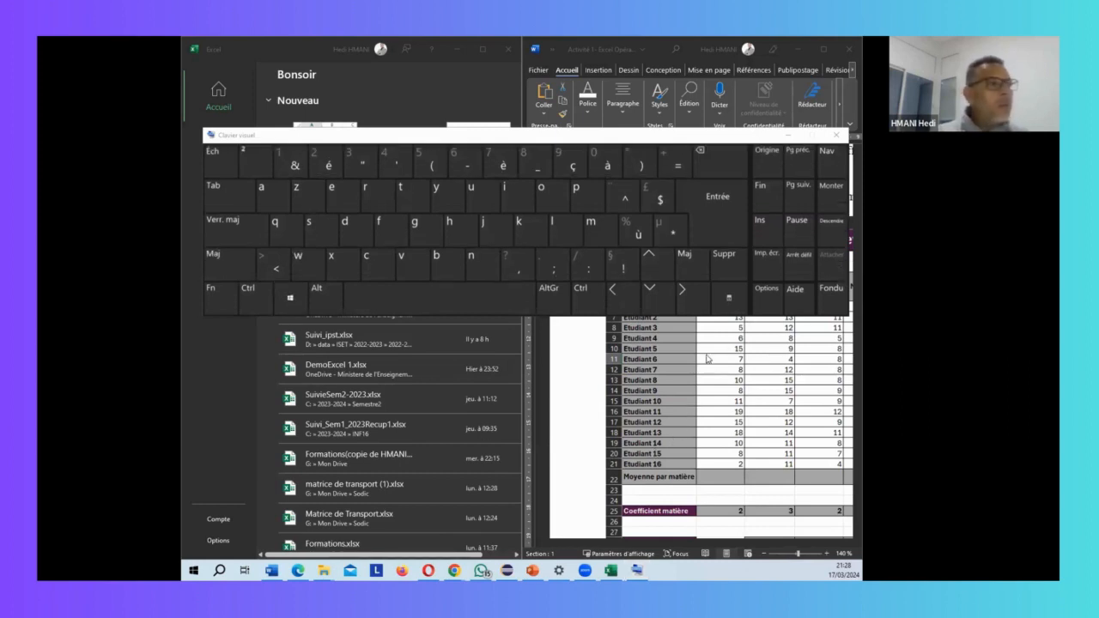
# Point out the window-snapping key combinations on the on-screen keyboard, then minimize it and return to the Word document
pyautogui.press('super+Left')
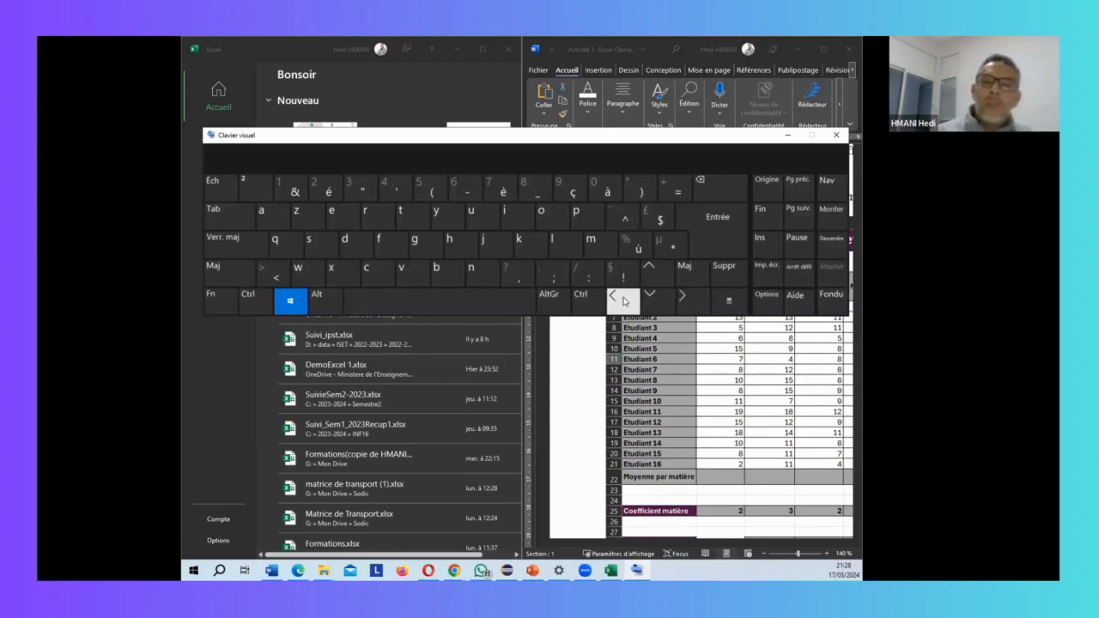
pyautogui.click(687, 300)
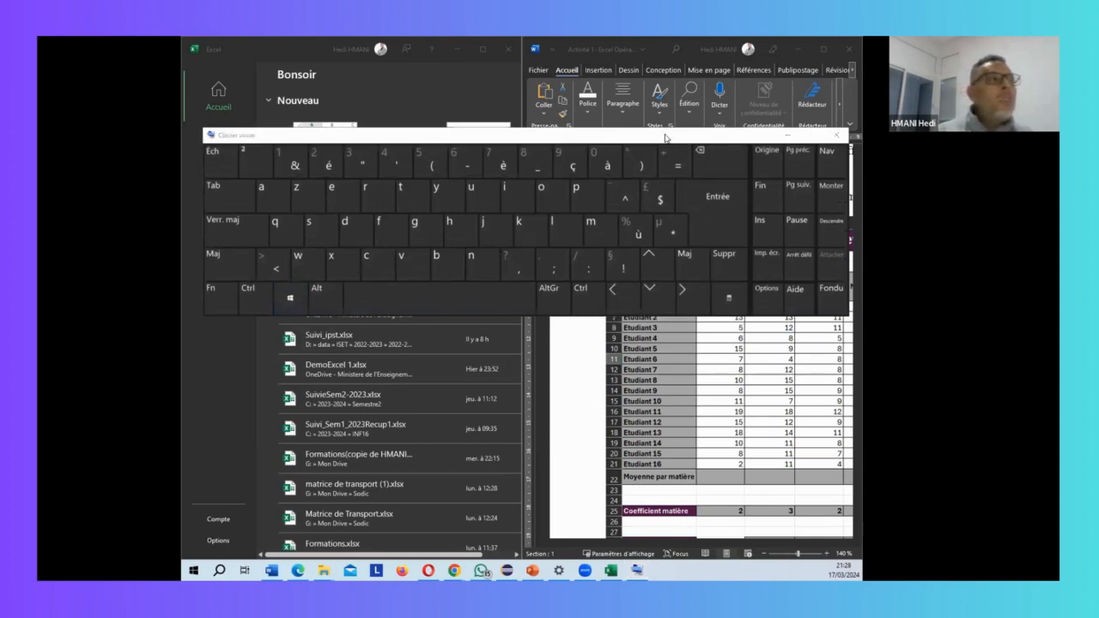
pyautogui.moveTo(667, 135); pyautogui.dragTo(665, 164)
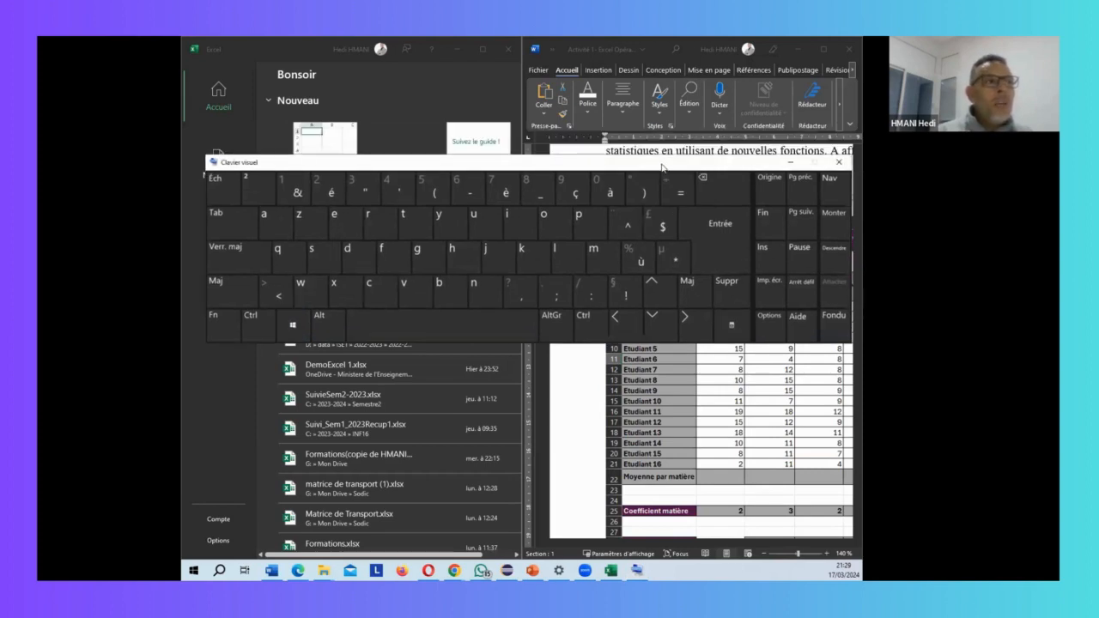
pyautogui.click(791, 162)
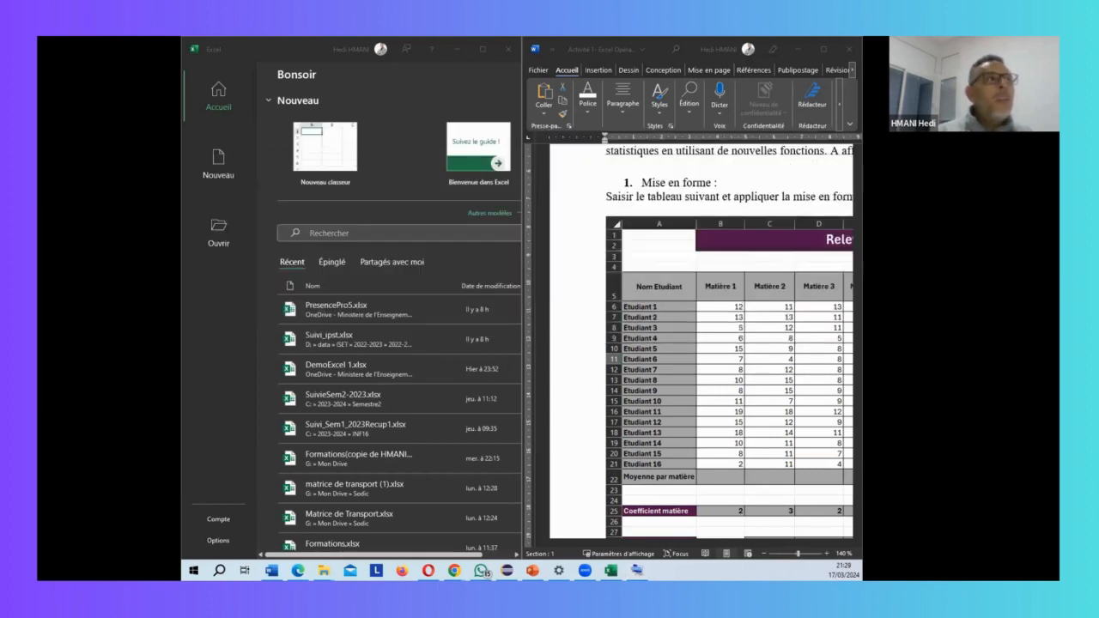
pyautogui.click(658, 39)
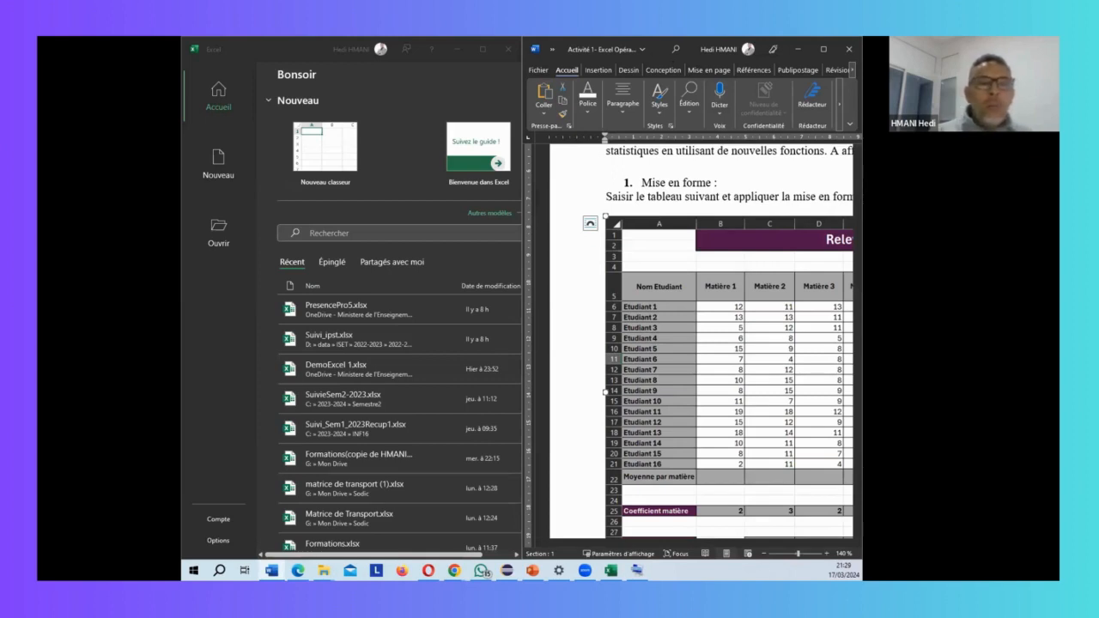
# Switch to the Activité 1 PDF in Chrome and maximize its window
pyautogui.hotkey('alt', 'Tab')
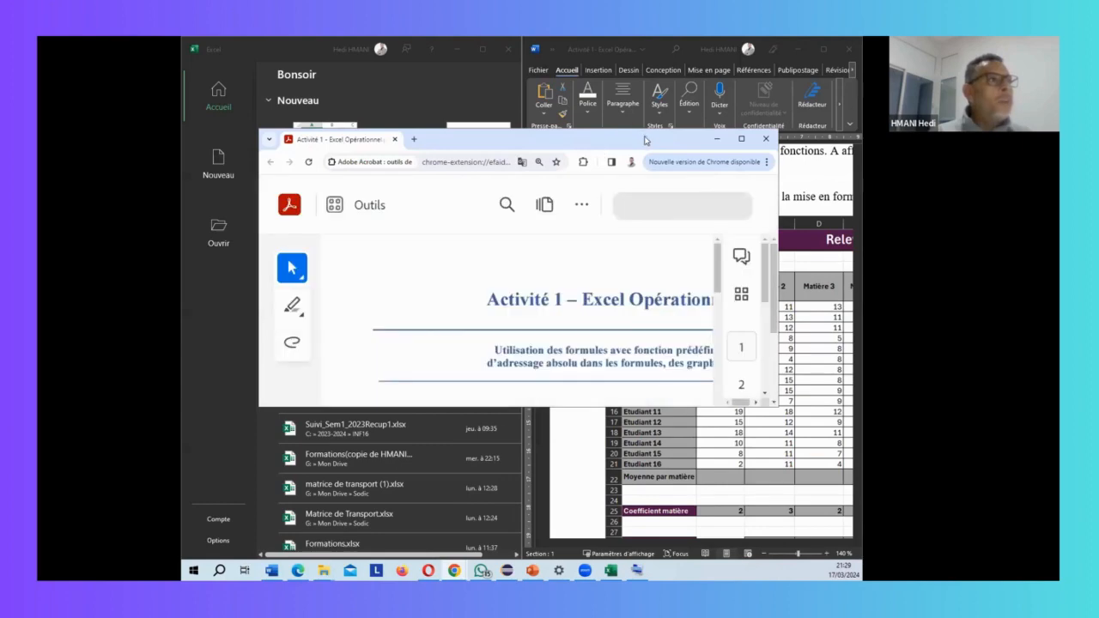
pyautogui.doubleClick(646, 140)
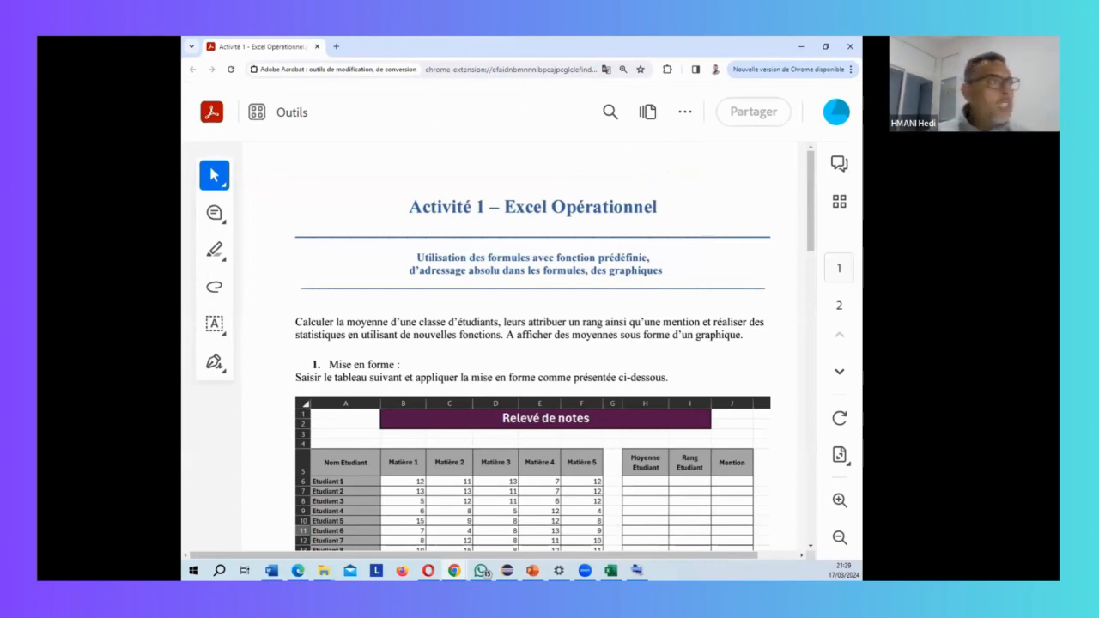
# Bring up the on-screen keyboard over the PDF to show its keys, and minimize it again
pyautogui.hotkey('alt', 'Tab')
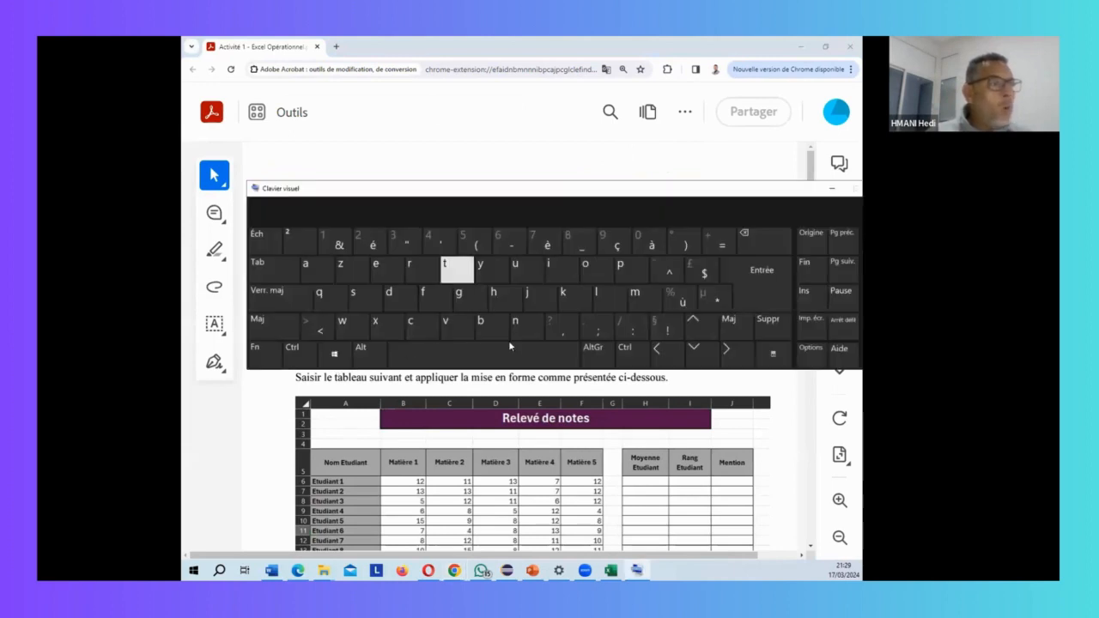
pyautogui.press('space')
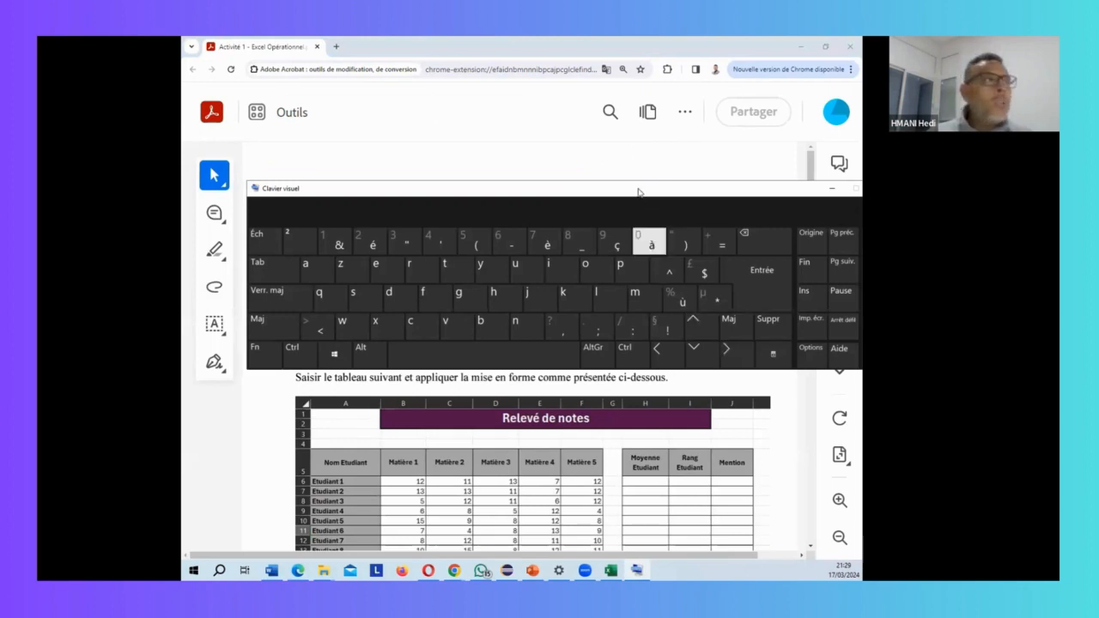
pyautogui.click(832, 188)
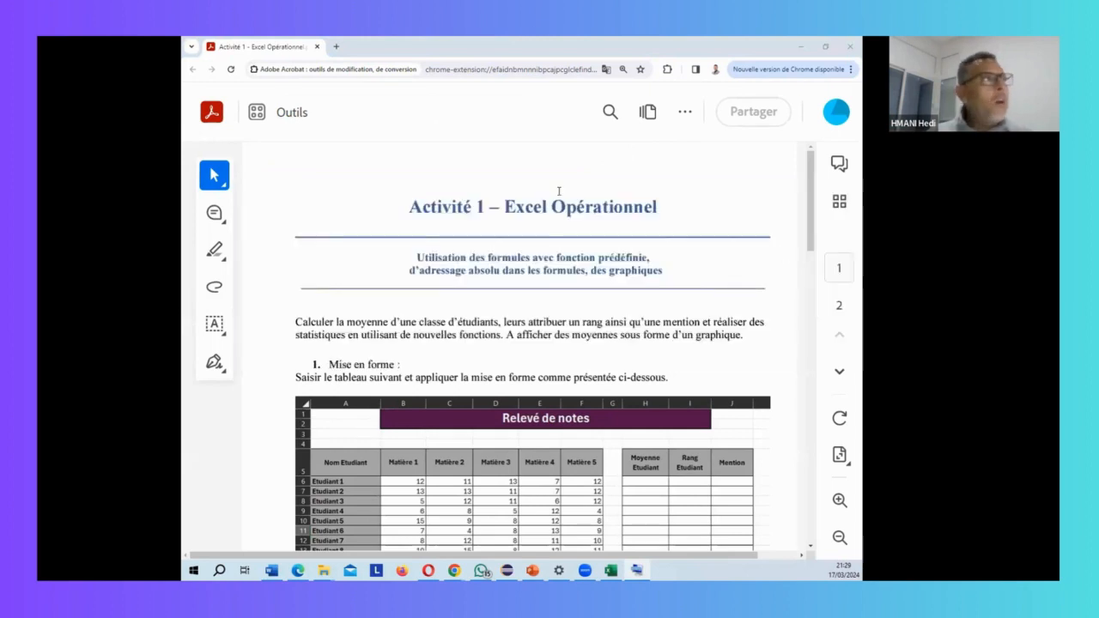
# Place the activity PDF on the right half of the screen beside the Excel start window
pyautogui.click(493, 46)
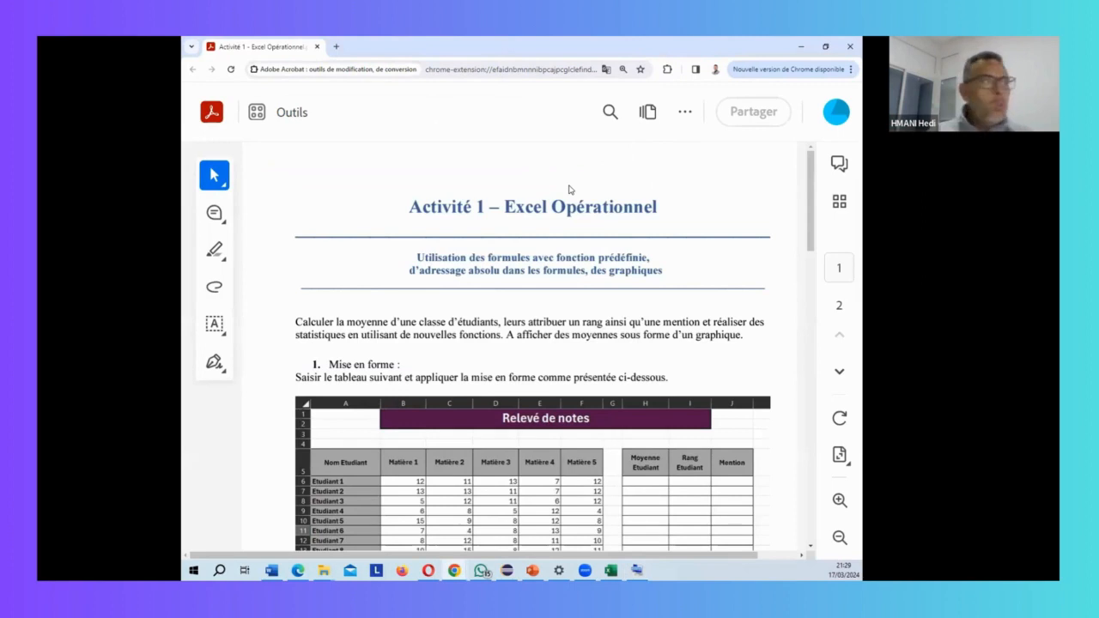
pyautogui.press('super+Right')
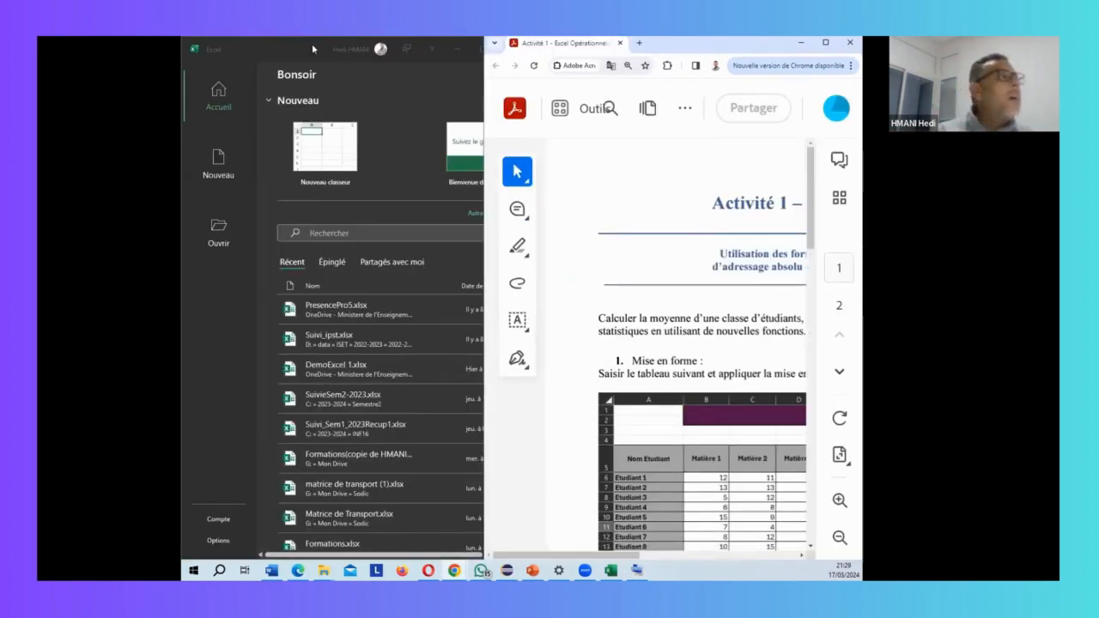
pyautogui.click(396, 113)
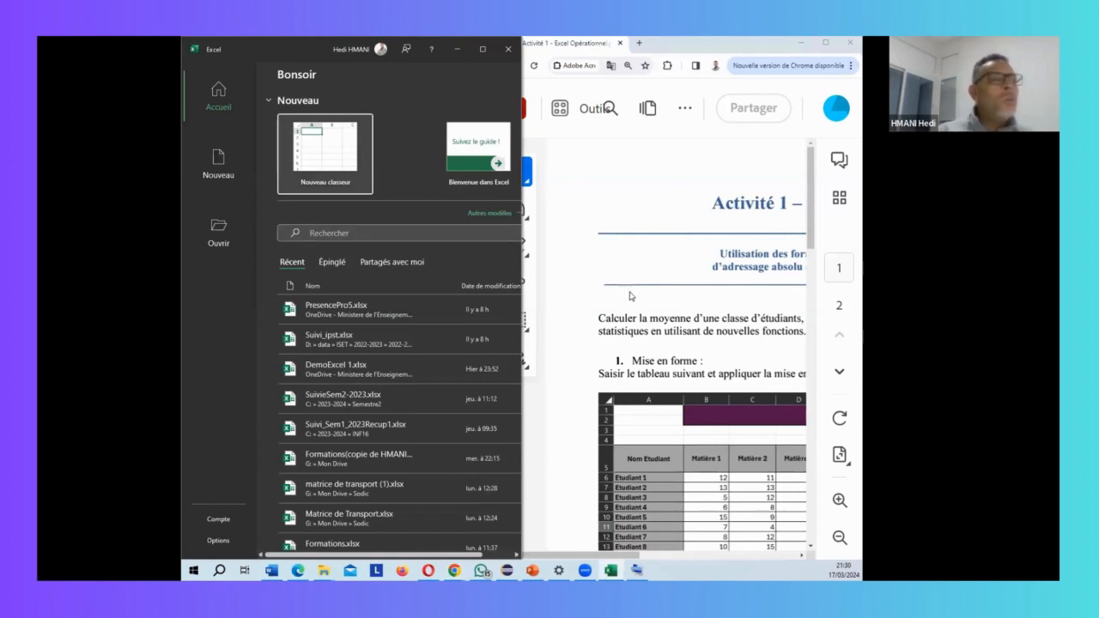
# Maximize the activity PDF and review its subtitle on predefined functions, absolute addressing and charts
pyautogui.click(723, 49)
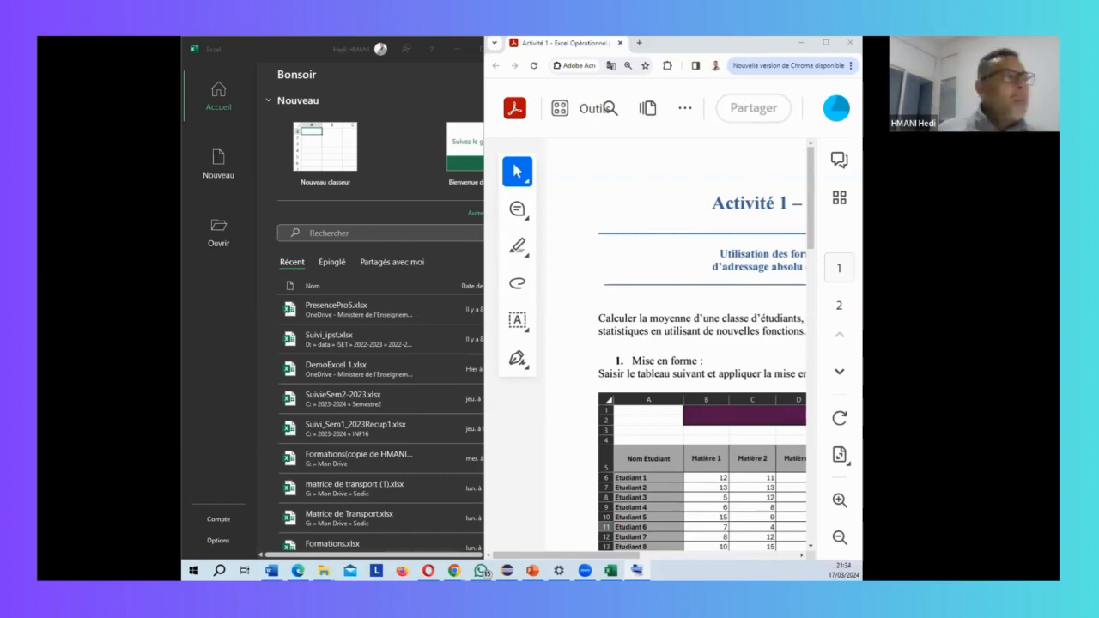
pyautogui.click(379, 159)
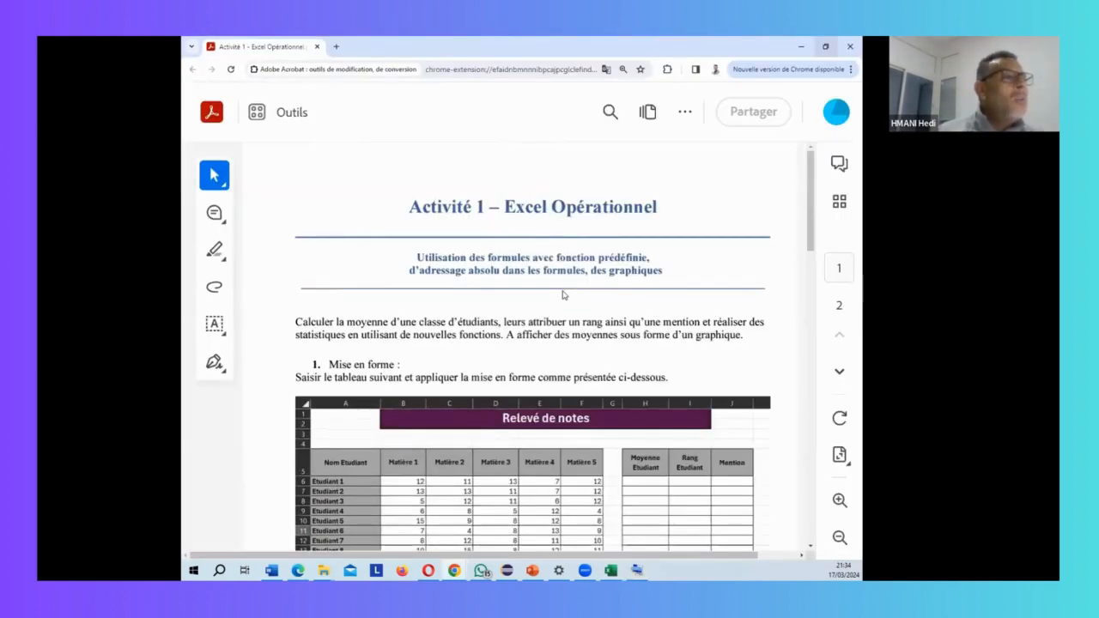
pyautogui.scroll(-2, 563, 295)
pyautogui.scroll(2, 564, 295)
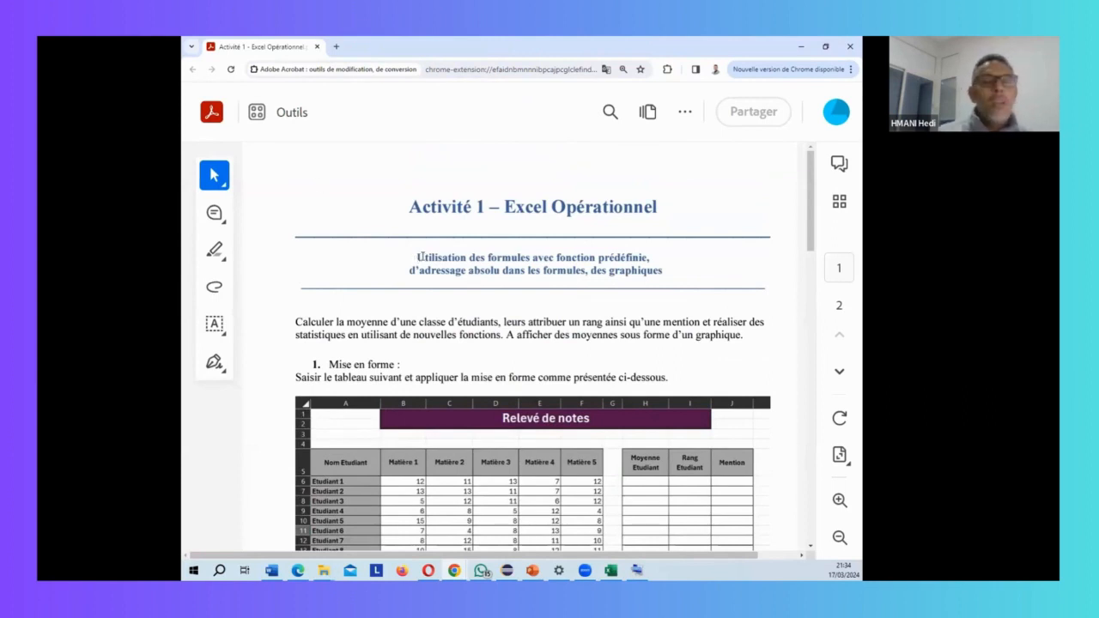
pyautogui.moveTo(418, 257); pyautogui.dragTo(541, 260)
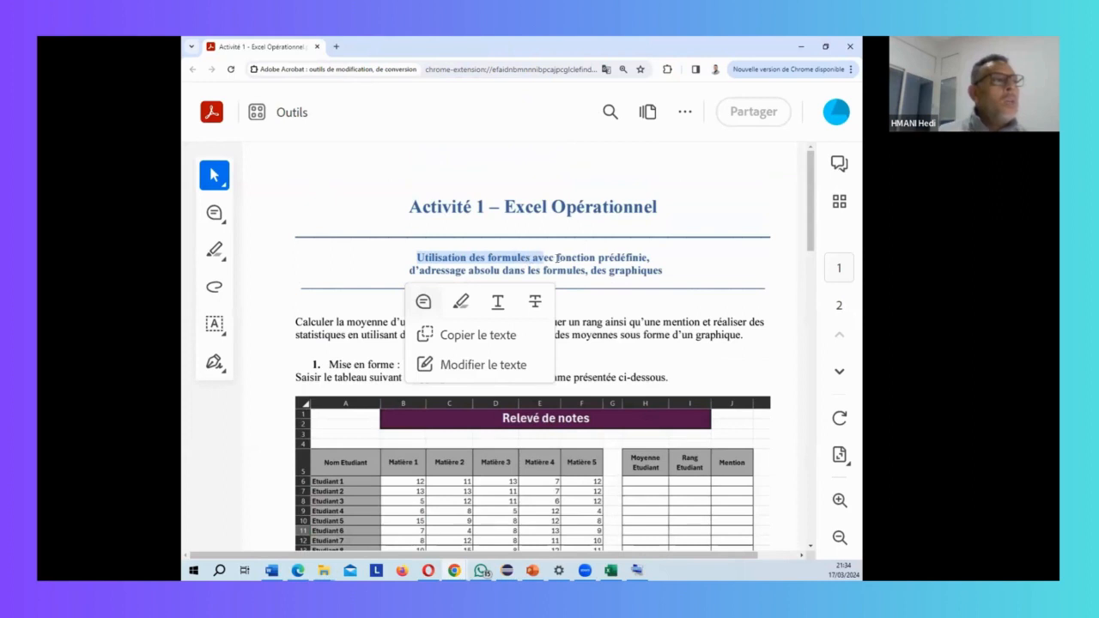
pyautogui.doubleClick(612, 258)
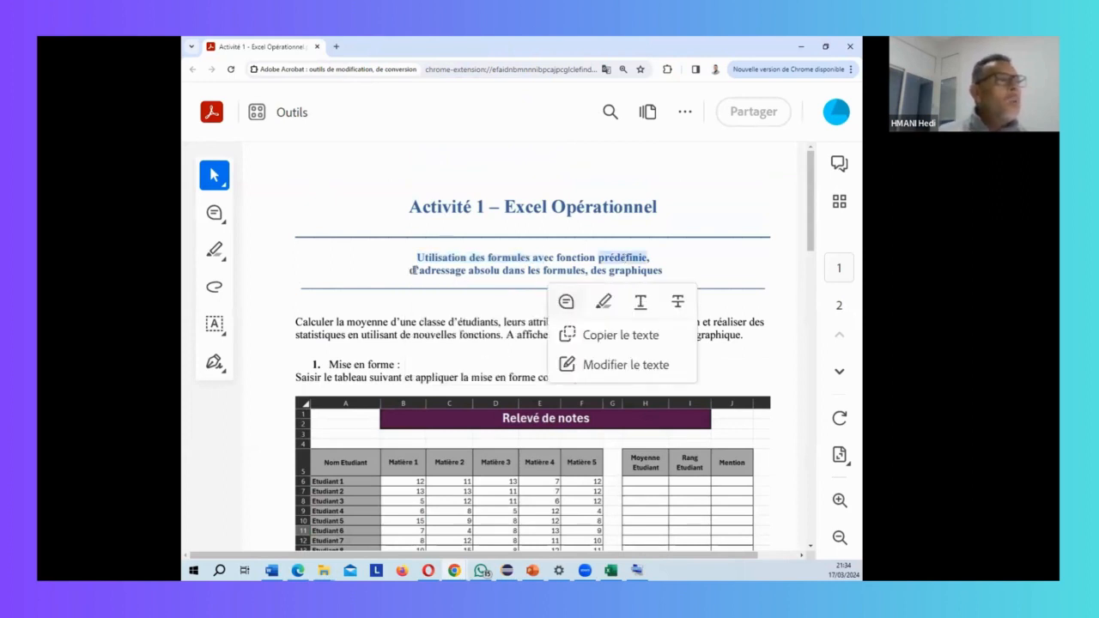
pyautogui.doubleClick(416, 271)
pyautogui.click(474, 274)
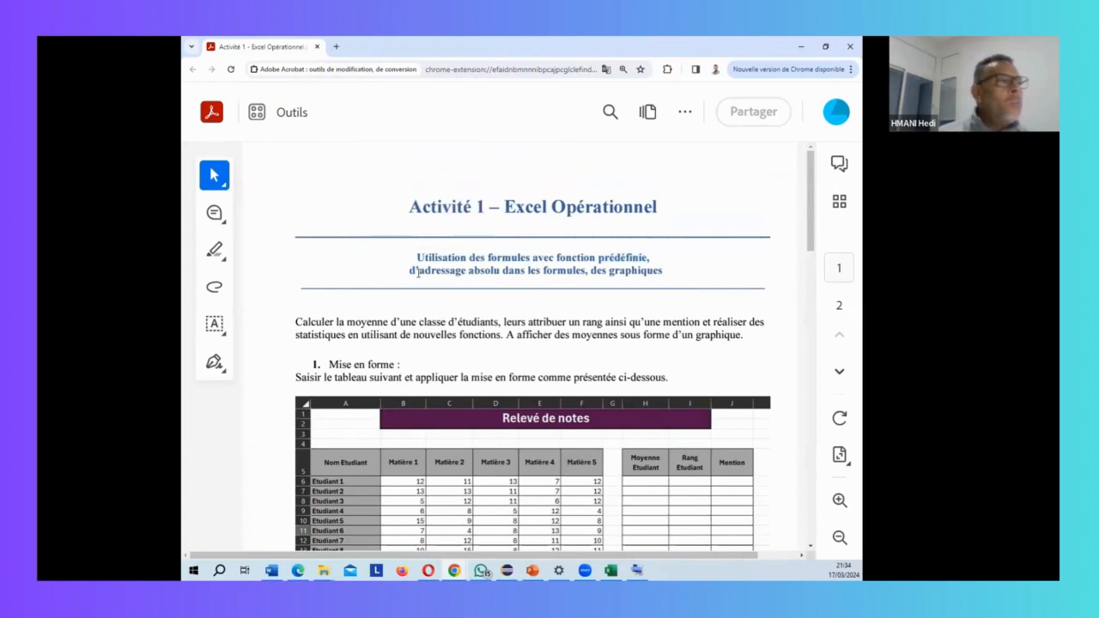
pyautogui.moveTo(410, 269); pyautogui.dragTo(506, 270)
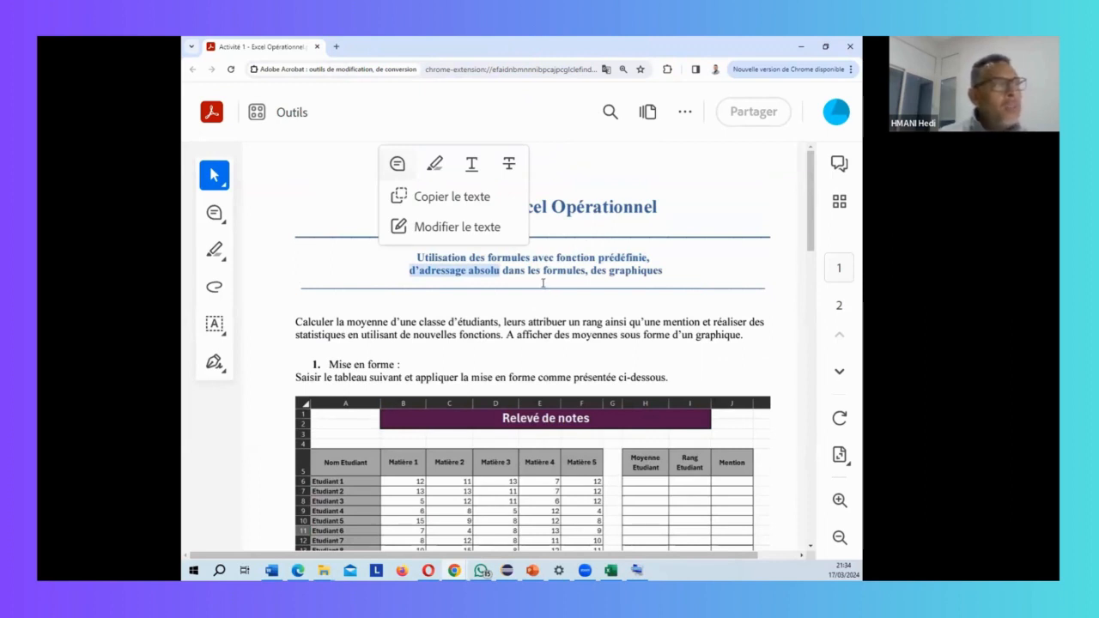
pyautogui.doubleClick(598, 270)
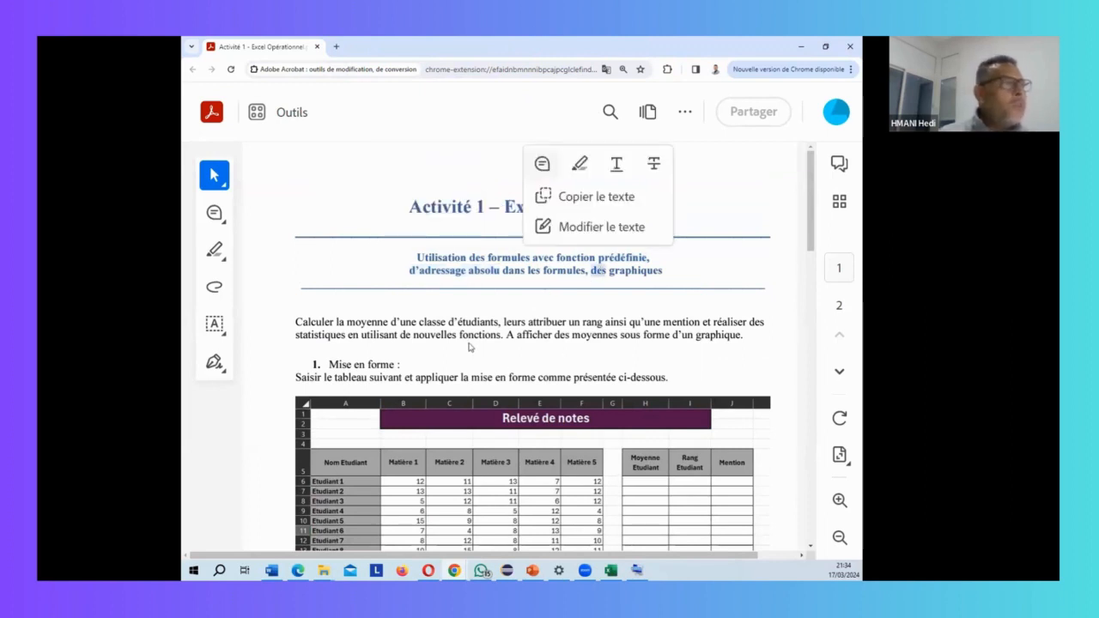
# Review the activity's introduction and the layout of the Relevé de notes table, including the coefficient and statistics rows
pyautogui.scroll(-2, 469, 347)
pyautogui.click(400, 240)
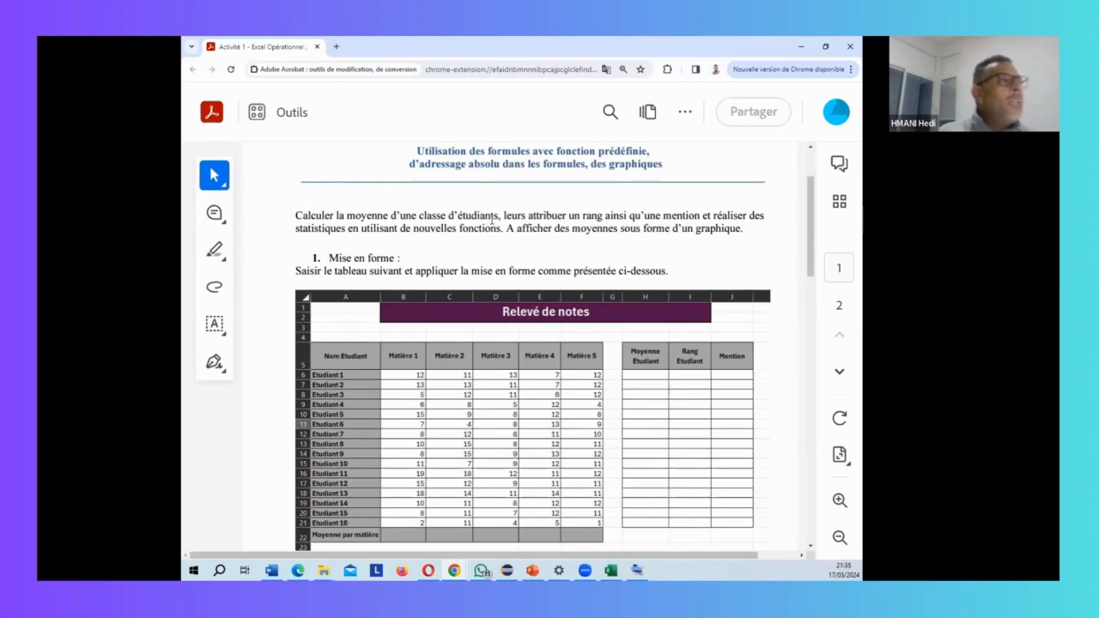
pyautogui.doubleClick(590, 216)
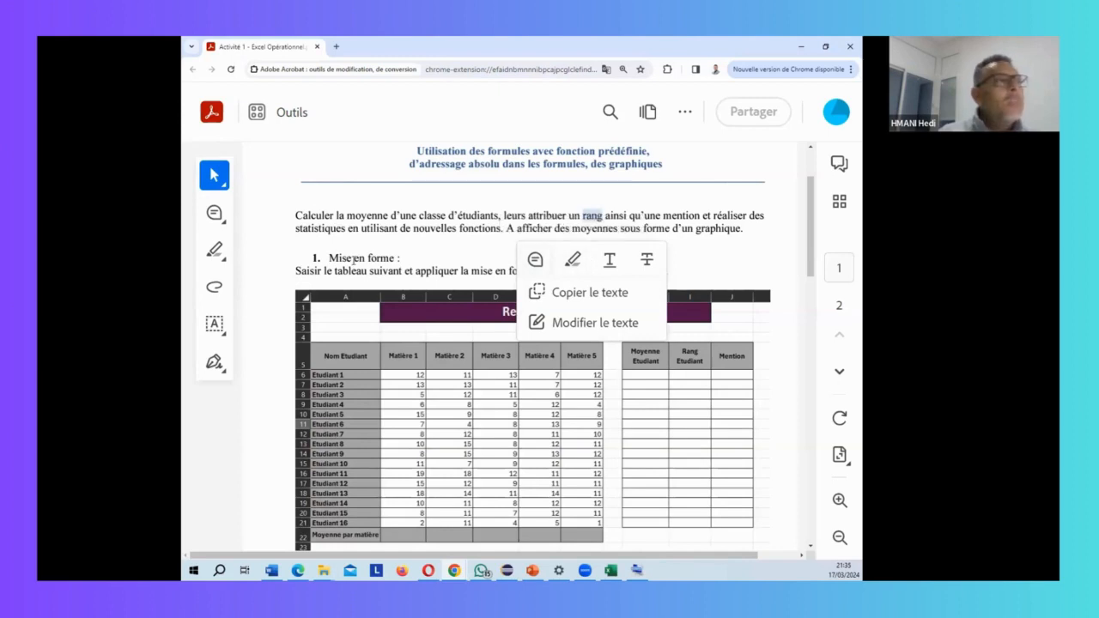
pyautogui.click(397, 243)
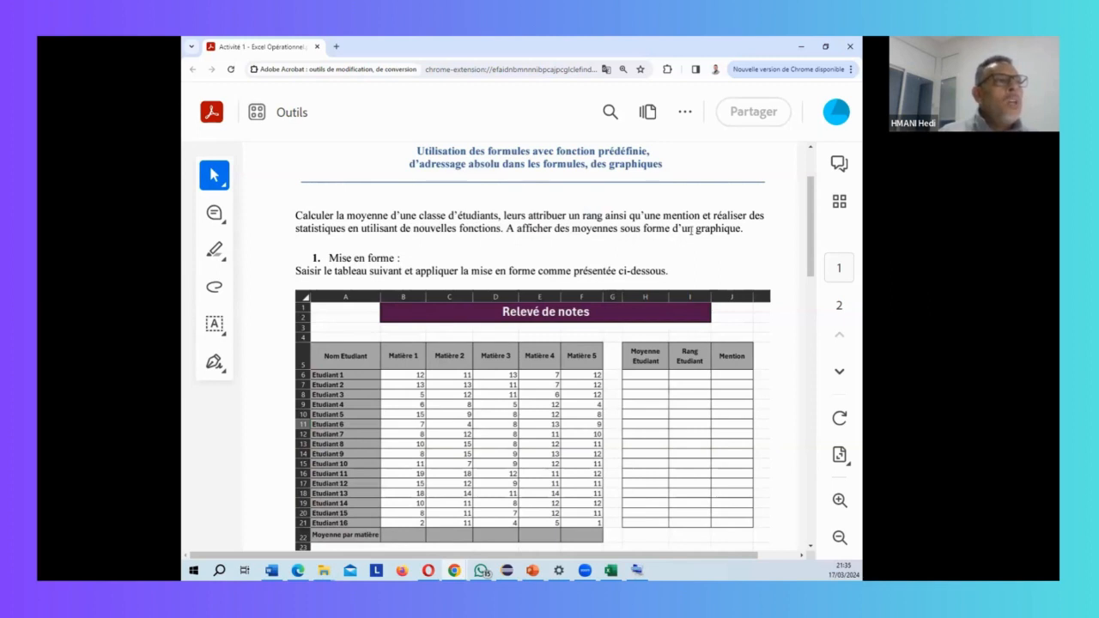
pyautogui.scroll(-1, 713, 230)
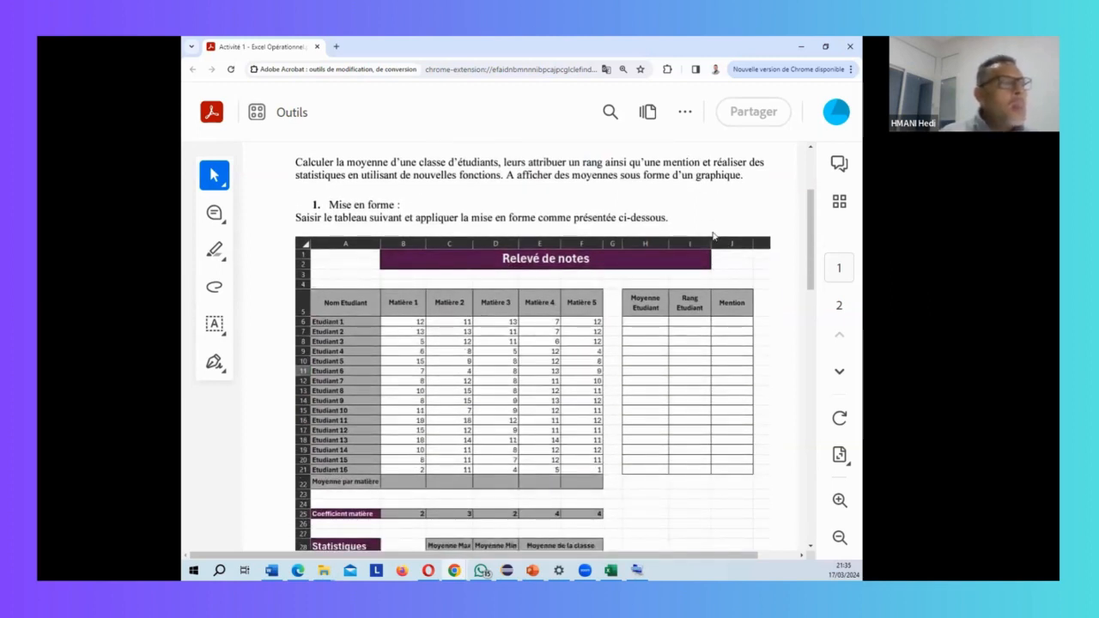
pyautogui.scroll(-1, 713, 235)
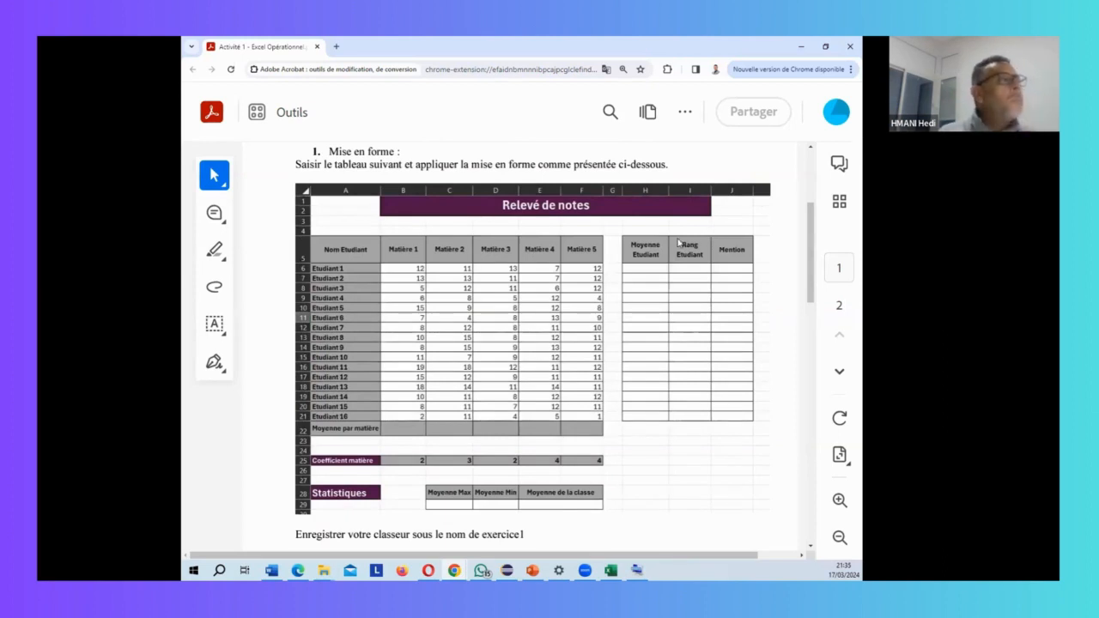
pyautogui.scroll(1, 682, 242)
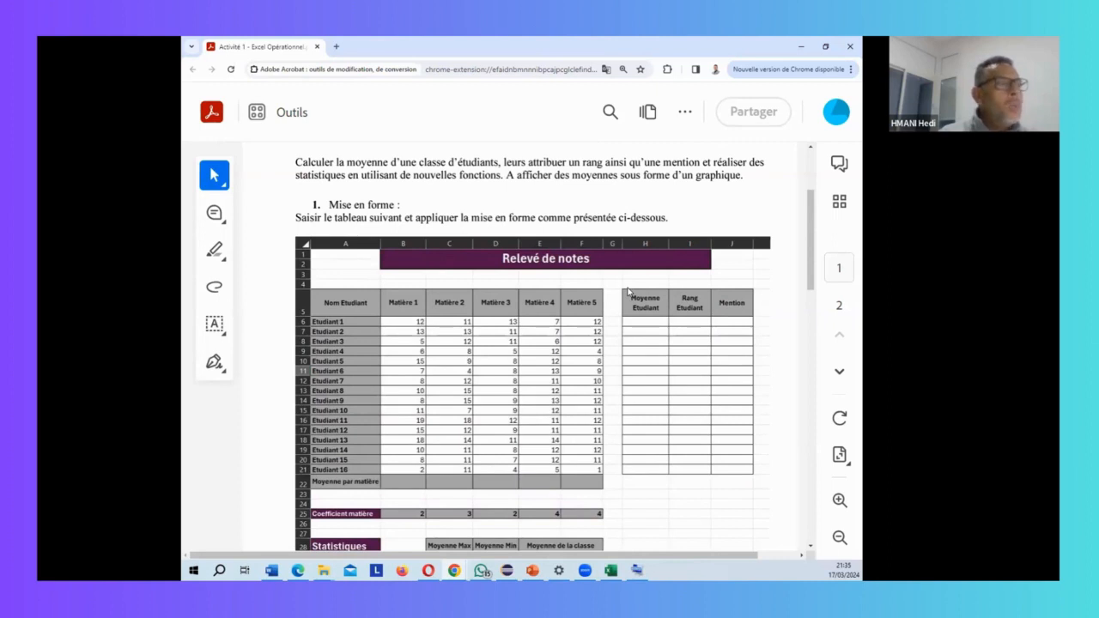
pyautogui.scroll(-2, 628, 292)
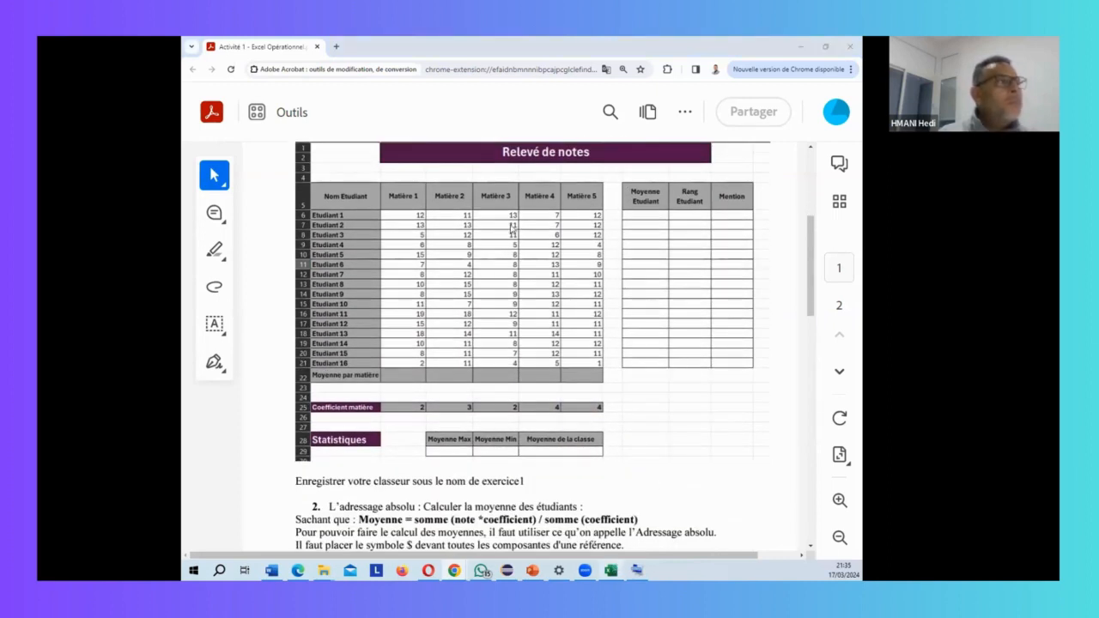
# Switch to the Excel start window and review the pinned, shared and recent workbook lists and the locations for opening files
pyautogui.click(482, 49)
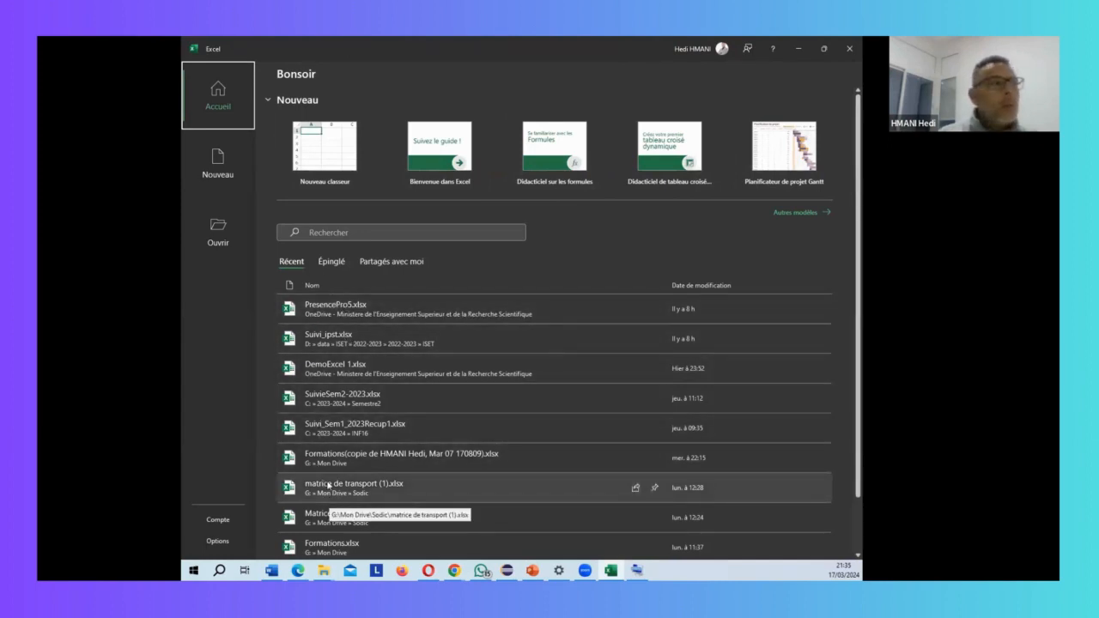
pyautogui.click(330, 262)
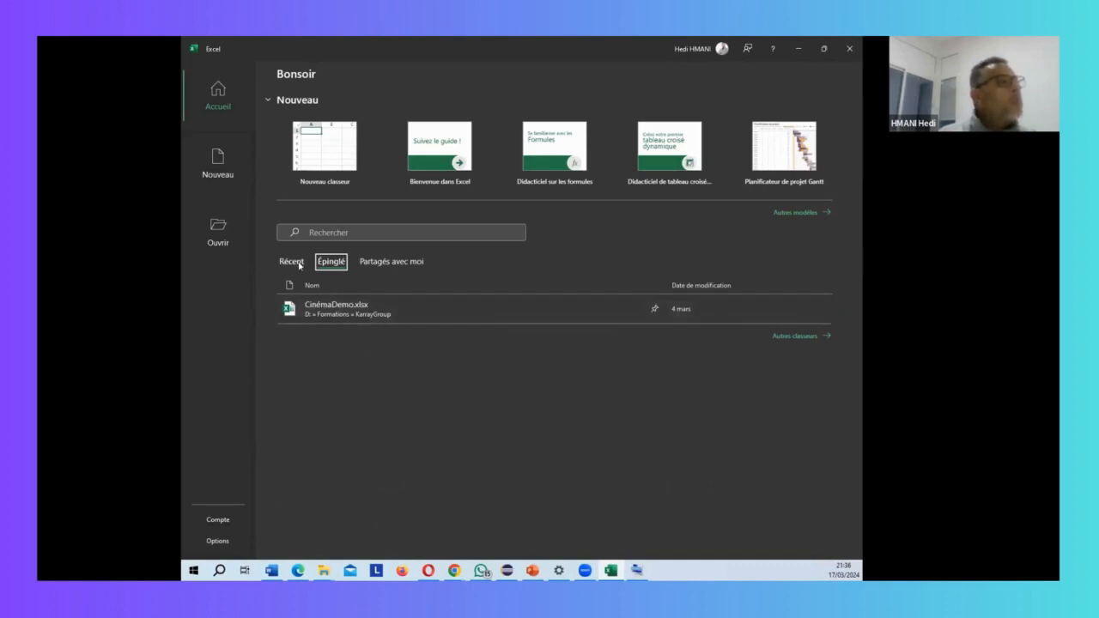
pyautogui.click(392, 264)
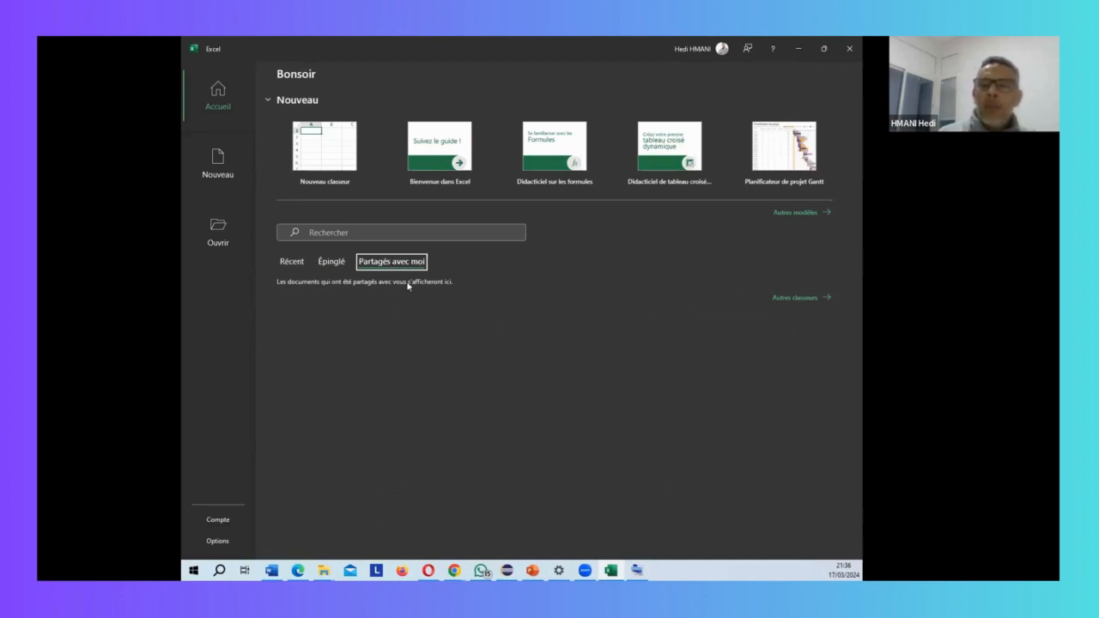
pyautogui.click(289, 263)
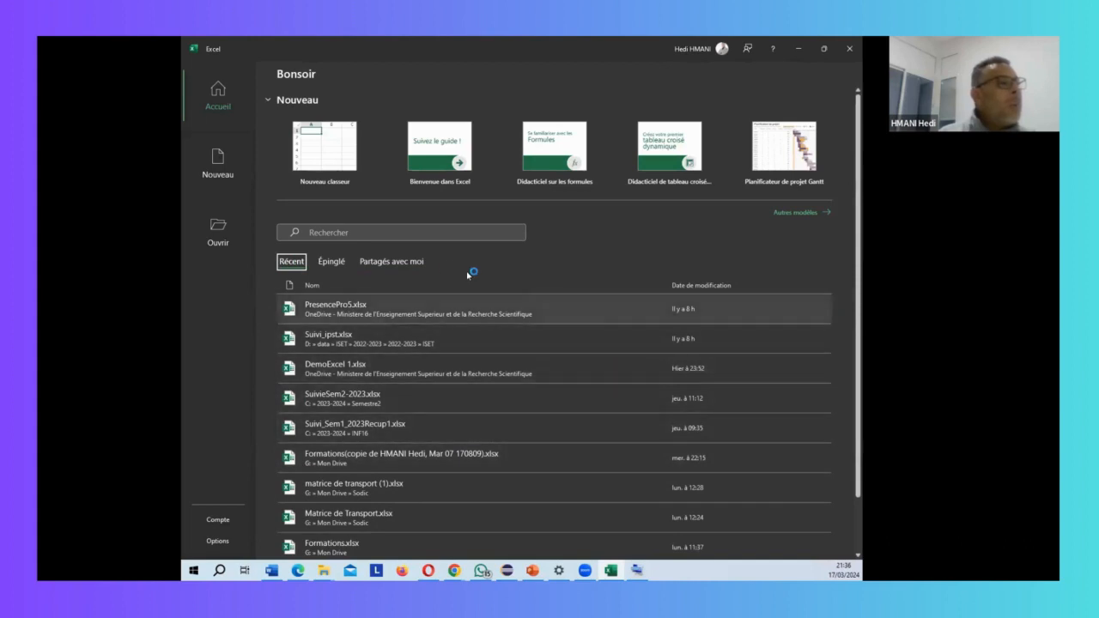
pyautogui.click(230, 243)
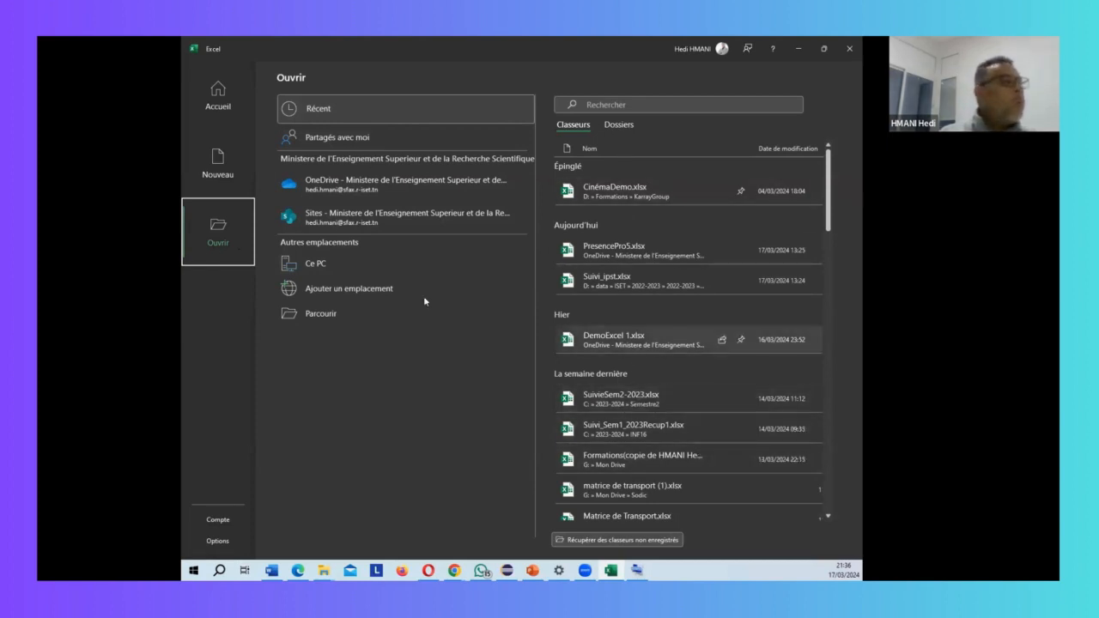
pyautogui.click(219, 96)
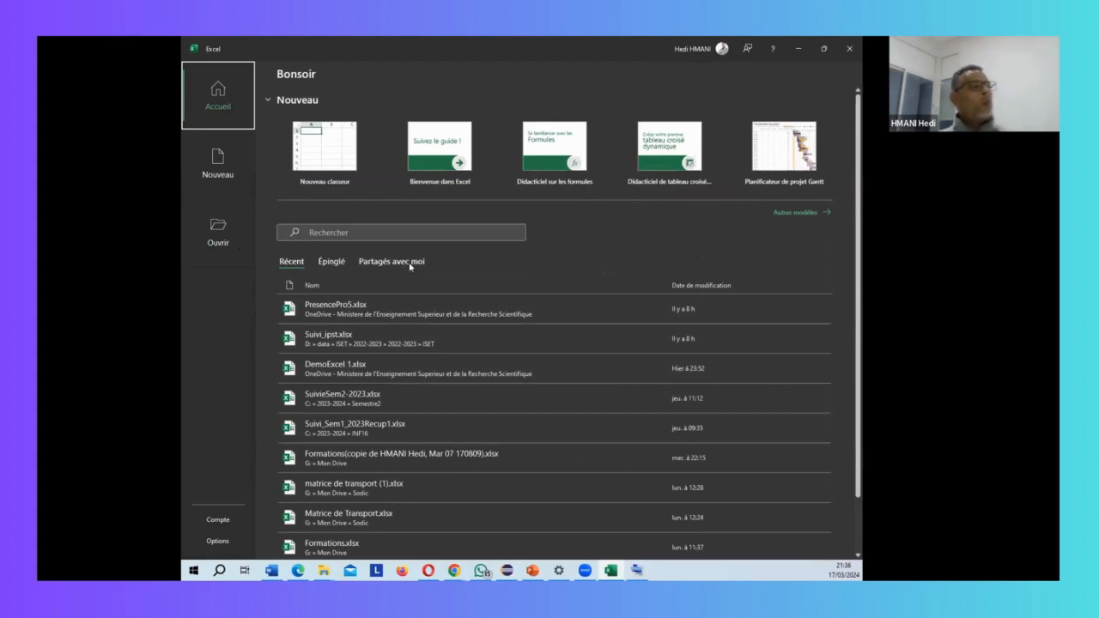
# Create a blank workbook and enlarge the view of its sheet to 145%
pyautogui.click(337, 160)
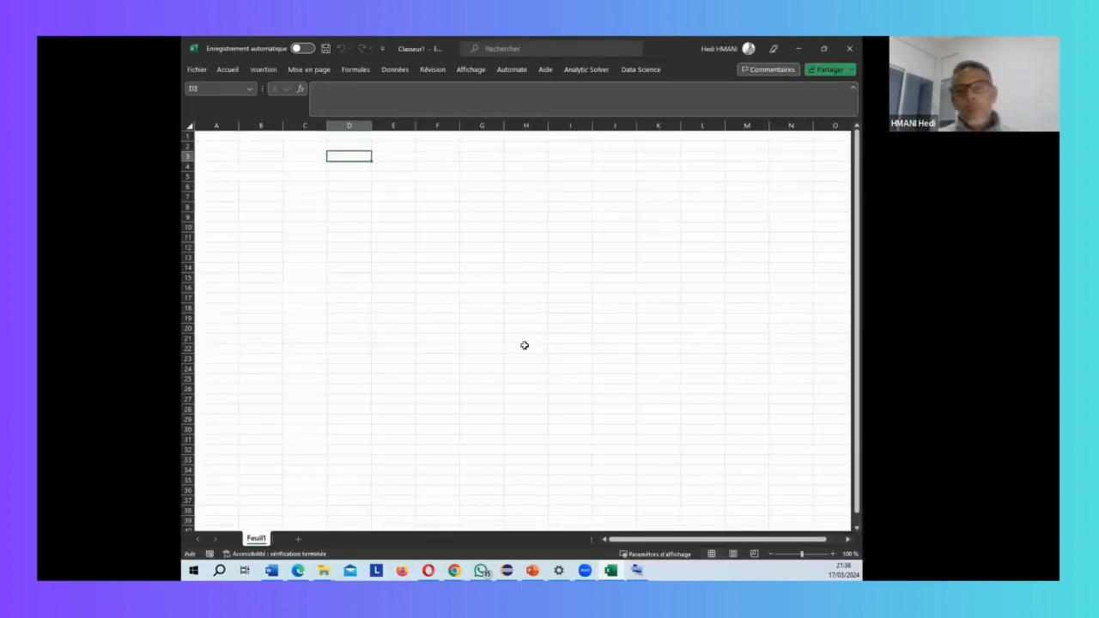
pyautogui.scroll(3, 527, 349)
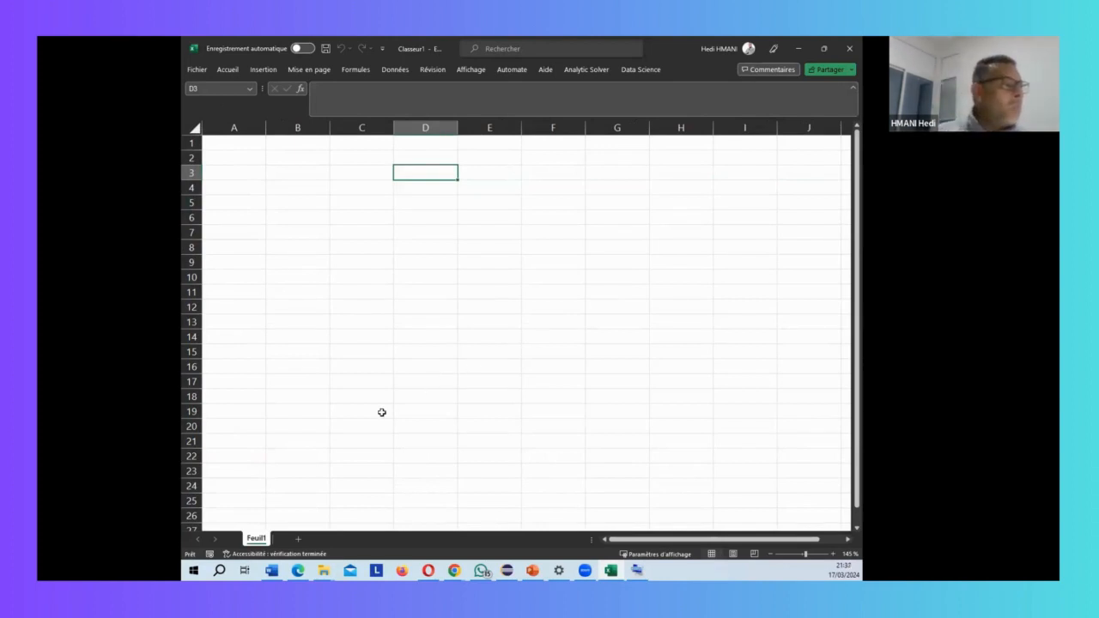
# Select cells A6, B5, B8 and A1 in Feuil1 to demonstrate how column letters and row numbers form cell addresses
pyautogui.click(262, 215)
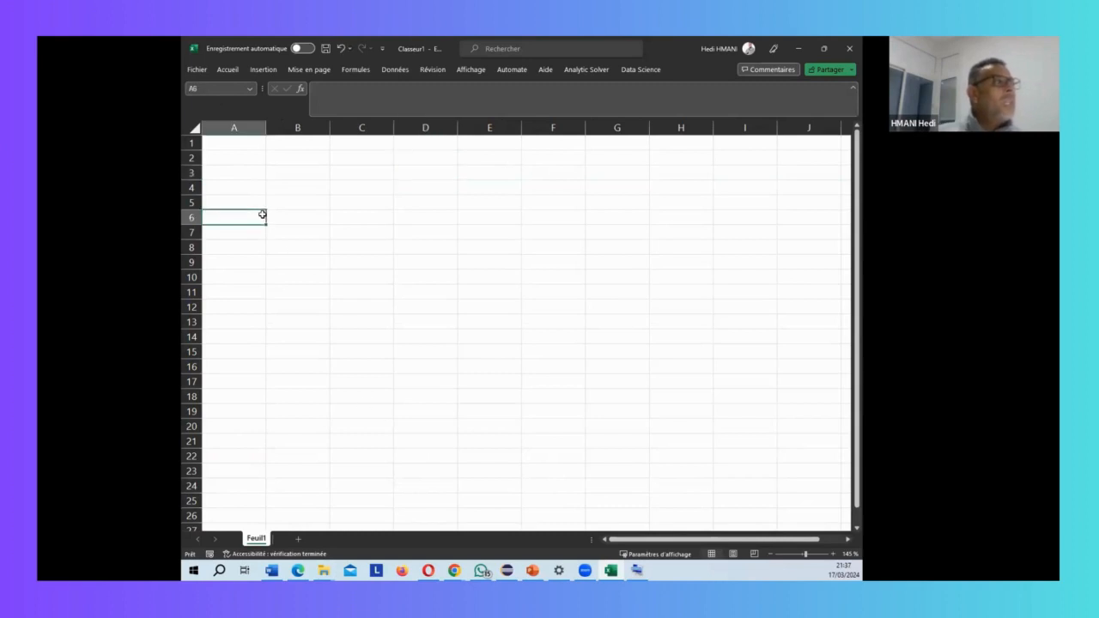
pyautogui.click(318, 202)
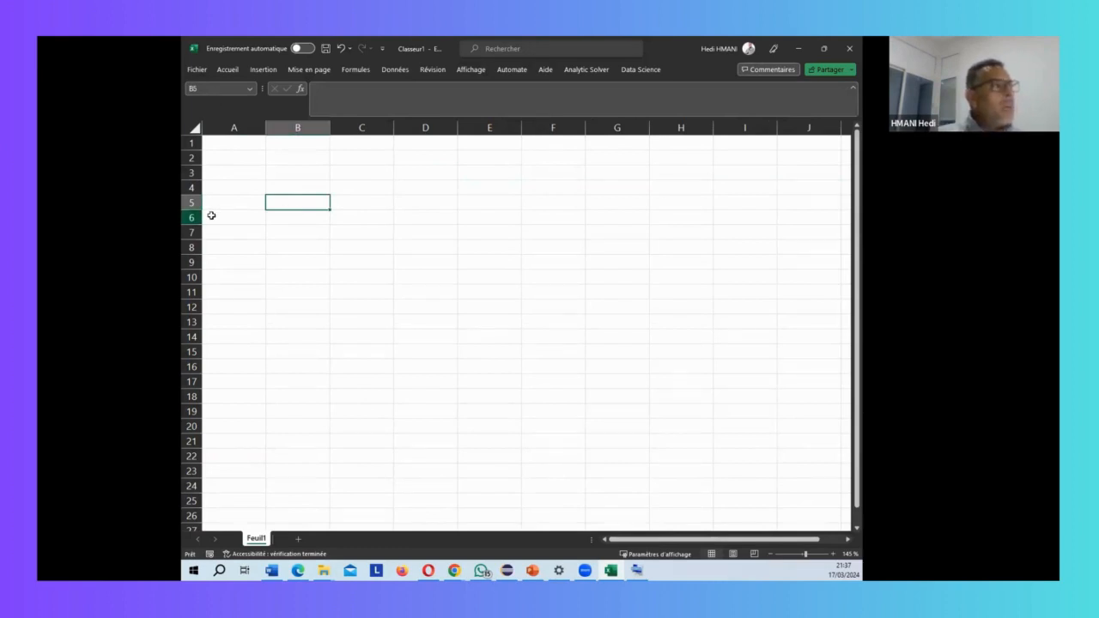
pyautogui.click(307, 244)
pyautogui.click(300, 201)
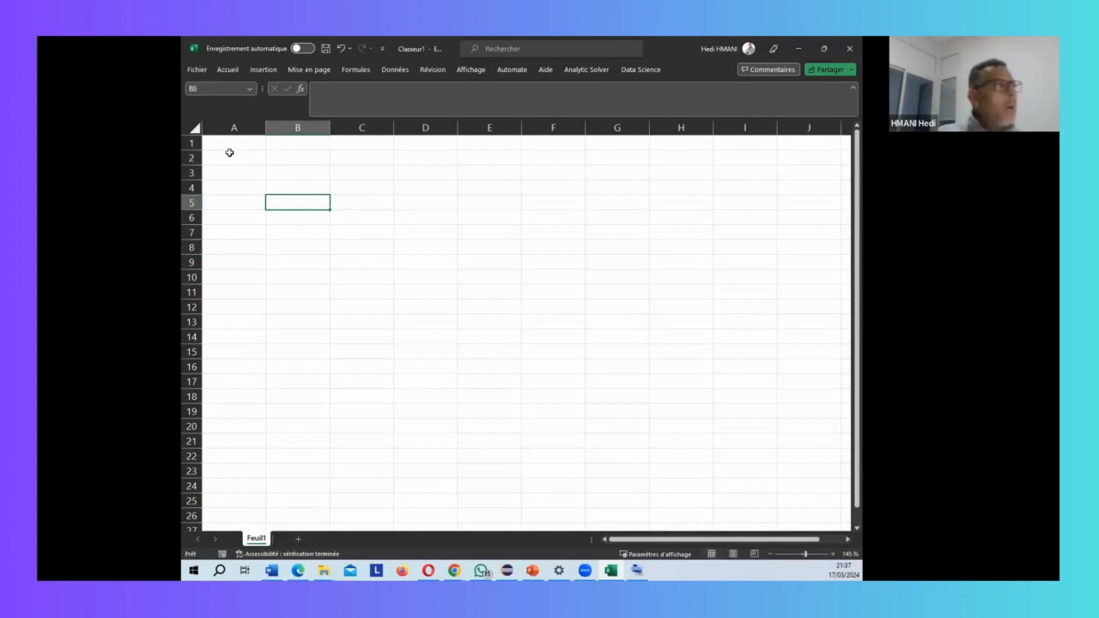
pyautogui.click(219, 142)
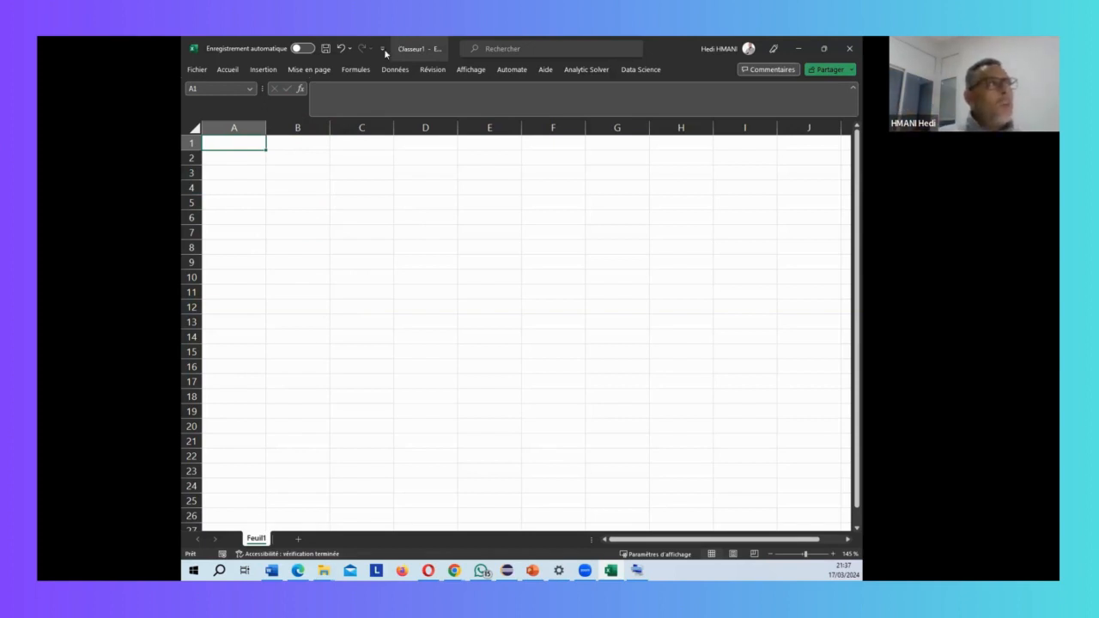
pyautogui.click(298, 248)
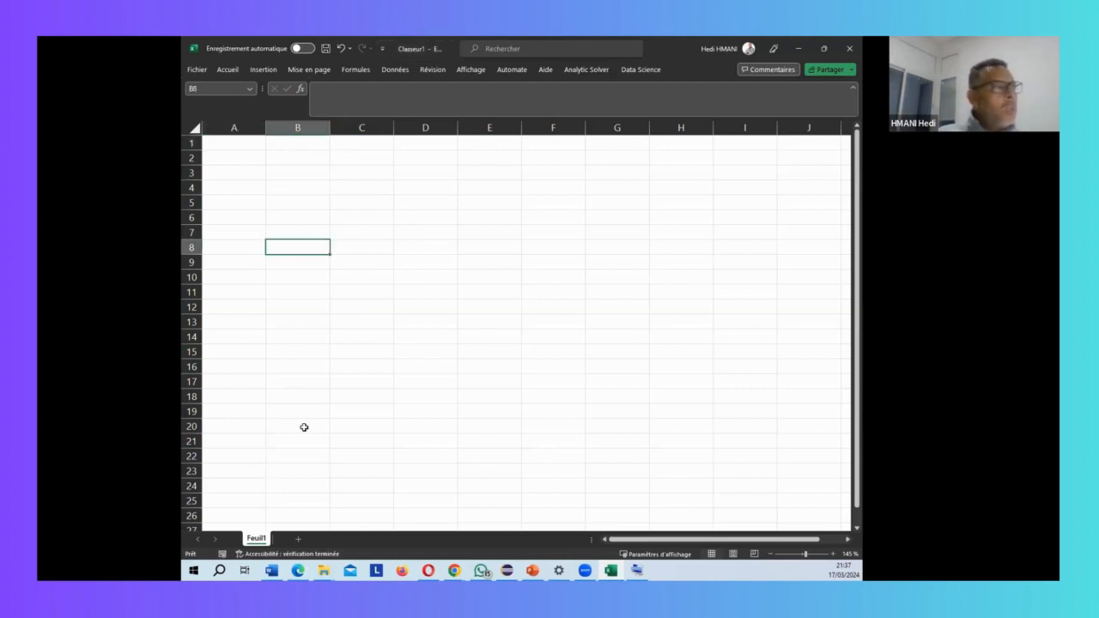
# Add a second sheet to the workbook, select cell A1 and enlarge the sheet view to 175%
pyautogui.click(298, 538)
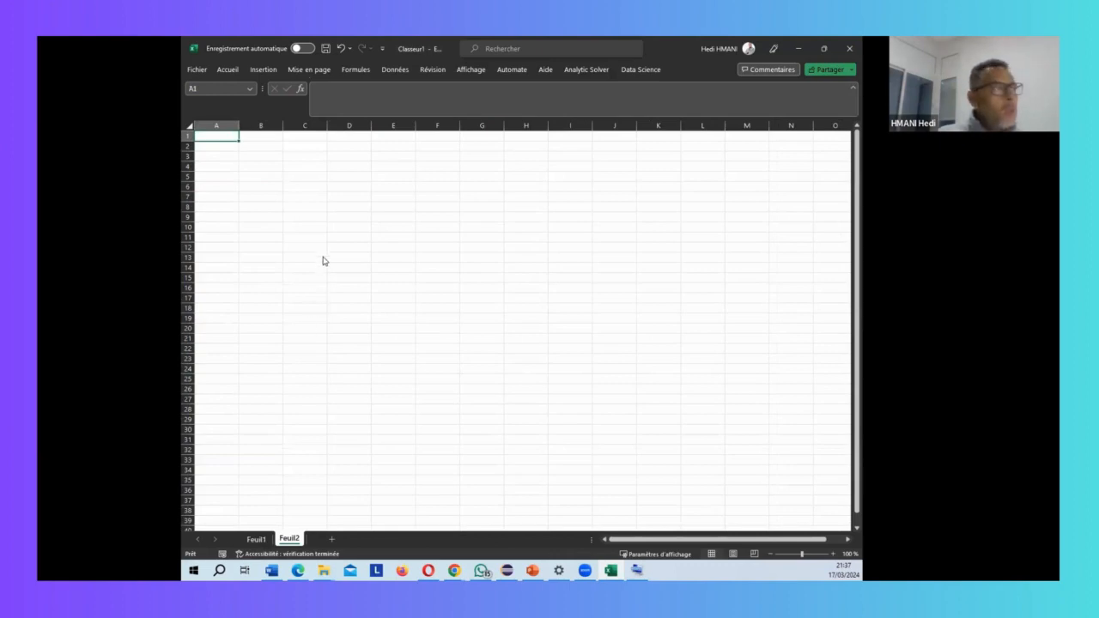
pyautogui.click(214, 211)
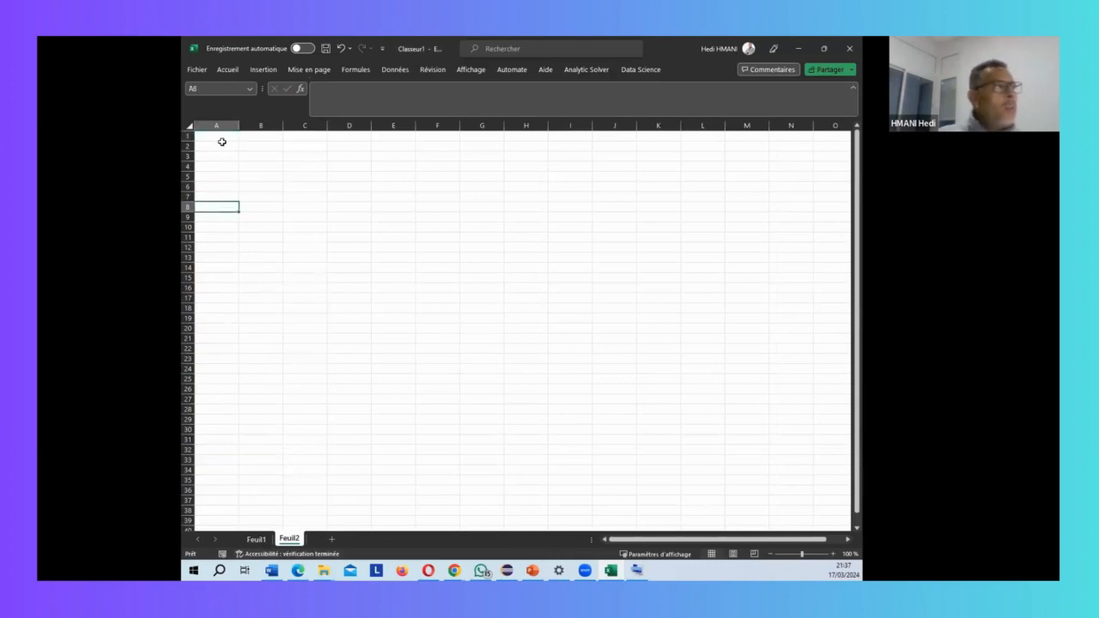
pyautogui.click(221, 136)
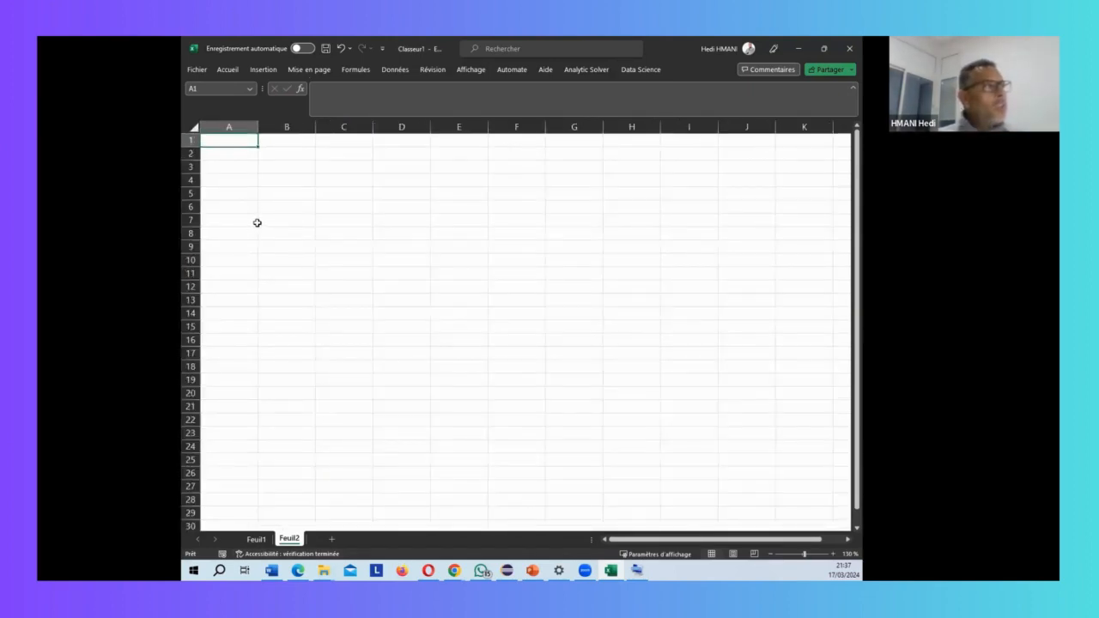
pyautogui.scroll(5, 255, 220)
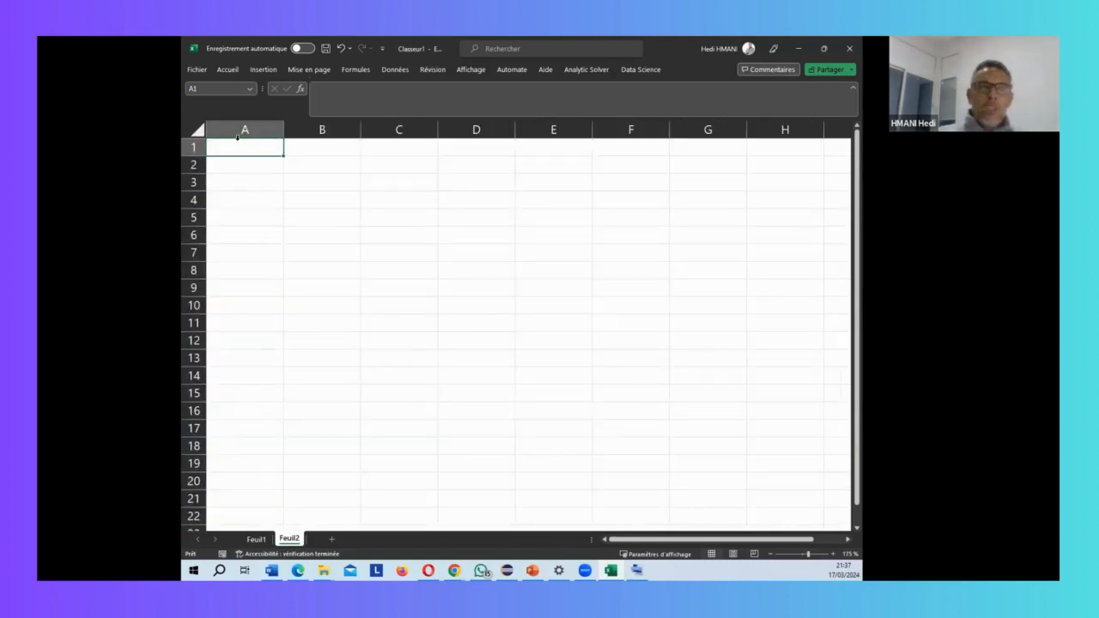
# Jump to the last column and last row of Feuil2, return to A1, and move across to B1 and C1
pyautogui.hotkey('ctrl', 'Right')
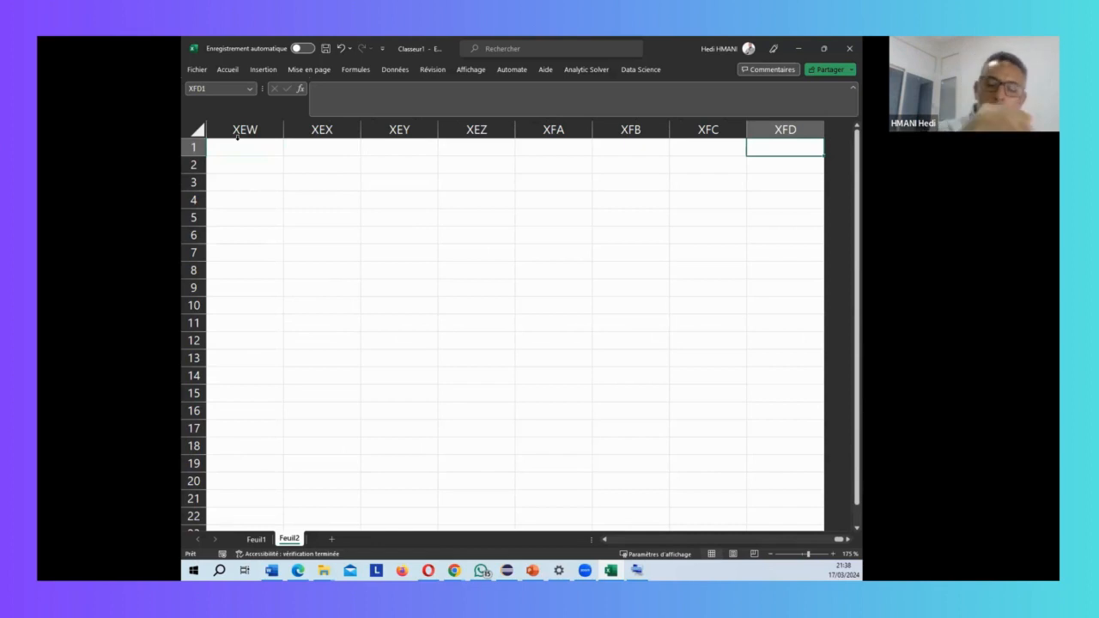
pyautogui.hotkey('ctrl', 'Down')
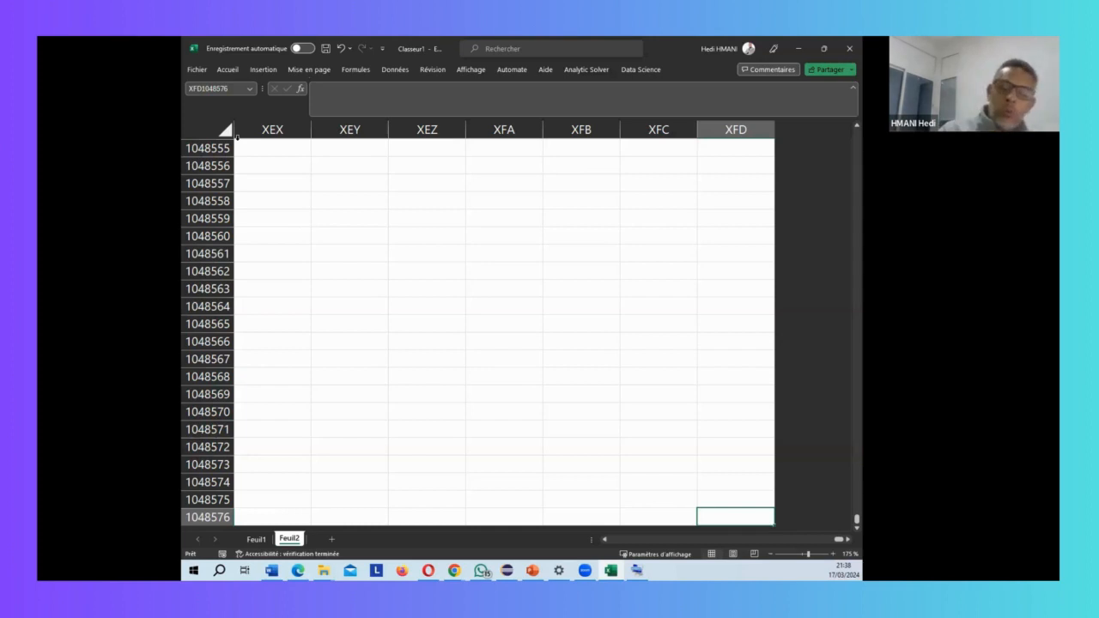
pyautogui.hotkey('ctrl', 'Left')
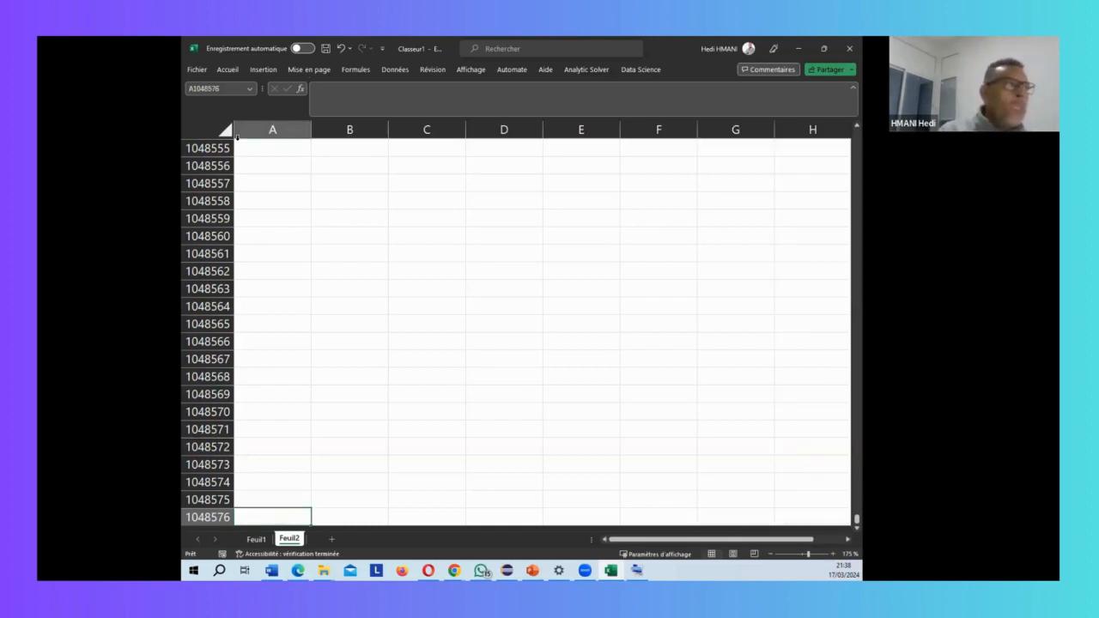
pyautogui.hotkey('ctrl', 'Up')
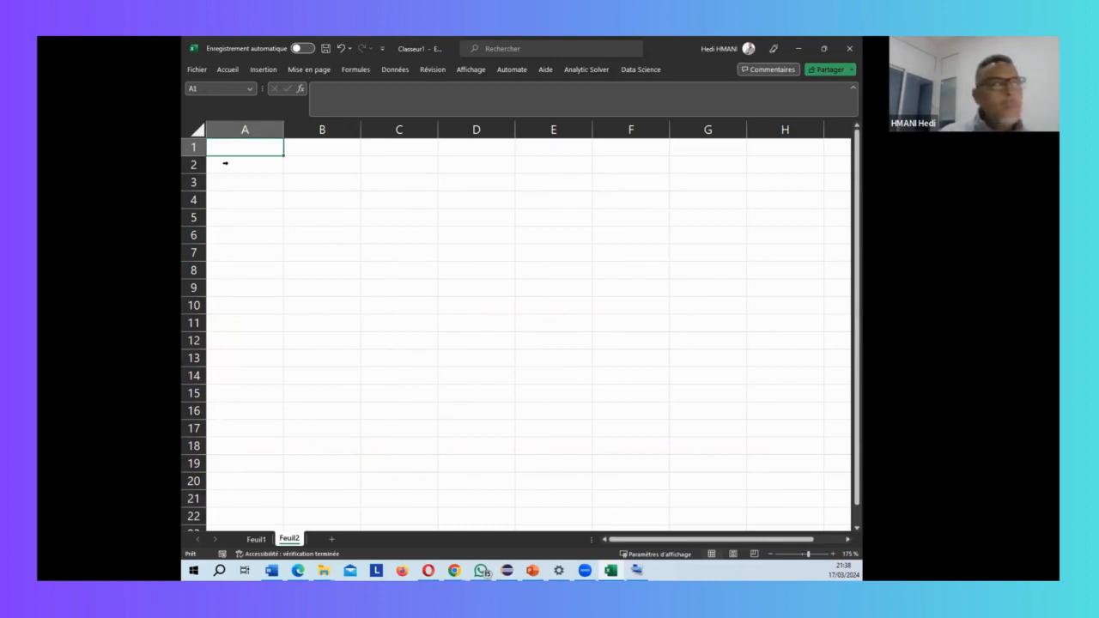
pyautogui.click(324, 151)
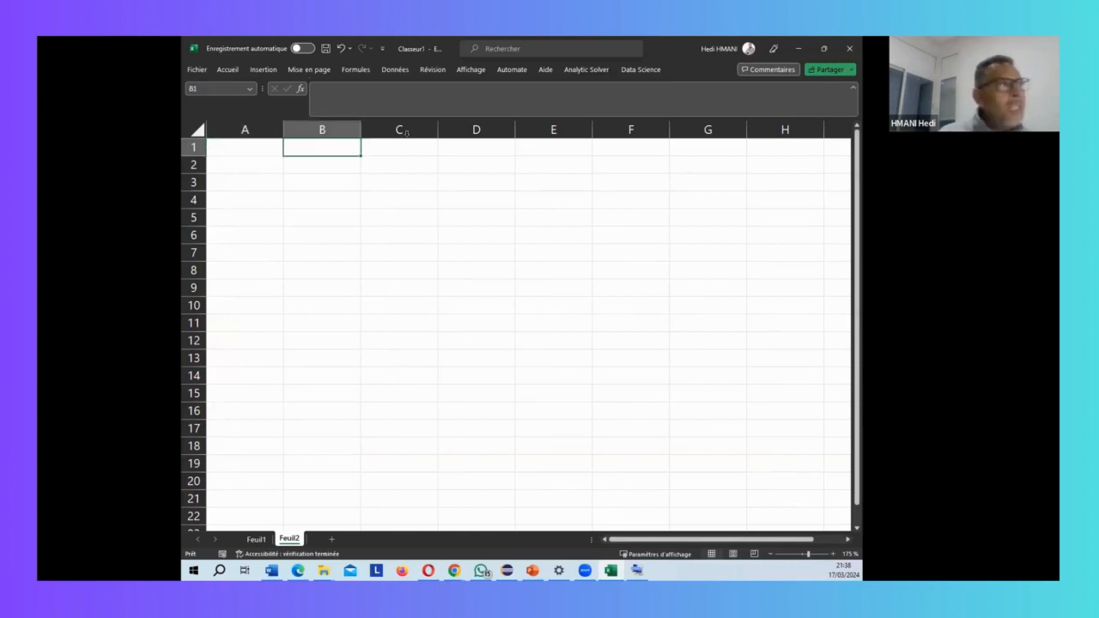
pyautogui.press('Right')
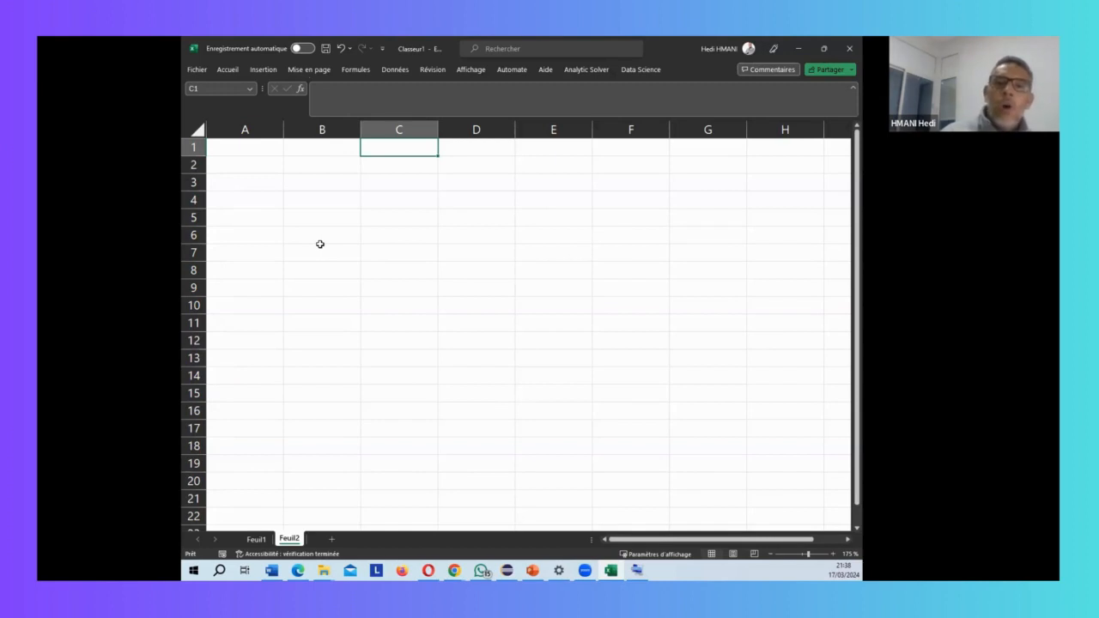
# Restore the Excel window to a smaller size, widen it over the PDF, and keep the Accueil ribbon permanently displayed
pyautogui.click(226, 70)
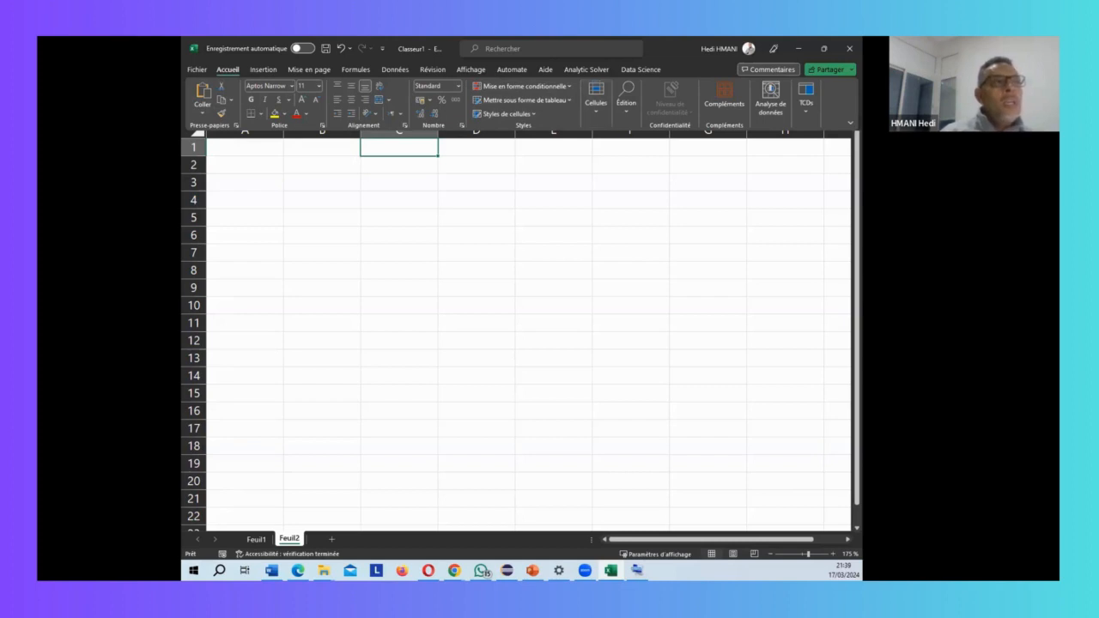
pyautogui.doubleClick(663, 48)
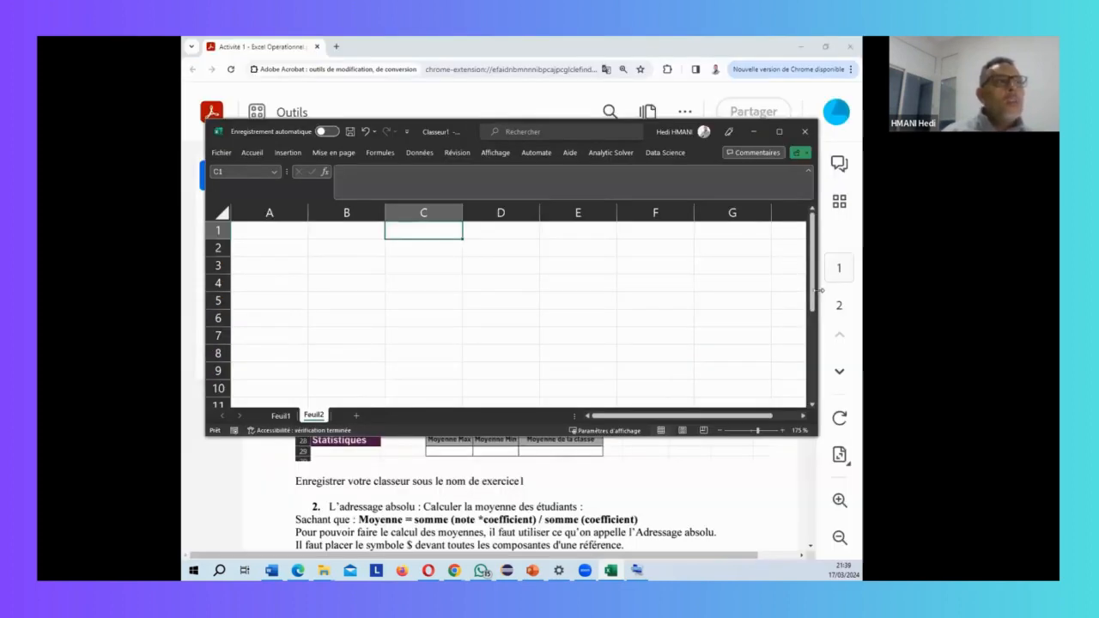
pyautogui.moveTo(821, 292); pyautogui.dragTo(861, 291)
pyautogui.moveTo(539, 129); pyautogui.dragTo(540, 102)
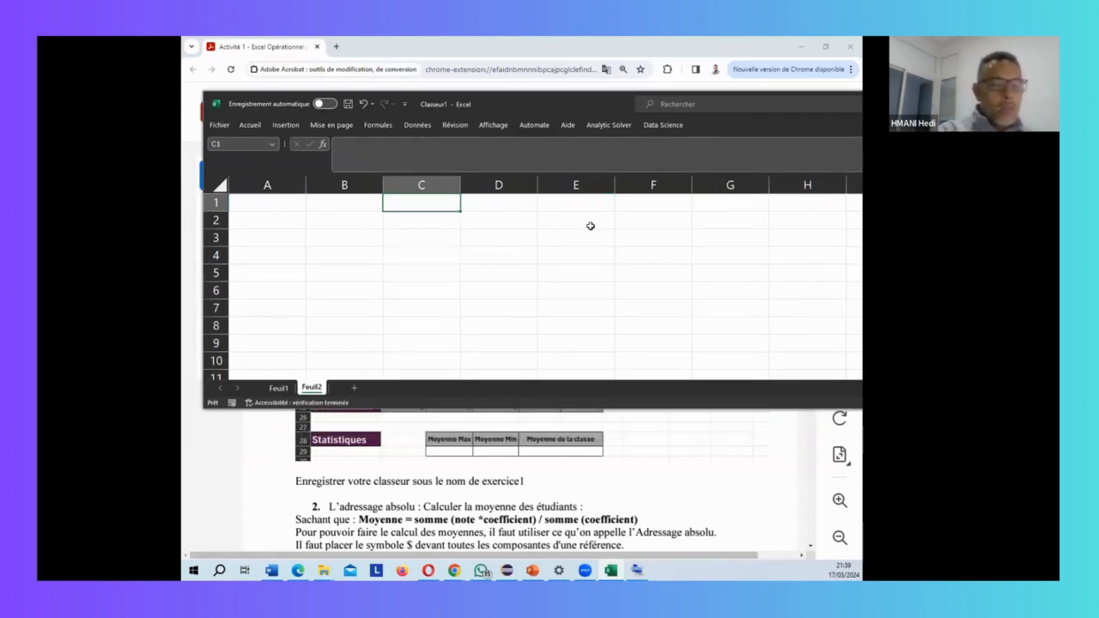
pyautogui.hotkey('ctrl', 'F1')
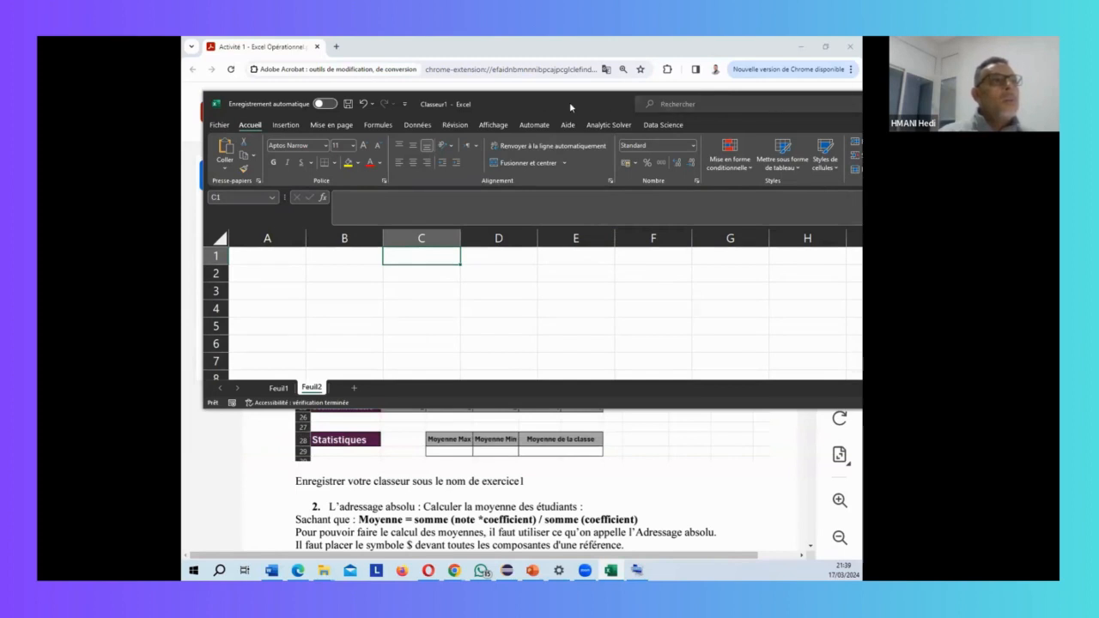
# Shift the Excel window sideways to examine the remaining Accueil groups and the AutoSum function list, and bring the activity PDF back to the front
pyautogui.moveTo(569, 101); pyautogui.dragTo(386, 103)
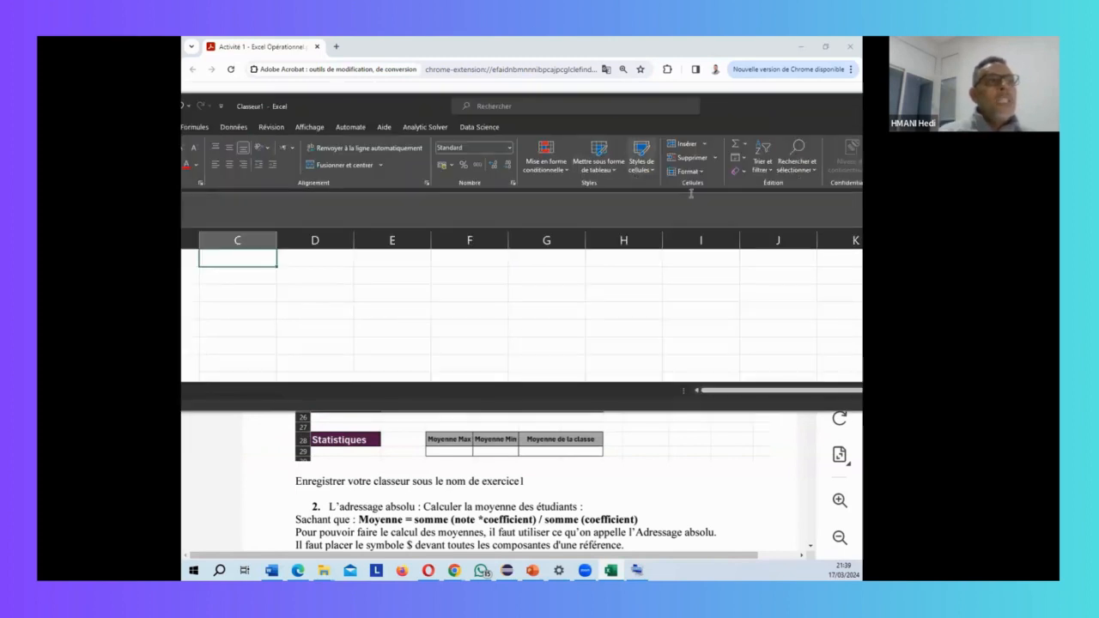
pyautogui.click(748, 145)
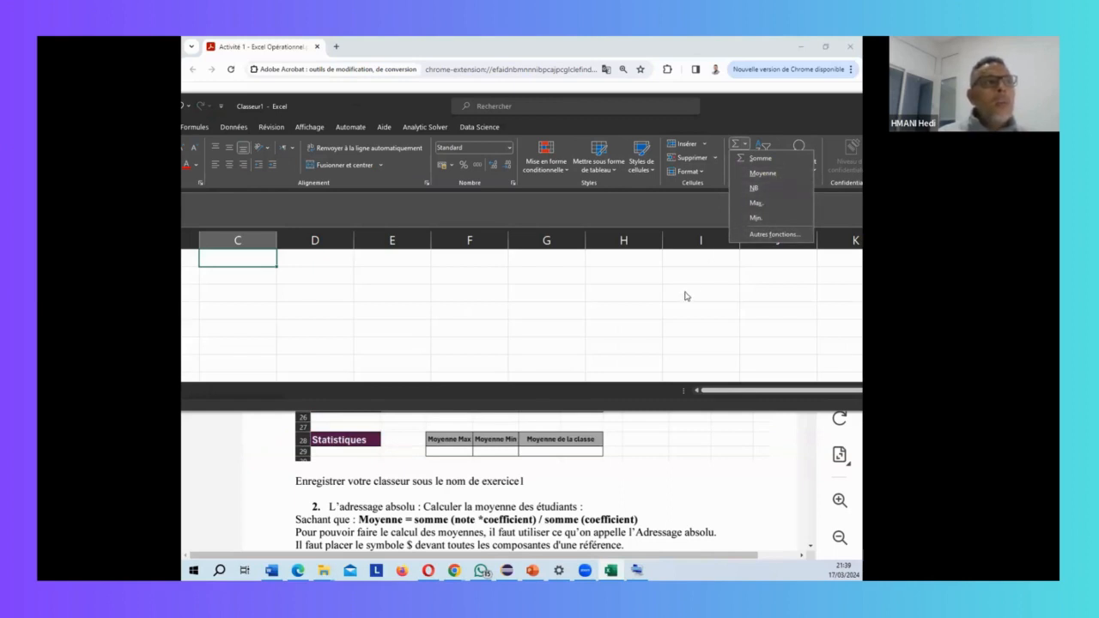
pyautogui.press('Escape')
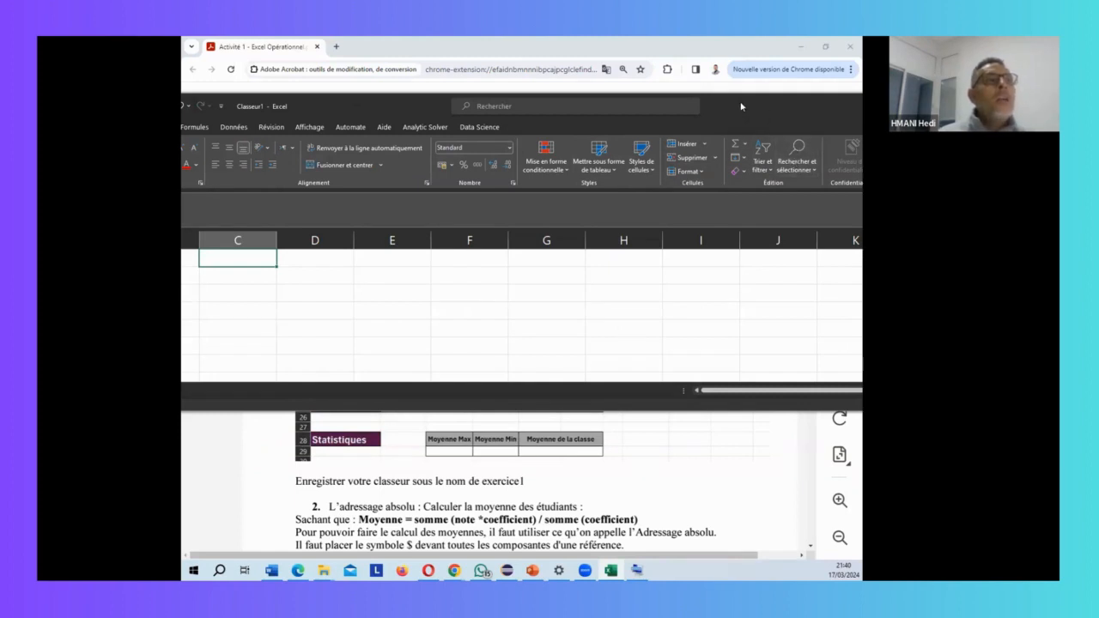
pyautogui.moveTo(742, 103); pyautogui.dragTo(544, 96)
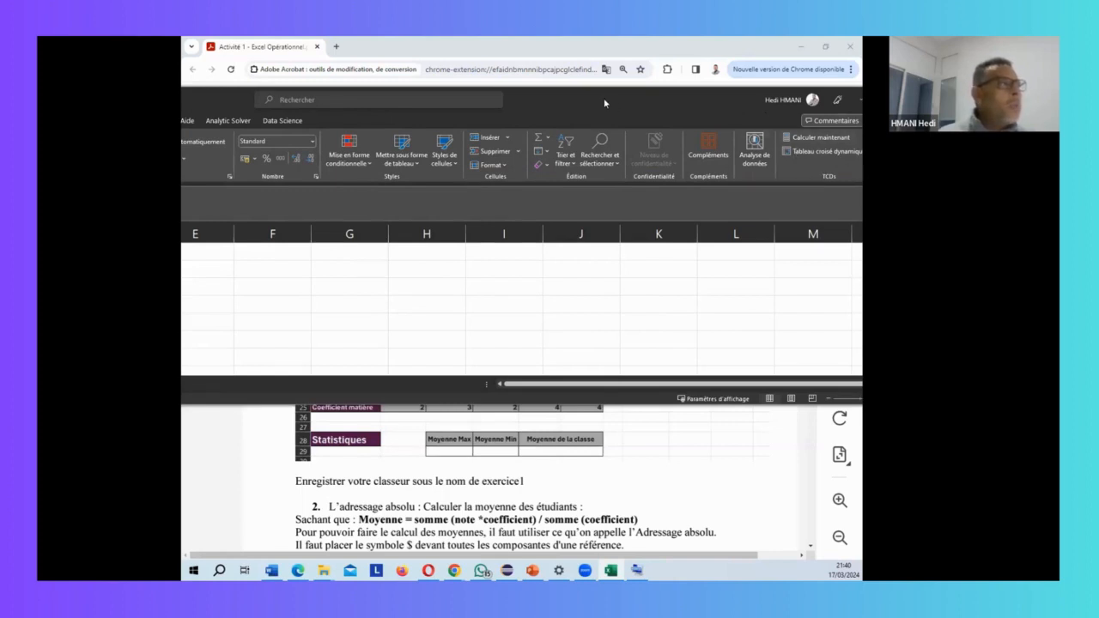
pyautogui.moveTo(605, 103); pyautogui.dragTo(971, 120)
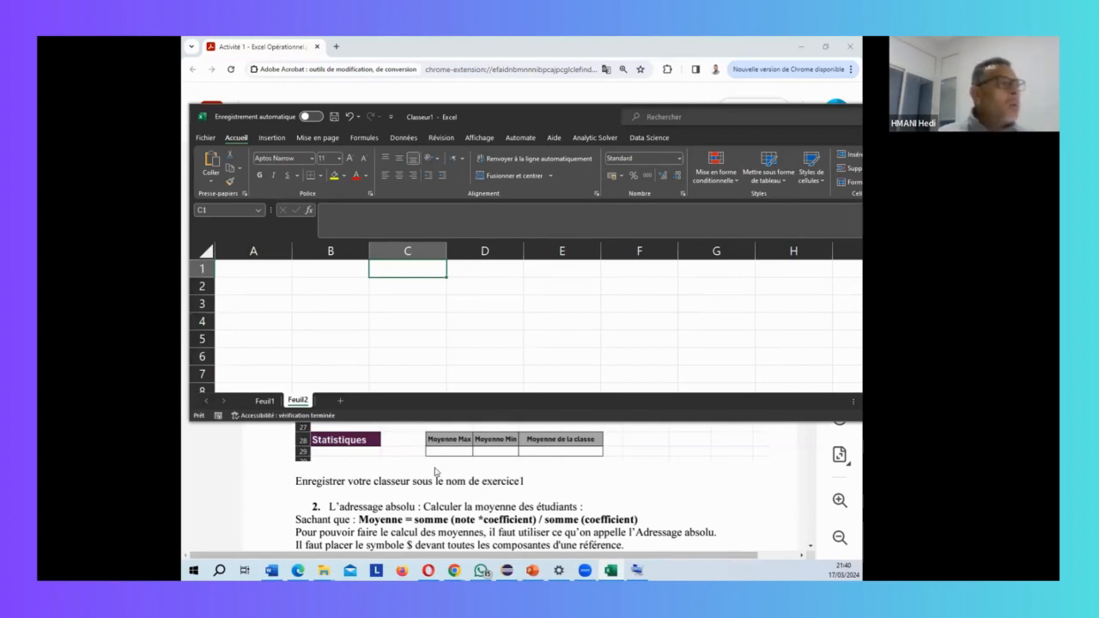
pyautogui.click(437, 473)
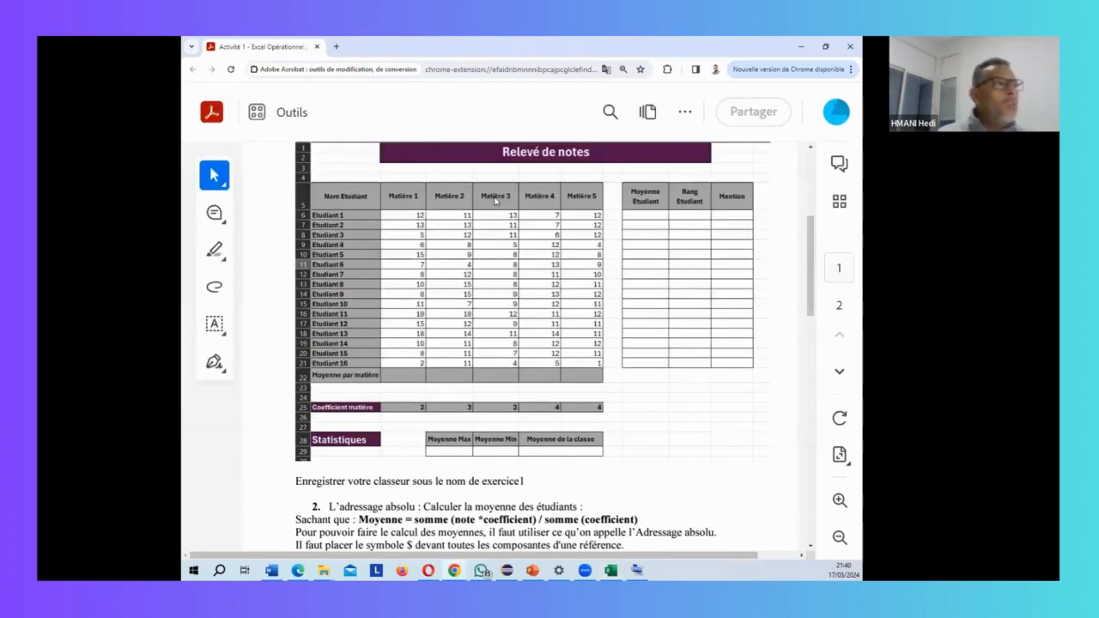
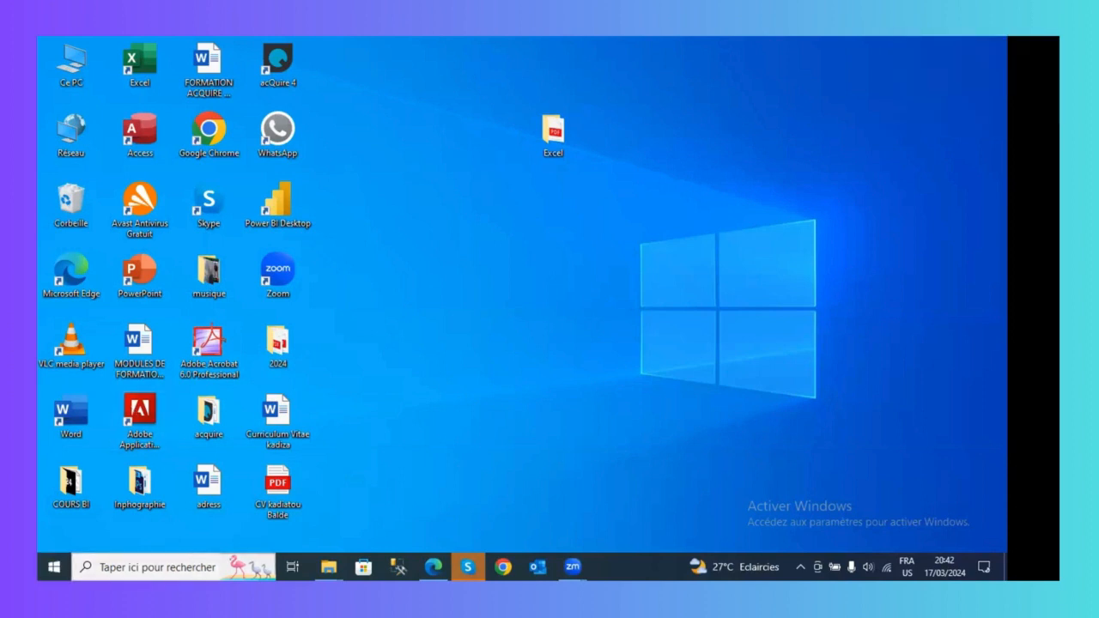
# Search Windows for Excel and launch the application
pyautogui.click(172, 568)
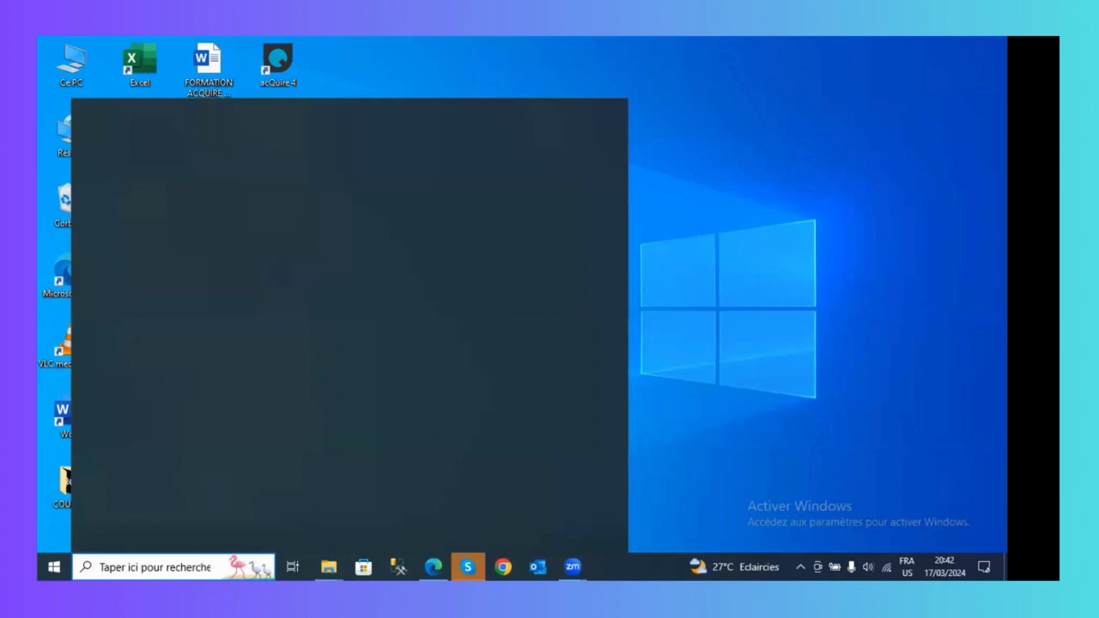
pyautogui.write('exc')
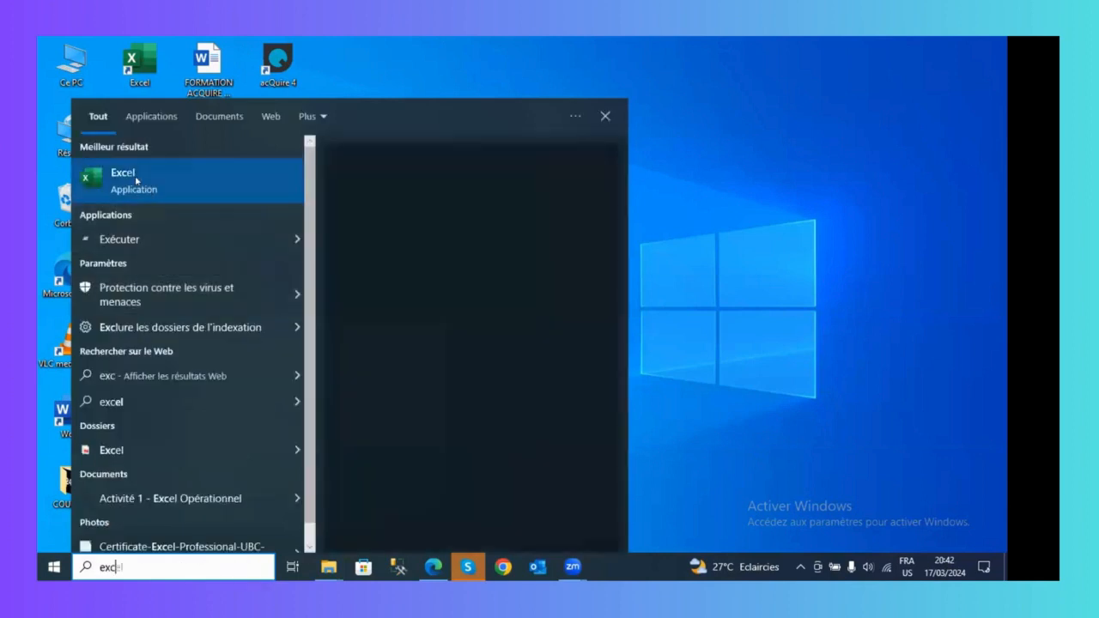
pyautogui.click(267, 176)
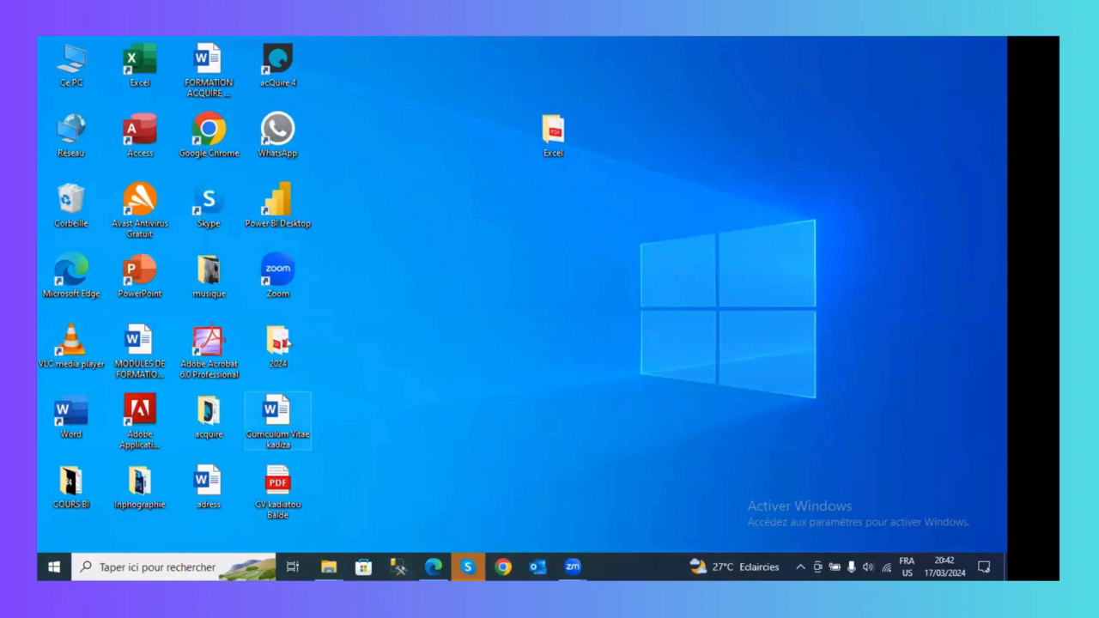
# Open the Activité 1 - Excel Opérationnel PDF from the desktop's Excel folder and dock it to the right half of the screen
pyautogui.doubleClick(554, 147)
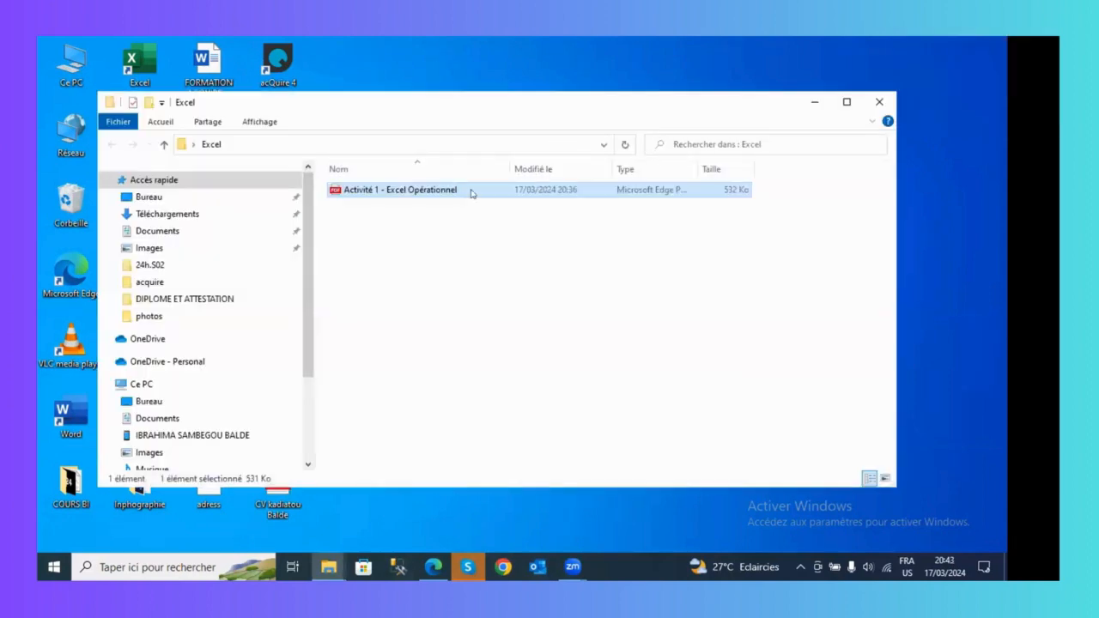
pyautogui.doubleClick(419, 189)
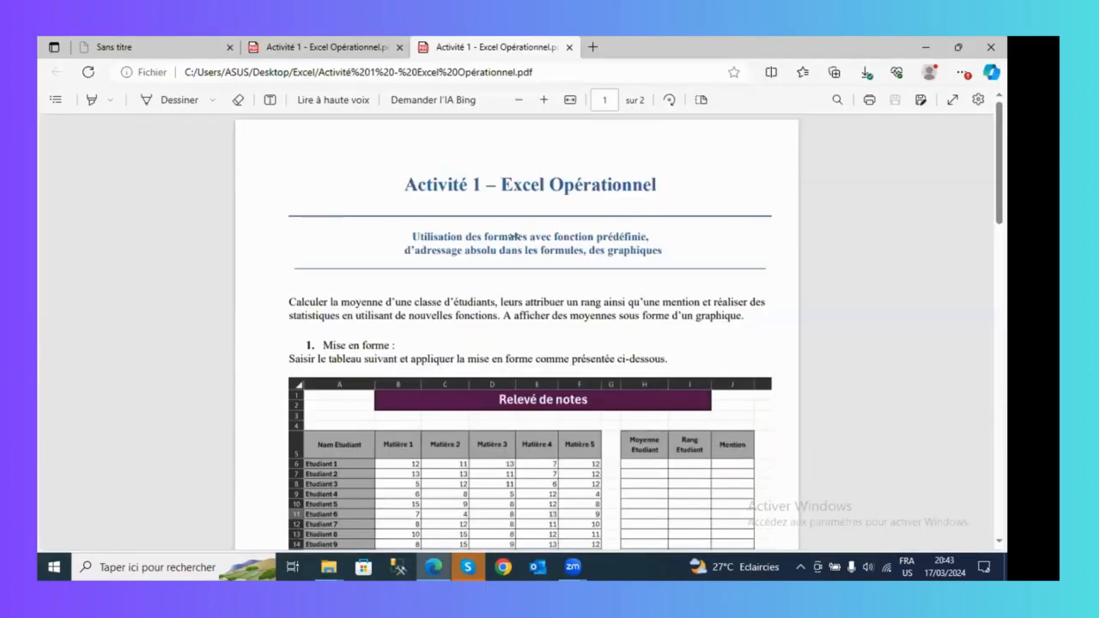
pyautogui.press('super+Right')
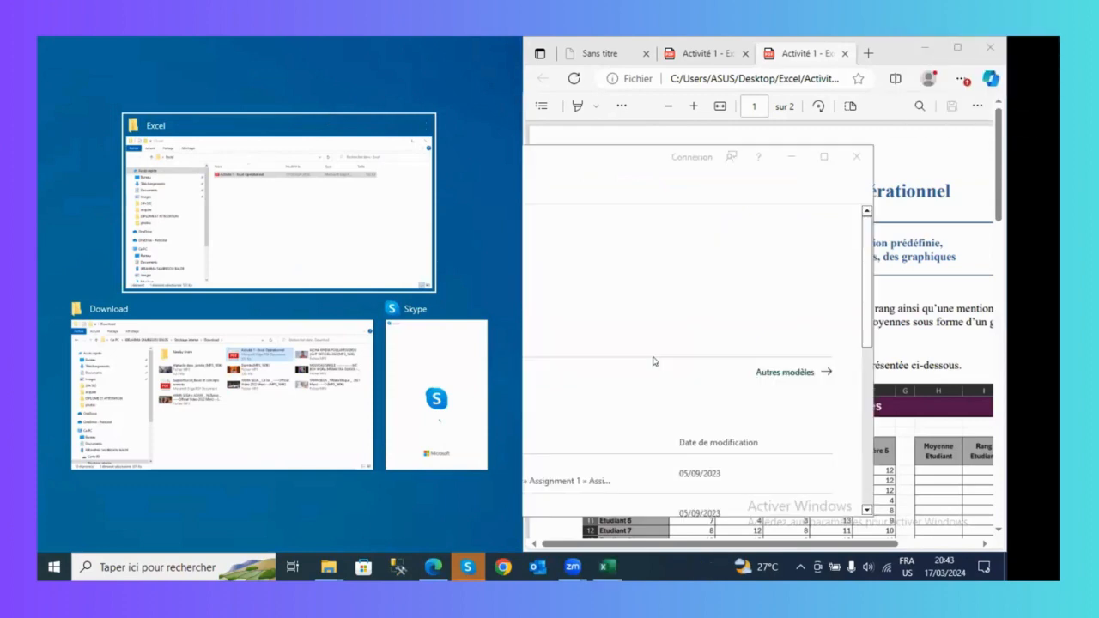
# Create a blank workbook, dismiss the Office activation assistant, and dock Excel beside the activity PDF
pyautogui.click(618, 172)
pyautogui.click(331, 297)
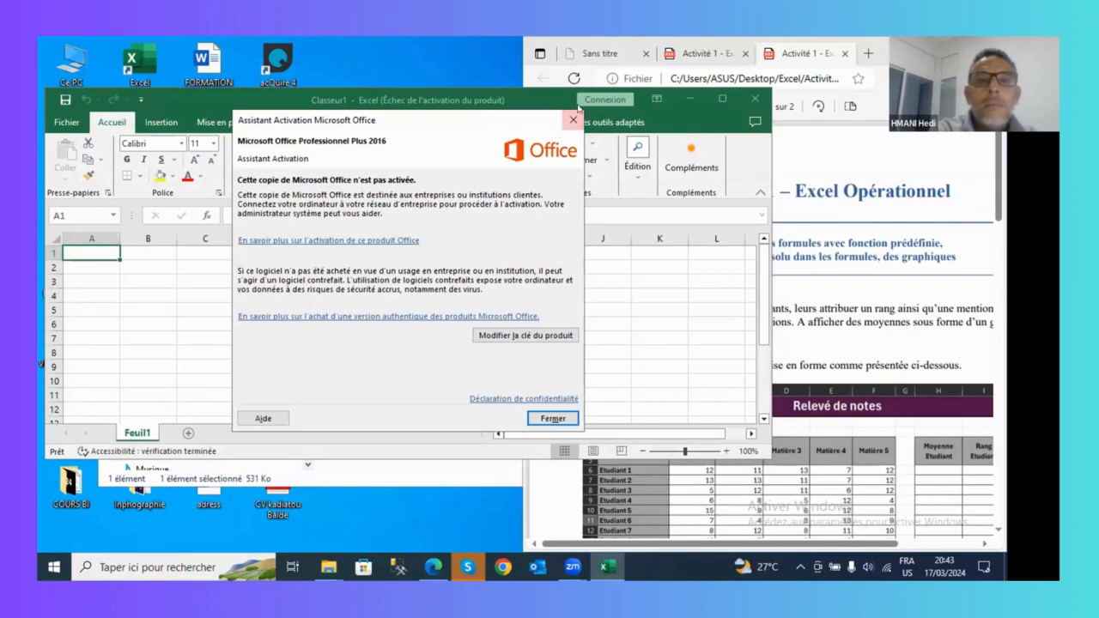
pyautogui.click(565, 121)
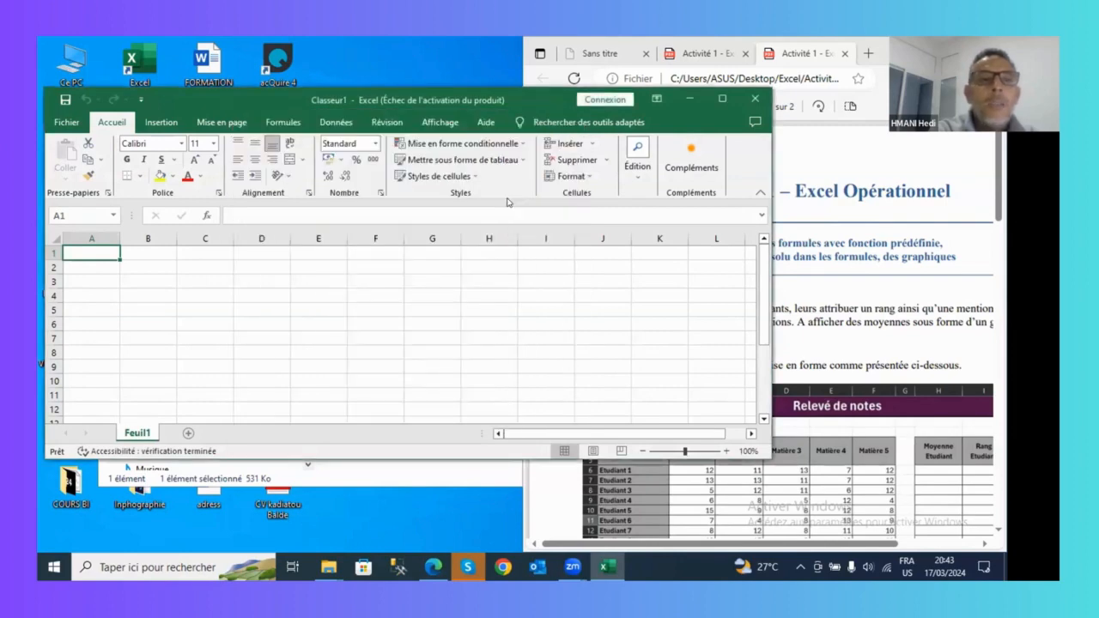
pyautogui.press('super+Left')
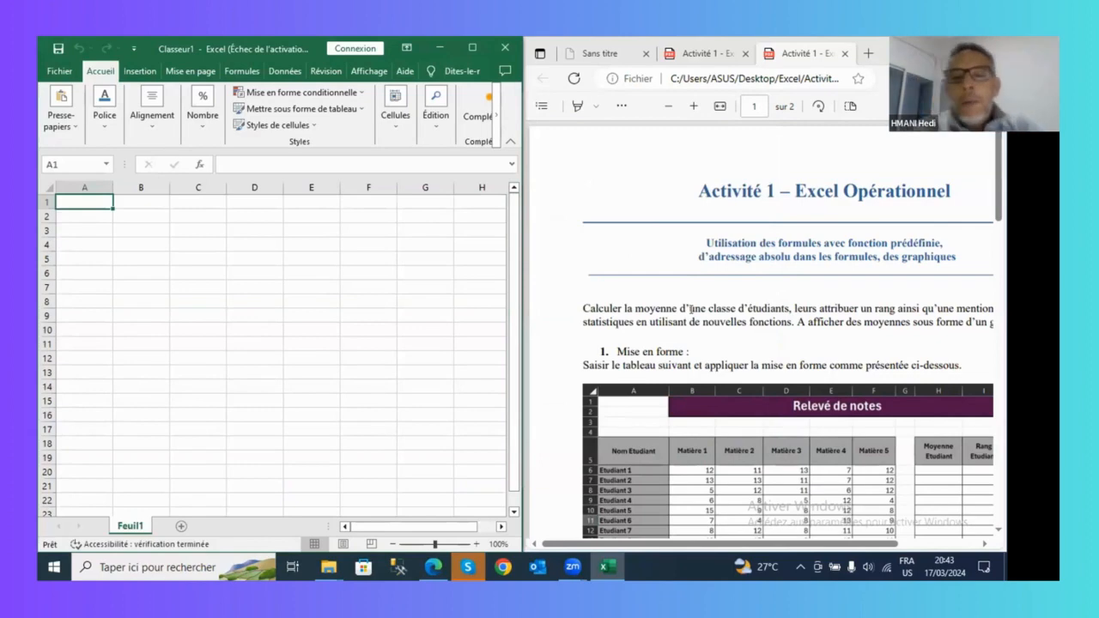
# Bring the PDF's Relevé de notes table into view and try to select the title range in row 1 from B1
pyautogui.scroll(-3, 840, 270)
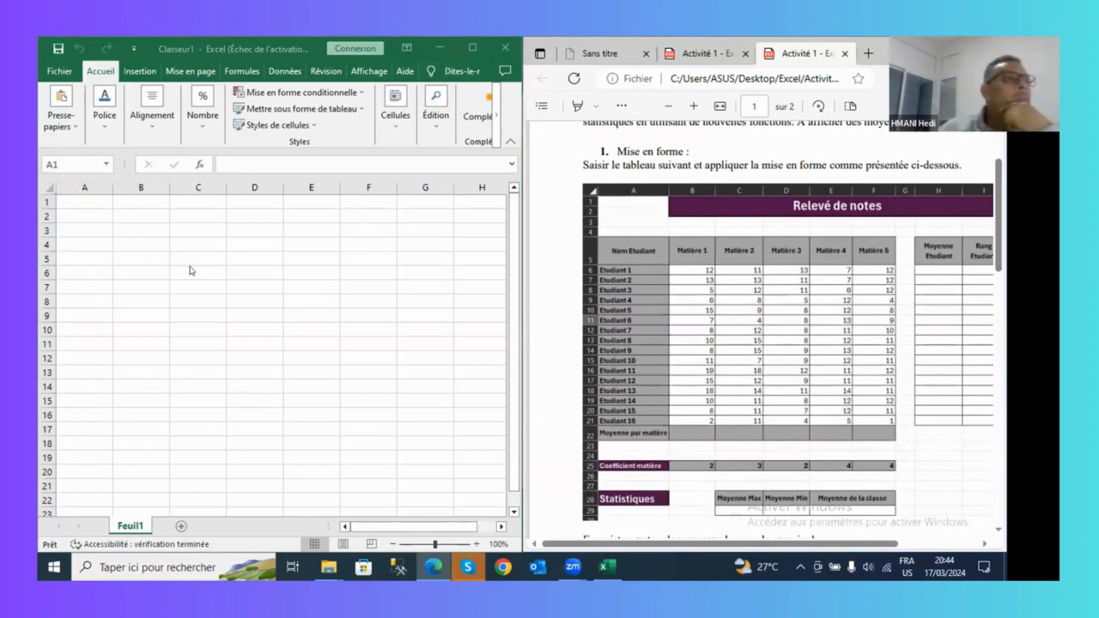
pyautogui.scroll(2, 851, 302)
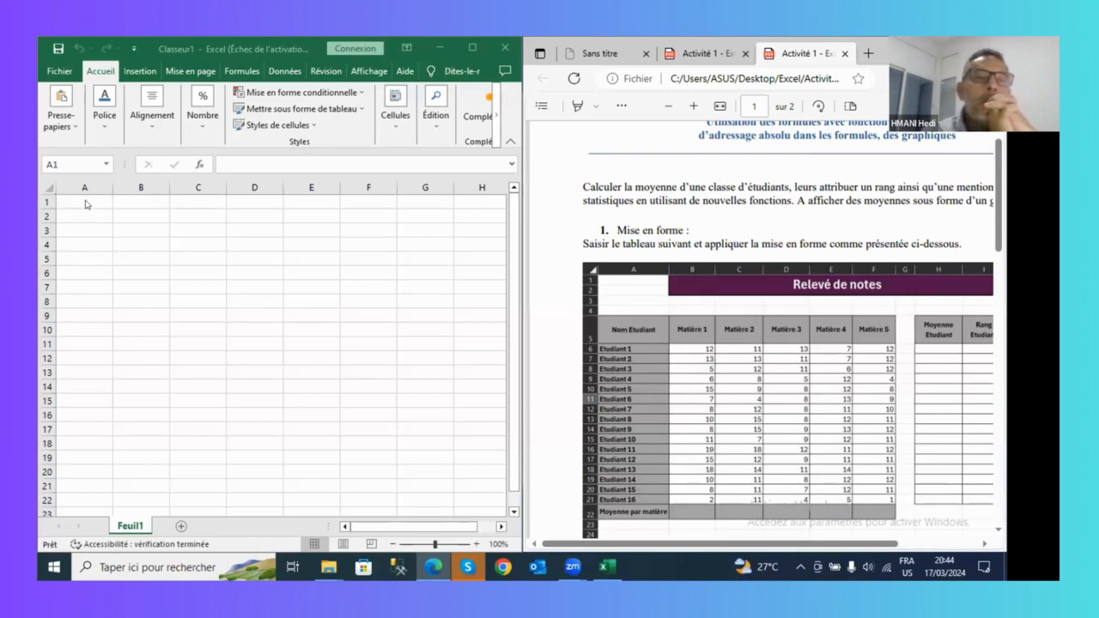
pyautogui.moveTo(138, 199); pyautogui.dragTo(483, 170)
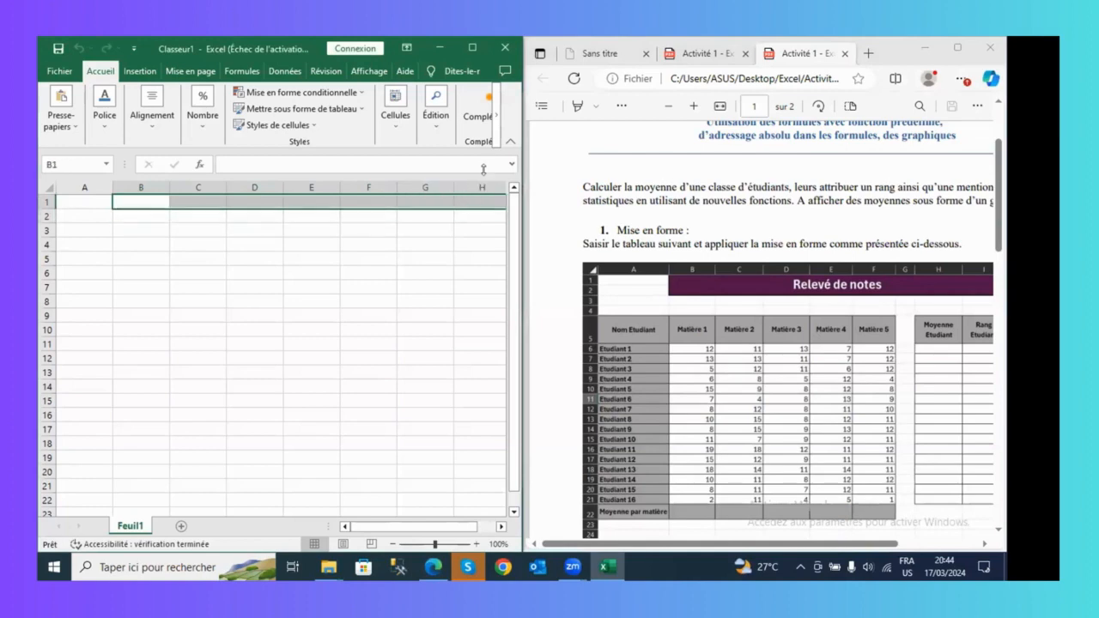
pyautogui.click(501, 527)
pyautogui.click(502, 527)
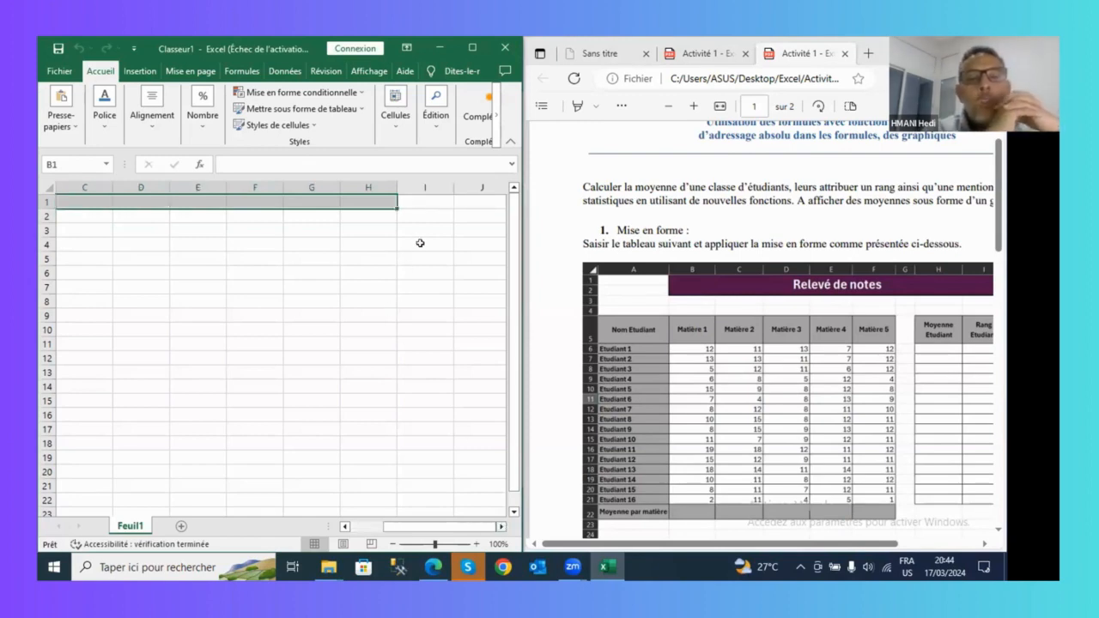
pyautogui.hotkey('ctrl', 'Right')
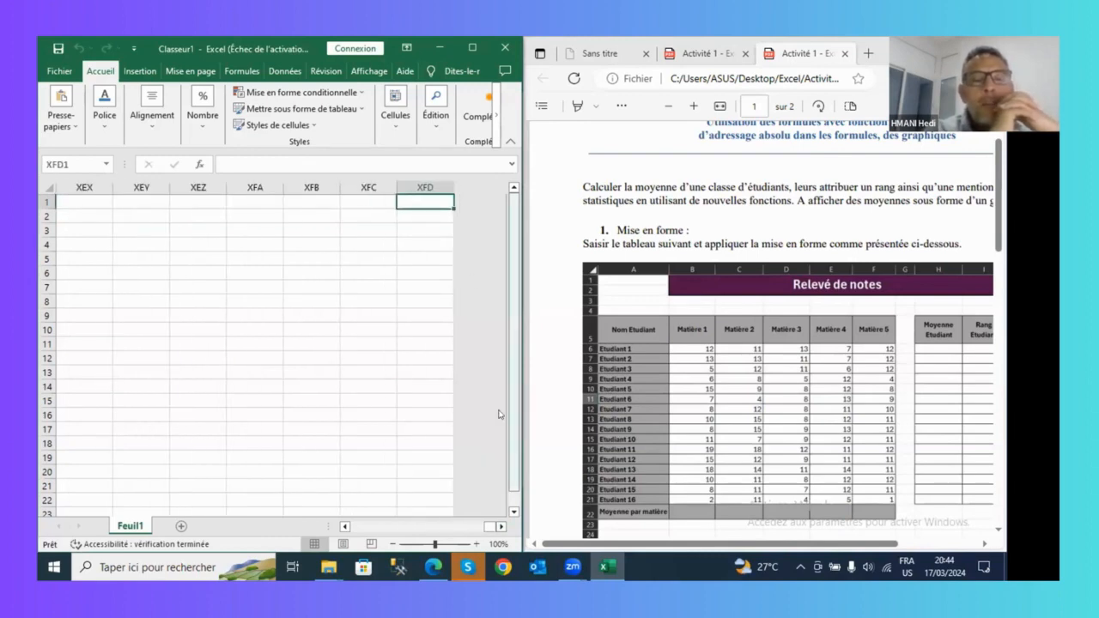
pyautogui.moveTo(489, 527); pyautogui.dragTo(348, 534)
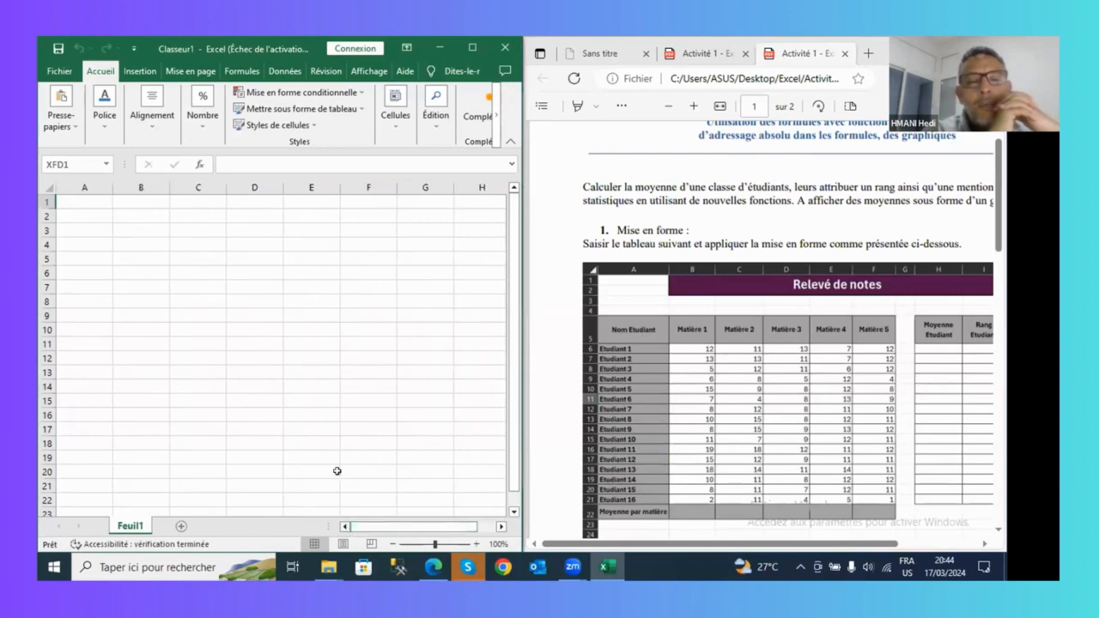
# Try selecting B1:I1 for the title, and drop the selection by picking cell I9
pyautogui.click(162, 216)
pyautogui.moveTo(147, 200); pyautogui.dragTo(237, 199)
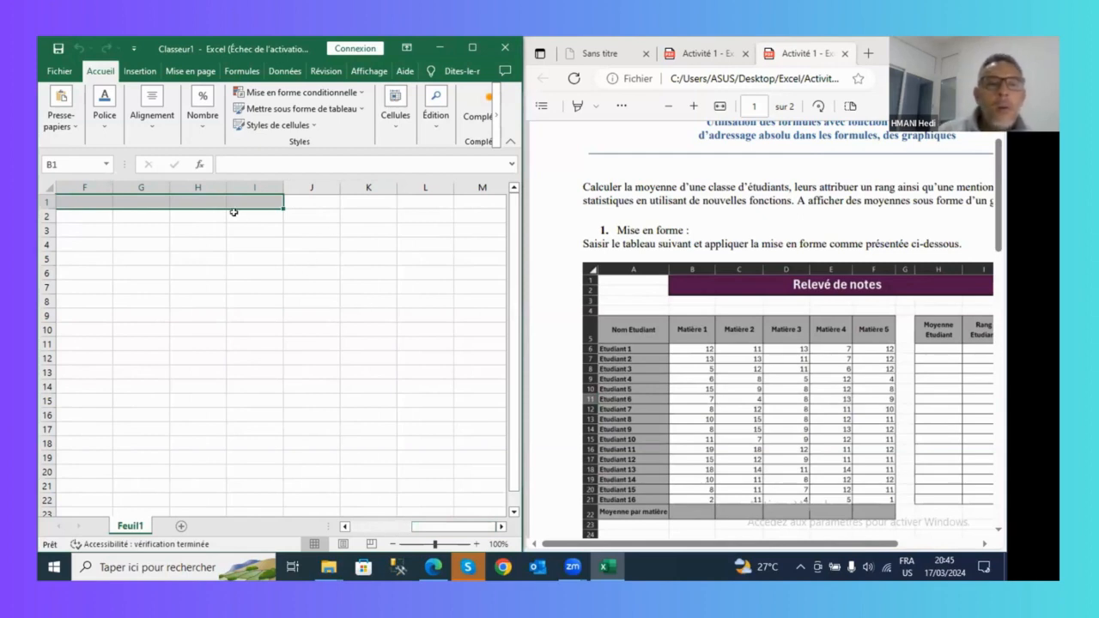
pyautogui.click(243, 314)
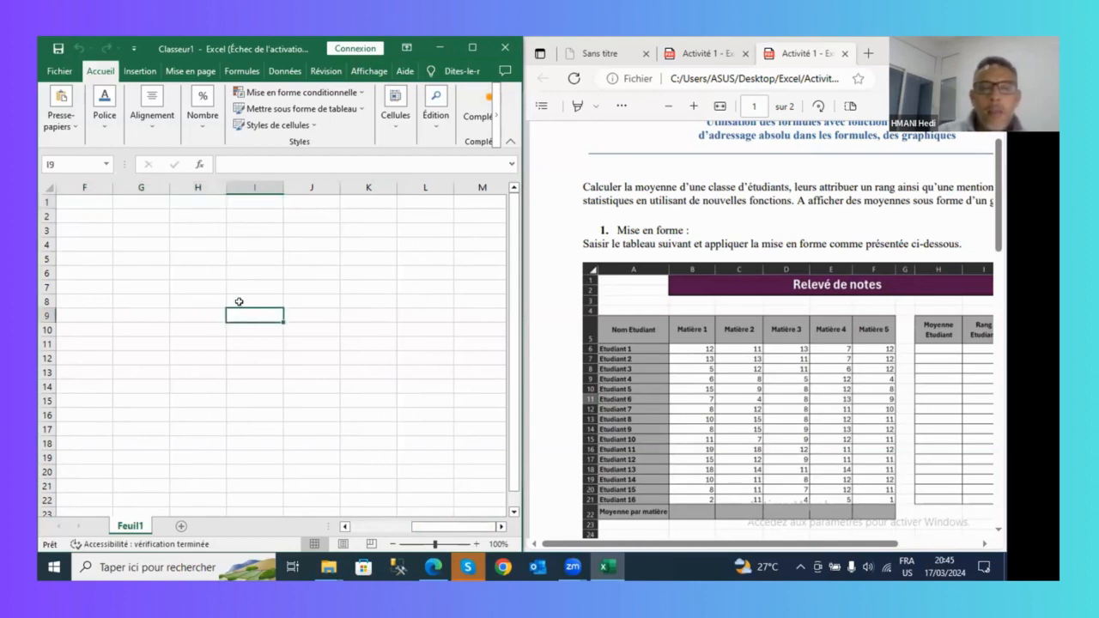
pyautogui.rightClick(243, 315)
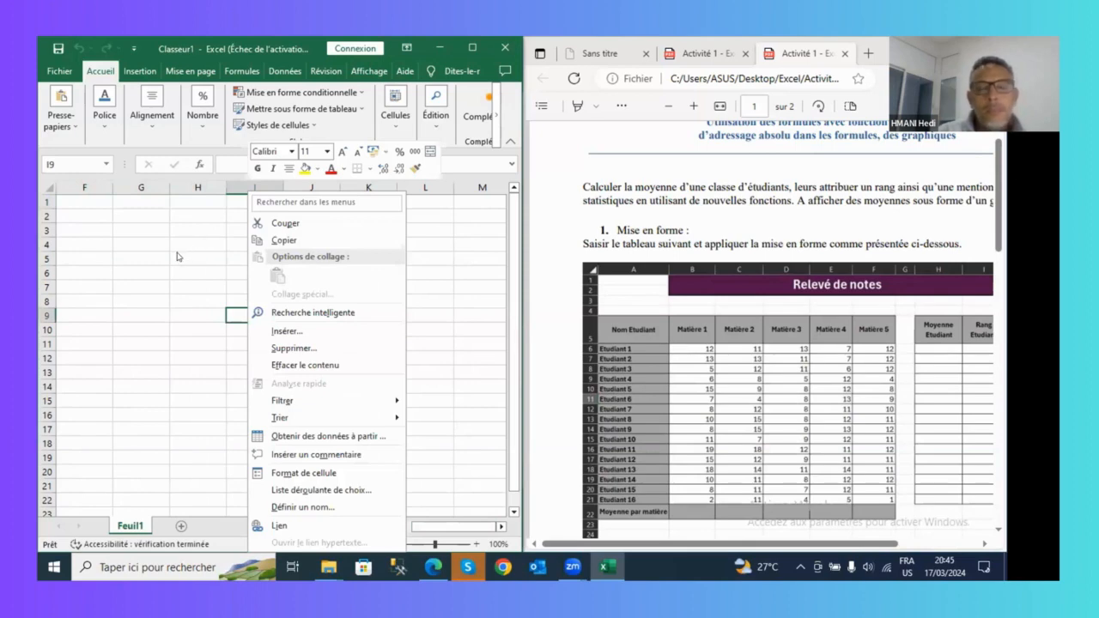
pyautogui.press('Escape')
pyautogui.moveTo(438, 530); pyautogui.dragTo(343, 523)
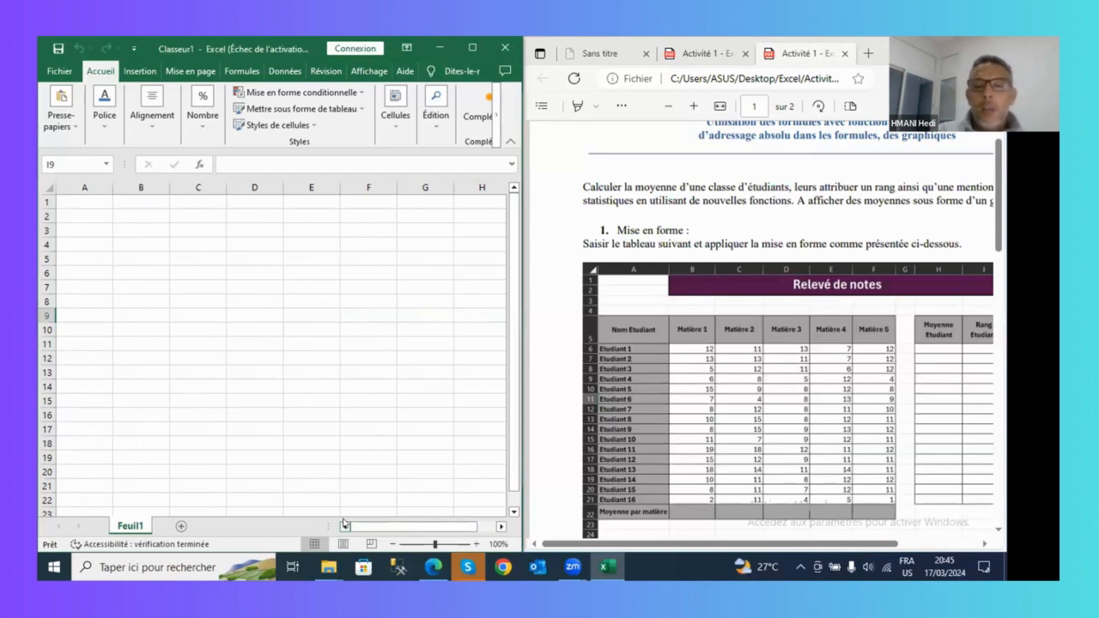
# Reduce the sheet zoom to 55% so that all the table's columns fit beside the PDF
pyautogui.click(424, 545)
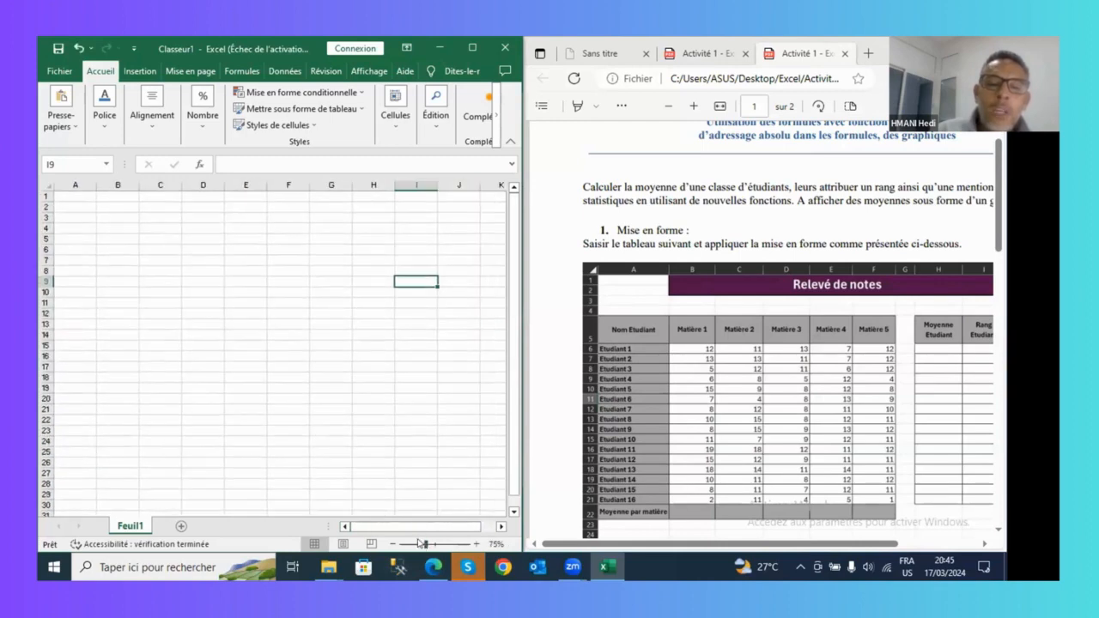
pyautogui.click(417, 545)
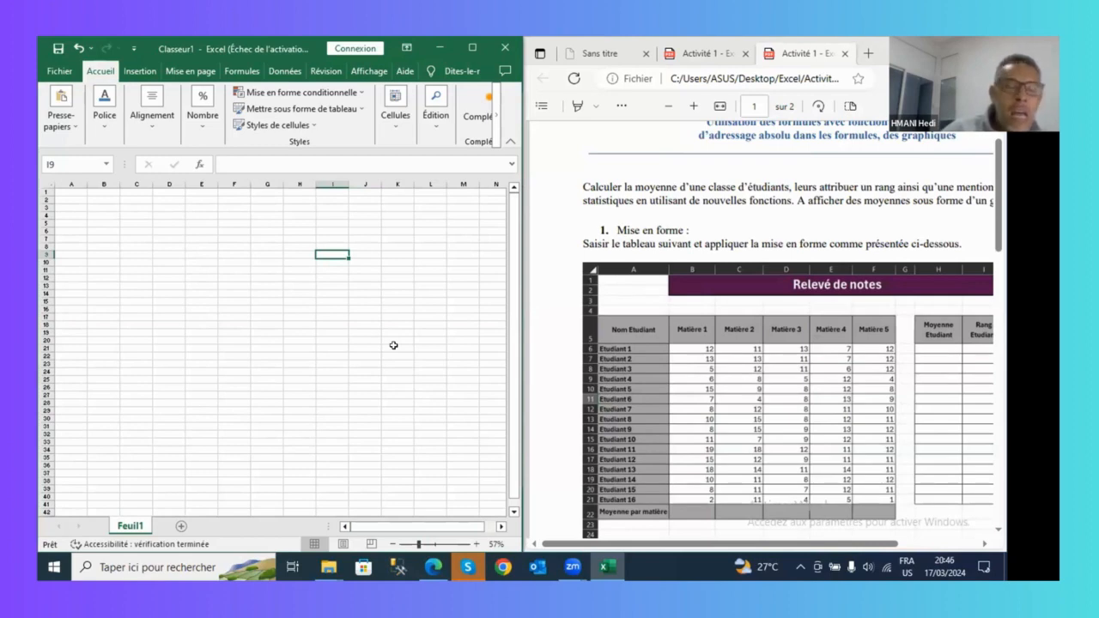
pyautogui.click(475, 545)
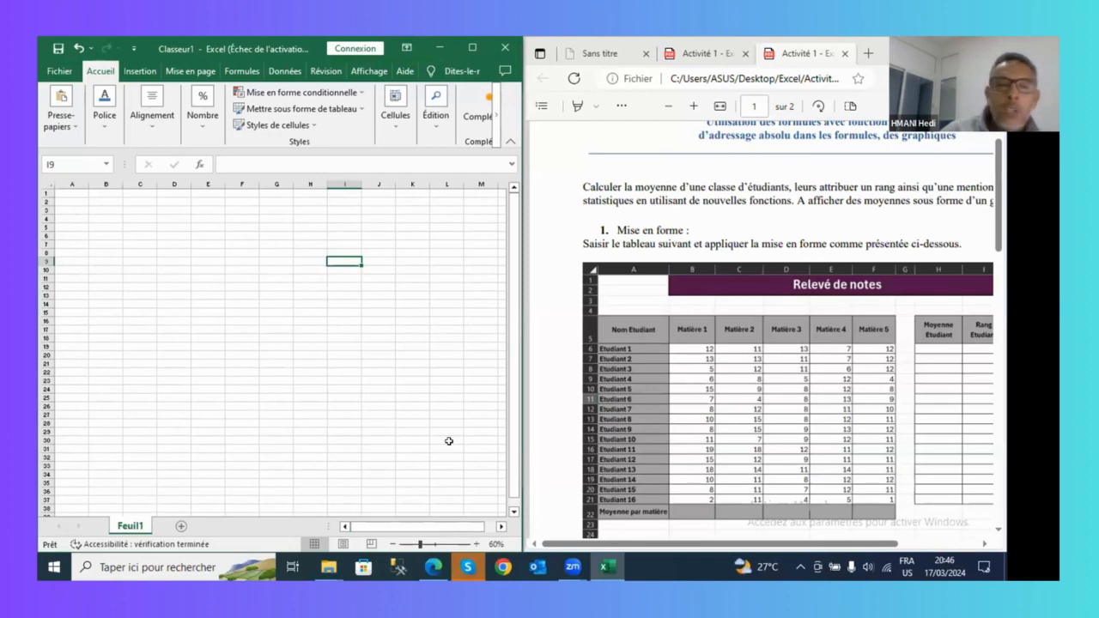
pyautogui.scroll(-1, 445, 446)
pyautogui.scroll(1, 442, 451)
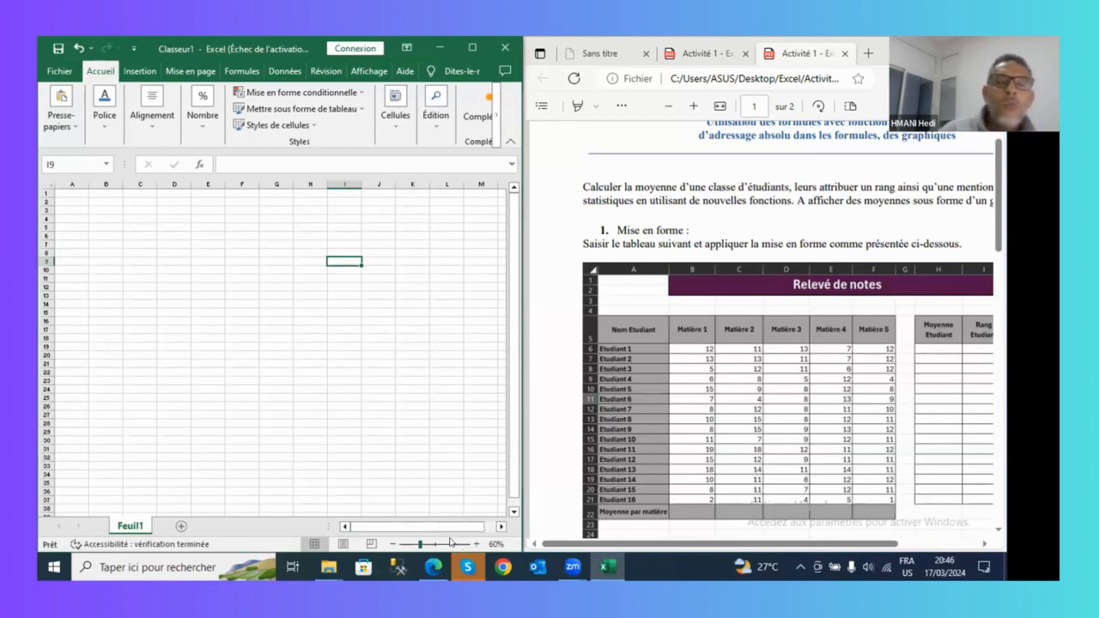
pyautogui.click(451, 542)
pyautogui.moveTo(450, 538); pyautogui.dragTo(452, 536)
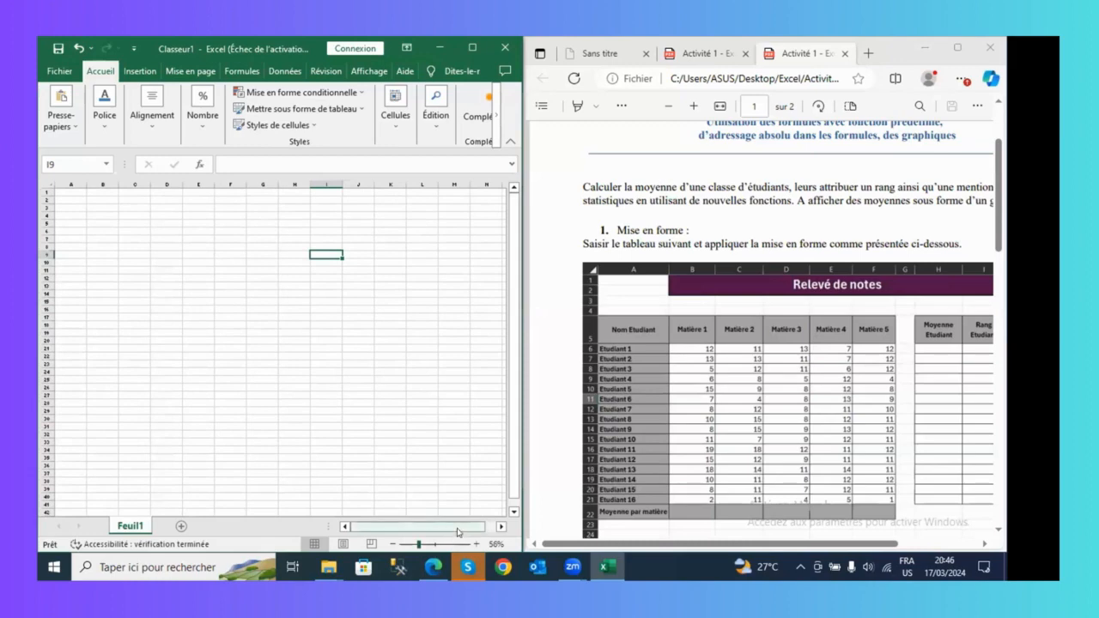
pyautogui.keyDown('ctrl'); pyautogui.scroll(2, 459, 531); pyautogui.keyUp('ctrl')
pyautogui.keyDown('ctrl'); pyautogui.scroll(-2, 459, 531); pyautogui.keyUp('ctrl')
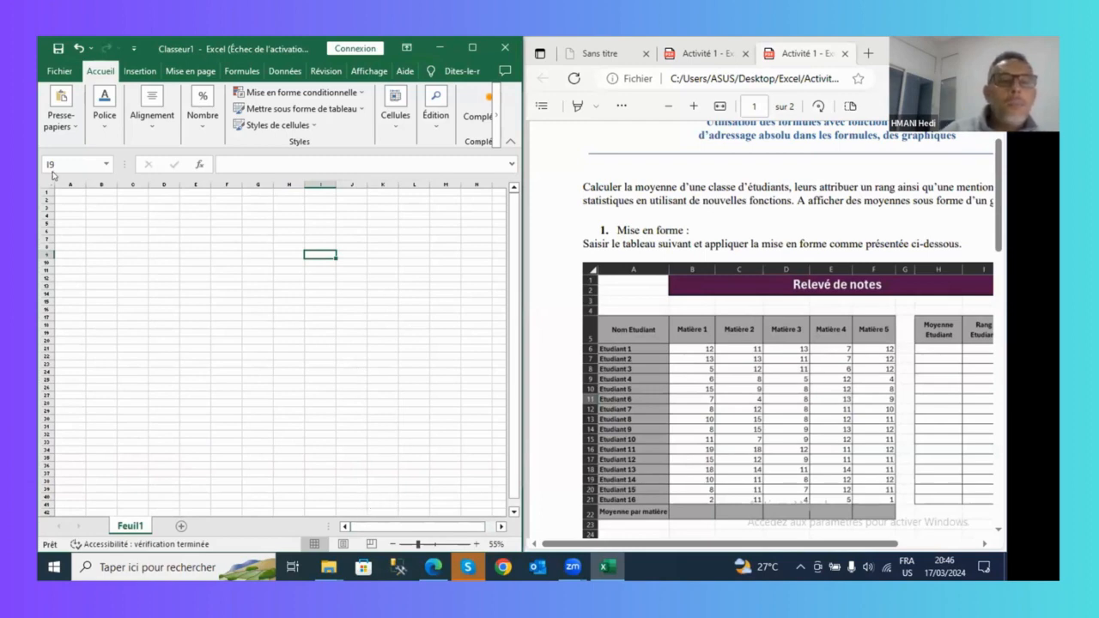
# Merge and centre the range B1:I2 for the table title
pyautogui.moveTo(99, 191); pyautogui.dragTo(304, 198)
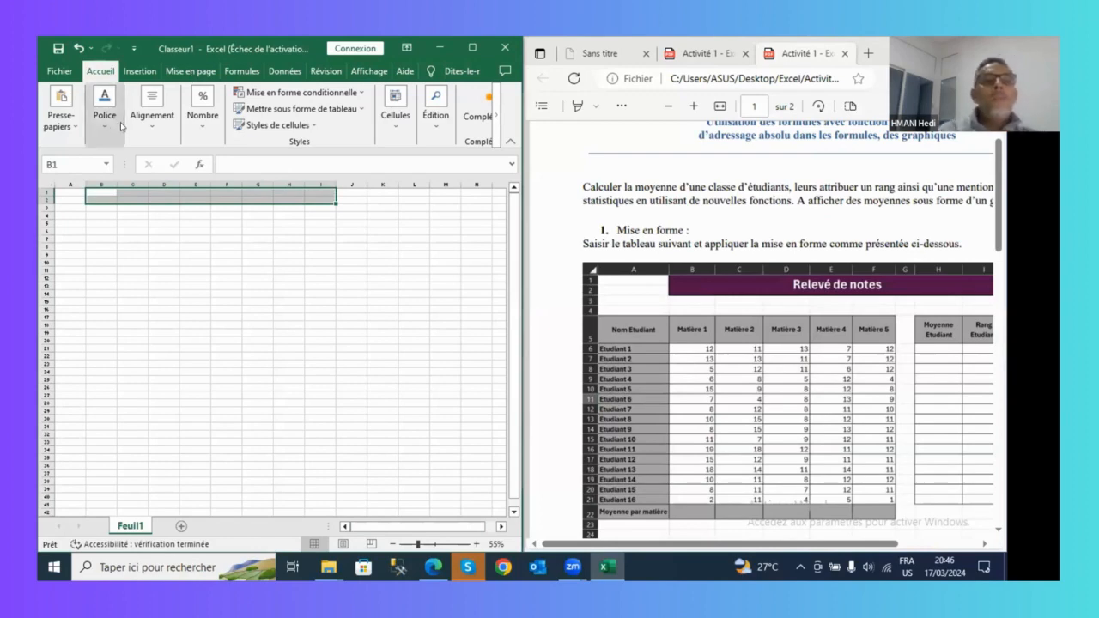
pyautogui.click(163, 130)
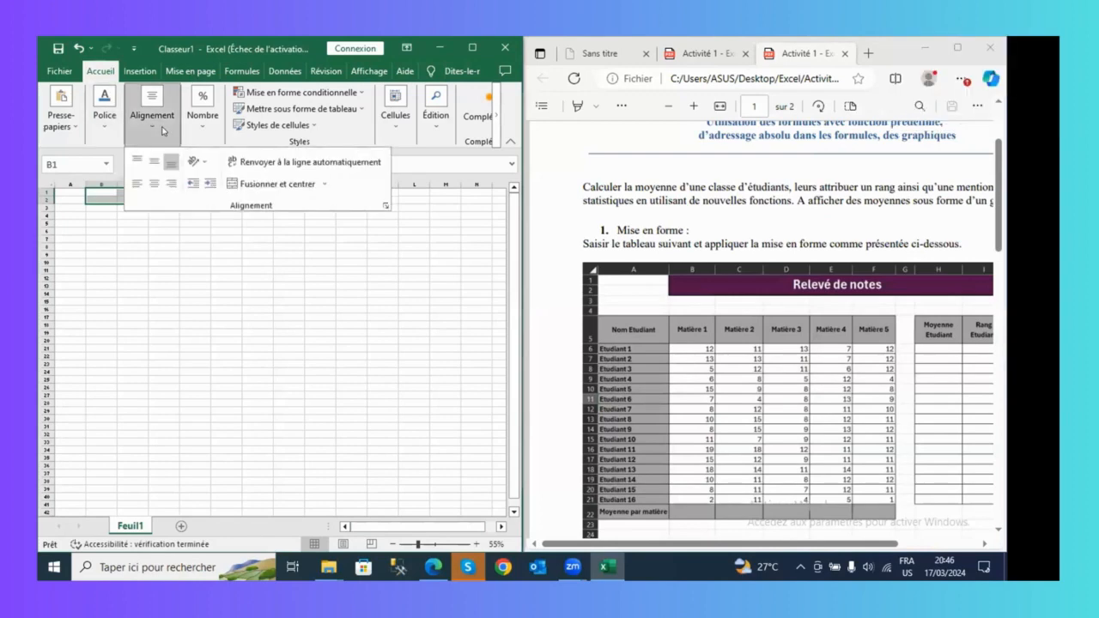
pyautogui.click(272, 186)
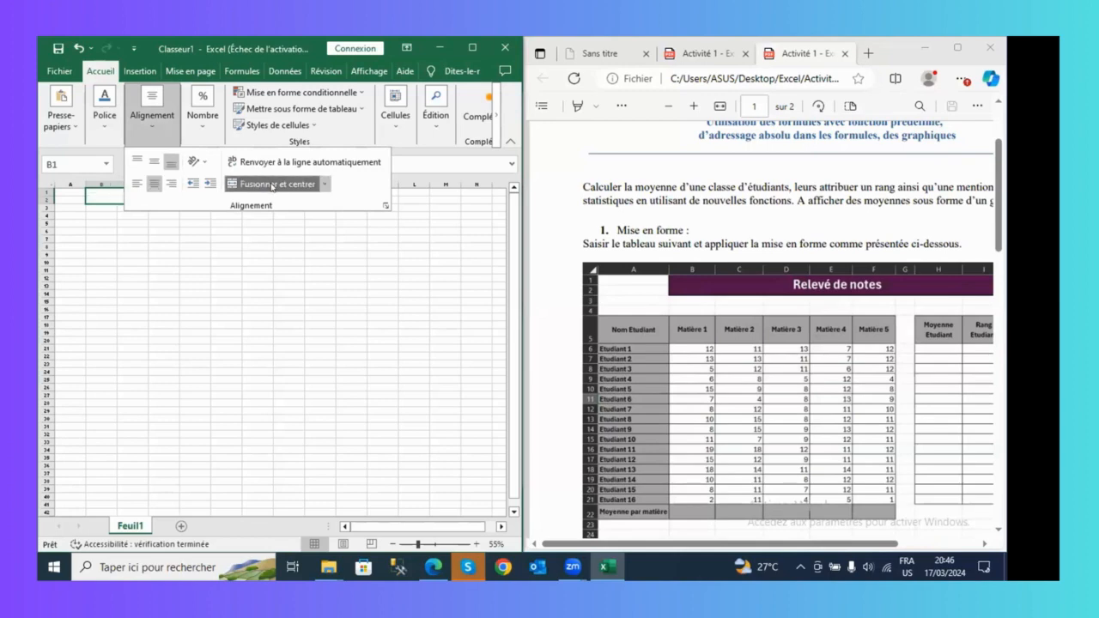
pyautogui.click(209, 256)
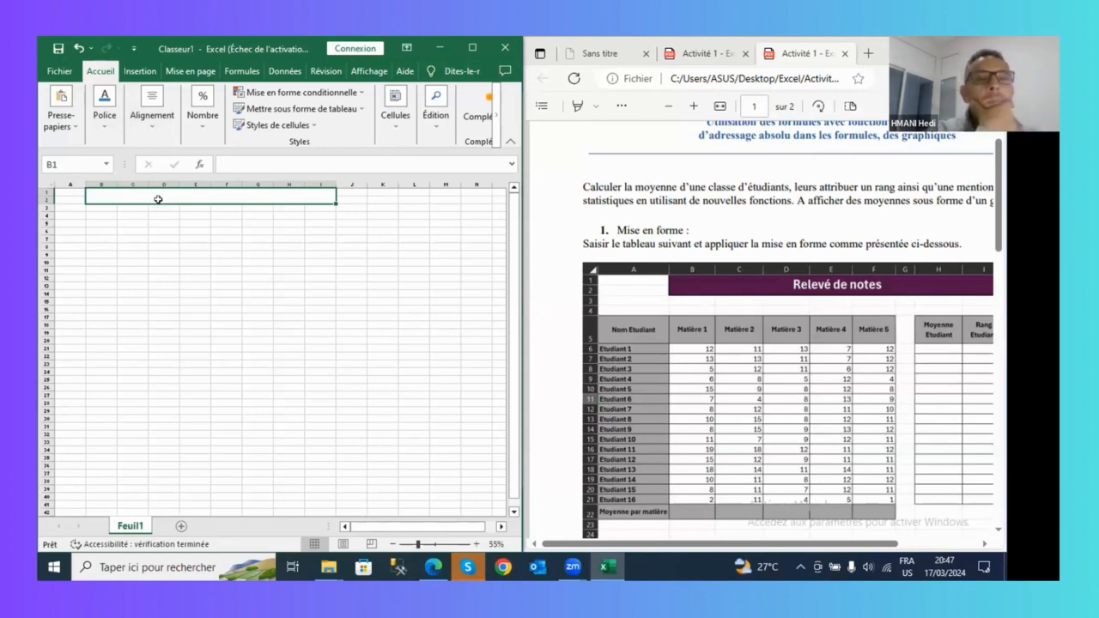
# Enter the title "Releves de notes" in the merged cell B1
pyautogui.write('Rel')
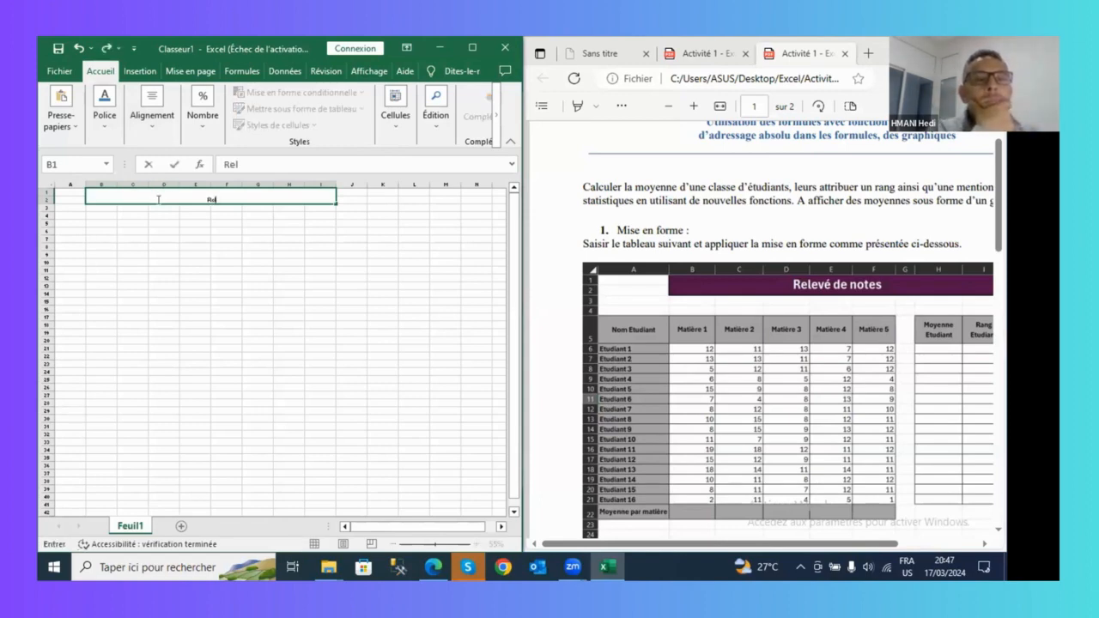
pyautogui.write('eves')
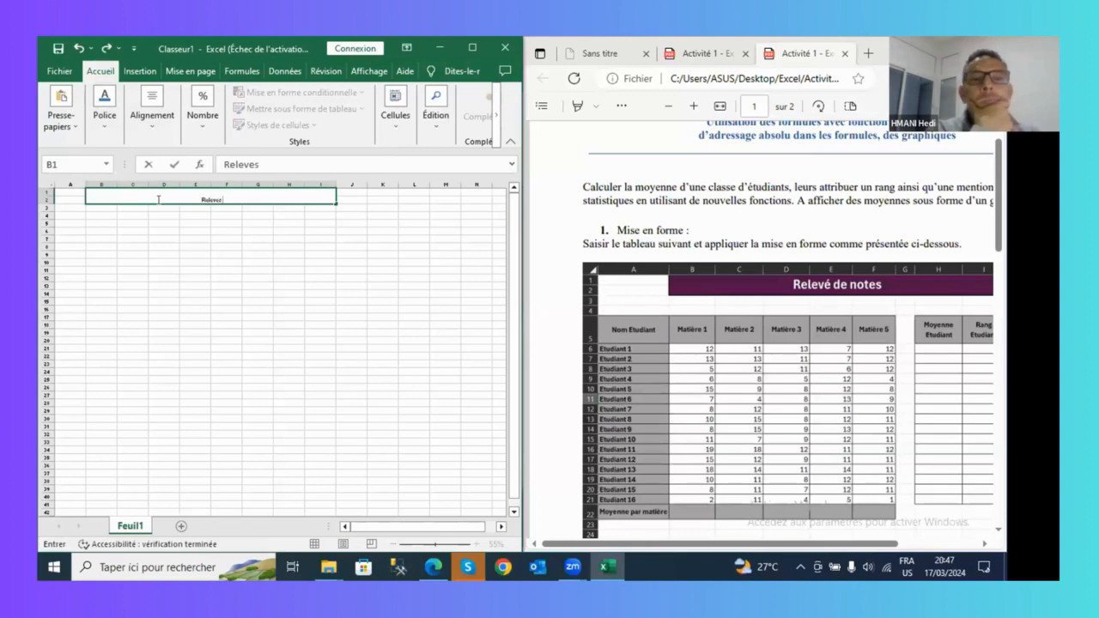
pyautogui.write(' de')
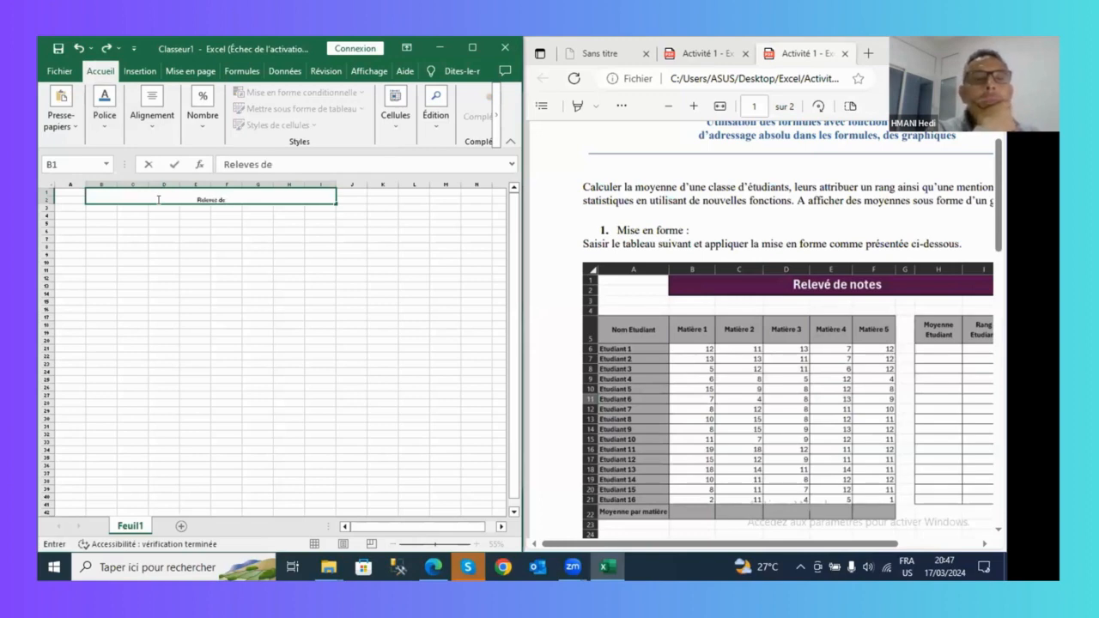
pyautogui.write(' notes')
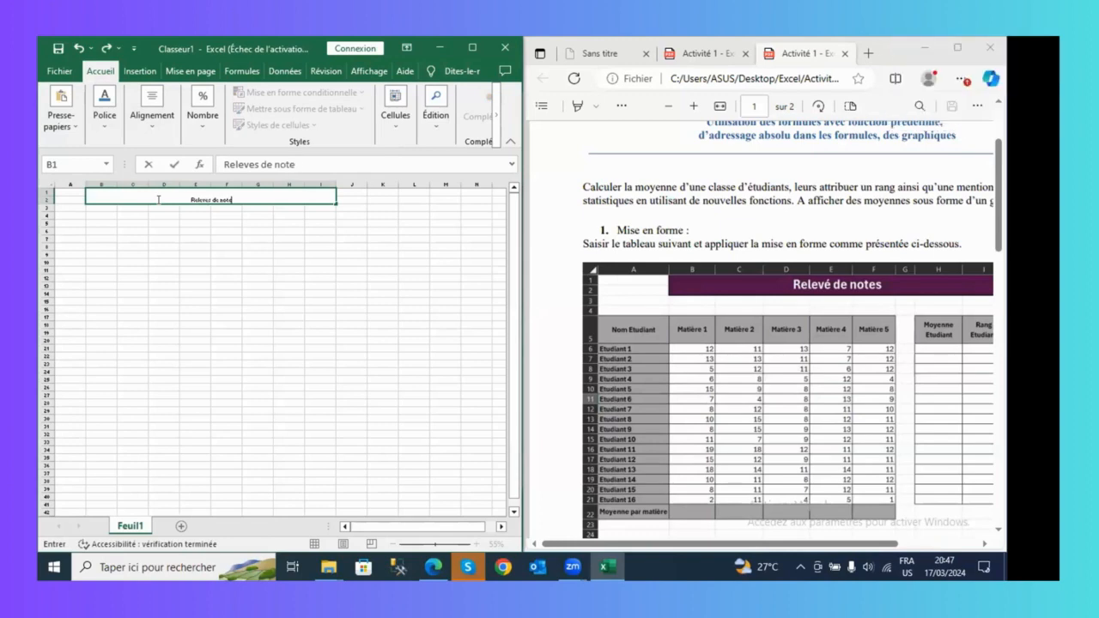
pyautogui.click(230, 232)
# Centre the title text vertically in the merged cell B1
pyautogui.click(240, 200)
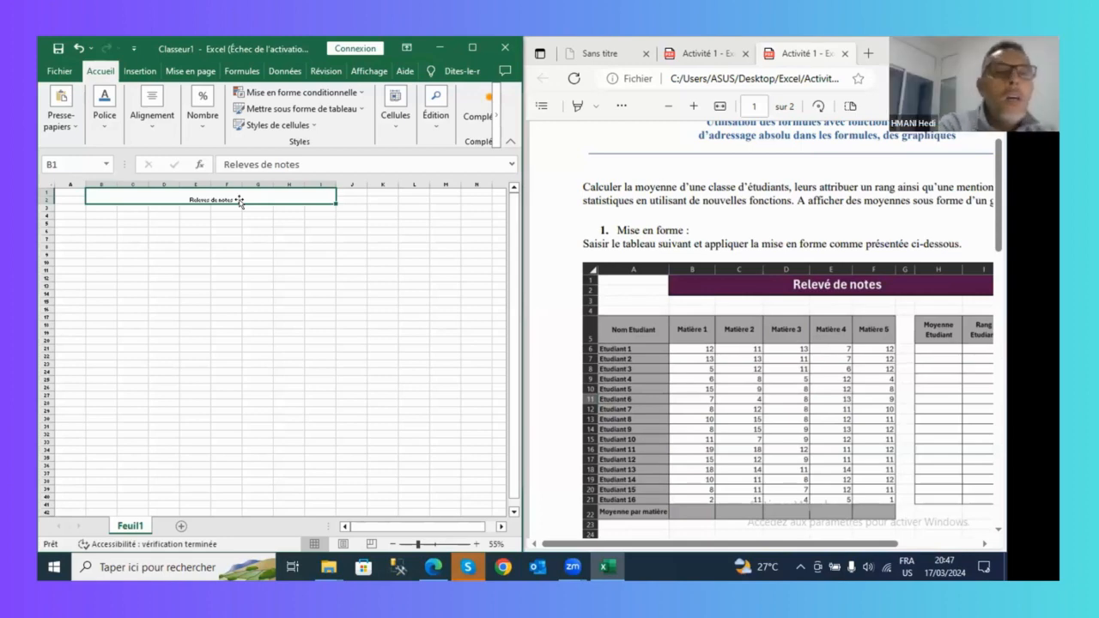
pyautogui.click(152, 120)
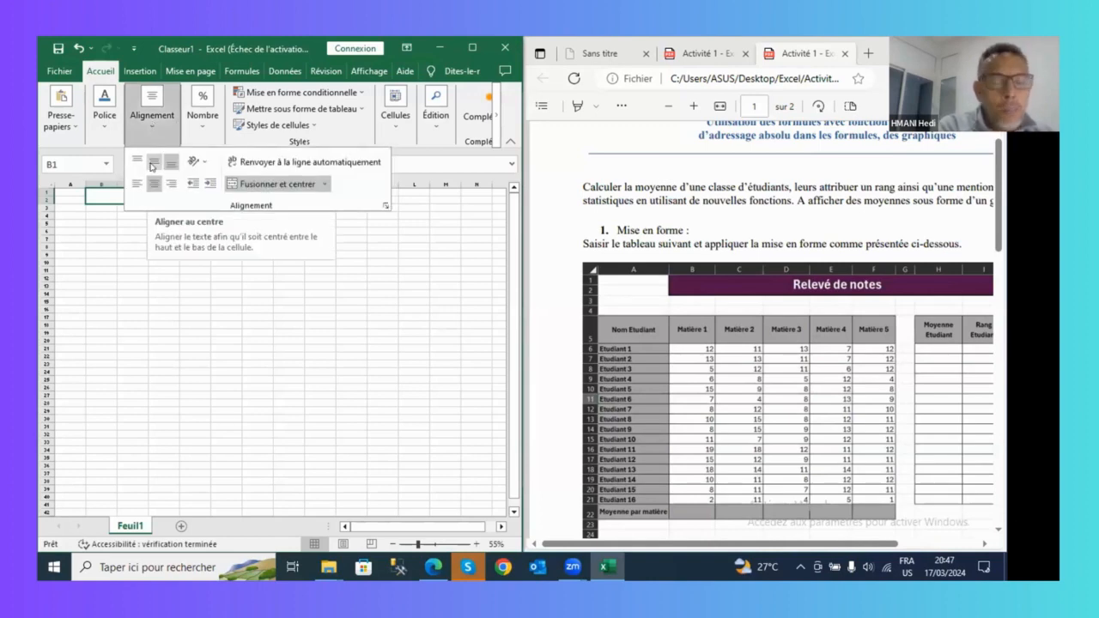
pyautogui.click(152, 164)
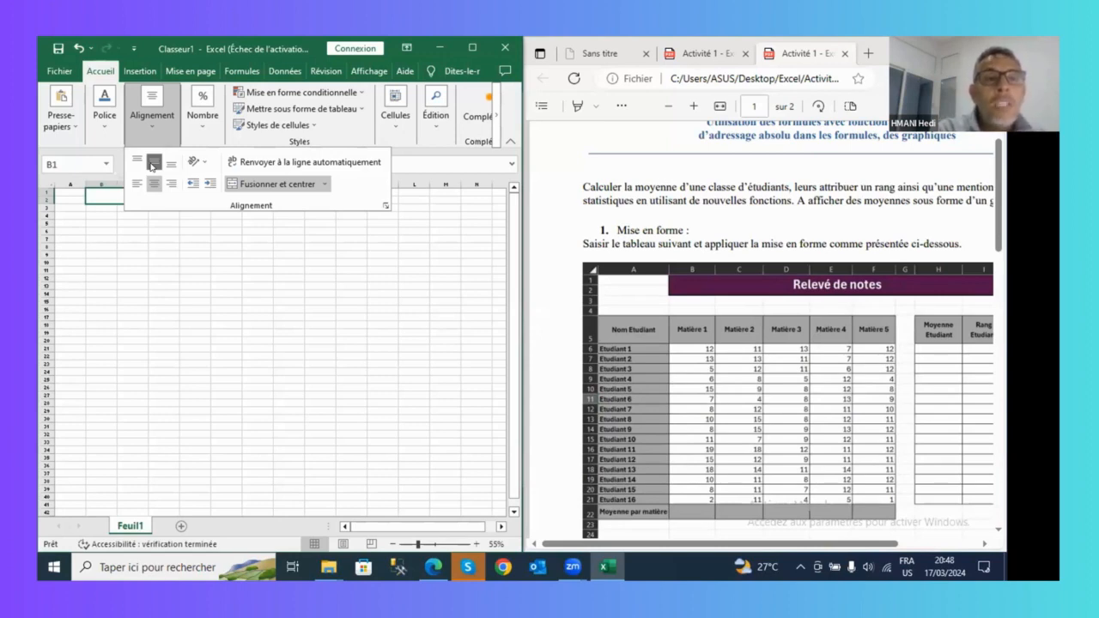
pyautogui.click(152, 164)
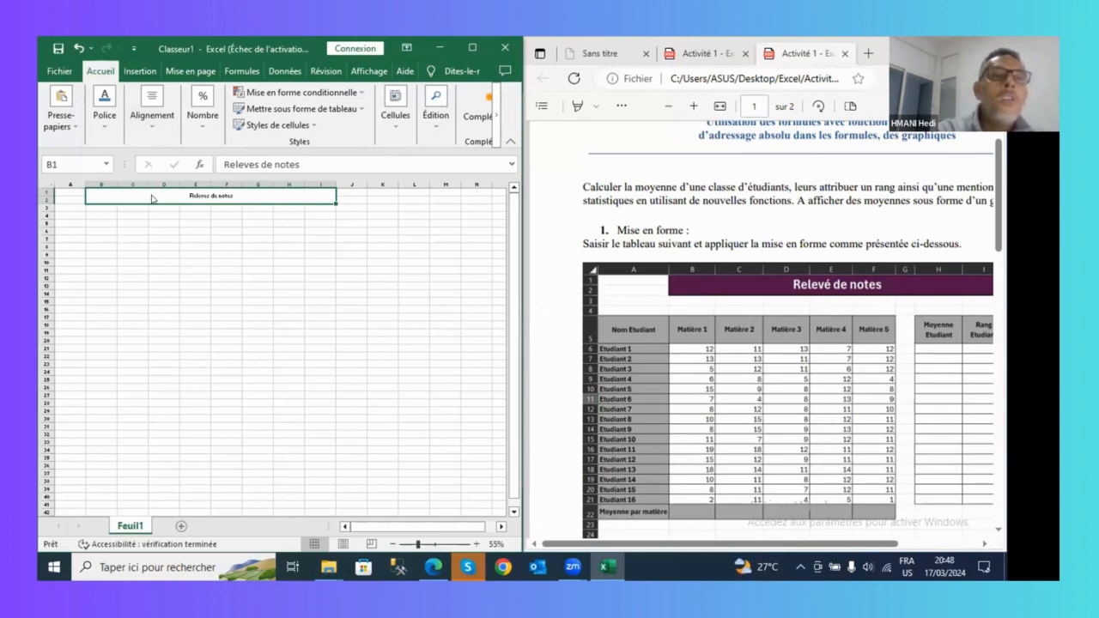
# Increase the font size of the title in B1 to 20
pyautogui.click(214, 216)
pyautogui.click(212, 194)
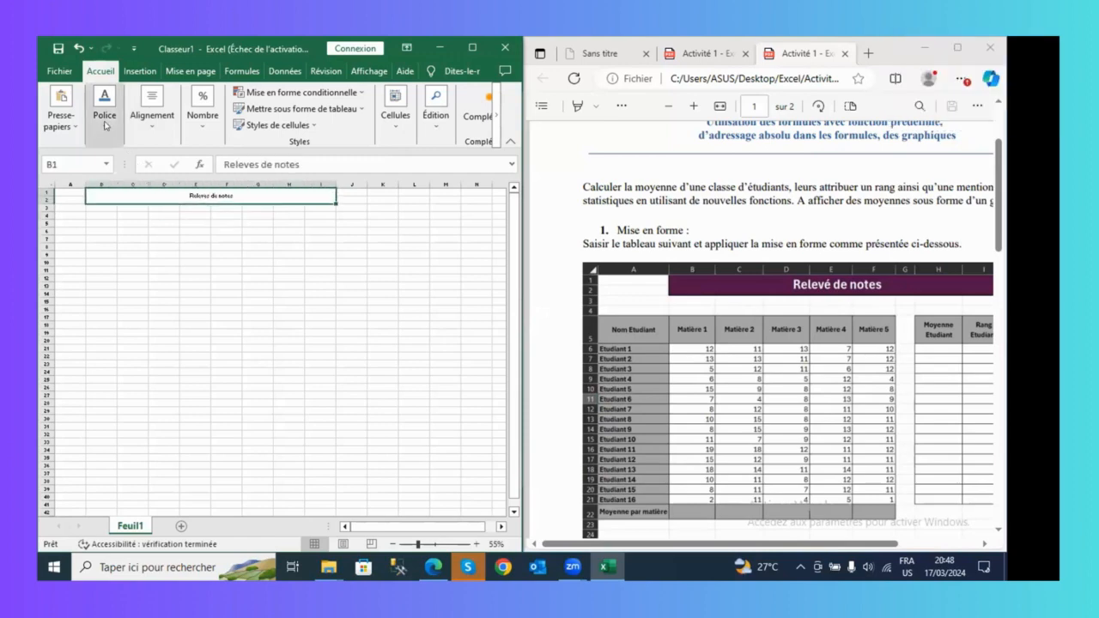
pyautogui.click(106, 120)
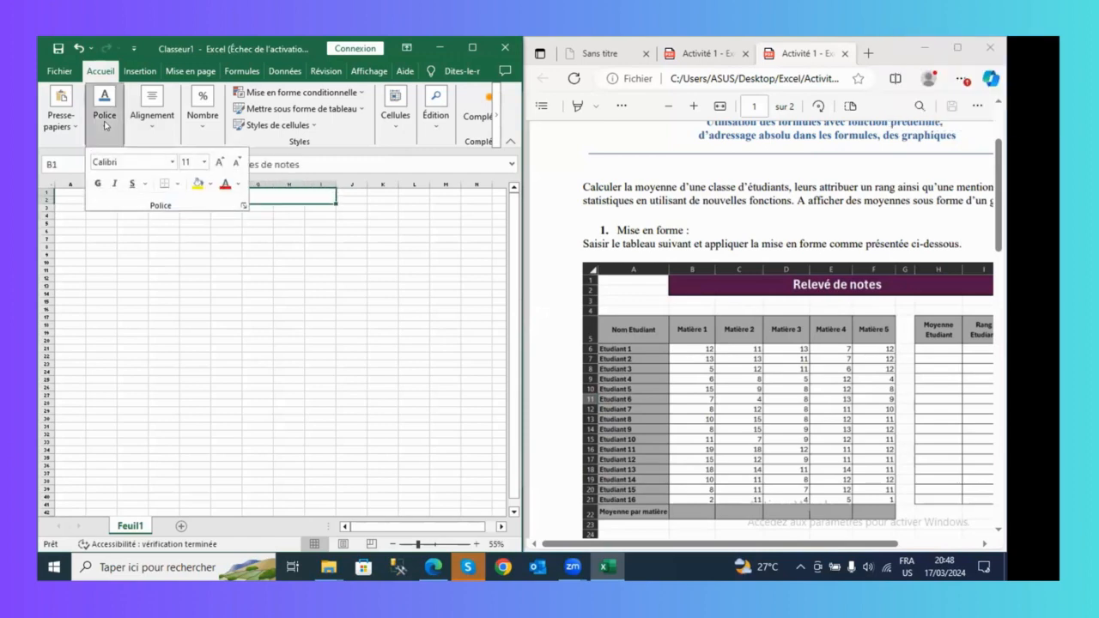
pyautogui.click(219, 164)
pyautogui.click(219, 164)
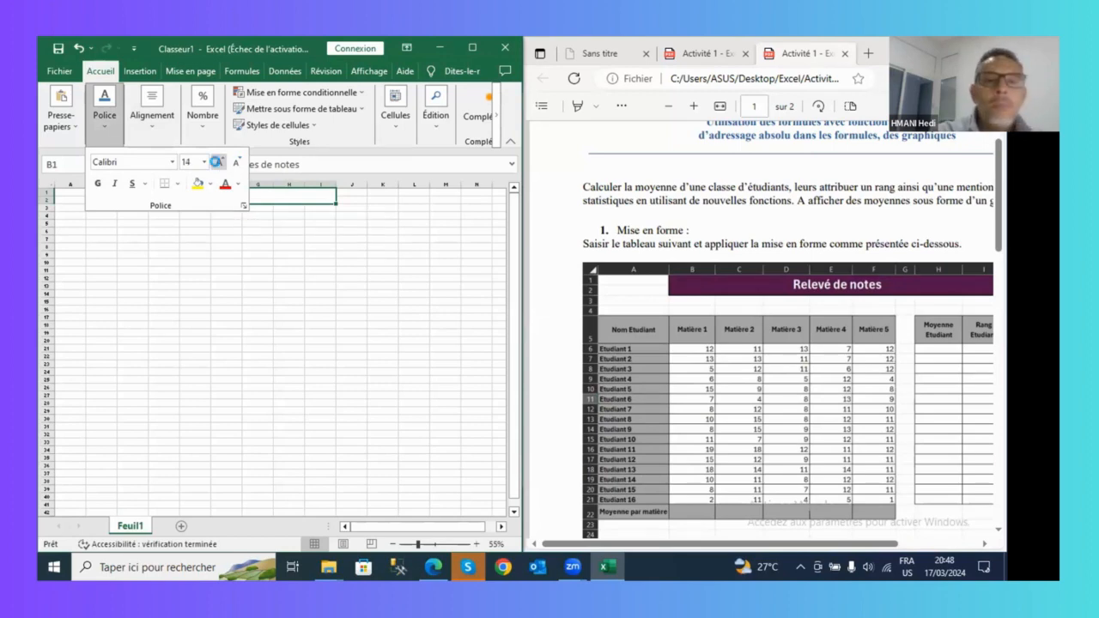
pyautogui.click(219, 163)
pyautogui.click(219, 163)
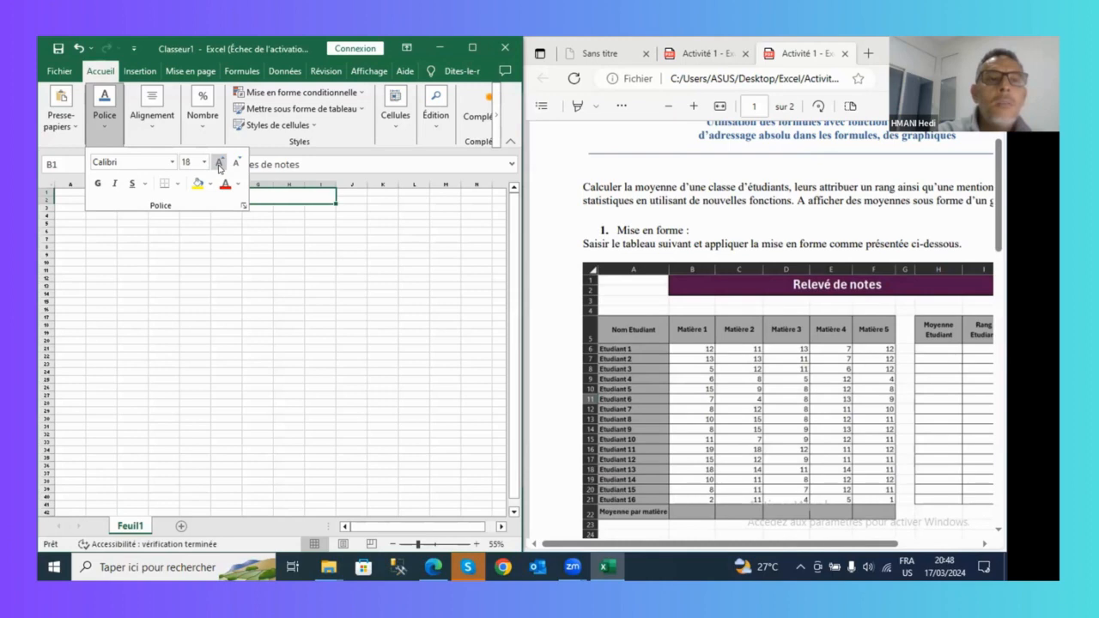
pyautogui.click(215, 246)
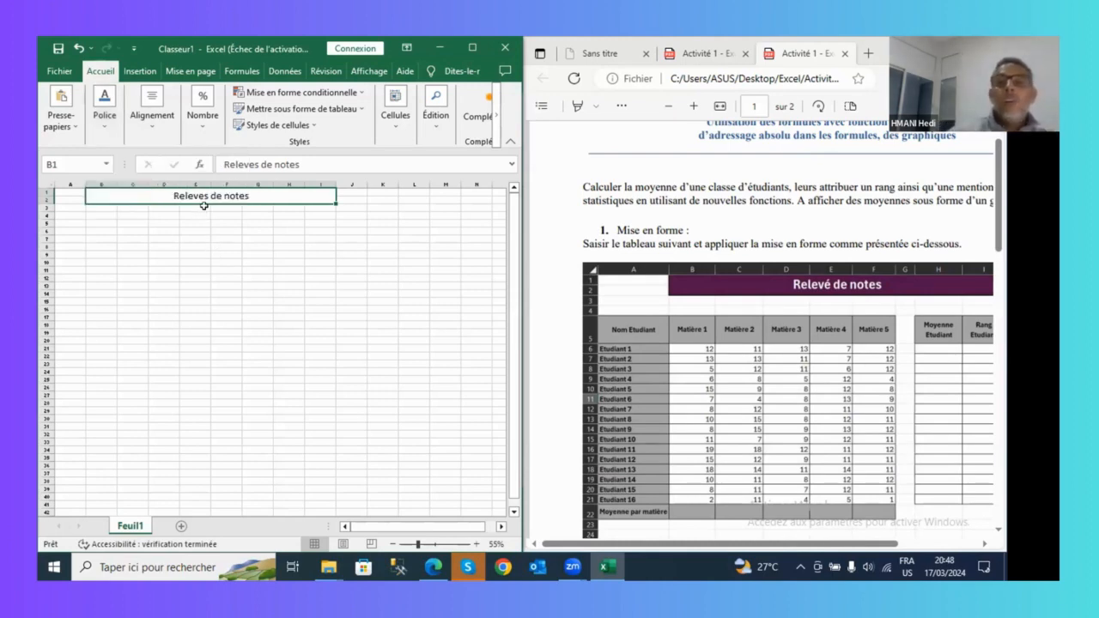
# Fill the merged title cell with the standard purple colour
pyautogui.click(104, 121)
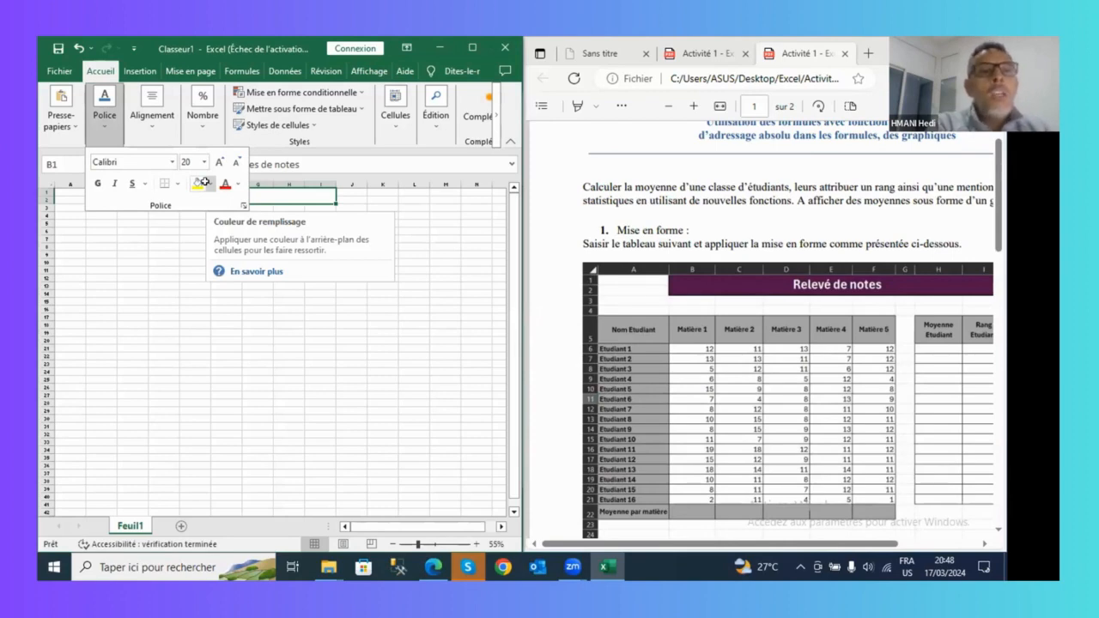
pyautogui.click(205, 182)
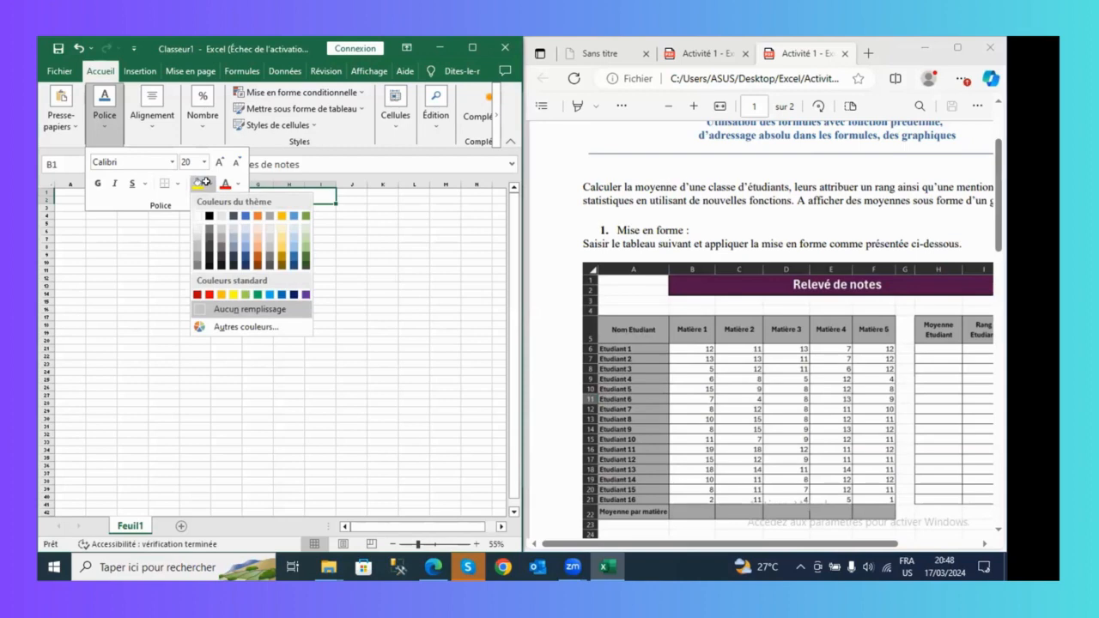
pyautogui.click(303, 294)
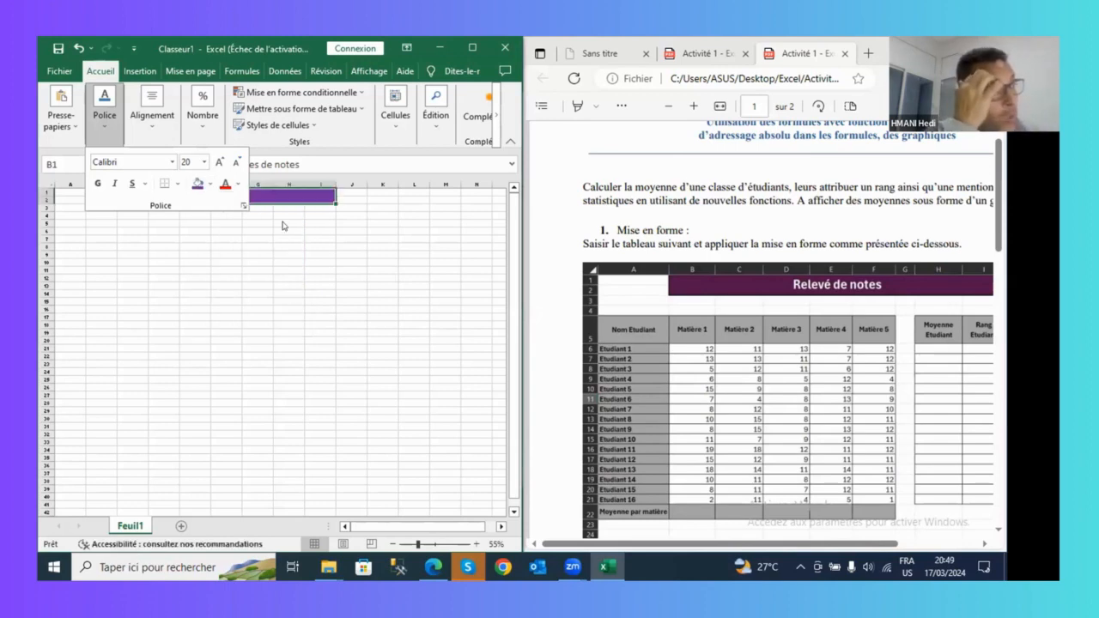
# Make the title text in B1 white and bold
pyautogui.click(238, 185)
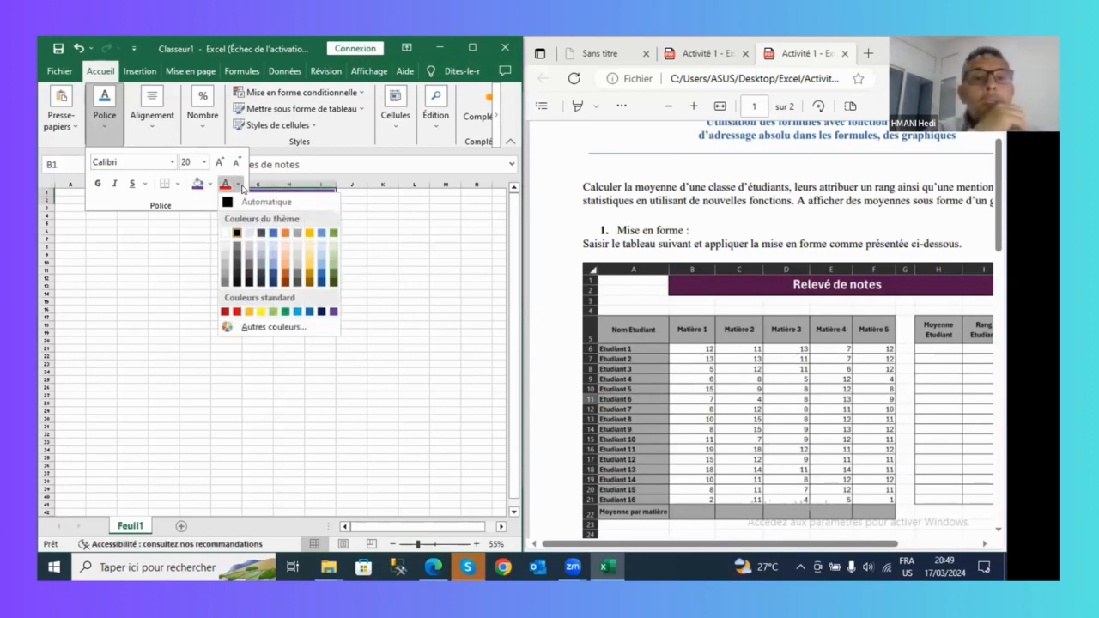
pyautogui.click(225, 236)
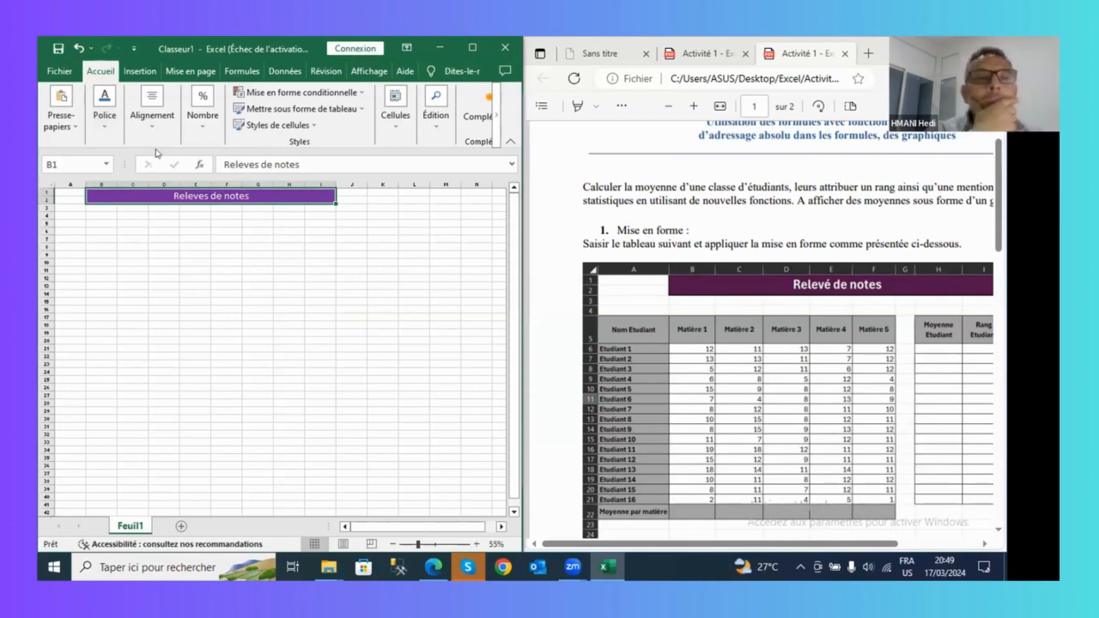
pyautogui.click(105, 121)
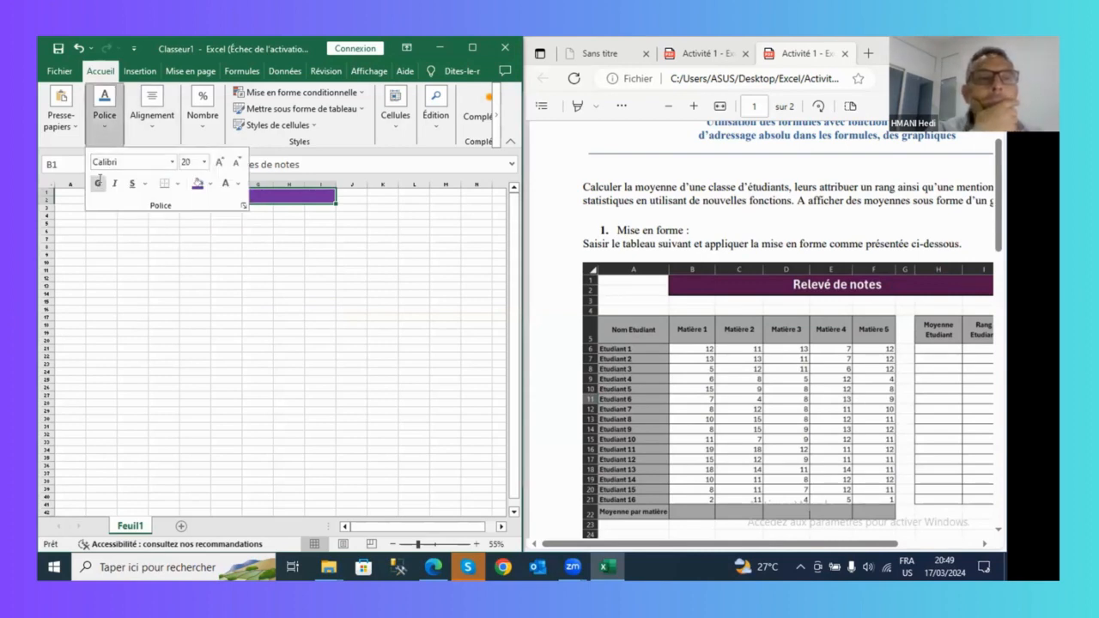
pyautogui.click(192, 228)
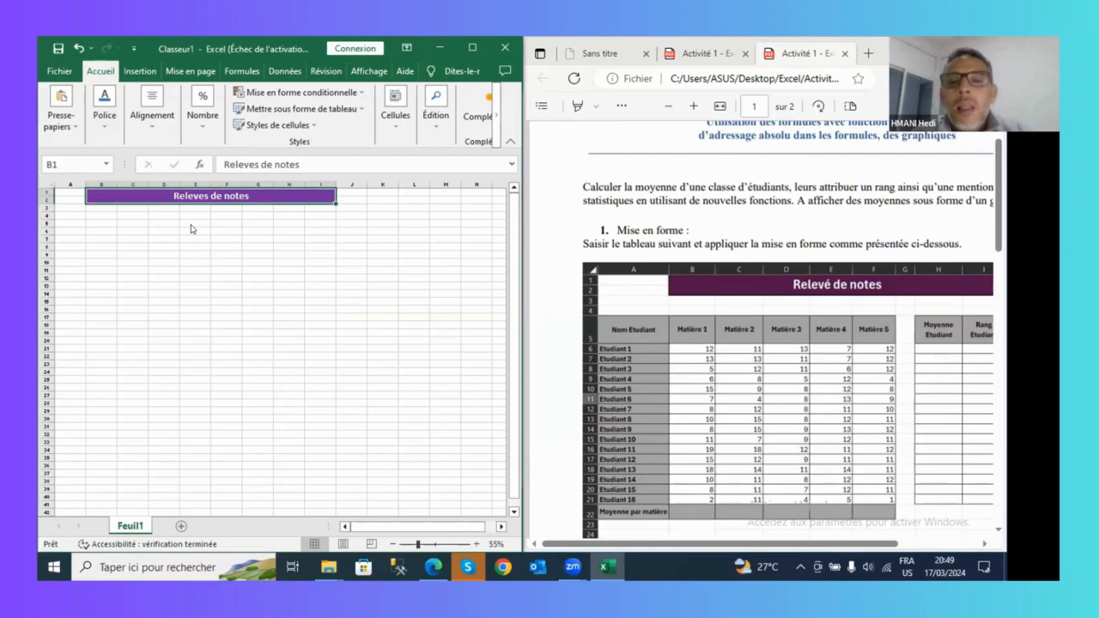
# Enter the column header "Nom Etudiant" in cell A5
pyautogui.click(74, 225)
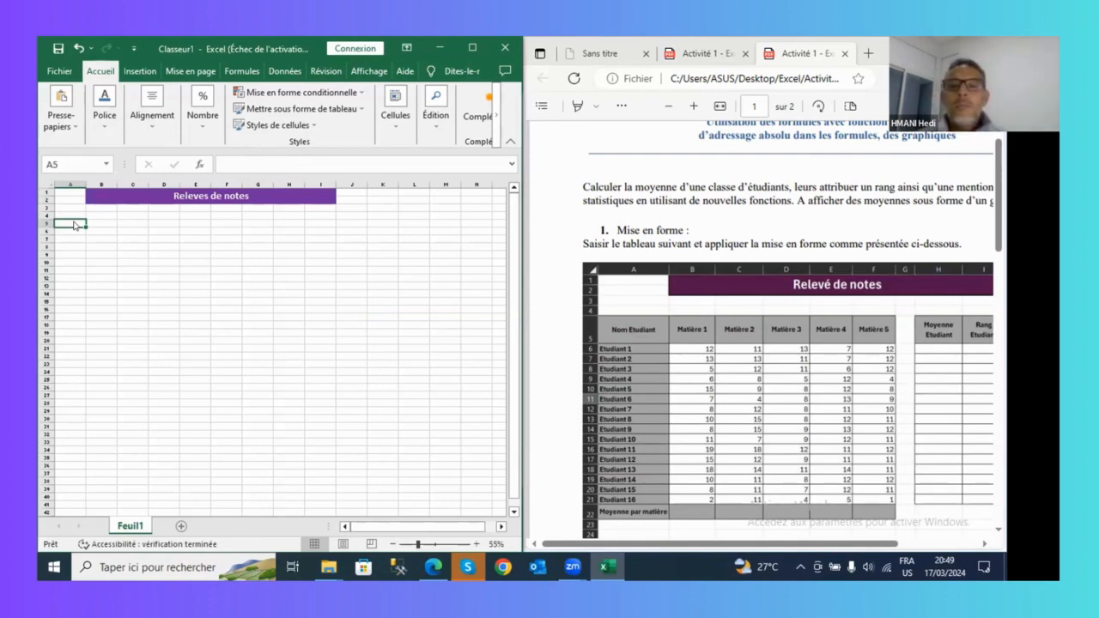
pyautogui.write('No')
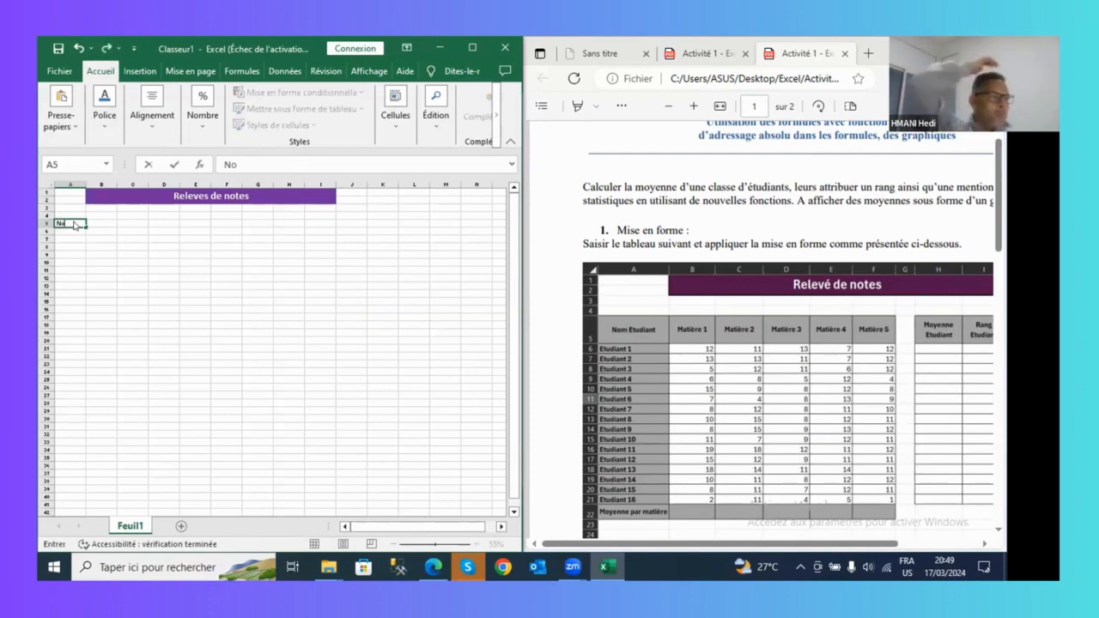
pyautogui.write('m E')
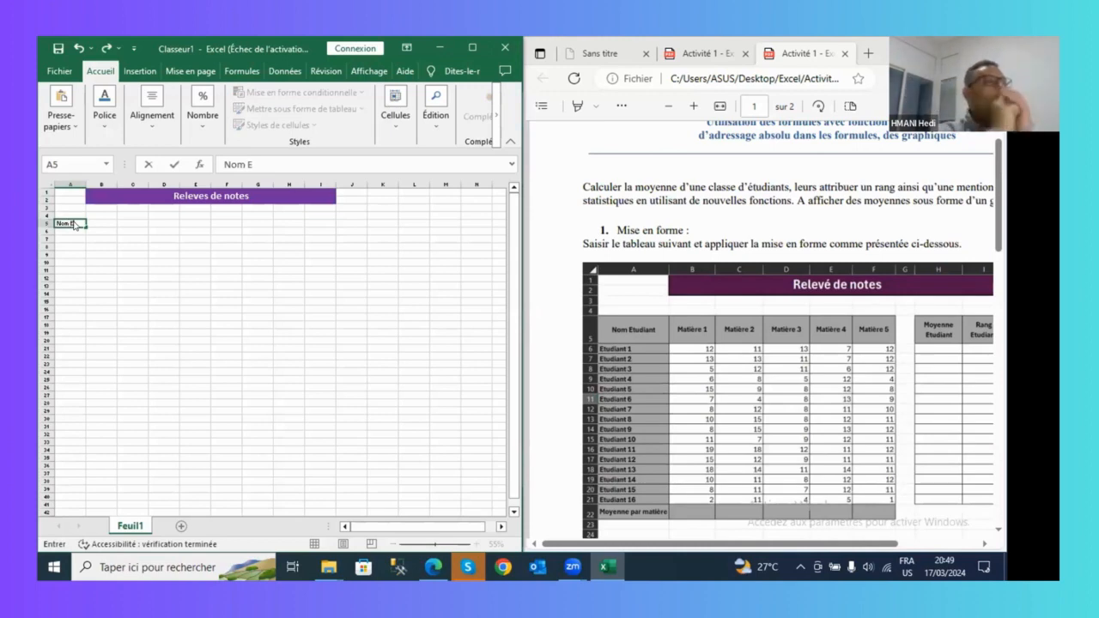
pyautogui.write('tudi')
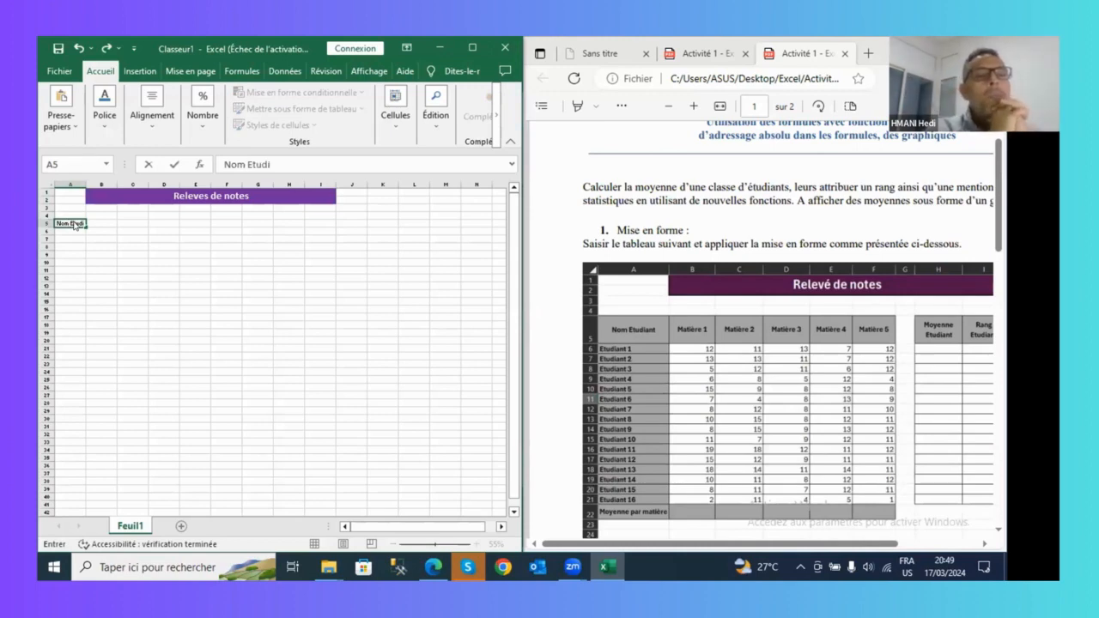
pyautogui.write('ant')
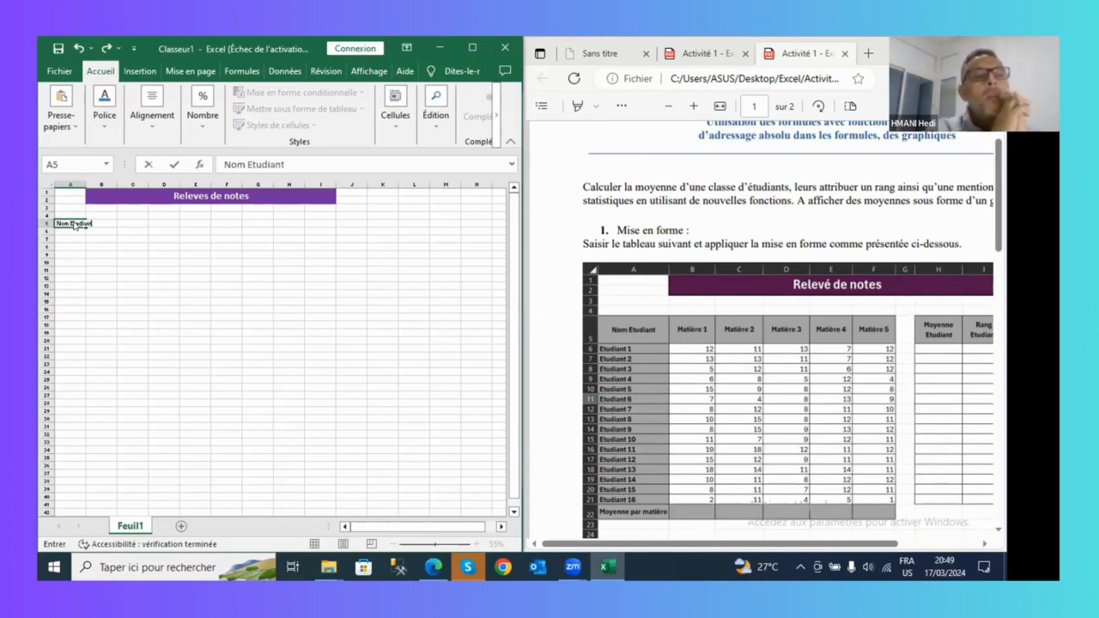
pyautogui.press('Tab')
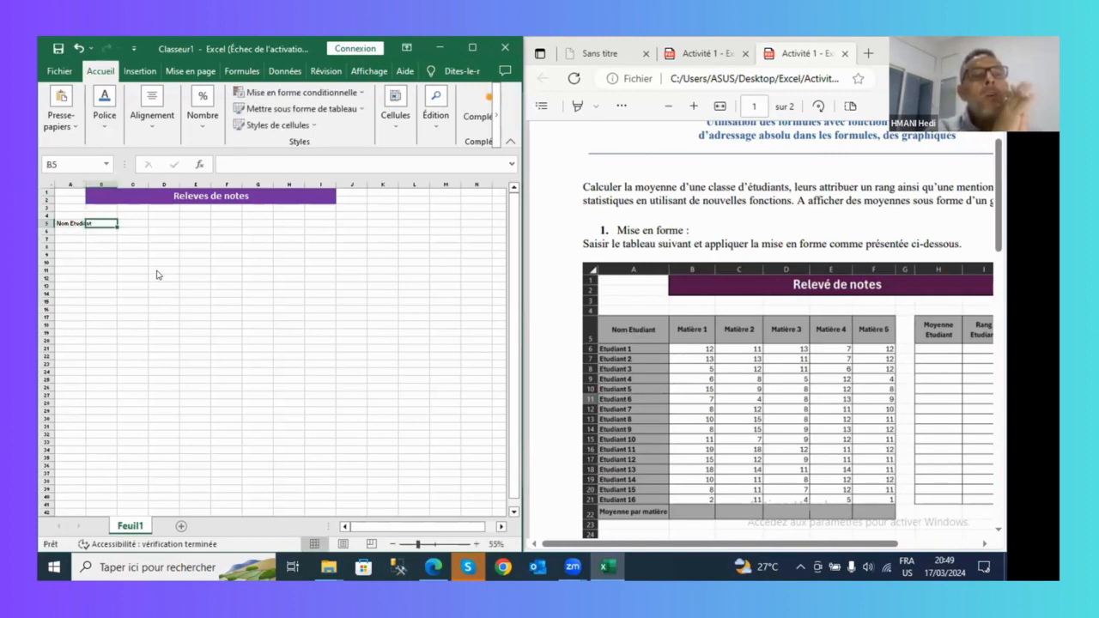
# Auto-fit the width of column A to the "Nom Etudiant" header
pyautogui.click(88, 184)
pyautogui.doubleClick(86, 184)
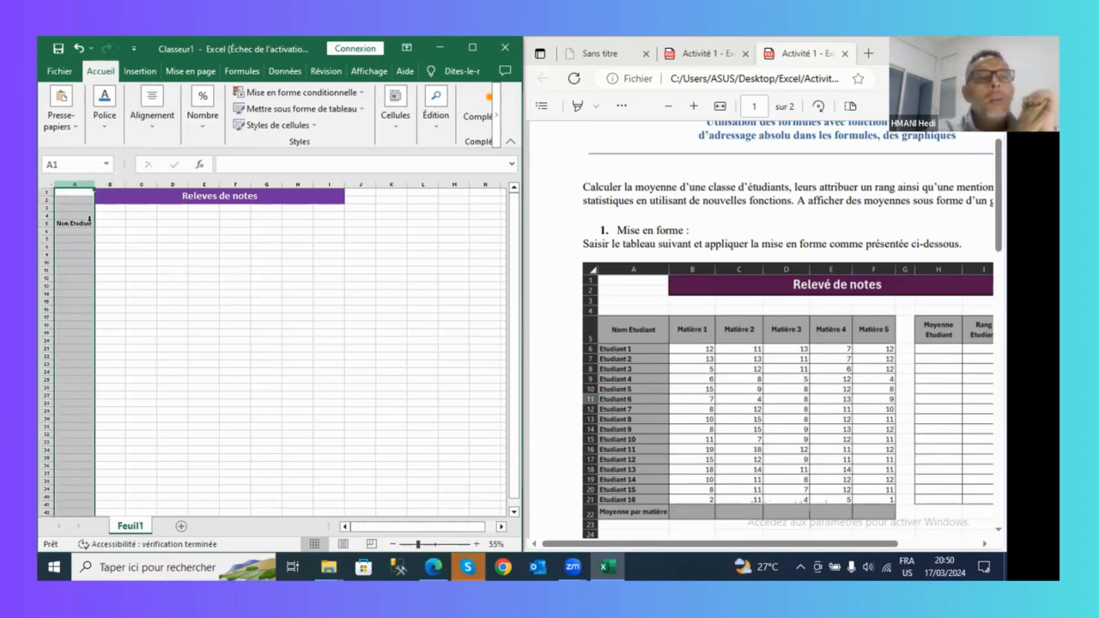
pyautogui.click(108, 216)
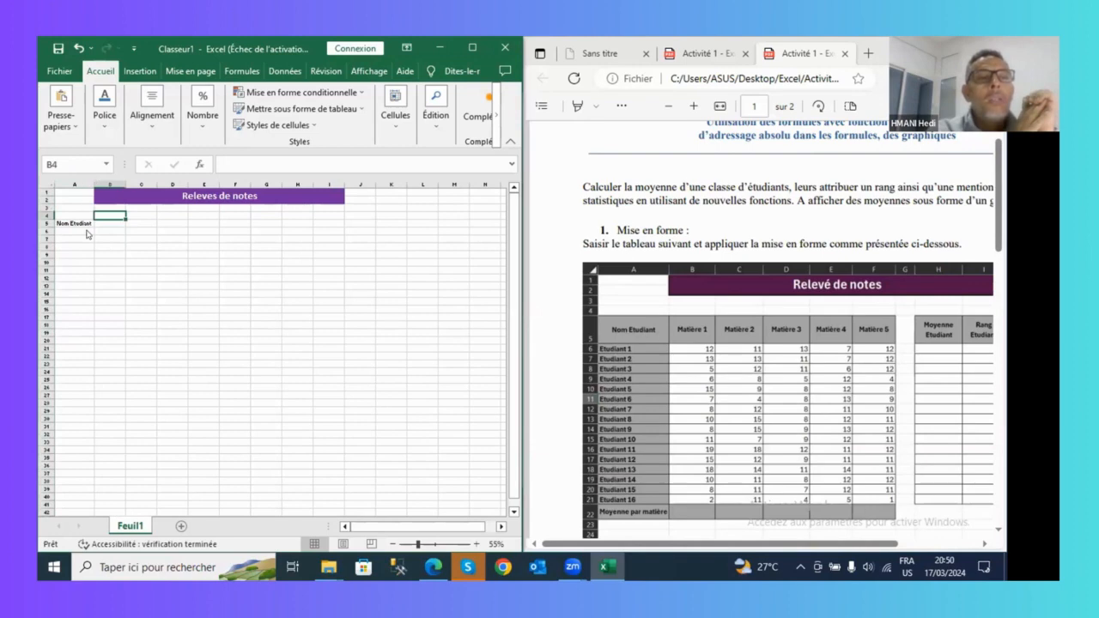
pyautogui.click(82, 220)
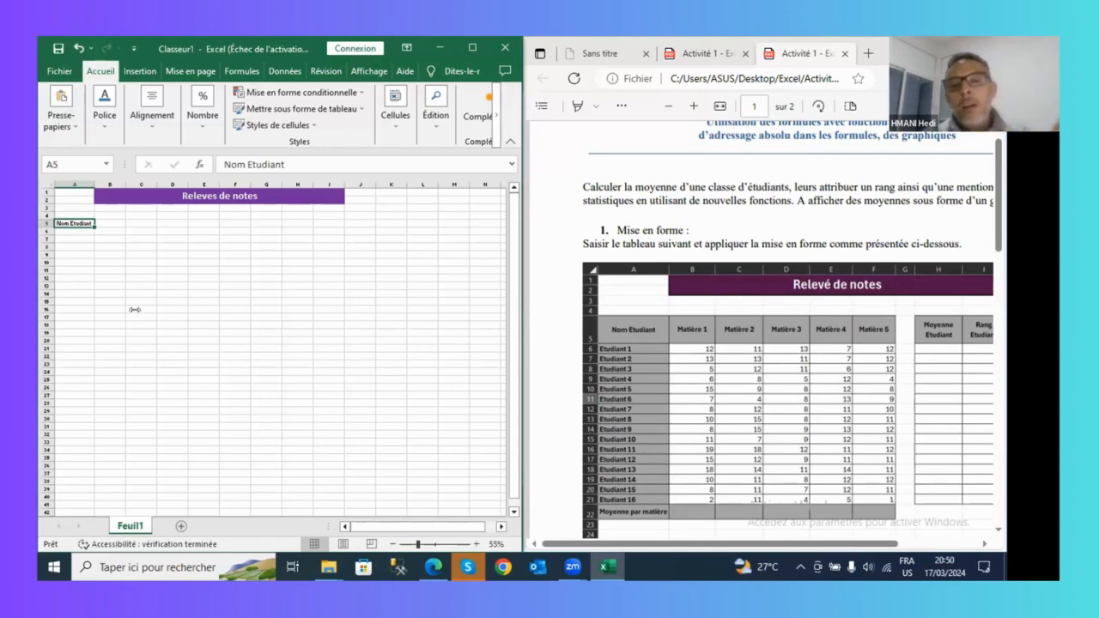
# Enter "Etudiant 1" in cell A6 as the first row label
pyautogui.click(81, 234)
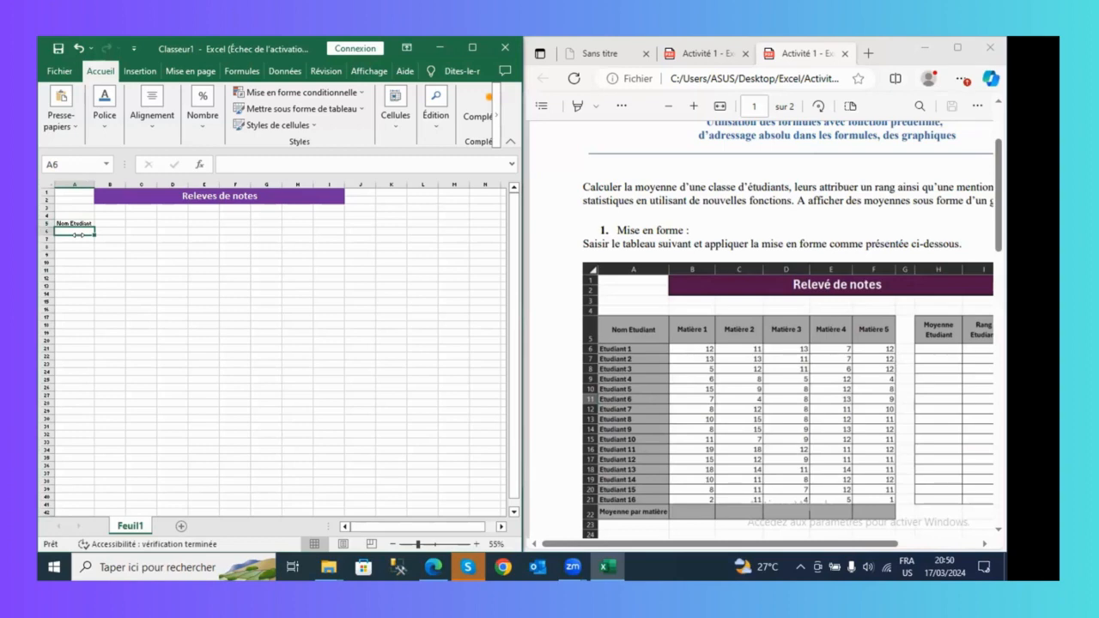
pyautogui.write('Et')
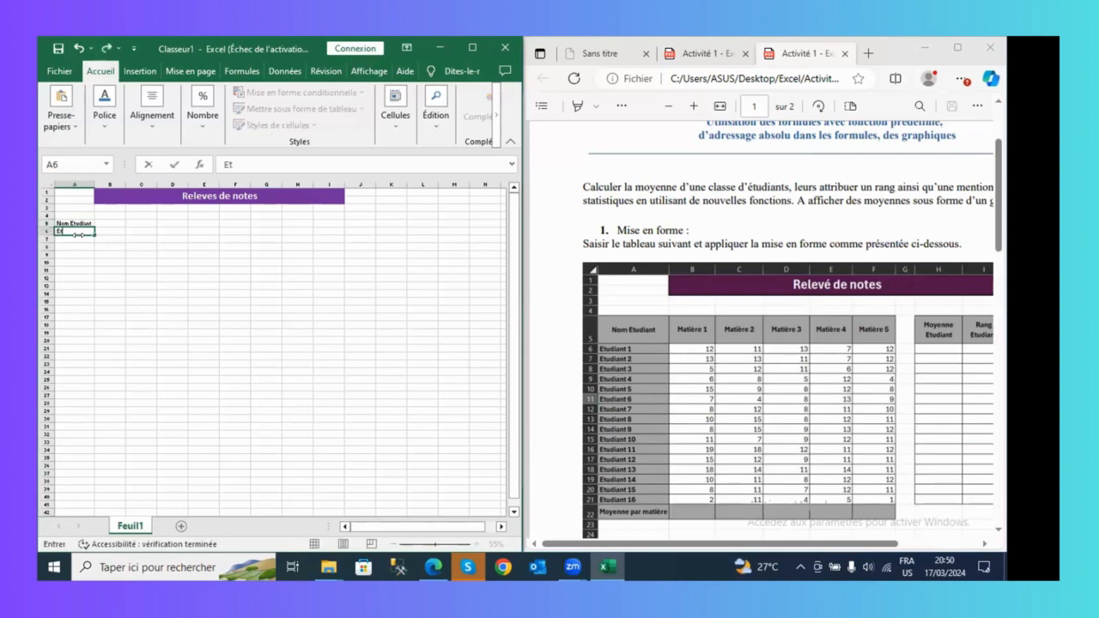
pyautogui.write('udiant v1')
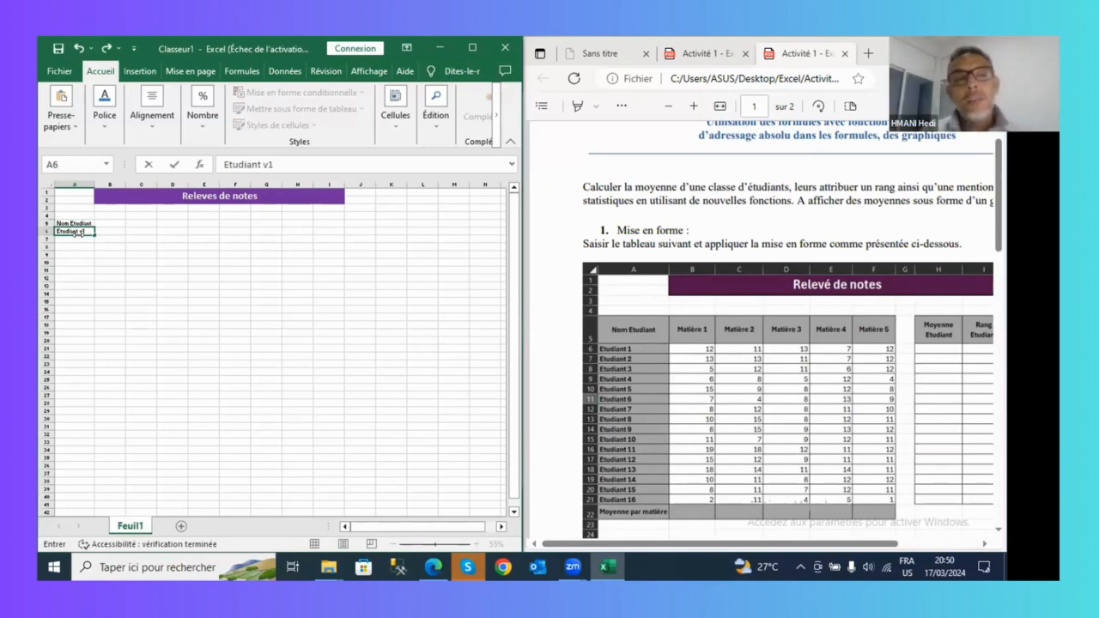
pyautogui.press('BackSpace')
pyautogui.press('BackSpace')
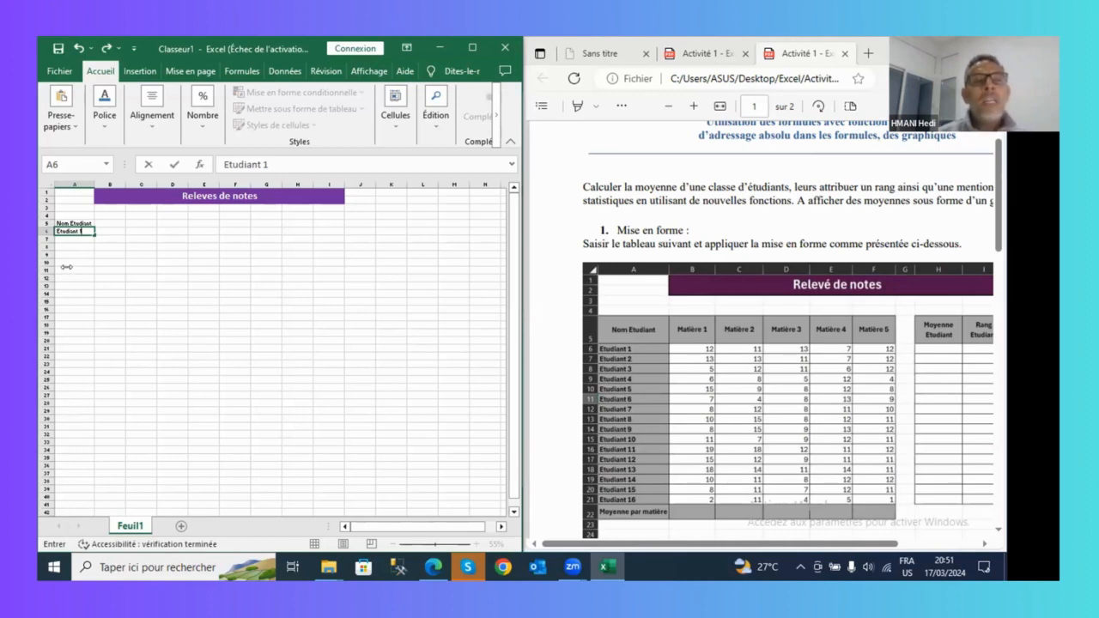
pyautogui.press('Return')
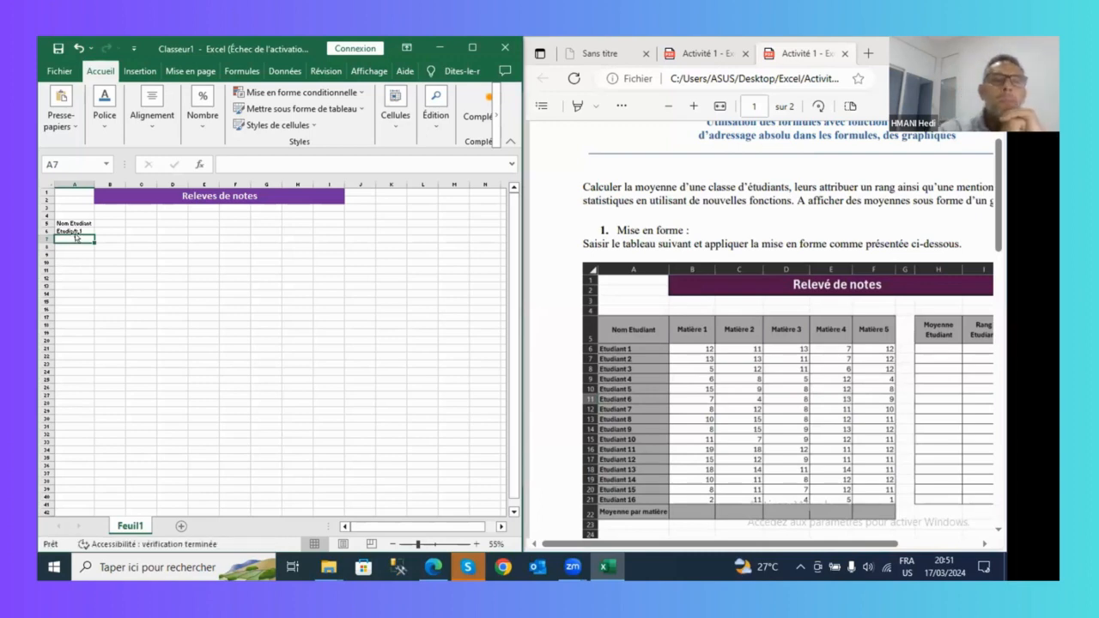
# Enter "Etudiant 2" in cell A7 as the second row label
pyautogui.click(76, 229)
pyautogui.press('Tab')
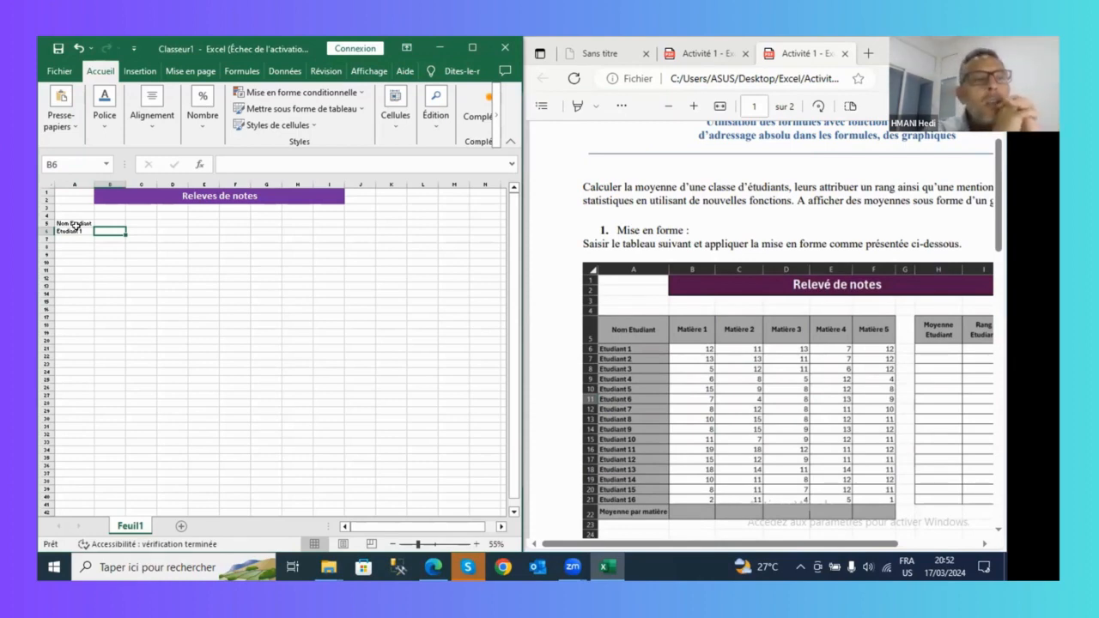
pyautogui.click(77, 237)
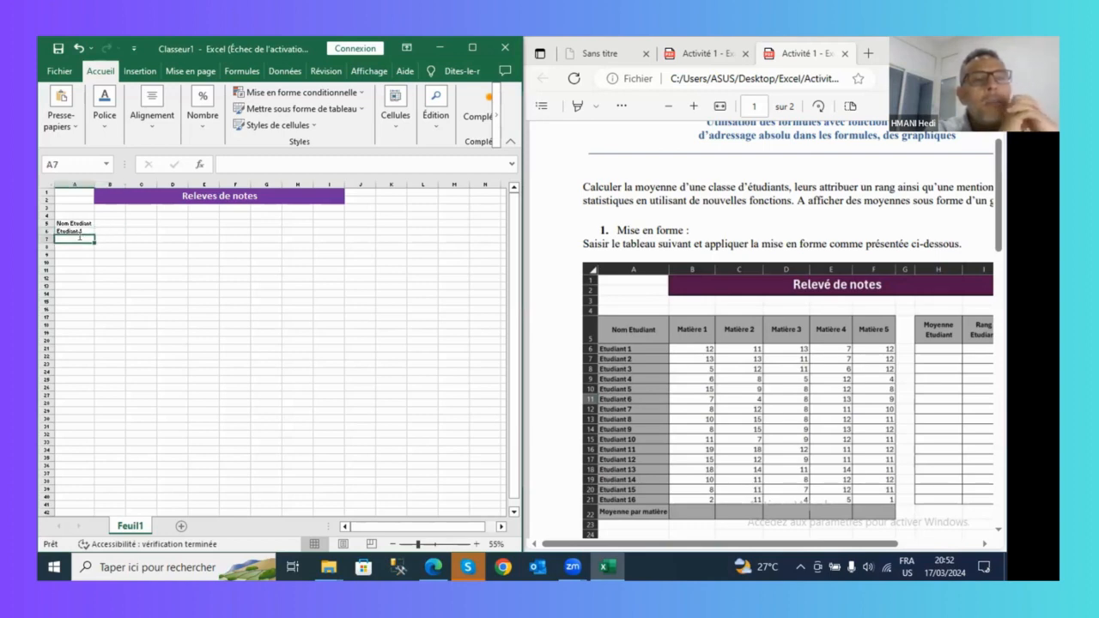
pyautogui.write('Etudiant 1')
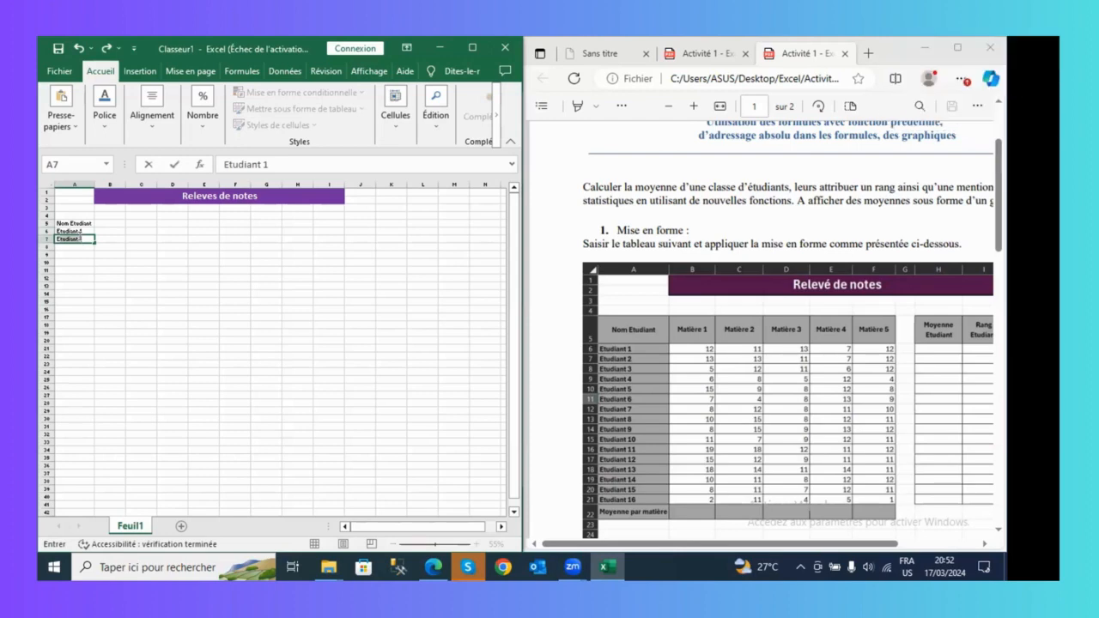
pyautogui.click(81, 237)
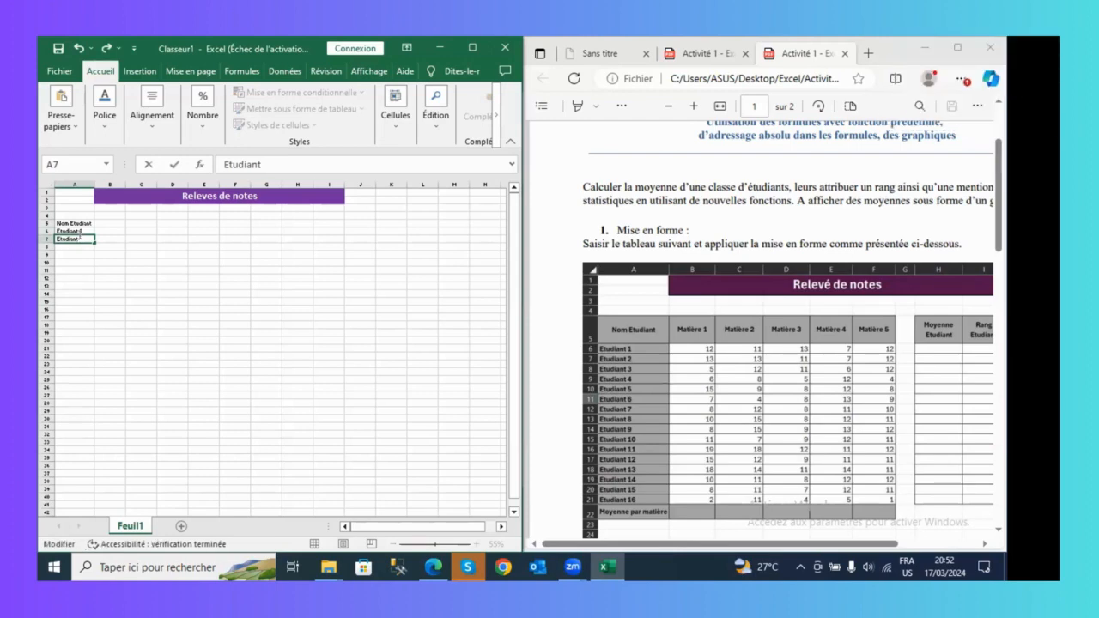
pyautogui.write('2')
pyautogui.press('Return')
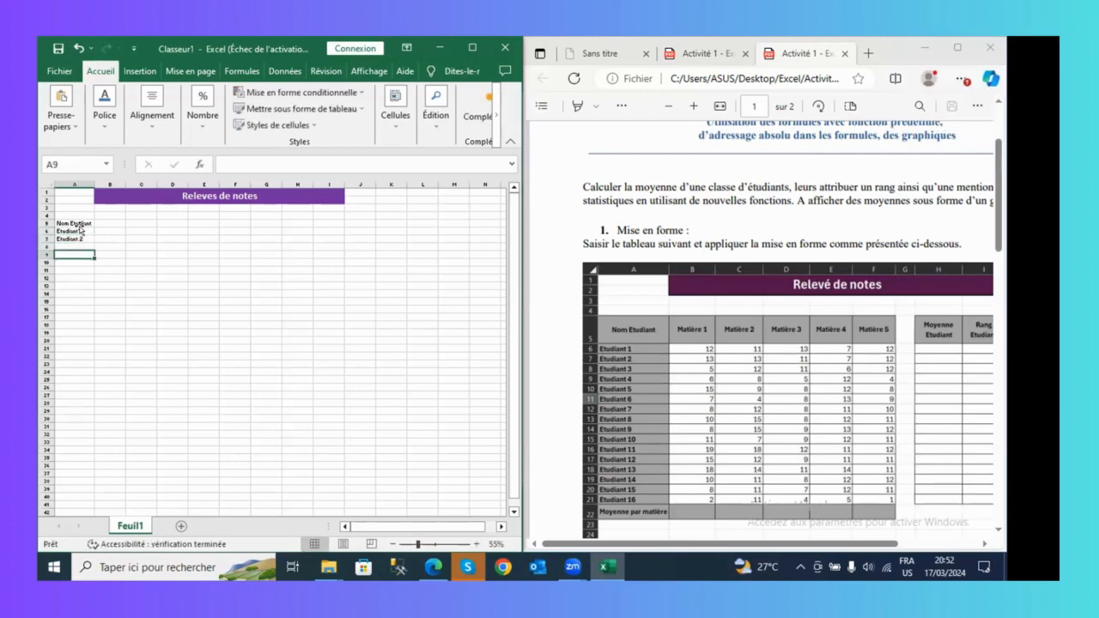
# Extend the student labels from A6:A7 down to A21 as a series ending at "Etudiant 16"
pyautogui.click(80, 231)
pyautogui.moveTo(81, 242); pyautogui.dragTo(80, 240)
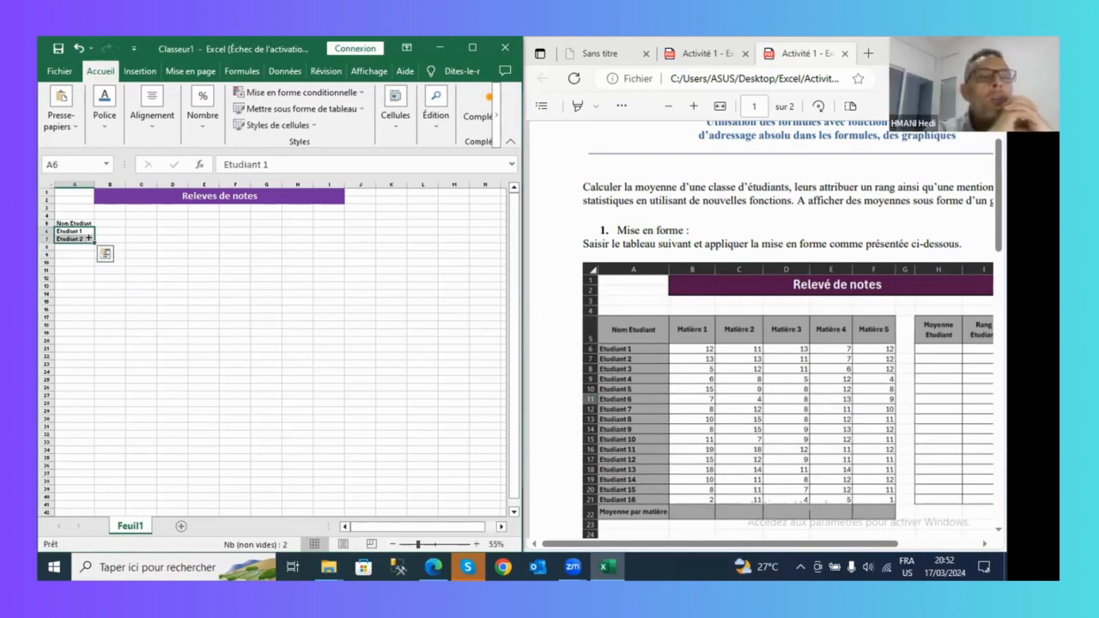
pyautogui.moveTo(87, 269); pyautogui.dragTo(100, 348)
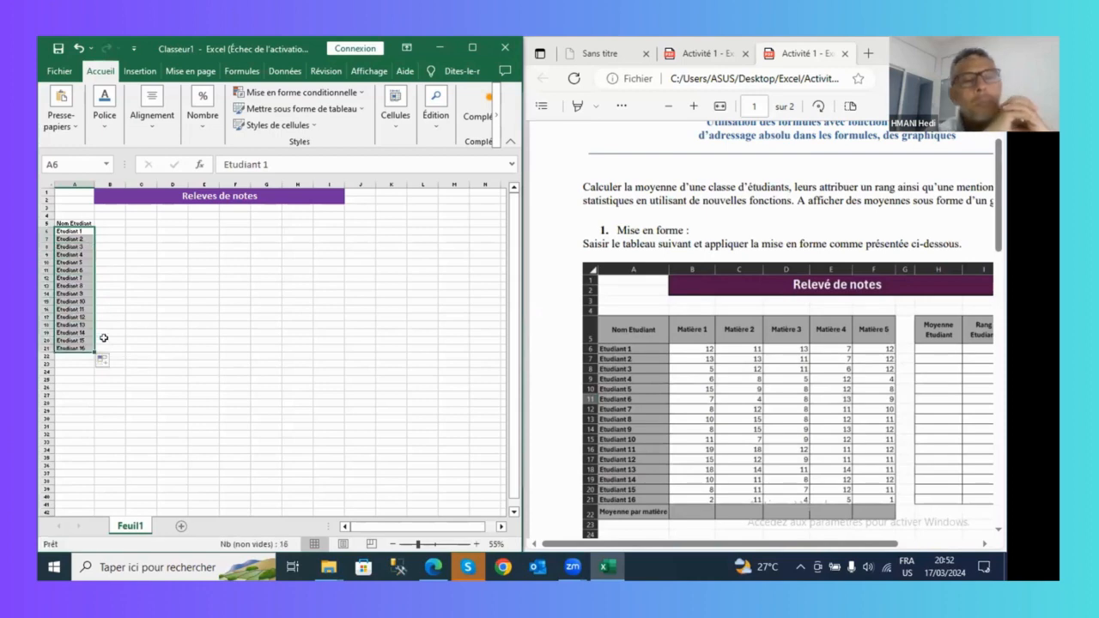
pyautogui.click(139, 311)
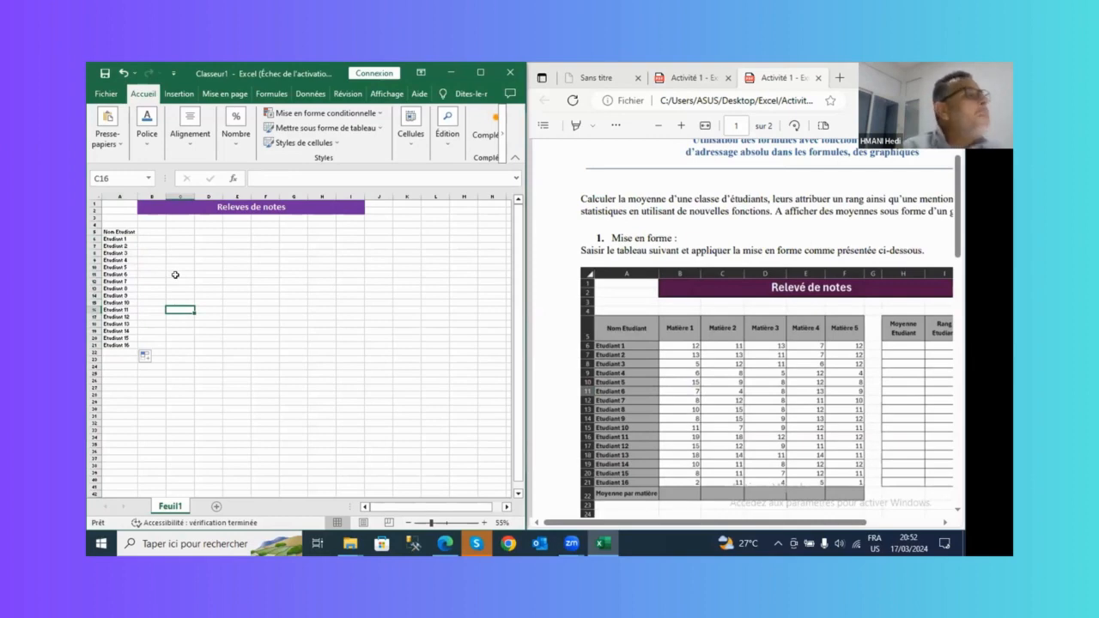
pyautogui.click(154, 234)
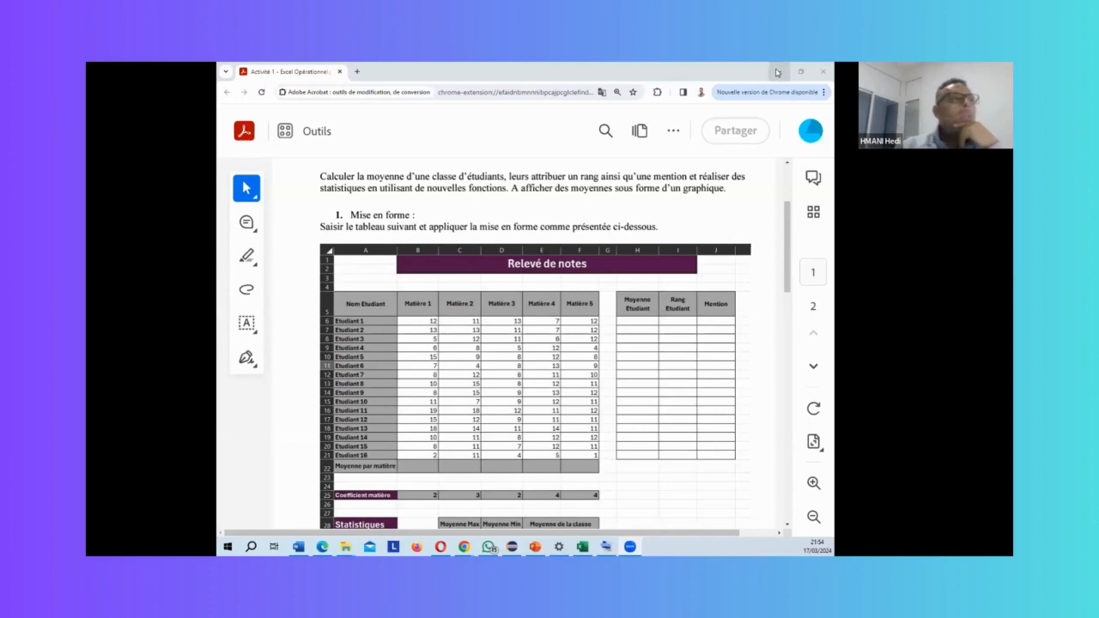
# Switch to the Classeur1 workbook in Excel and maximize its window
pyautogui.click(464, 547)
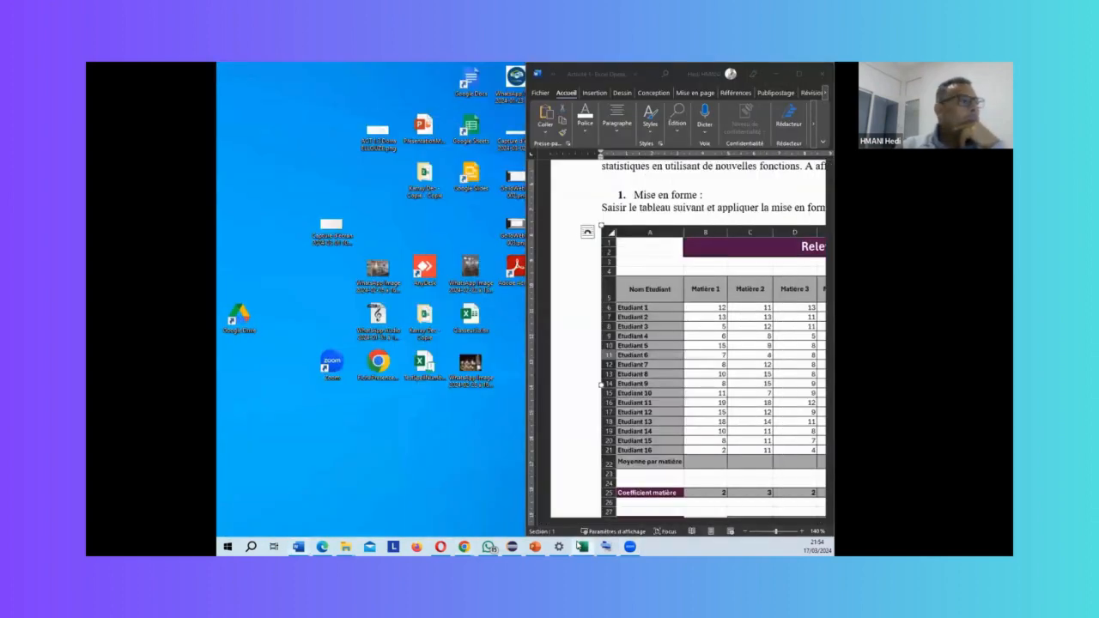
pyautogui.click(582, 547)
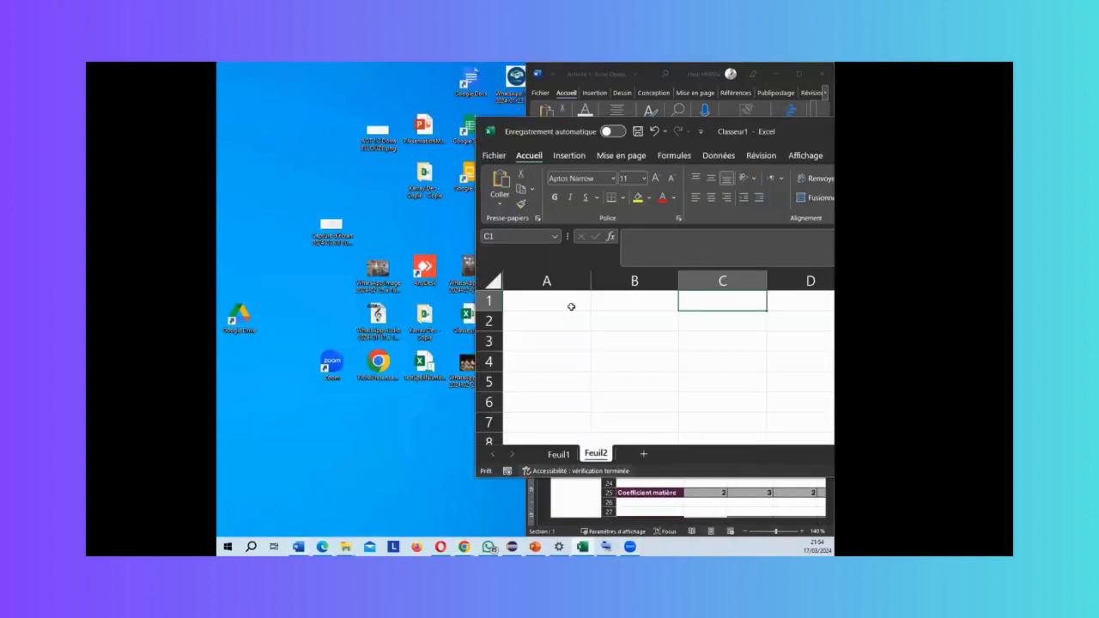
pyautogui.doubleClick(766, 128)
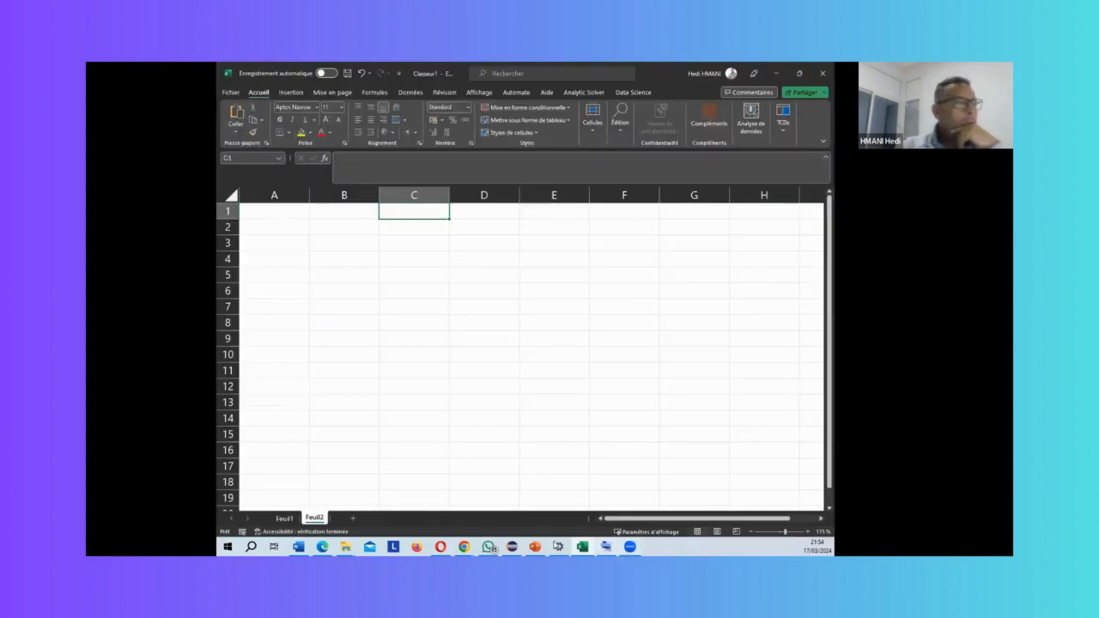
# Bring the Activité 1 PDF forward in Chrome and move its window aside, clear of the workbook
pyautogui.click(464, 546)
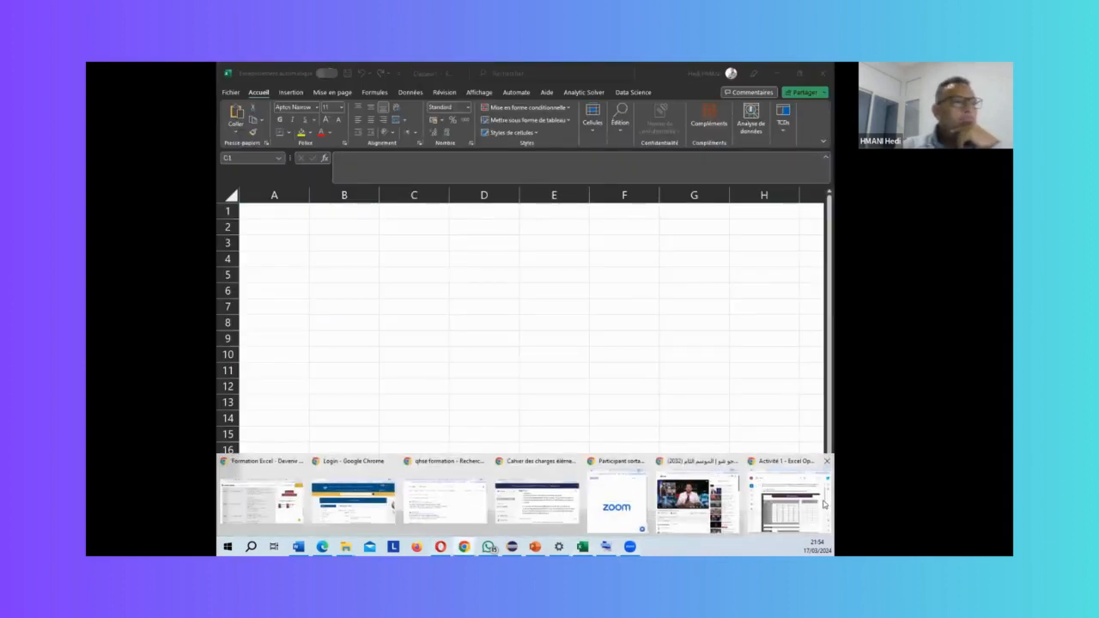
pyautogui.click(788, 502)
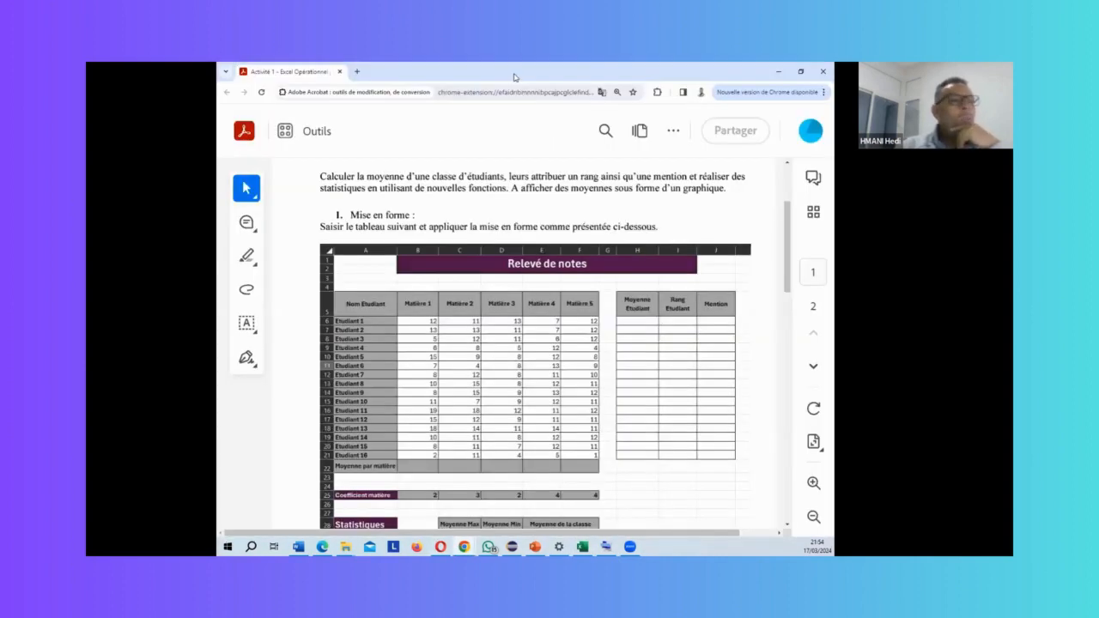
pyautogui.moveTo(516, 78); pyautogui.dragTo(216, 77)
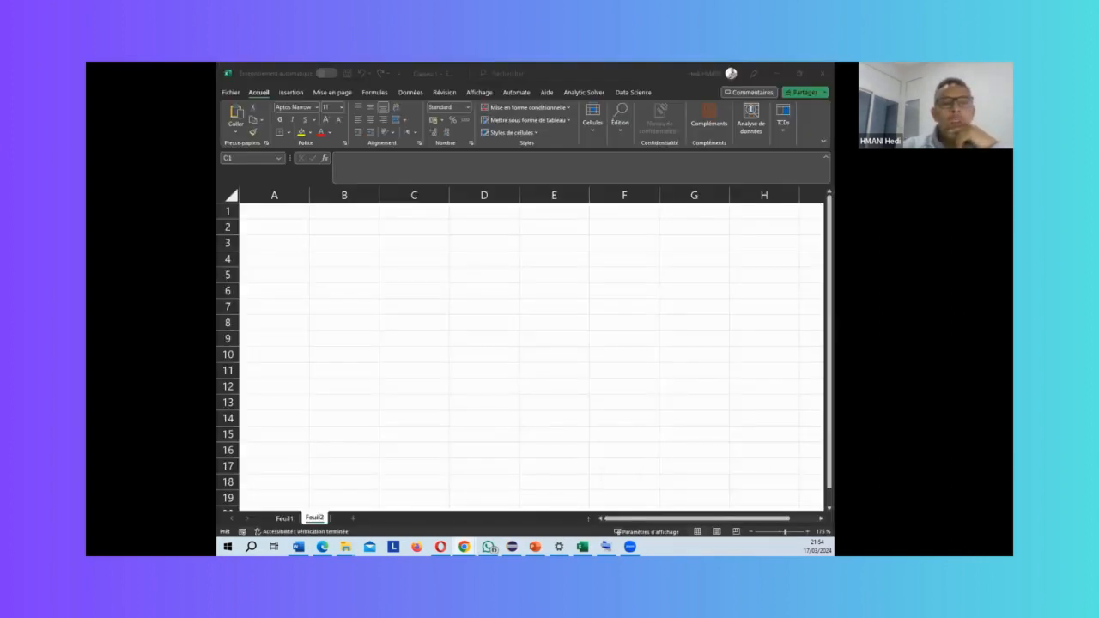
# Enter "Etudiant 1" in cell A6 of sheet Feuil1
pyautogui.click(255, 292)
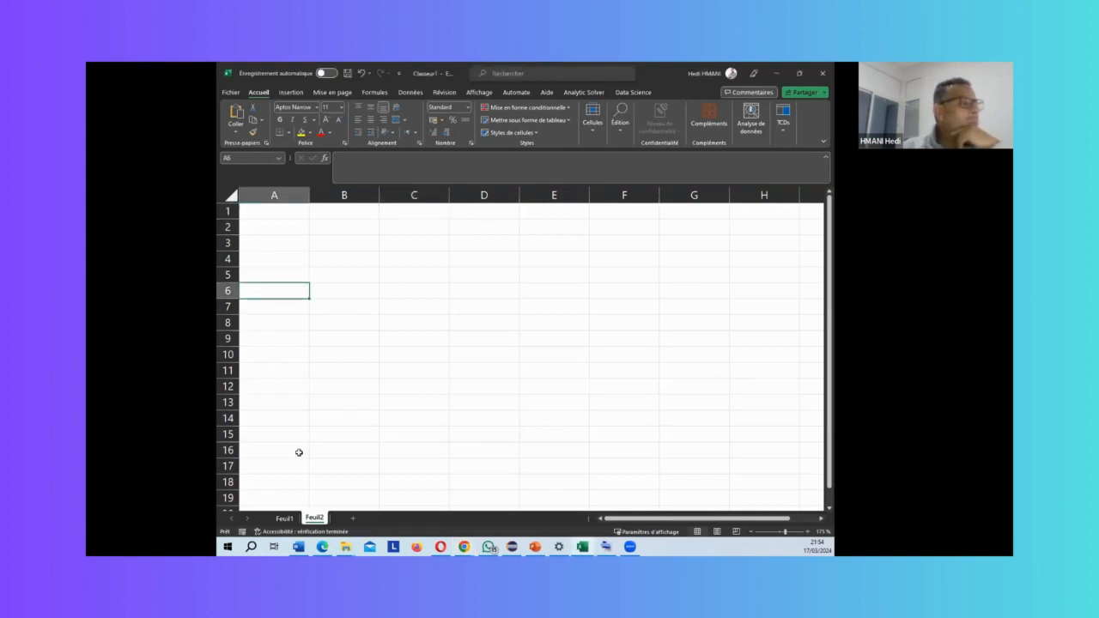
pyautogui.click(284, 518)
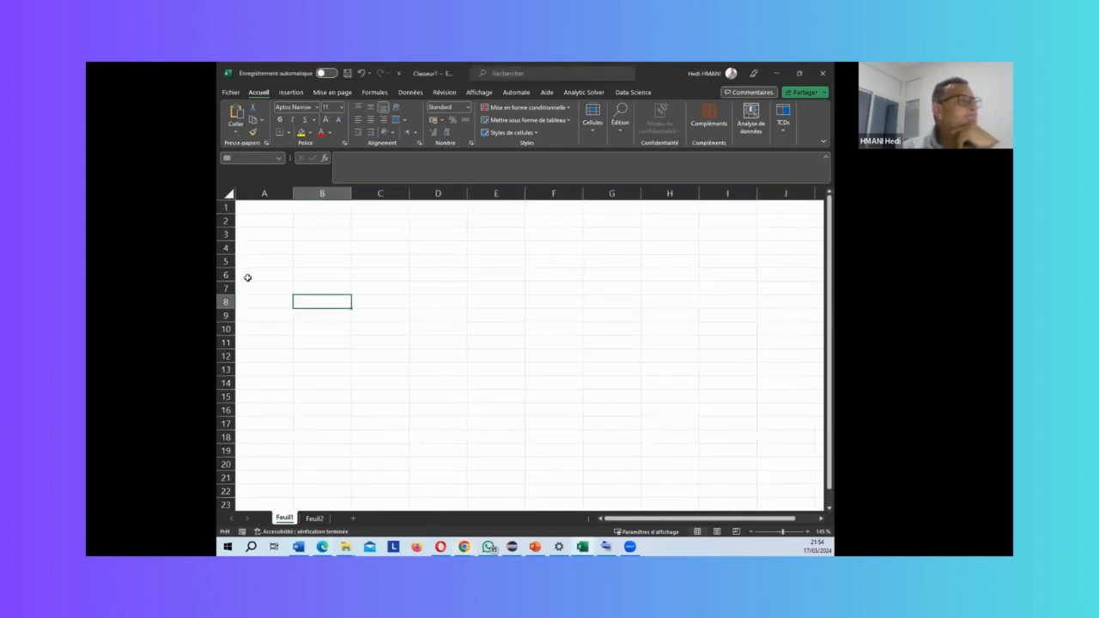
pyautogui.click(249, 278)
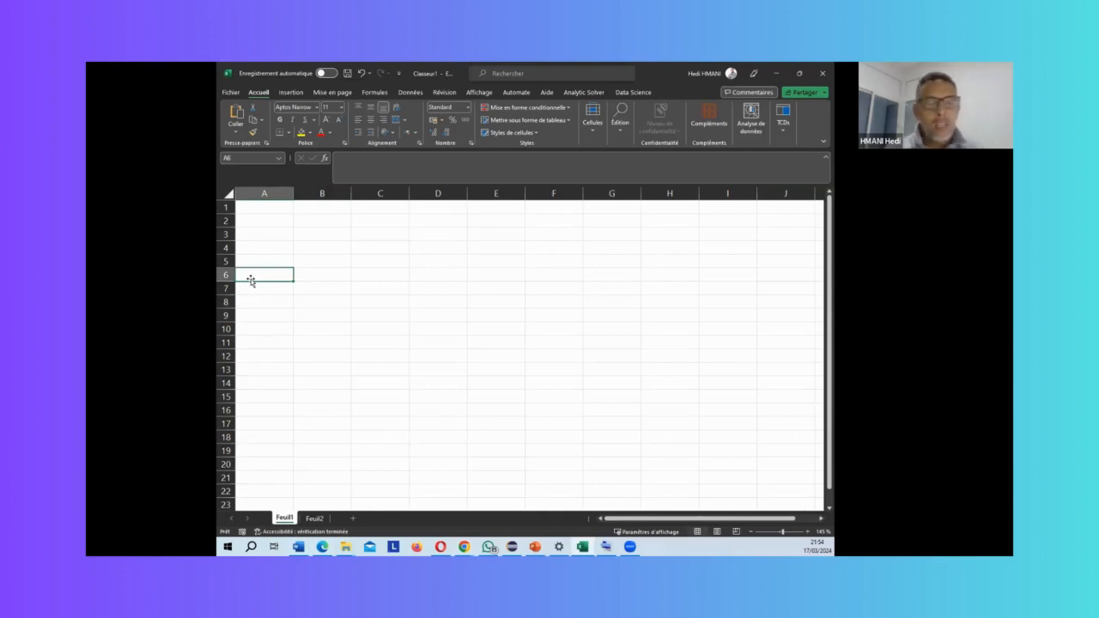
pyautogui.write('Etu')
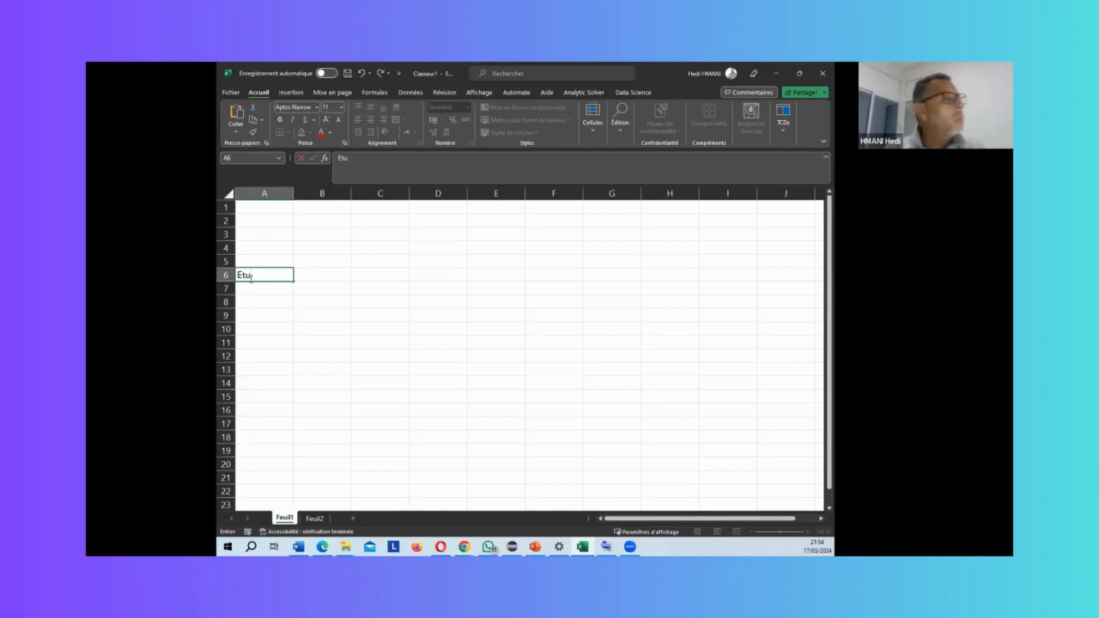
pyautogui.write('diant 1')
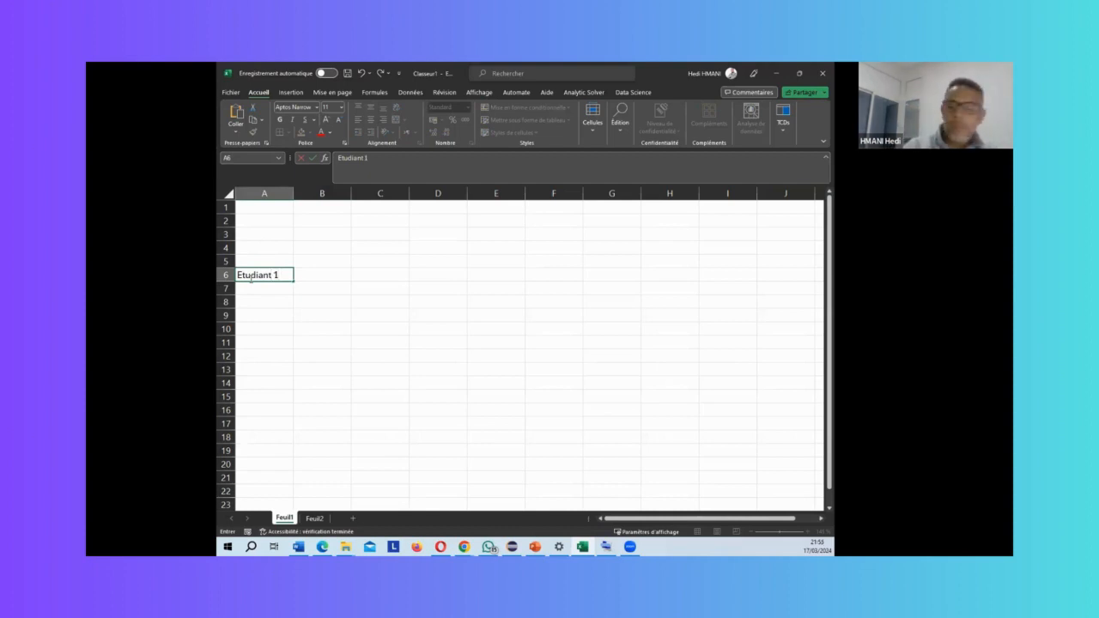
pyautogui.press('Return')
# Manually resize column A, making it narrower than the "Etudiant 1" label, wider, and narrow again
pyautogui.click(272, 275)
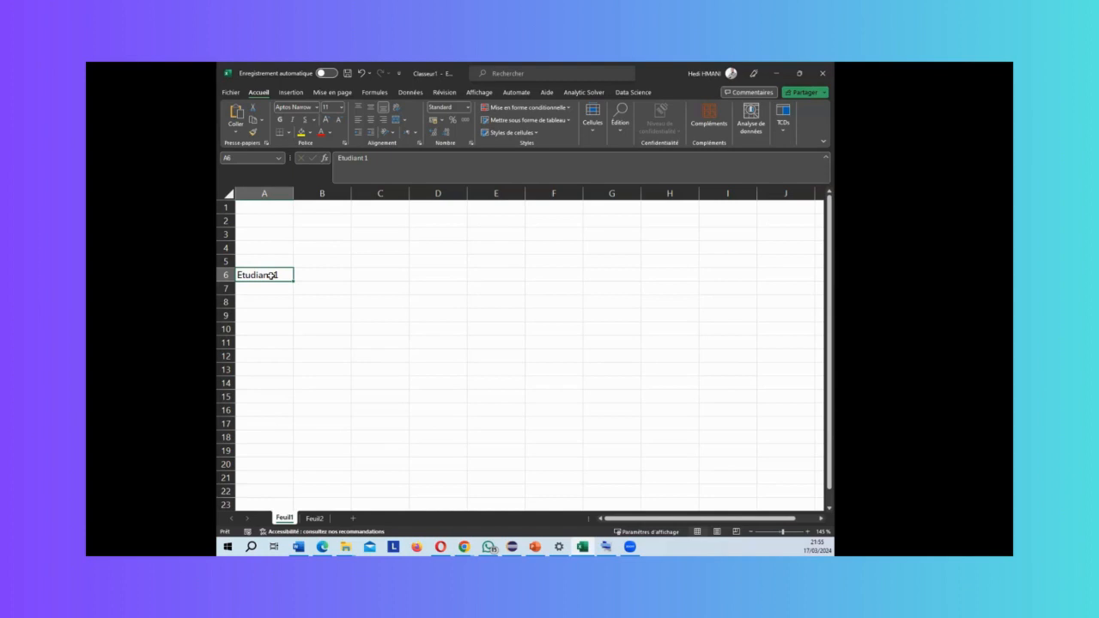
pyautogui.moveTo(294, 193); pyautogui.dragTo(317, 315)
pyautogui.click(320, 327)
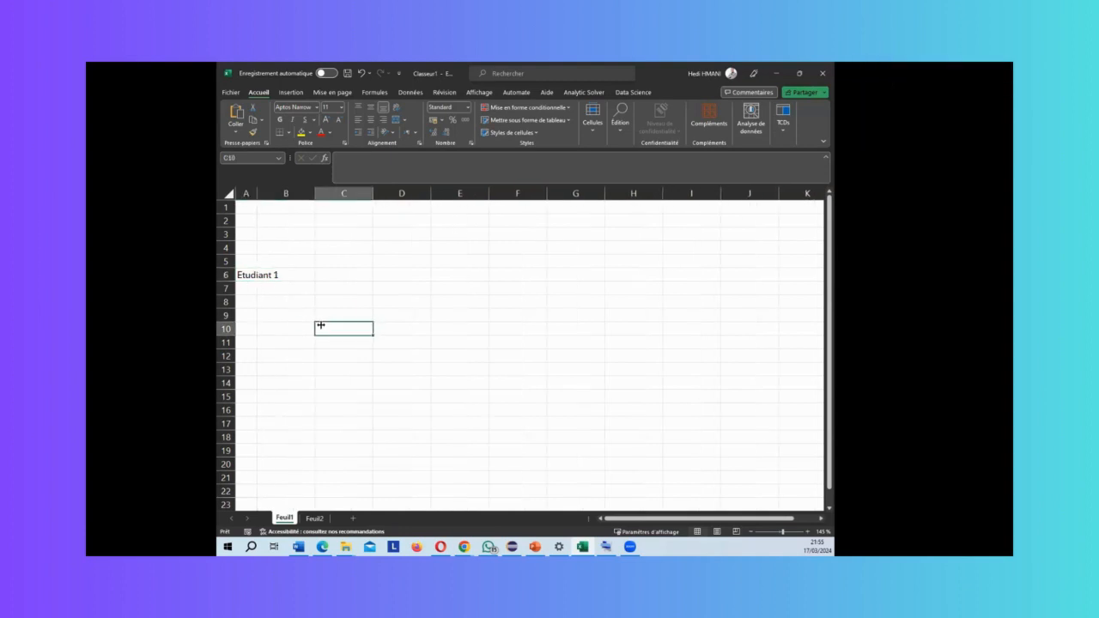
pyautogui.click(245, 276)
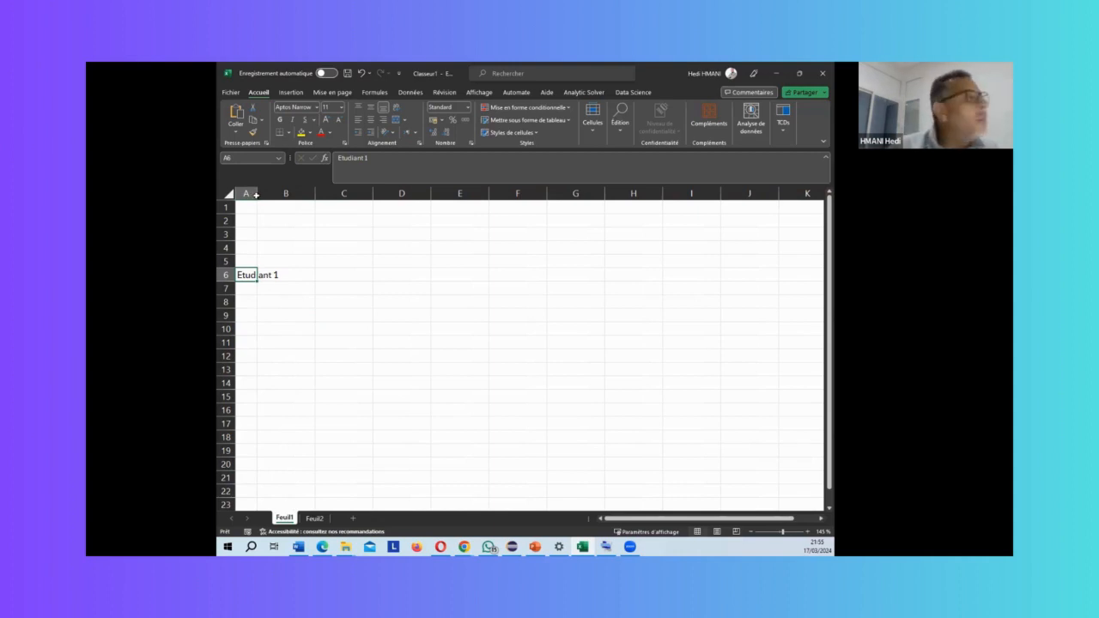
pyautogui.moveTo(256, 195); pyautogui.dragTo(311, 199)
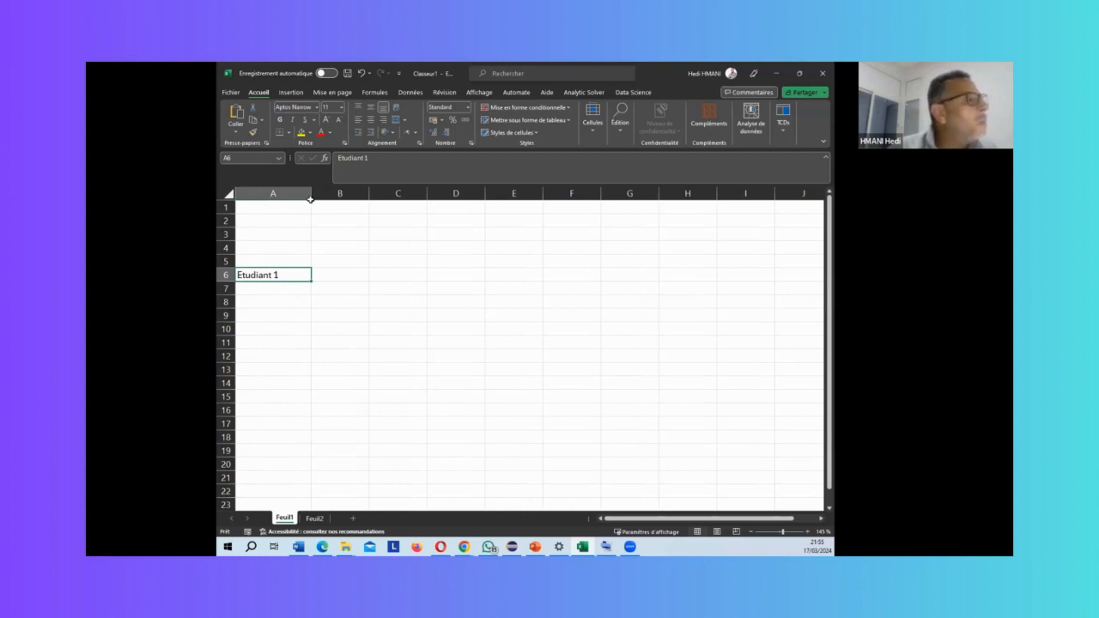
pyautogui.moveTo(311, 198); pyautogui.dragTo(261, 198)
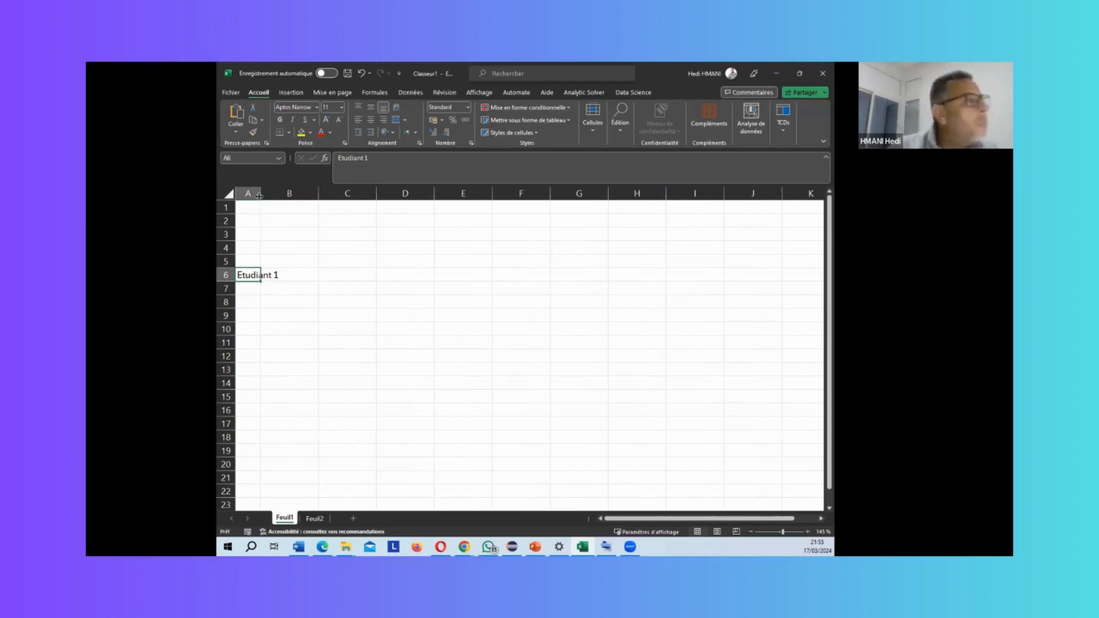
# Auto-fit column A to the "Etudiant 1" label and widen it slightly
pyautogui.doubleClick(260, 194)
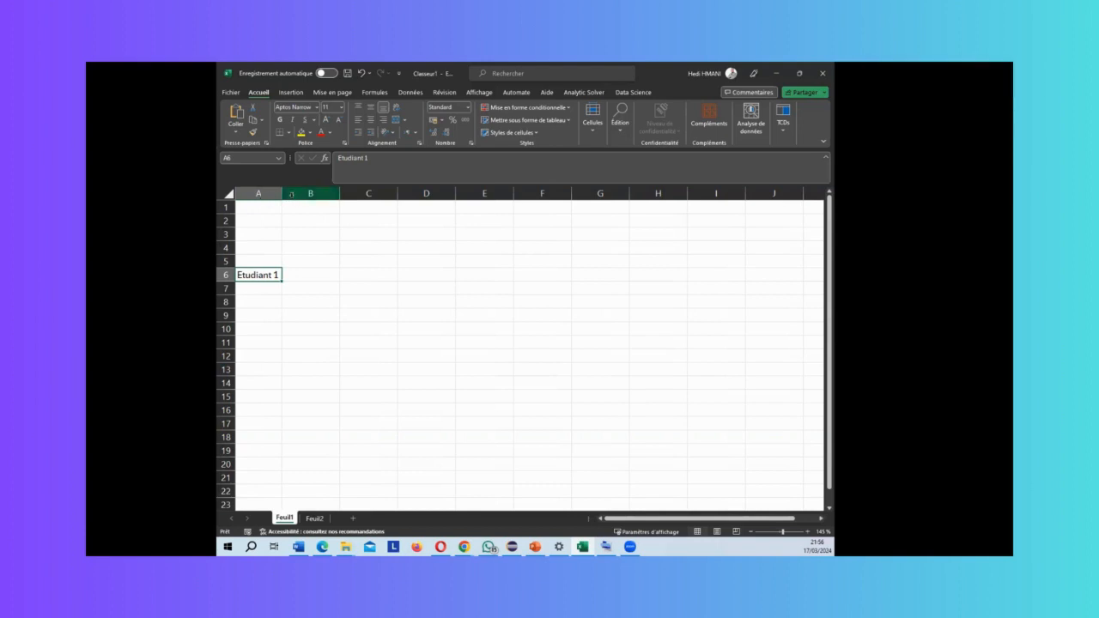
pyautogui.moveTo(281, 194)
pyautogui.mouseDown()
pyautogui.moveTo(268, 194)
pyautogui.moveTo(287, 194)
pyautogui.mouseUp()
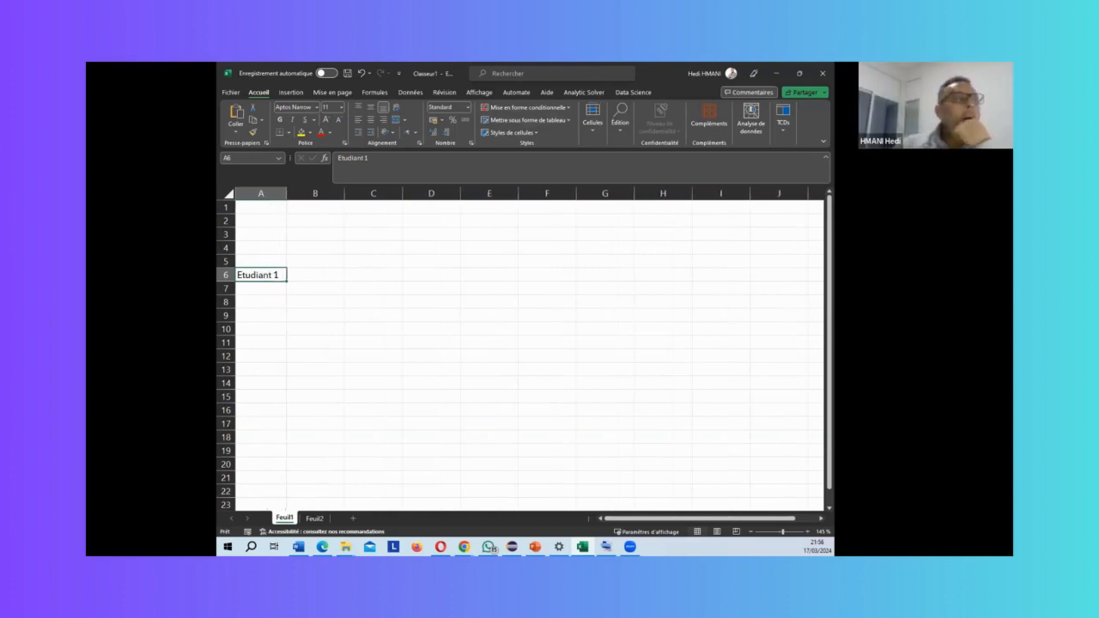
# Enter "Etudiant 3" in cell A7, correcting the suggested "Etudiant 1" entry
pyautogui.click(267, 289)
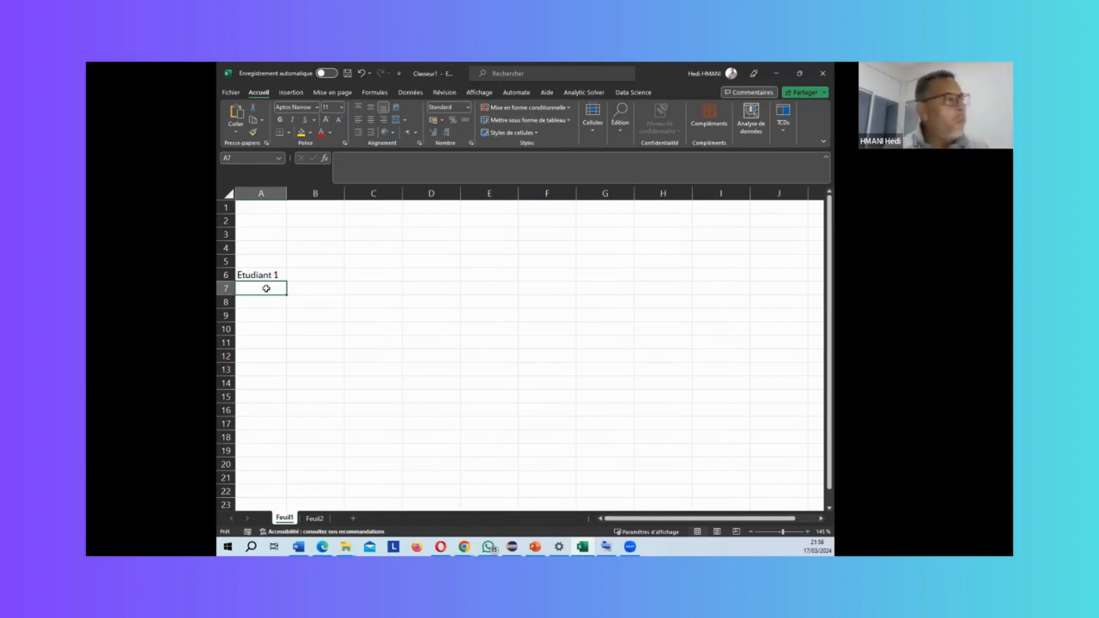
pyautogui.write('Etudiant 1')
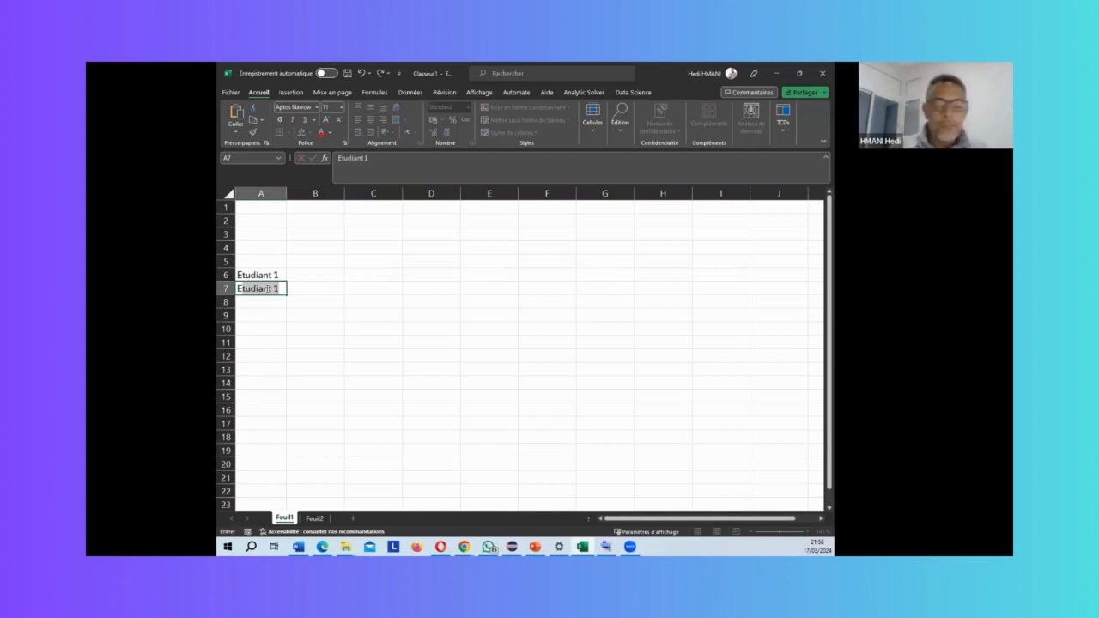
pyautogui.click(365, 329)
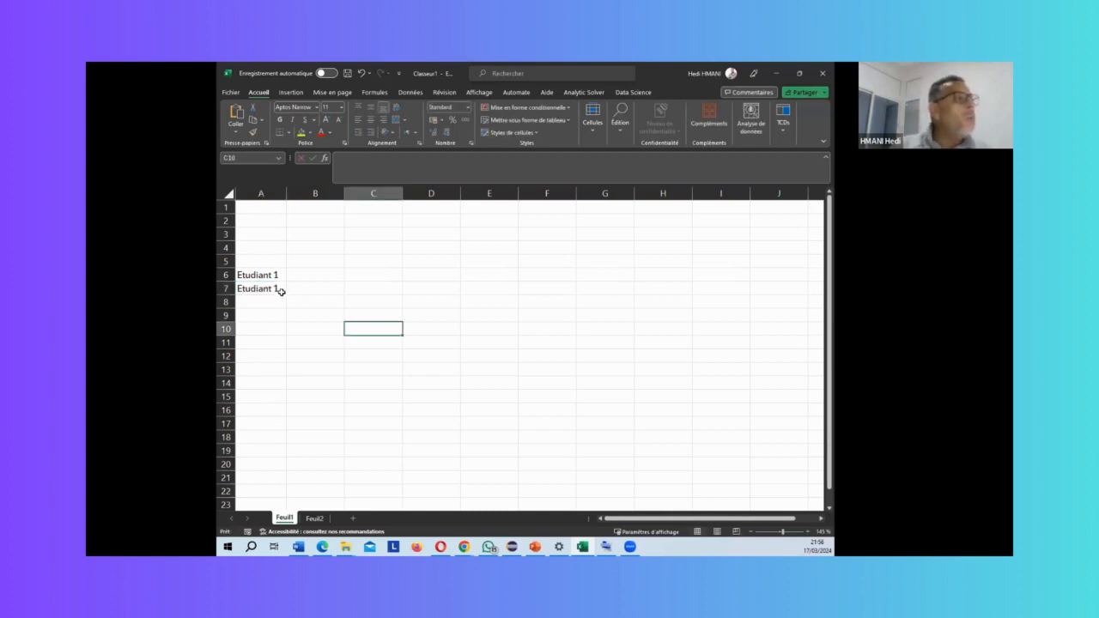
pyautogui.click(278, 290)
pyautogui.doubleClick(278, 290)
pyautogui.press('BackSpace')
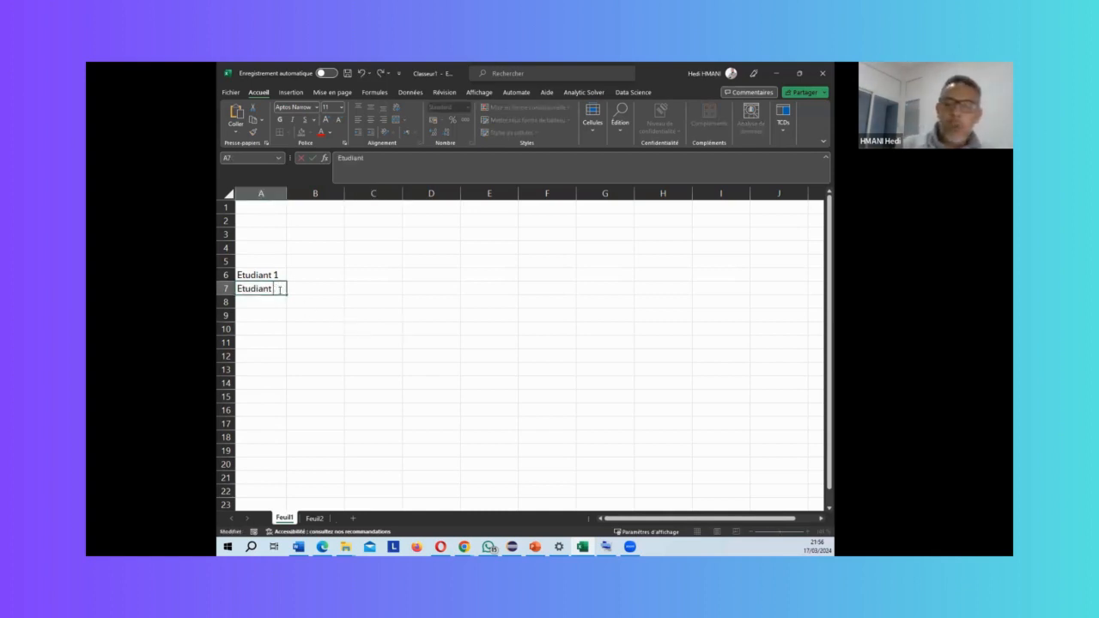
pyautogui.write('3')
pyautogui.click(310, 327)
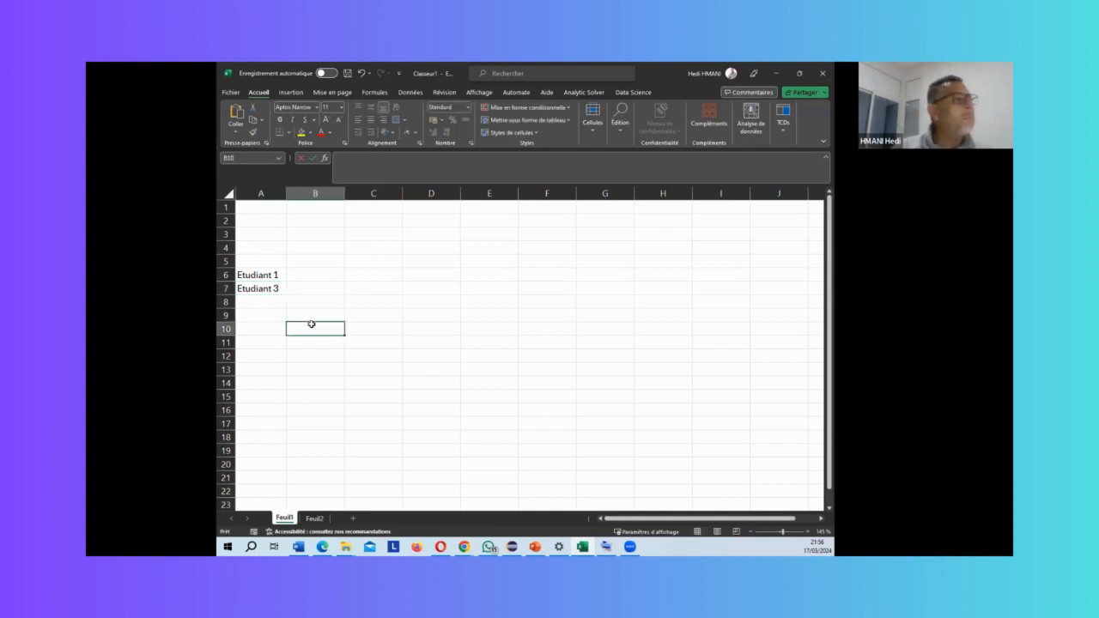
# Extend the labels from A6:A7 down to A11 as a series increasing by two, up to "Etudiant 11"
pyautogui.click(250, 274)
pyautogui.moveTo(251, 286); pyautogui.dragTo(280, 350)
pyautogui.click(367, 312)
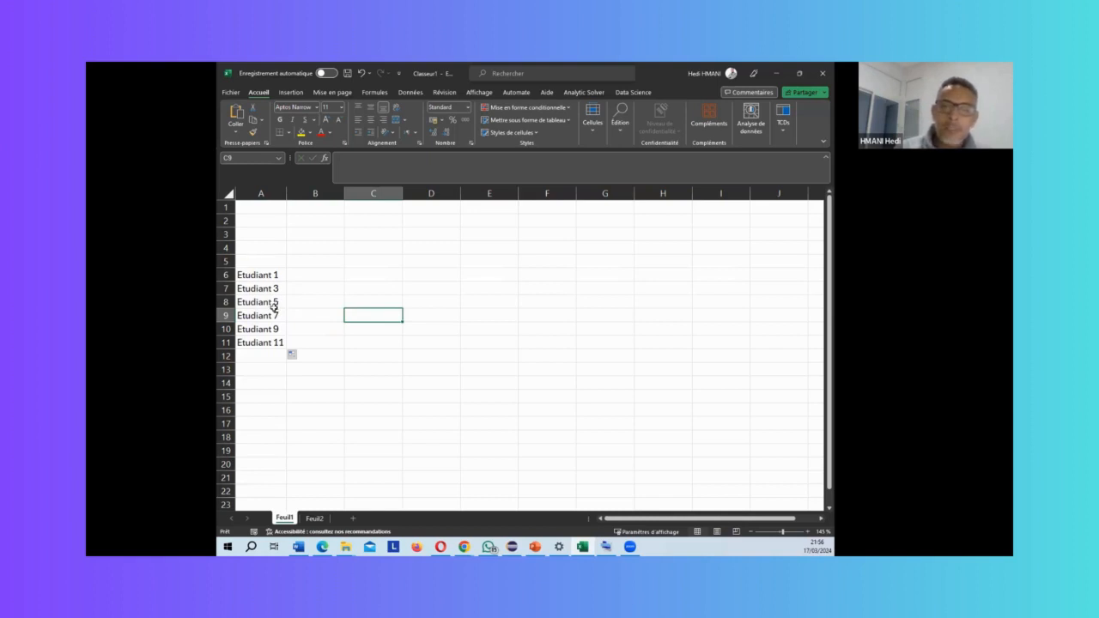
# Clear the contents of cells A7:A11, keeping only "Etudiant 1" in A6
pyautogui.moveTo(255, 288); pyautogui.dragTo(255, 341)
pyautogui.press('Delete')
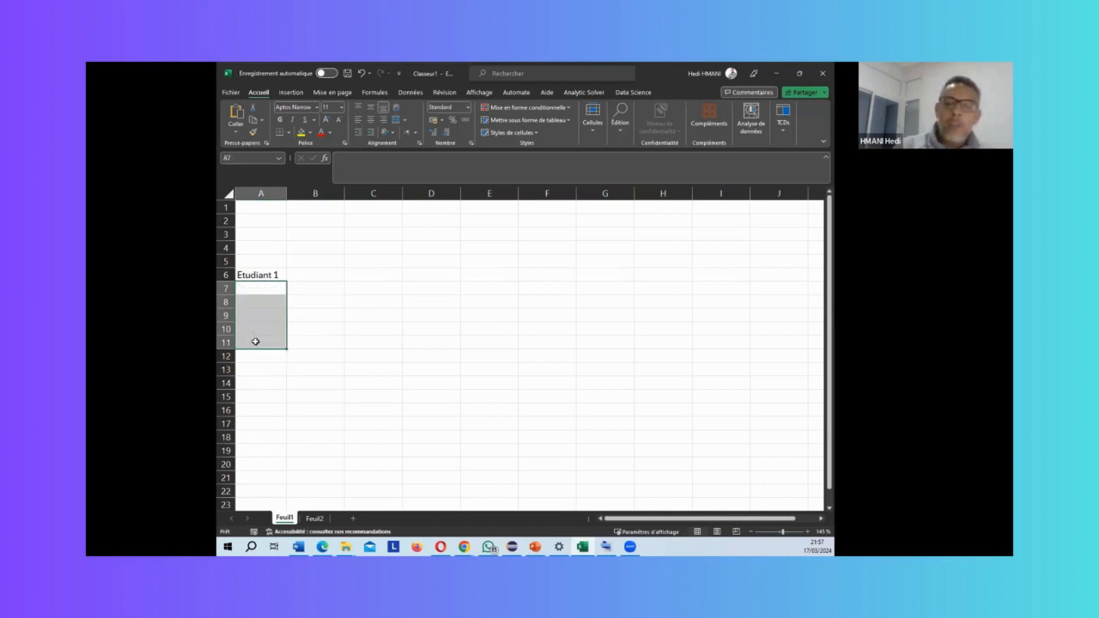
pyautogui.click(393, 364)
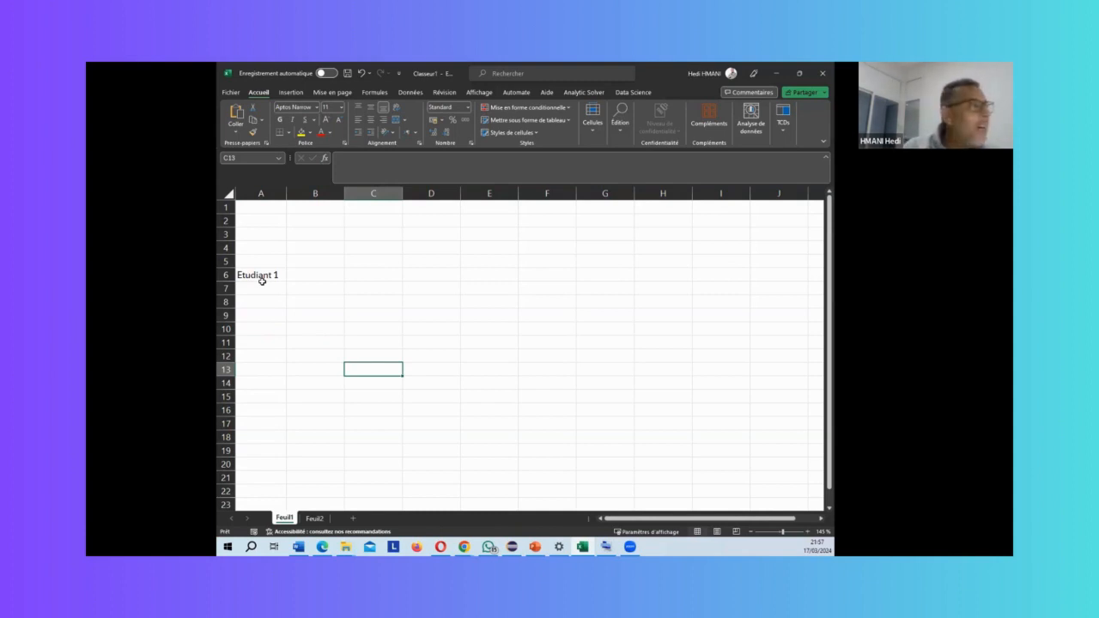
# Select the "Etudiant 1" cell A6 and set the sheet zoom to 200 %
pyautogui.click(262, 283)
pyautogui.click(261, 275)
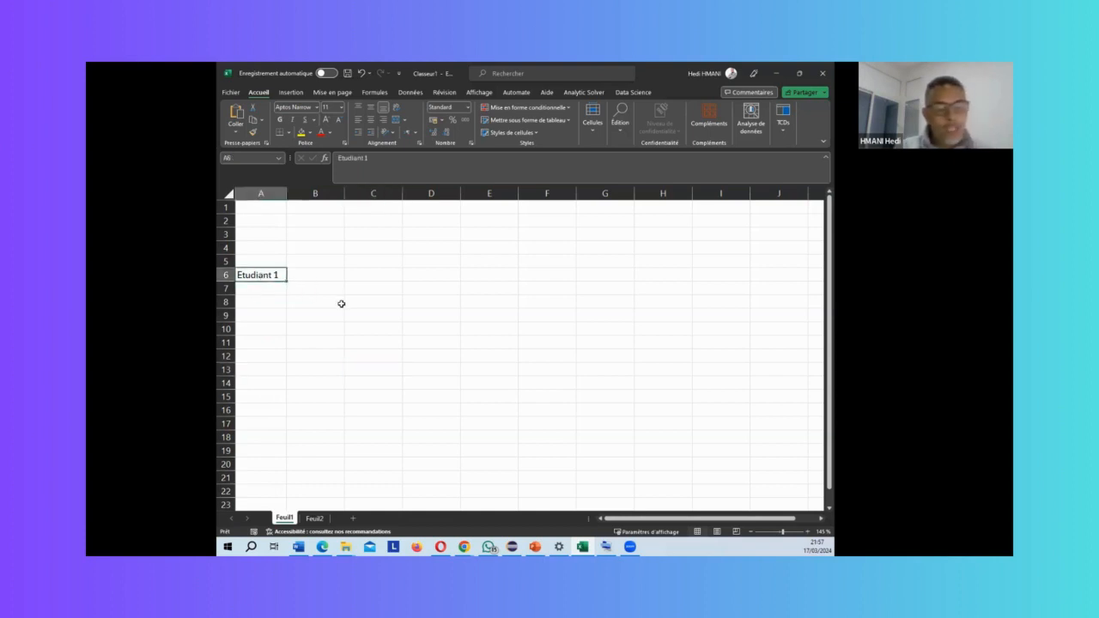
pyautogui.scroll(6, 341, 304)
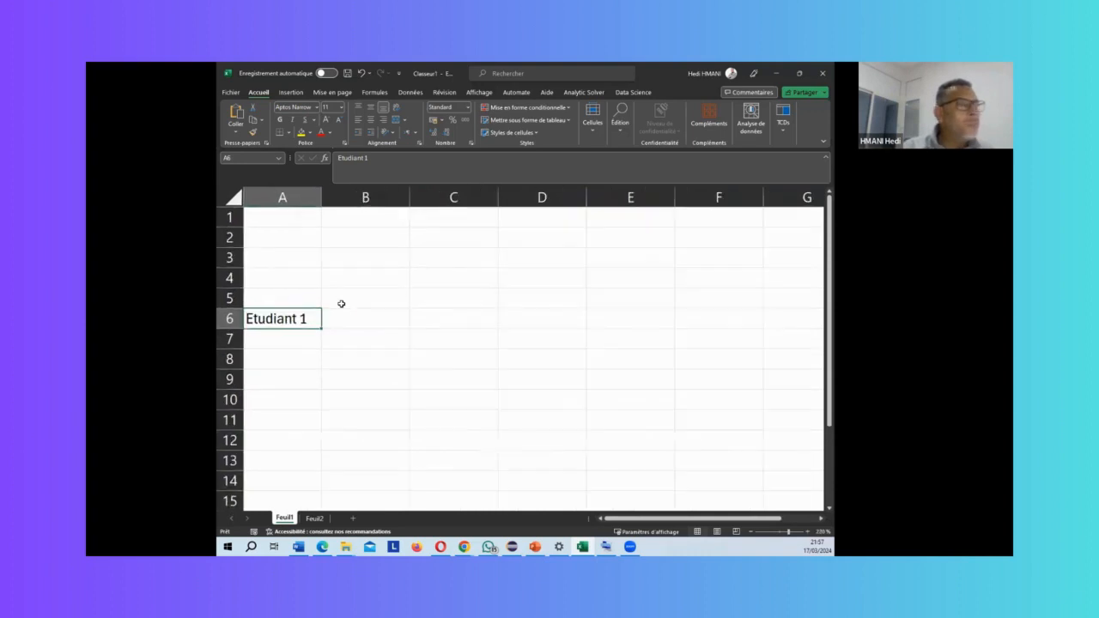
pyautogui.click(332, 327)
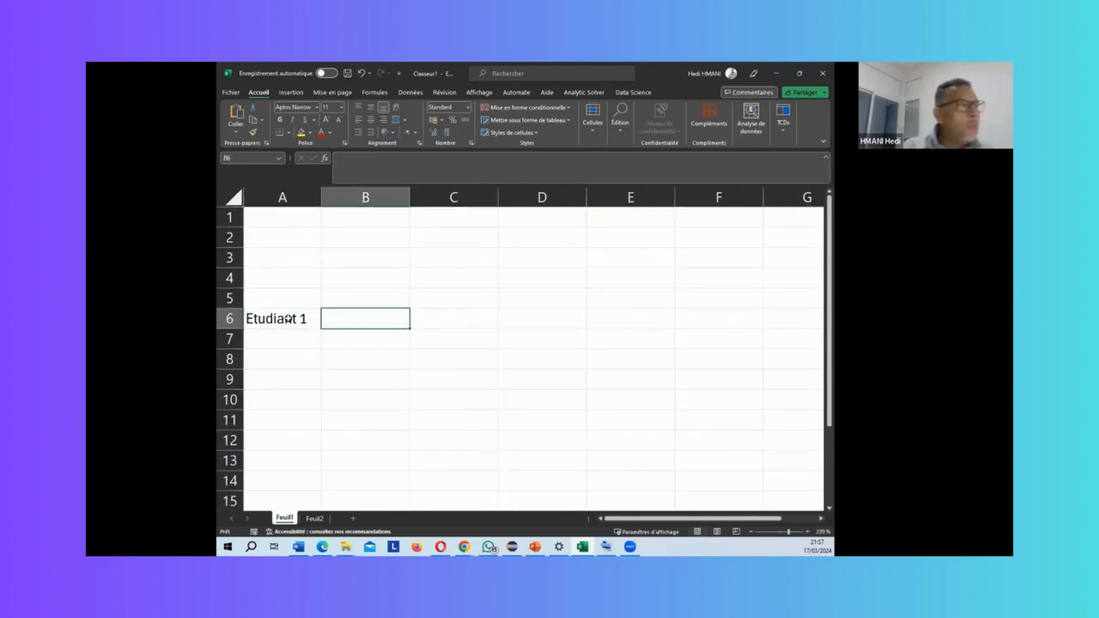
pyautogui.click(290, 319)
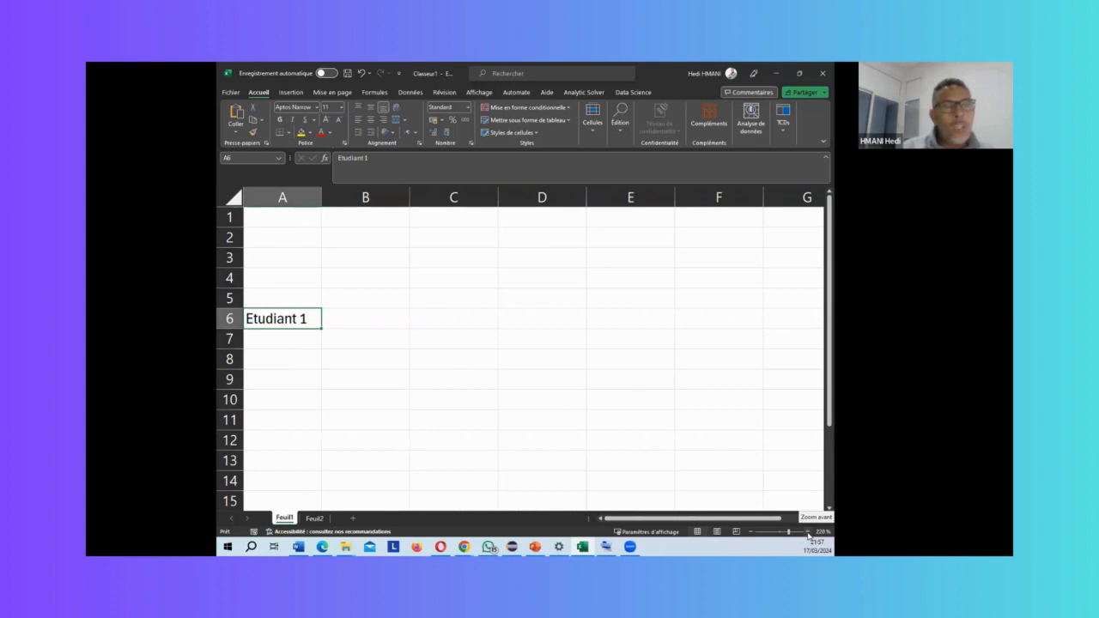
pyautogui.click(750, 532)
pyautogui.click(750, 533)
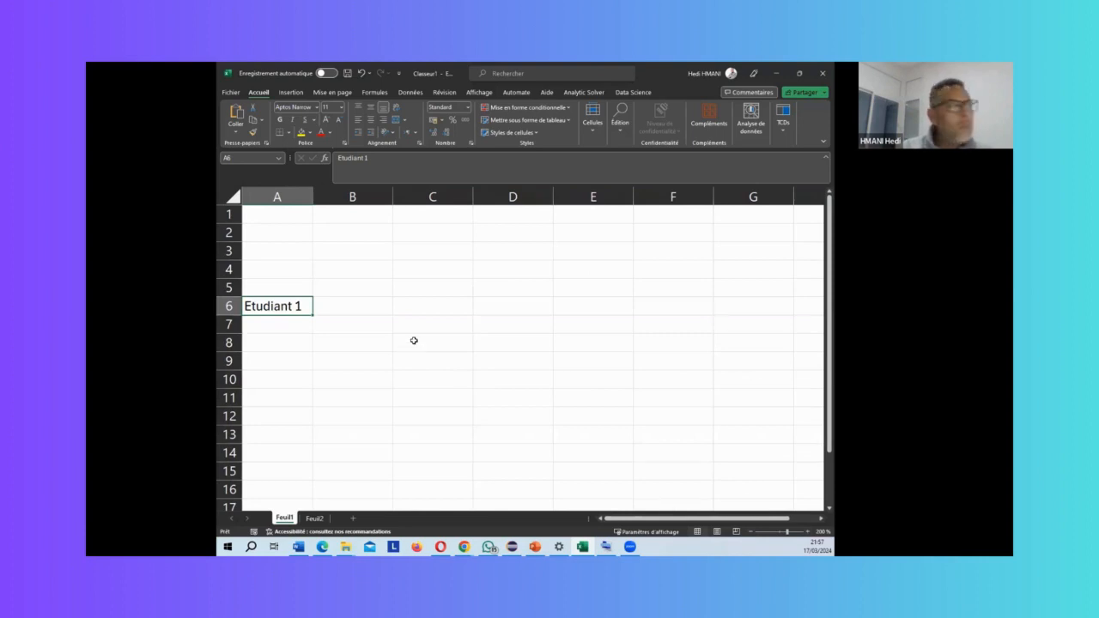
# Extend "Etudiant 1" from A6 down to A21 as an incremented series ending at "Etudiant 16"
pyautogui.keyDown('ctrl'); pyautogui.scroll(-7, 413, 341); pyautogui.keyUp('ctrl')
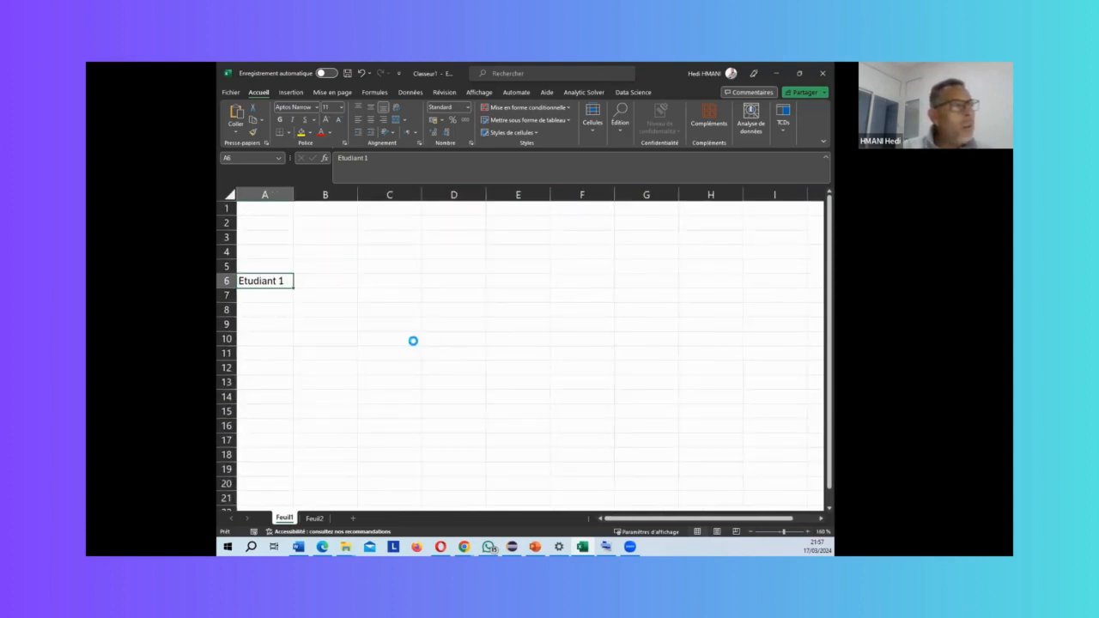
pyautogui.scroll(-1, 413, 341)
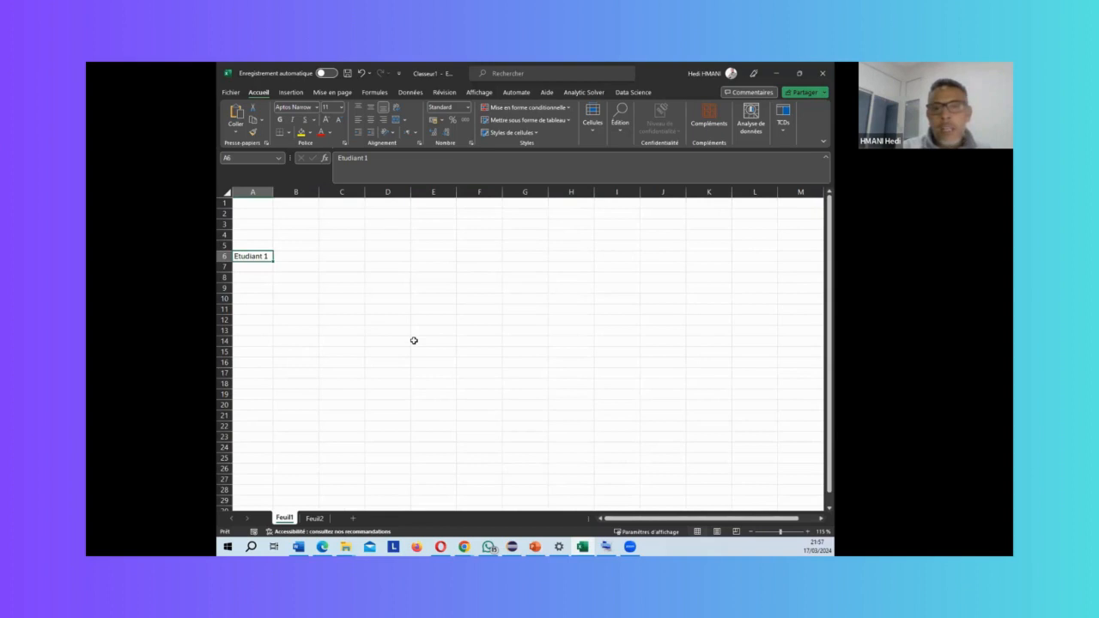
pyautogui.keyDown('ctrl'); pyautogui.scroll(3, 413, 341); pyautogui.keyUp('ctrl')
pyautogui.keyDown('ctrl'); pyautogui.scroll(-1, 413, 340); pyautogui.keyUp('ctrl')
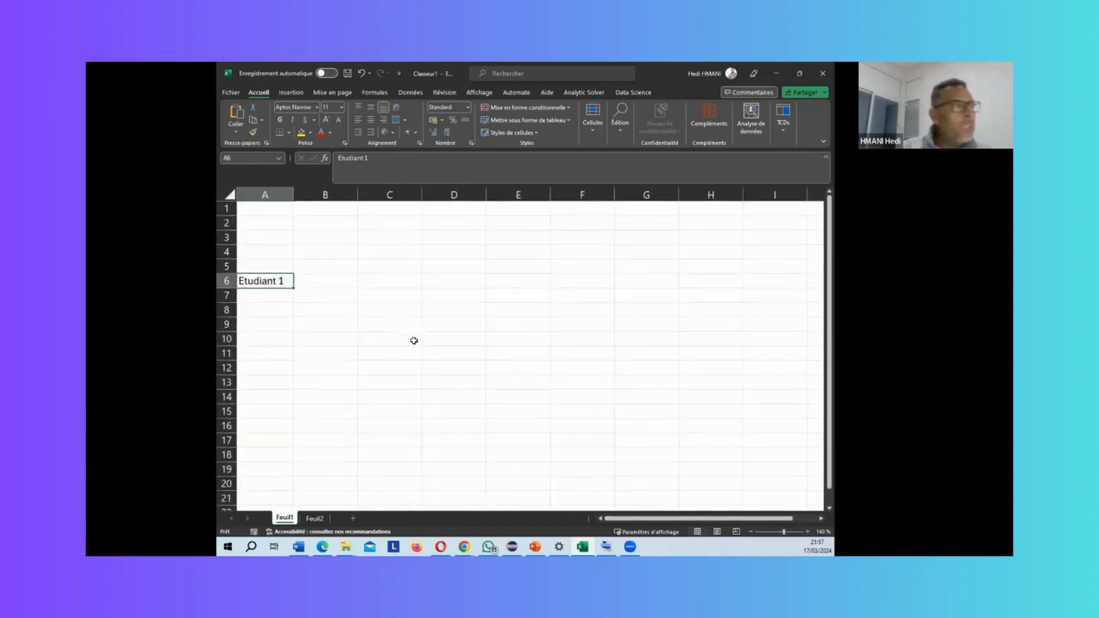
pyautogui.keyDown('ctrl'); pyautogui.scroll(5, 413, 341); pyautogui.keyUp('ctrl')
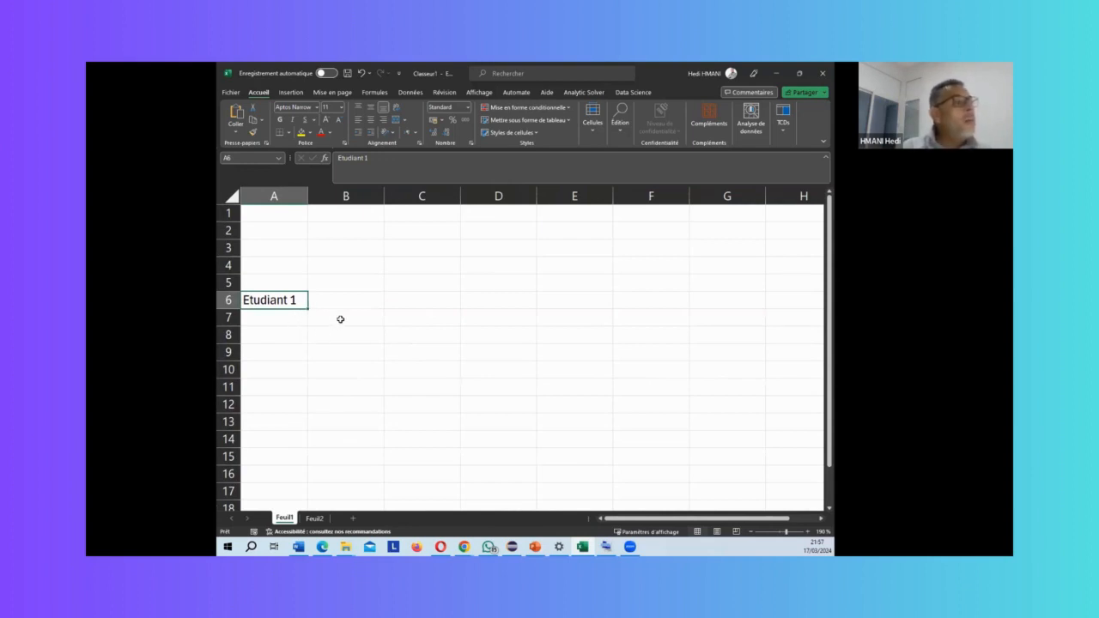
pyautogui.keyDown('ctrl'); pyautogui.scroll(1, 340, 319); pyautogui.keyUp('ctrl')
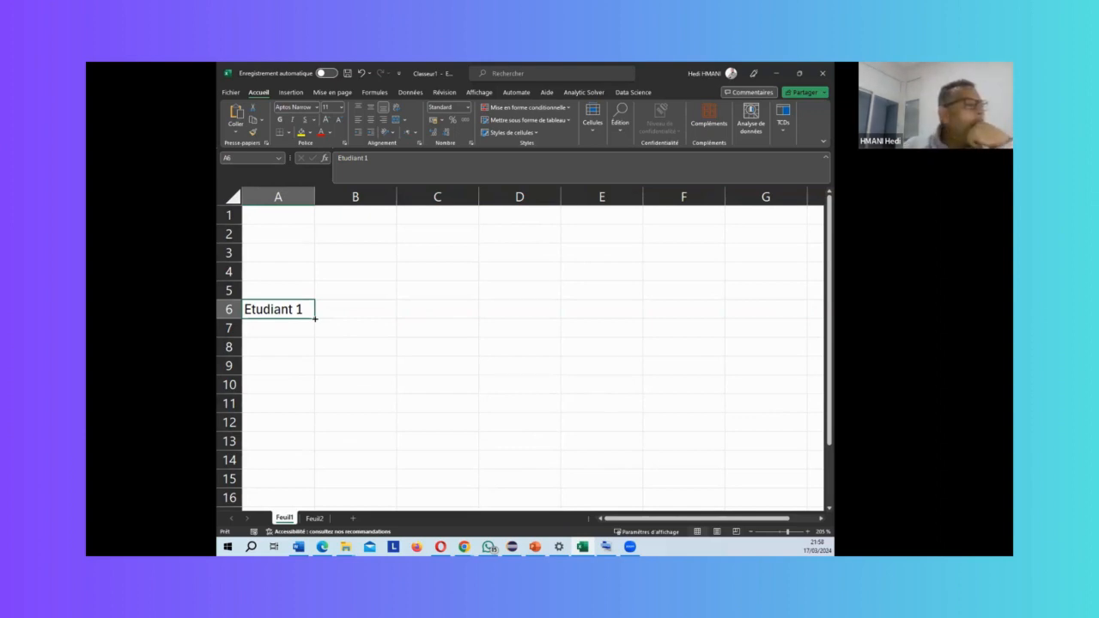
pyautogui.moveTo(315, 319); pyautogui.dragTo(317, 351)
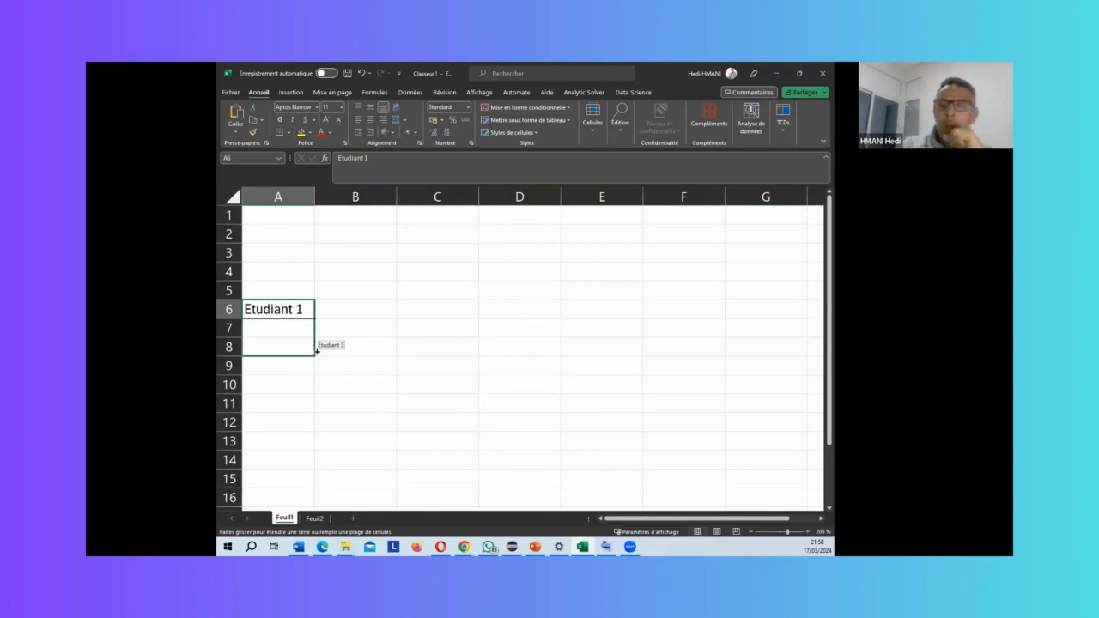
pyautogui.moveTo(316, 351); pyautogui.dragTo(303, 437)
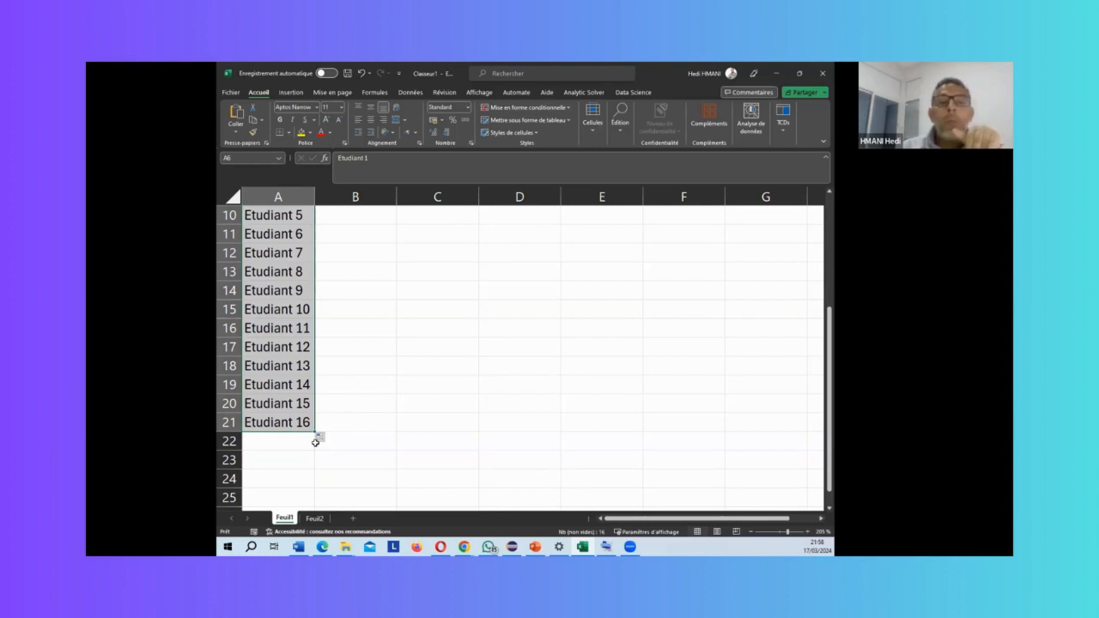
# Change the fill of A6:A21 to plain copies of "Etudiant 1" with the Copier les cellules option
pyautogui.click(320, 438)
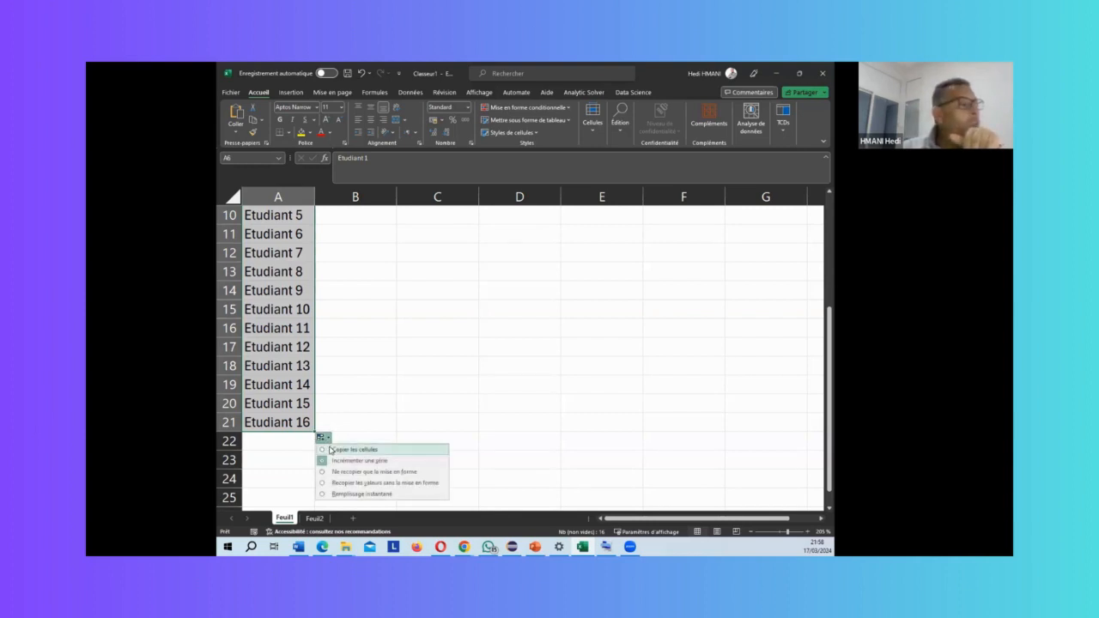
pyautogui.click(331, 448)
pyautogui.scroll(-3, 292, 395)
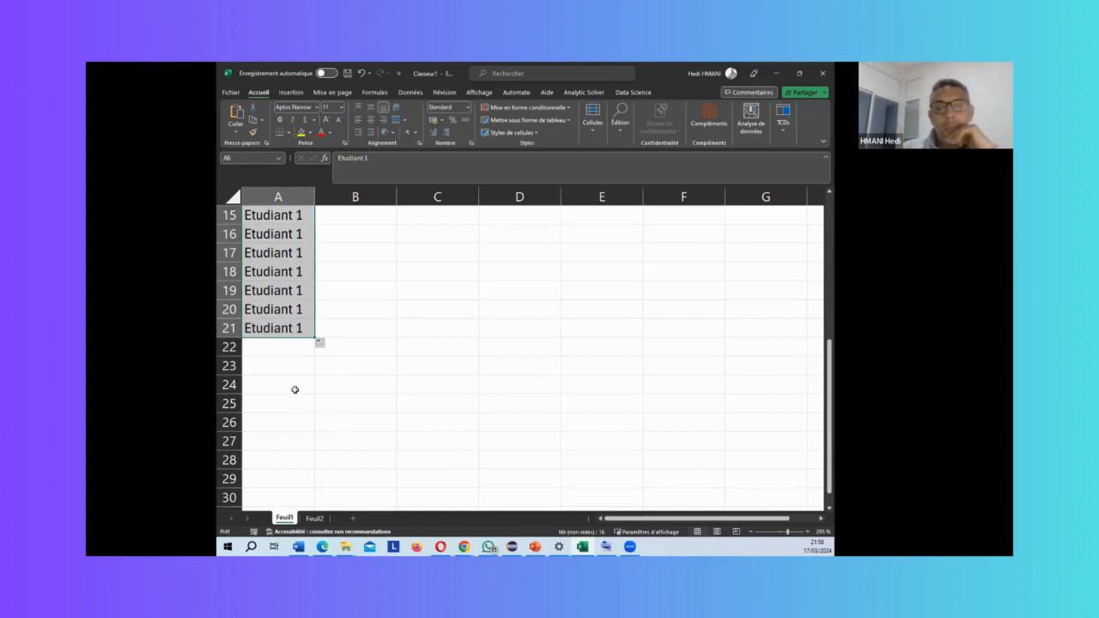
# Switch the fill of A6:A21 back to a numbered list with the Incrémenter une série option and deselect the range
pyautogui.click(320, 343)
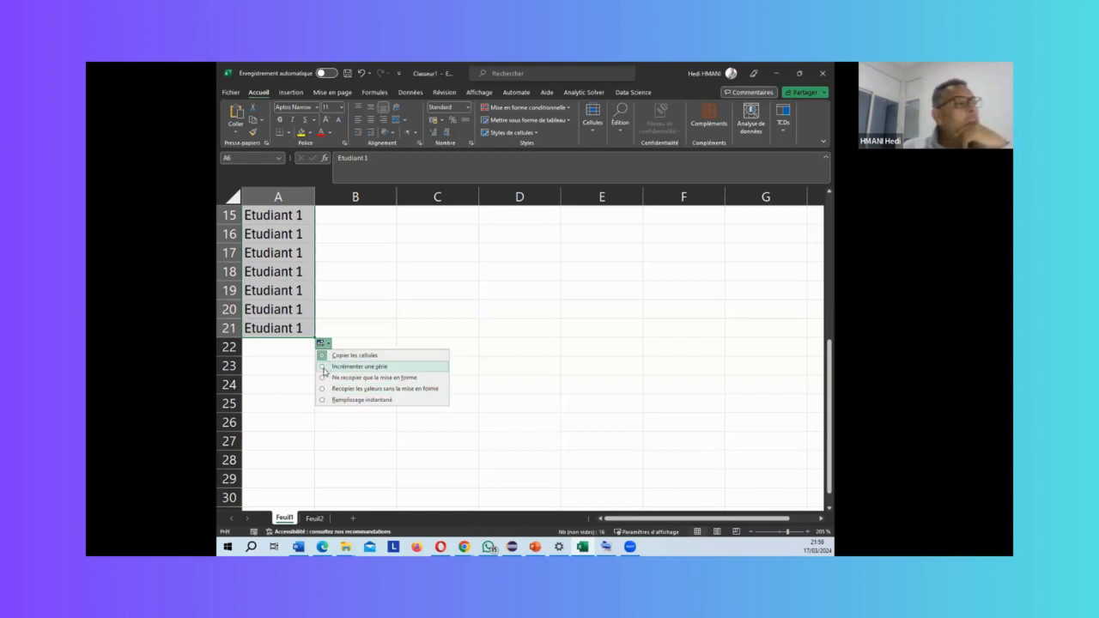
pyautogui.click(325, 367)
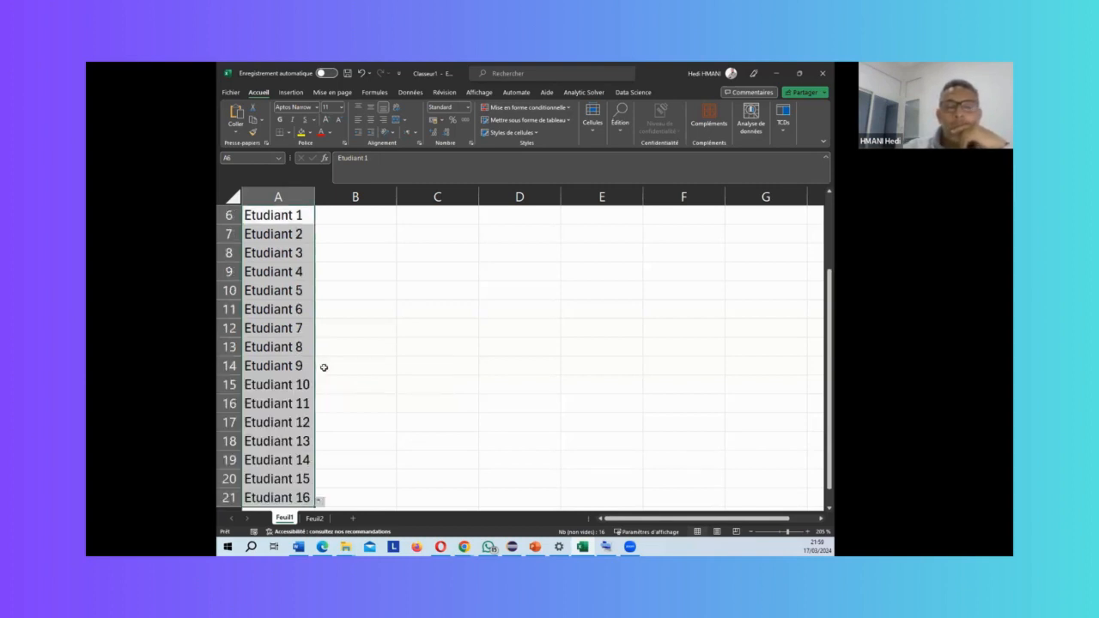
pyautogui.click(345, 329)
pyautogui.scroll(2, 346, 324)
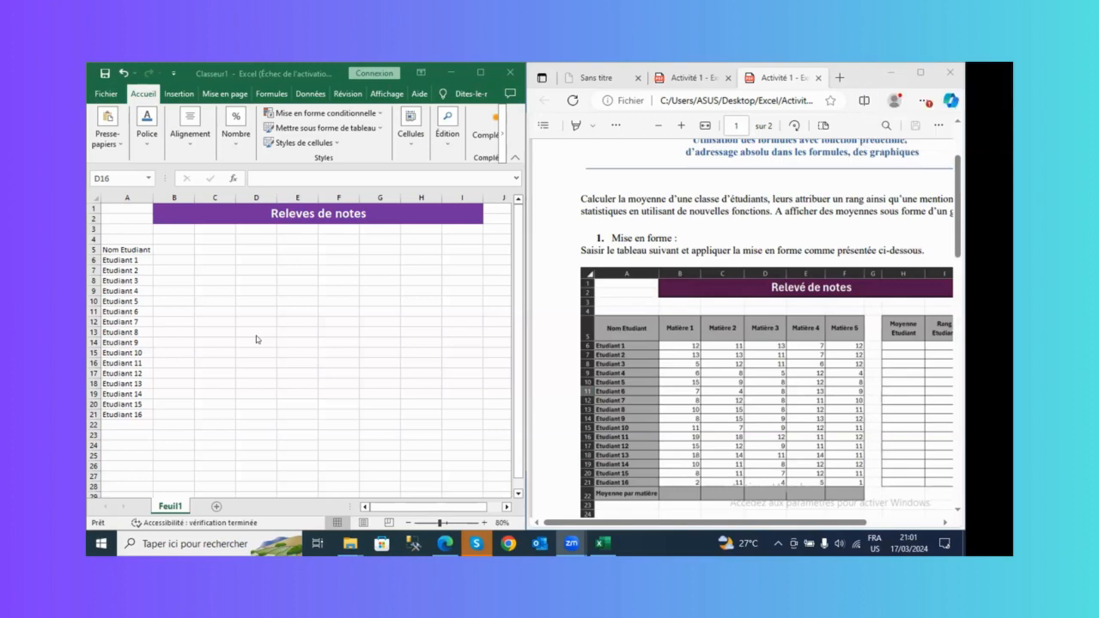
# Format the "Etudiant 1" cell A6 in bold with a dark grey fill
pyautogui.click(118, 257)
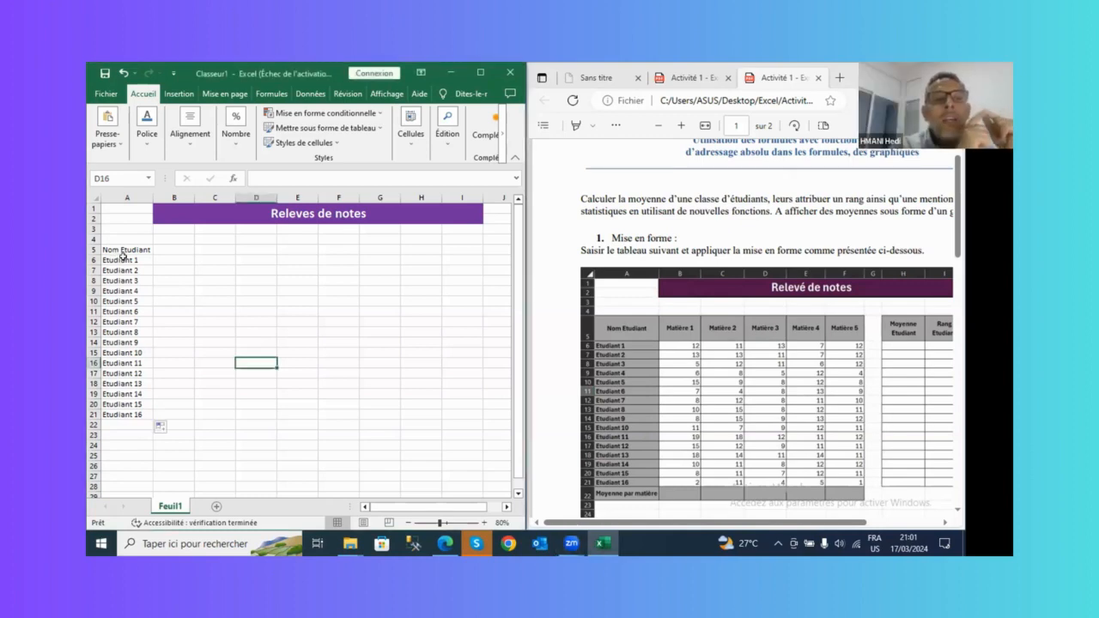
pyautogui.click(123, 258)
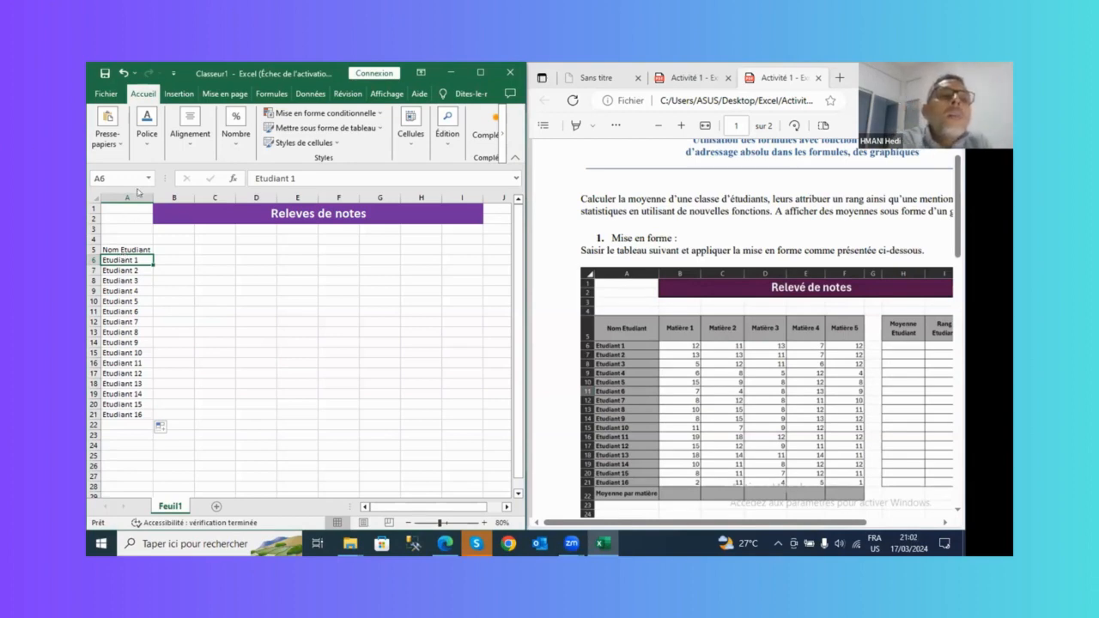
pyautogui.click(145, 144)
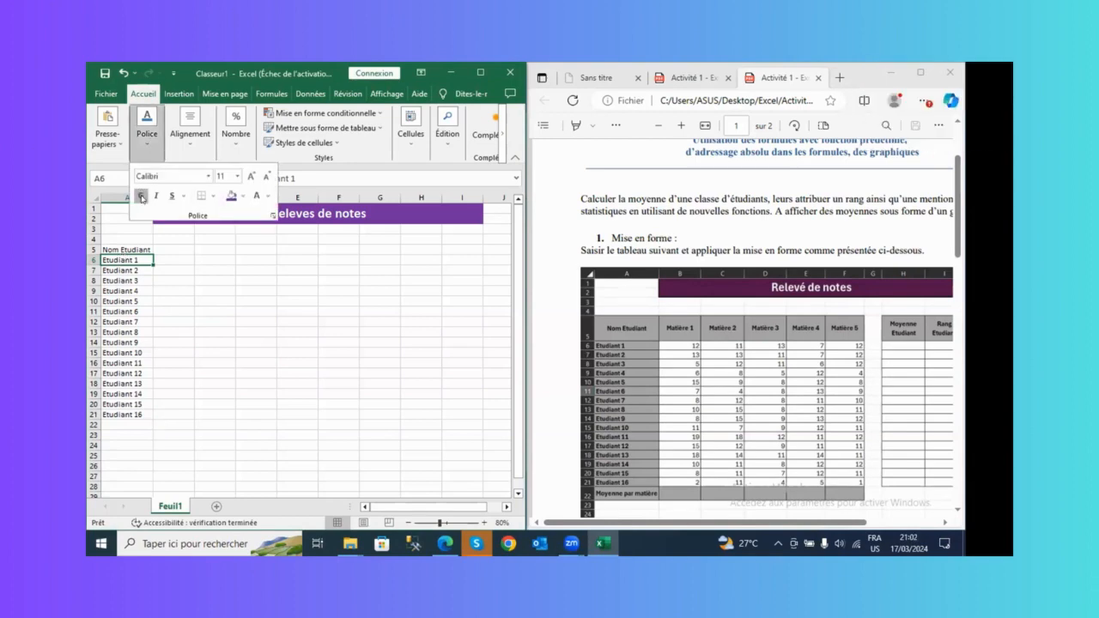
pyautogui.click(142, 197)
pyautogui.click(244, 196)
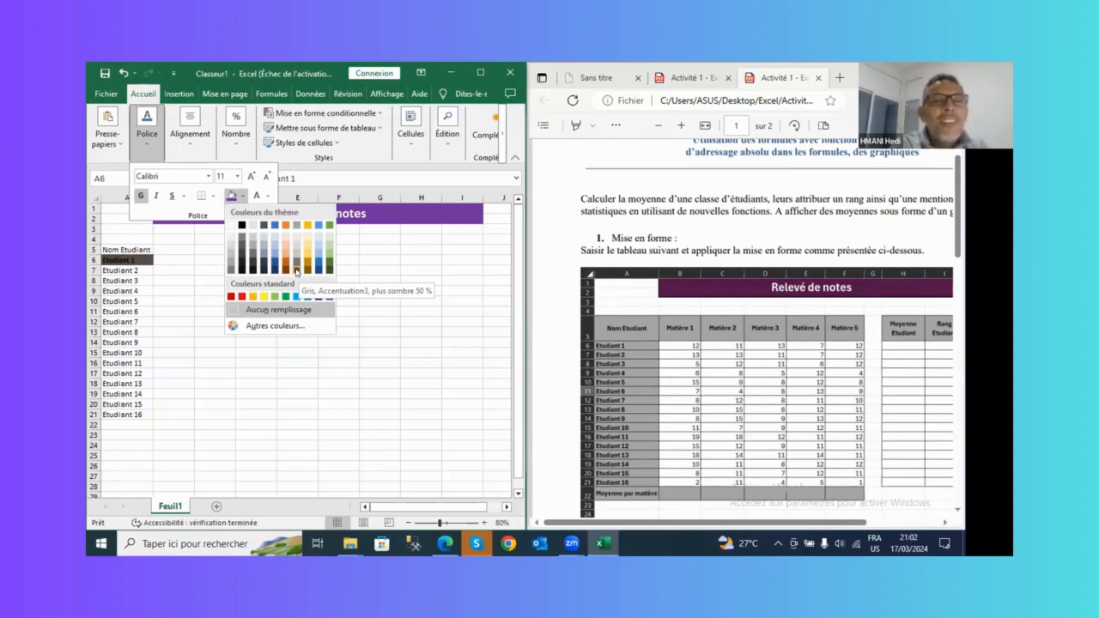
pyautogui.click(232, 273)
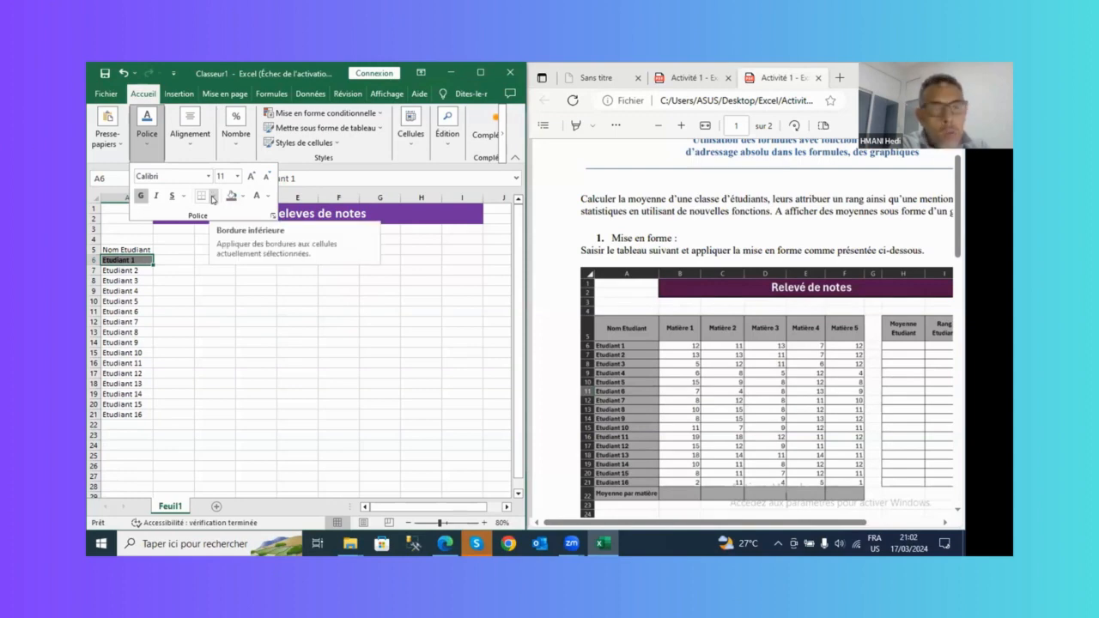
# Apply all borders (Toutes les bordures) to the "Etudiant 1" cell A6
pyautogui.click(213, 198)
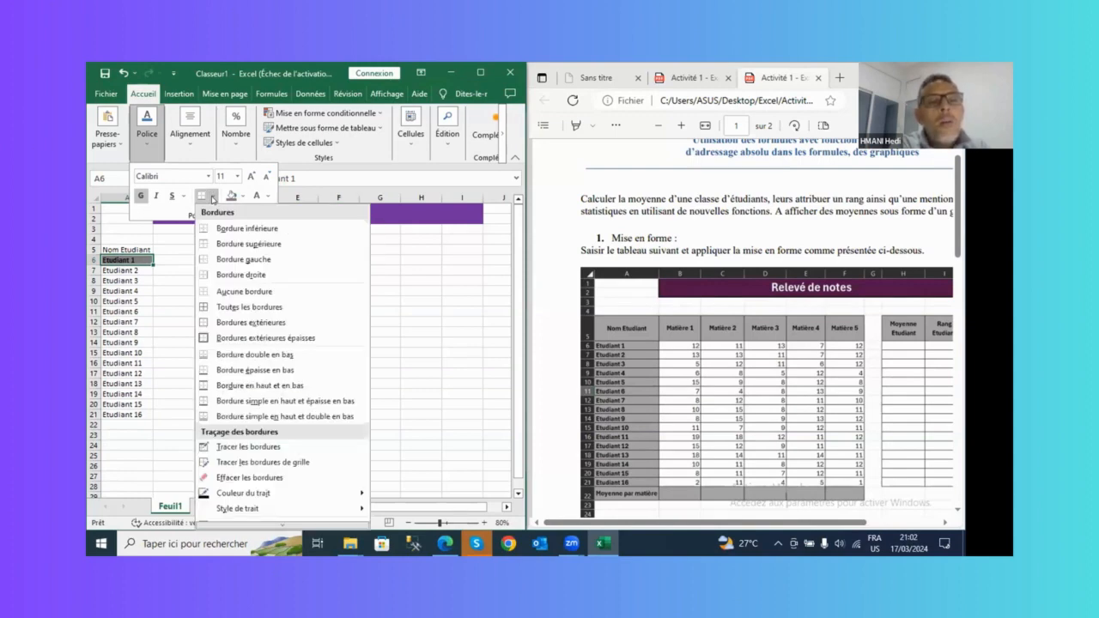
pyautogui.click(204, 307)
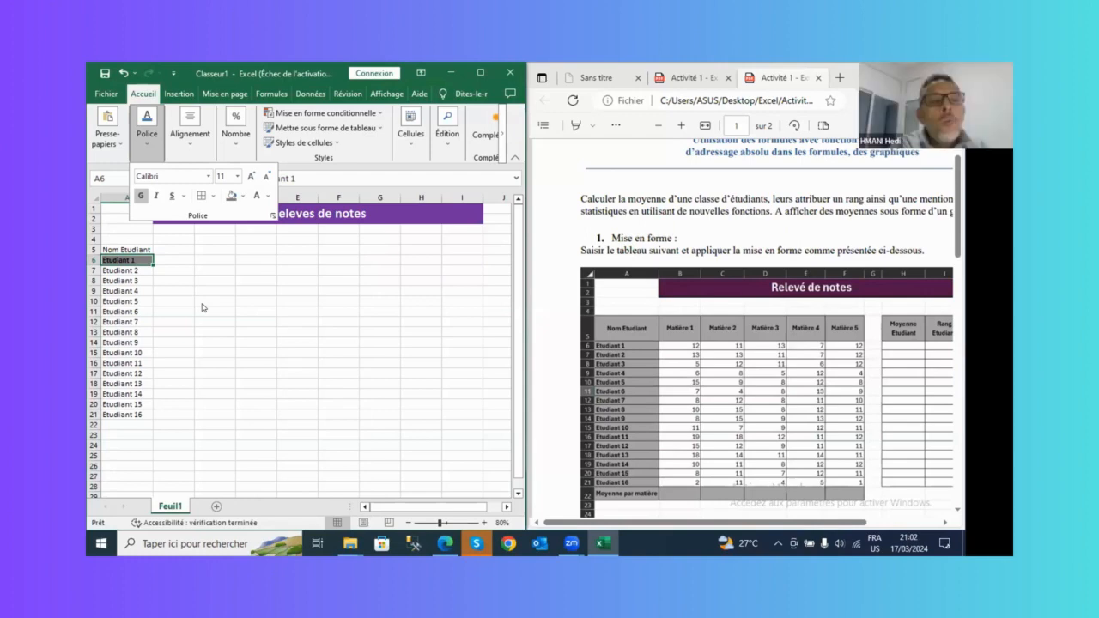
pyautogui.click(206, 275)
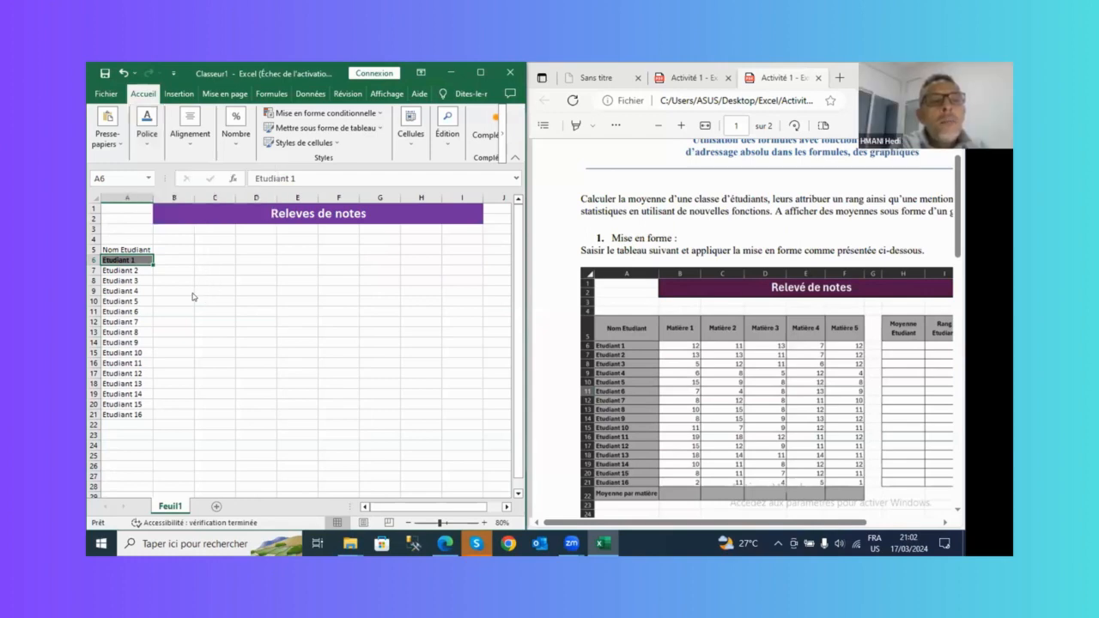
pyautogui.click(187, 292)
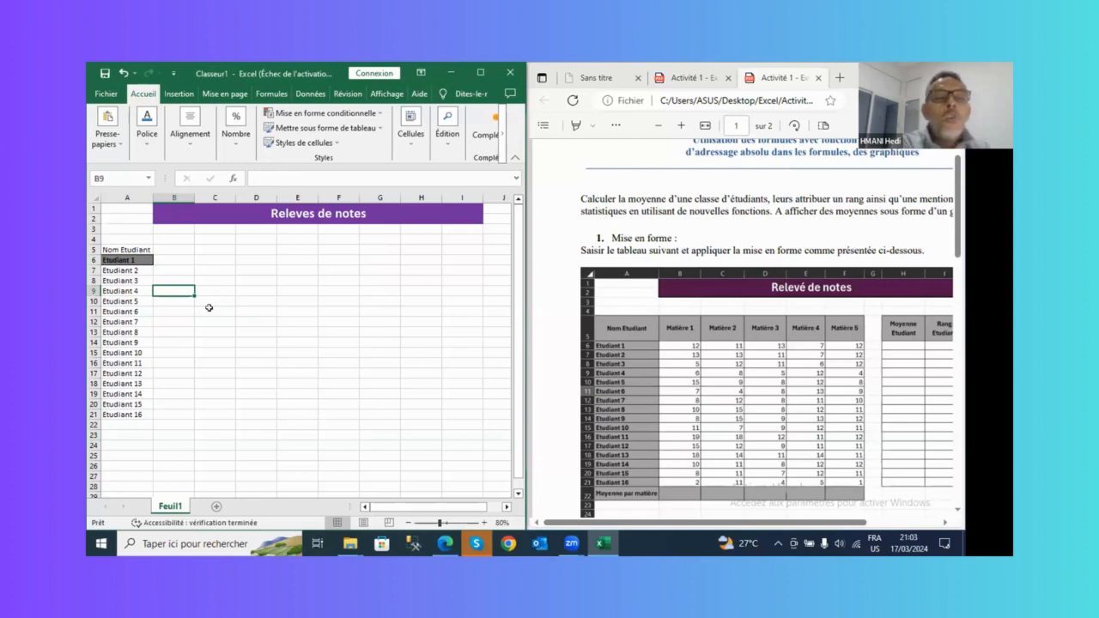
# Extend the formatted cell A6 down to A21 as an incremented series, so all student labels share its formatting
pyautogui.click(140, 261)
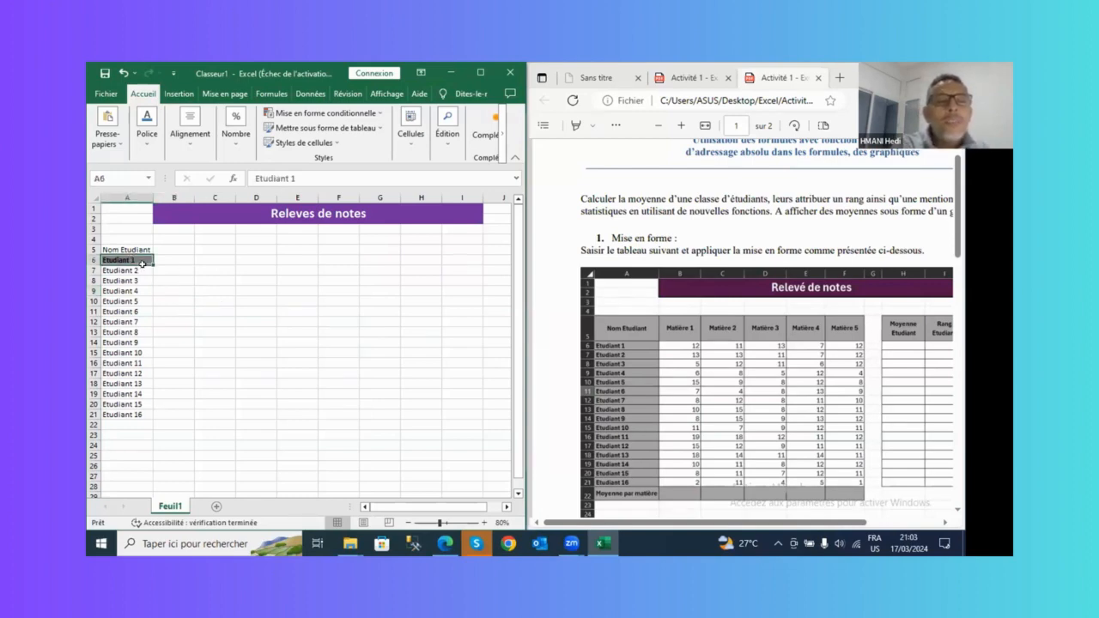
pyautogui.moveTo(150, 262); pyautogui.dragTo(150, 422)
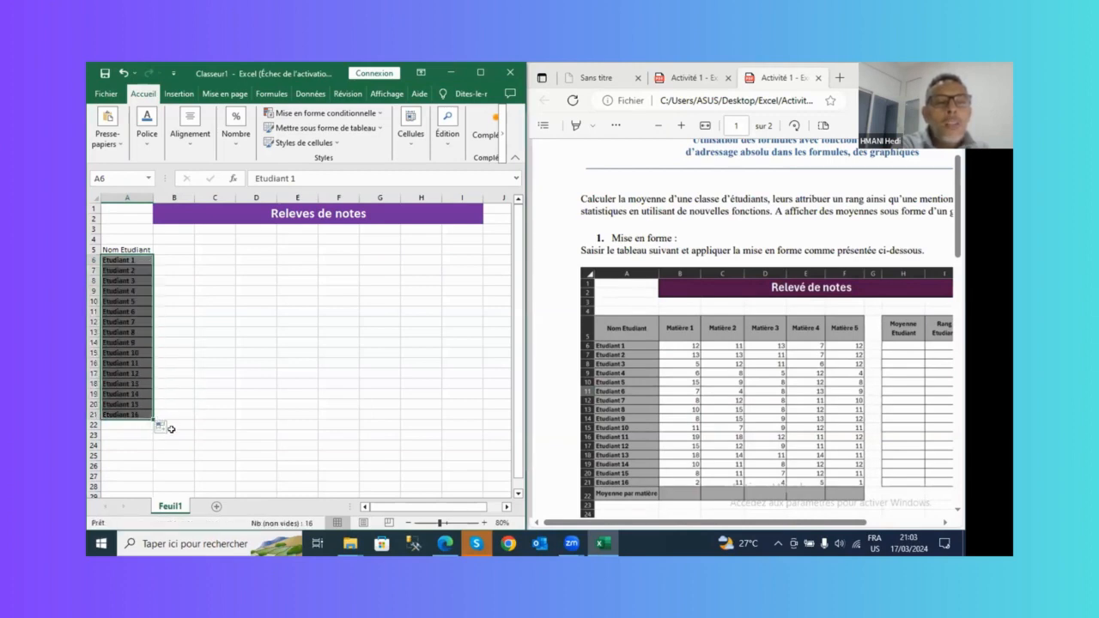
pyautogui.click(169, 428)
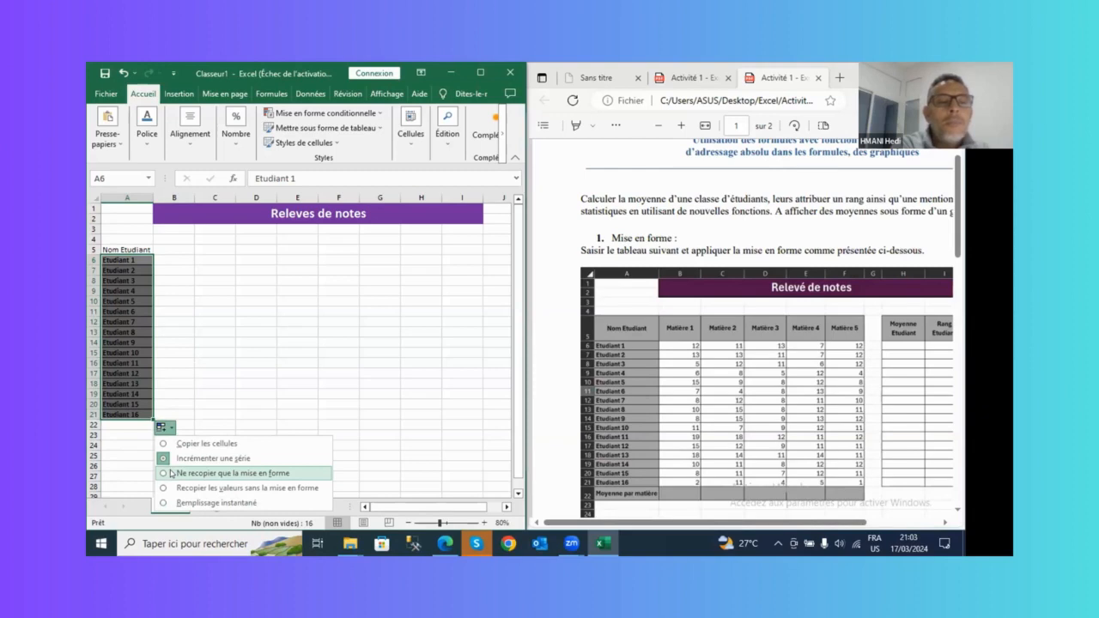
pyautogui.click(166, 463)
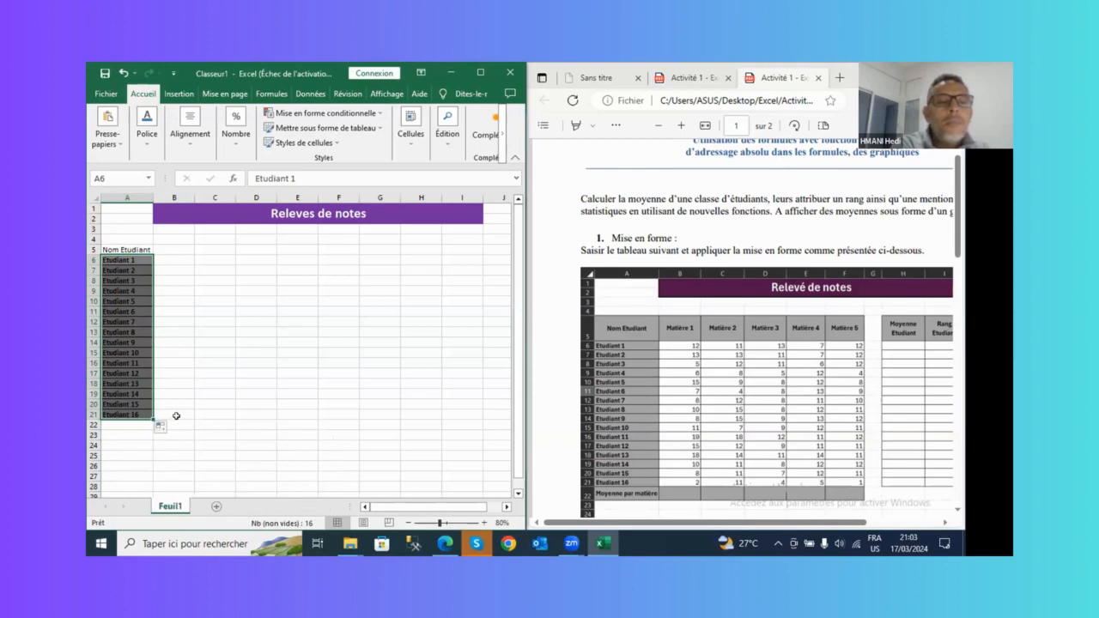
pyautogui.click(199, 332)
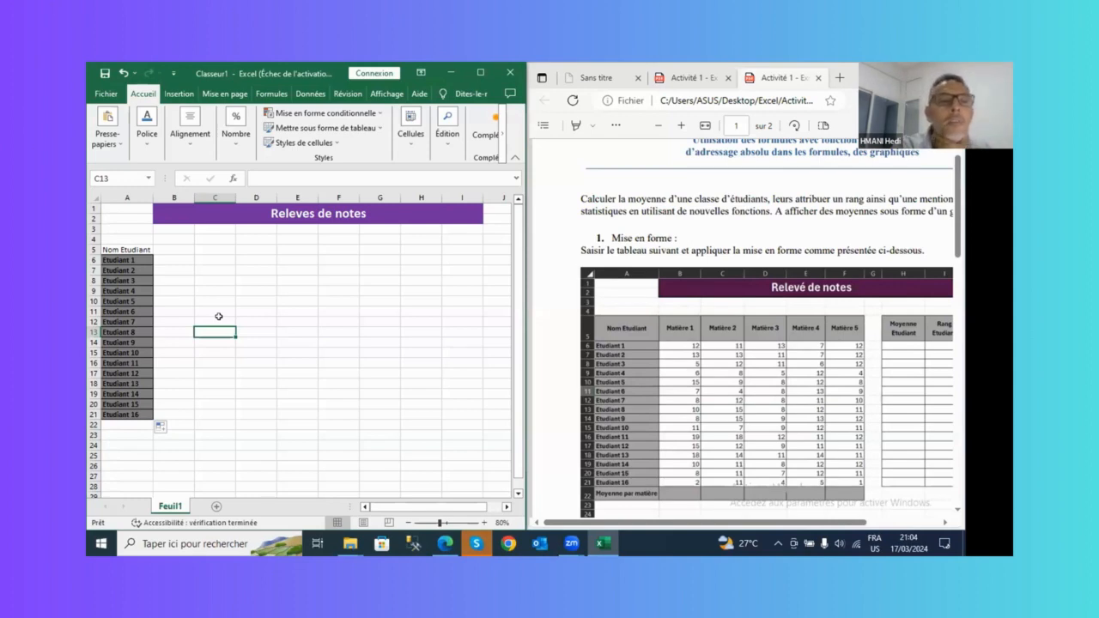
# Enter the header "Matiere 1" in B5 and extend it across to F5 as a series ending at "Matiere 5"
pyautogui.click(178, 248)
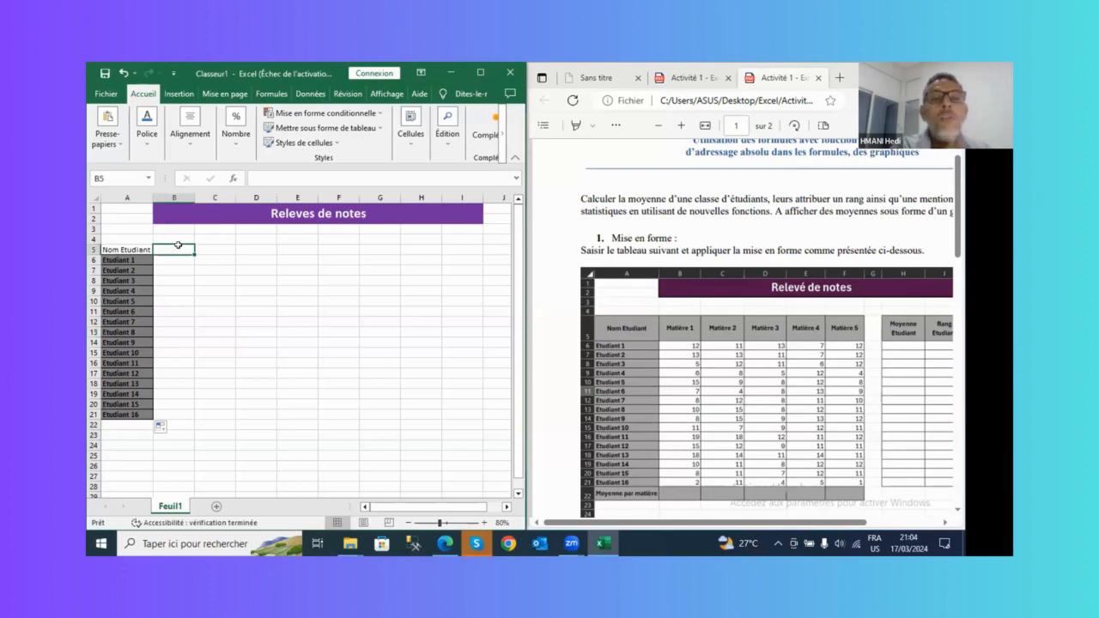
pyautogui.write('M')
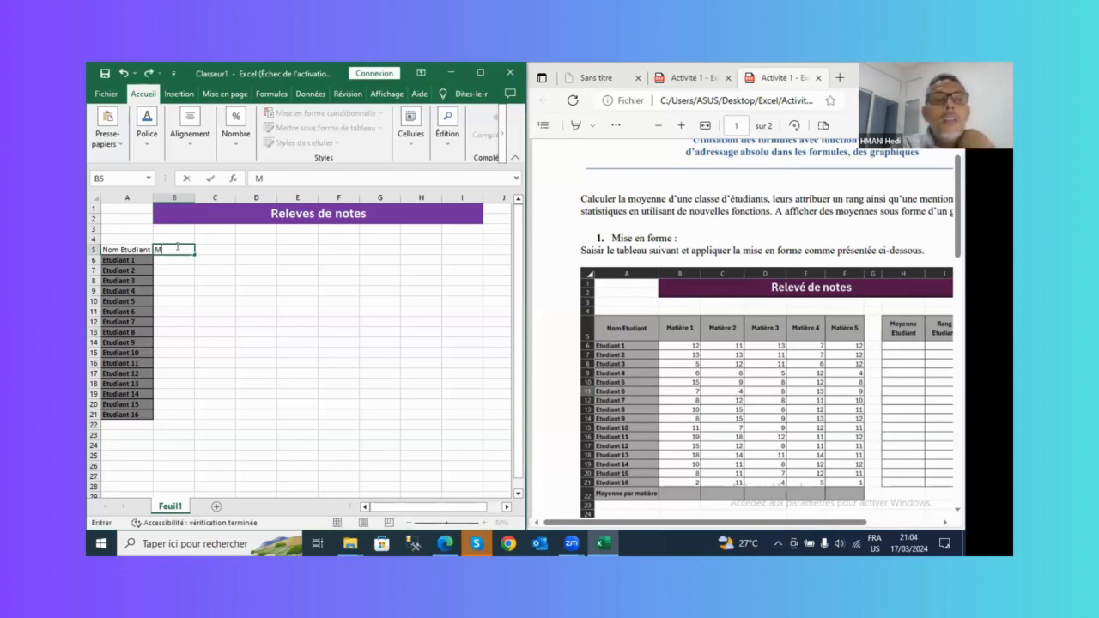
pyautogui.write('at')
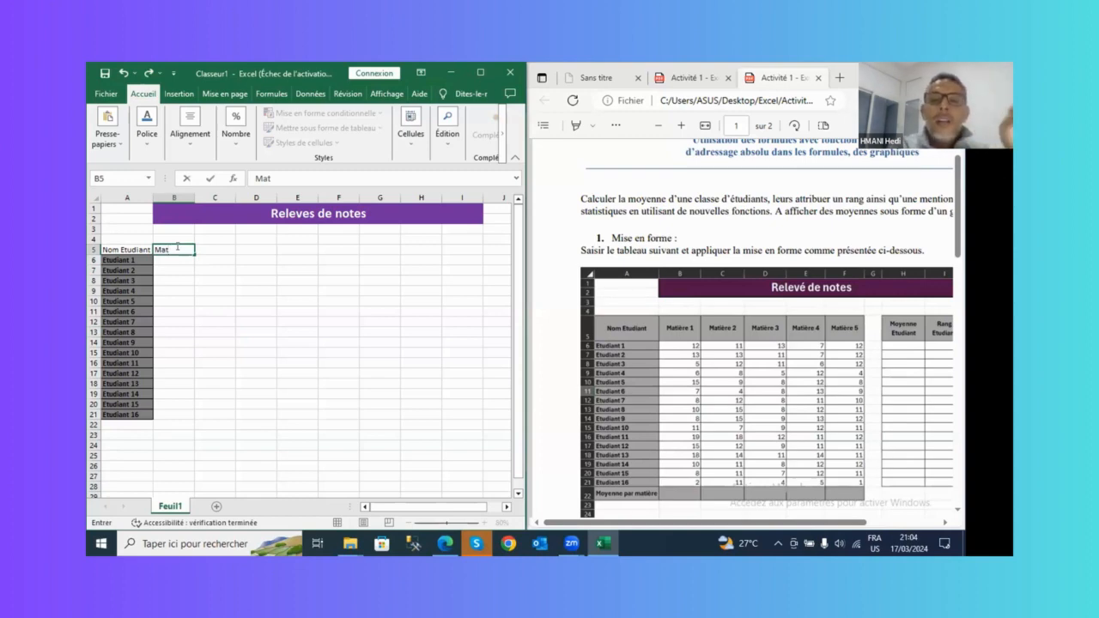
pyautogui.write('ere')
pyautogui.press('BackSpace')
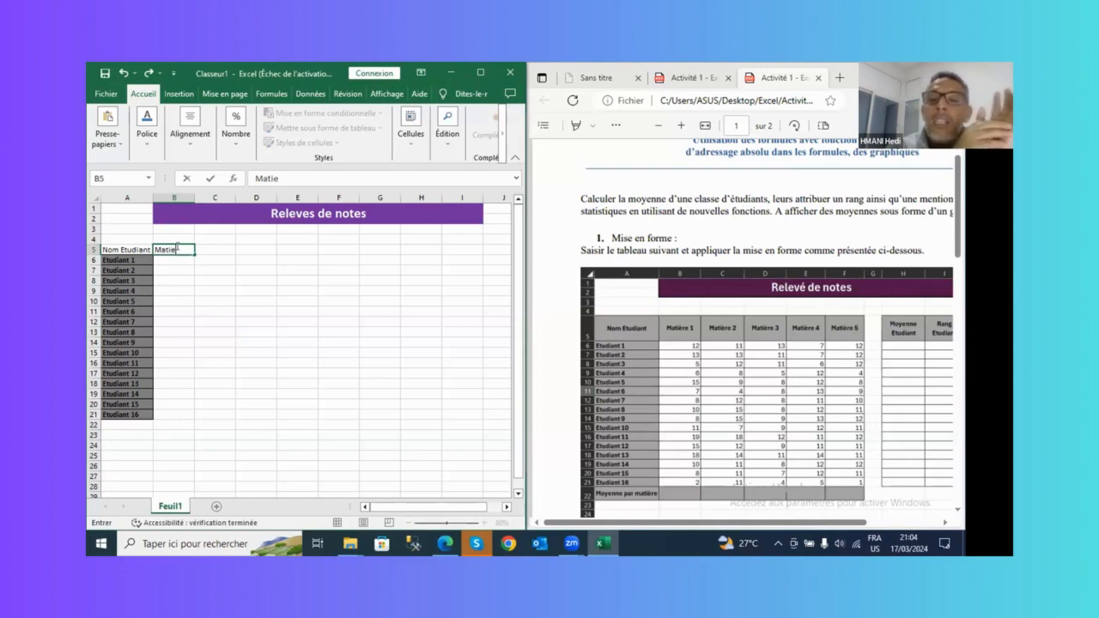
pyautogui.write('re 1')
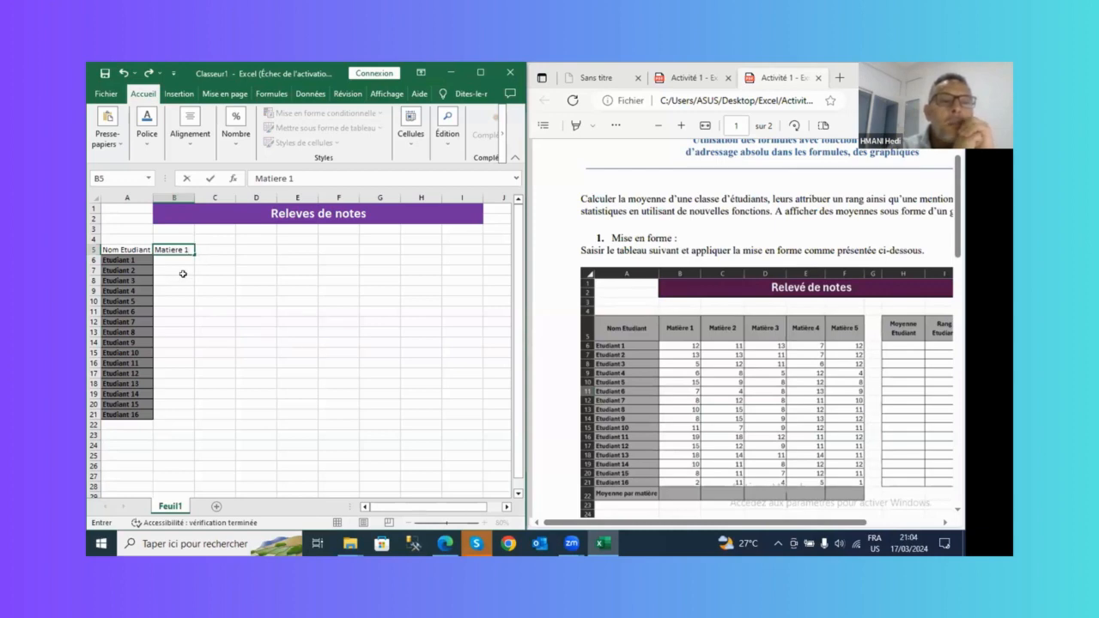
pyautogui.press('Return')
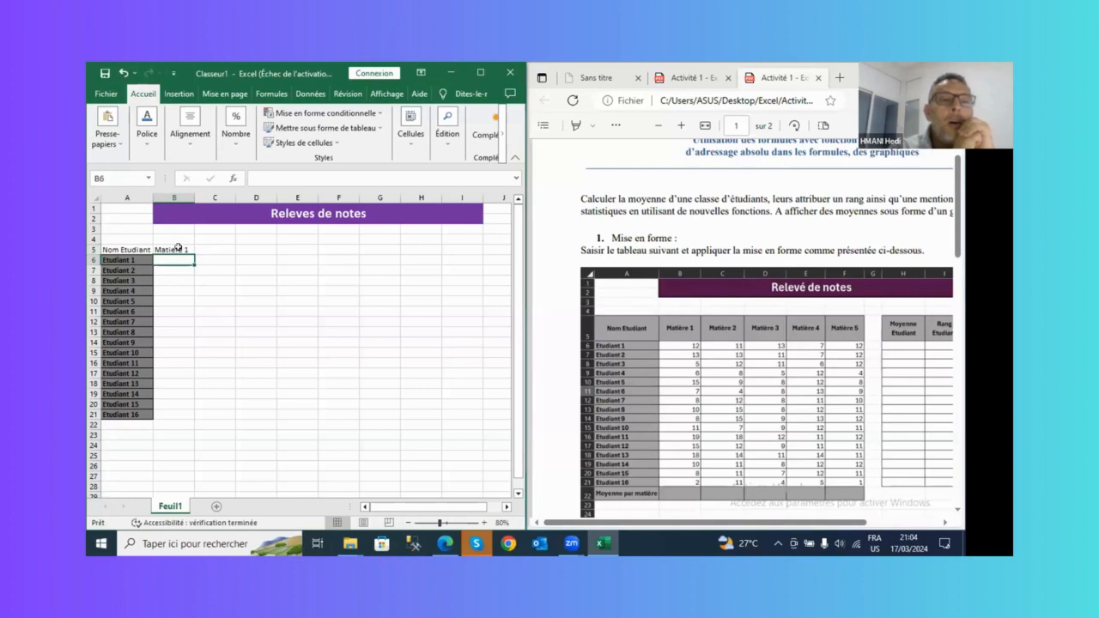
pyautogui.click(178, 249)
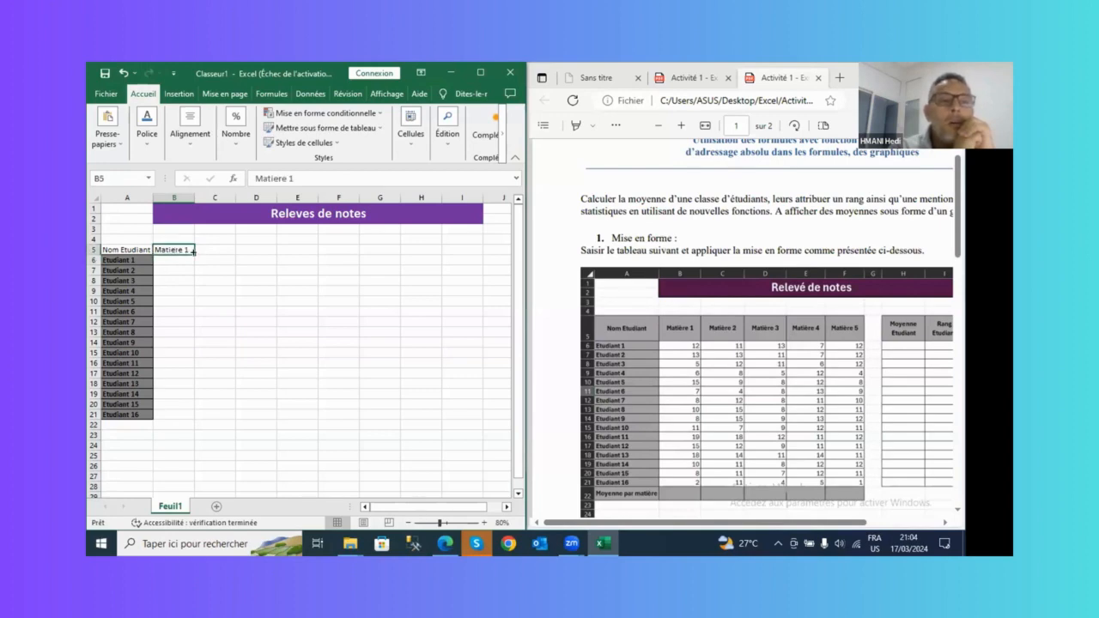
pyautogui.moveTo(194, 251); pyautogui.dragTo(342, 251)
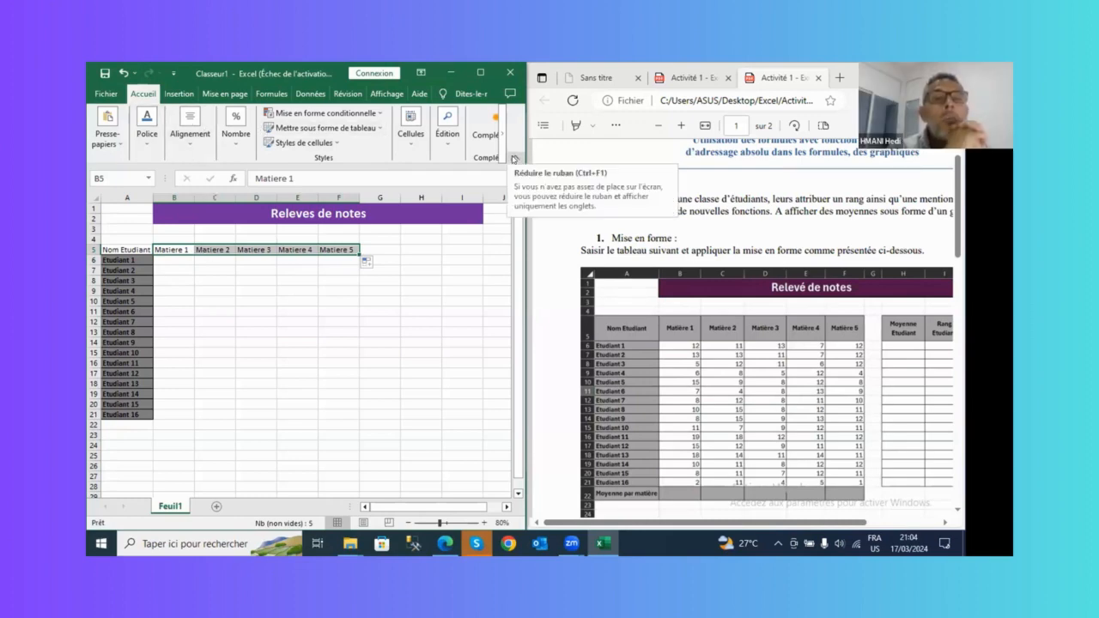
# Format the subject headers "Matiere 1" to "Matiere 5" in B5:F5 in bold
pyautogui.click(148, 137)
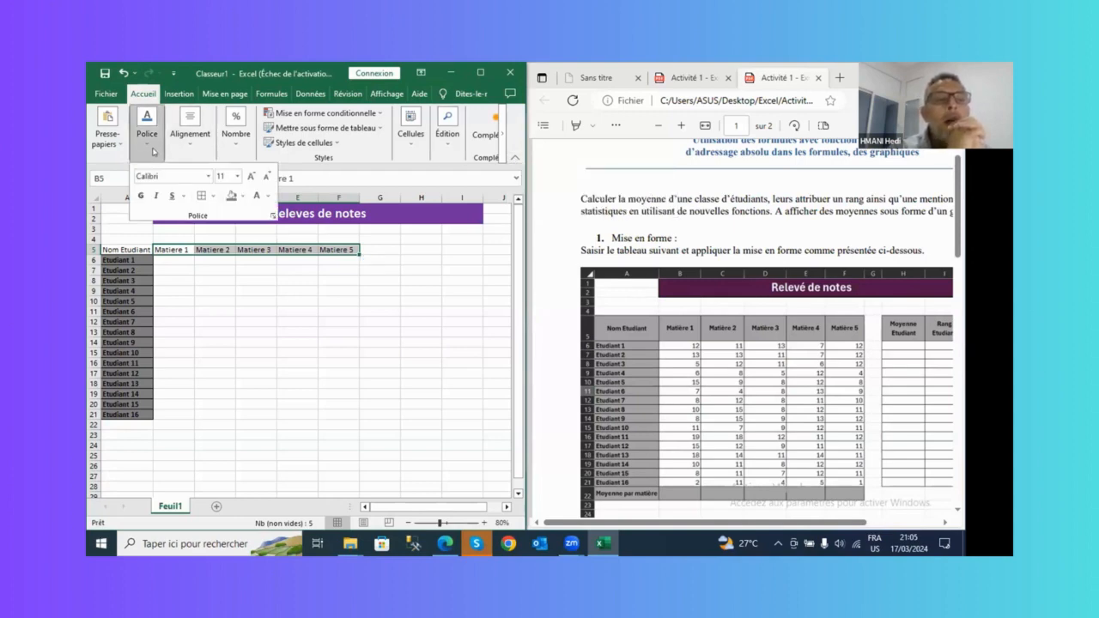
pyautogui.click(140, 195)
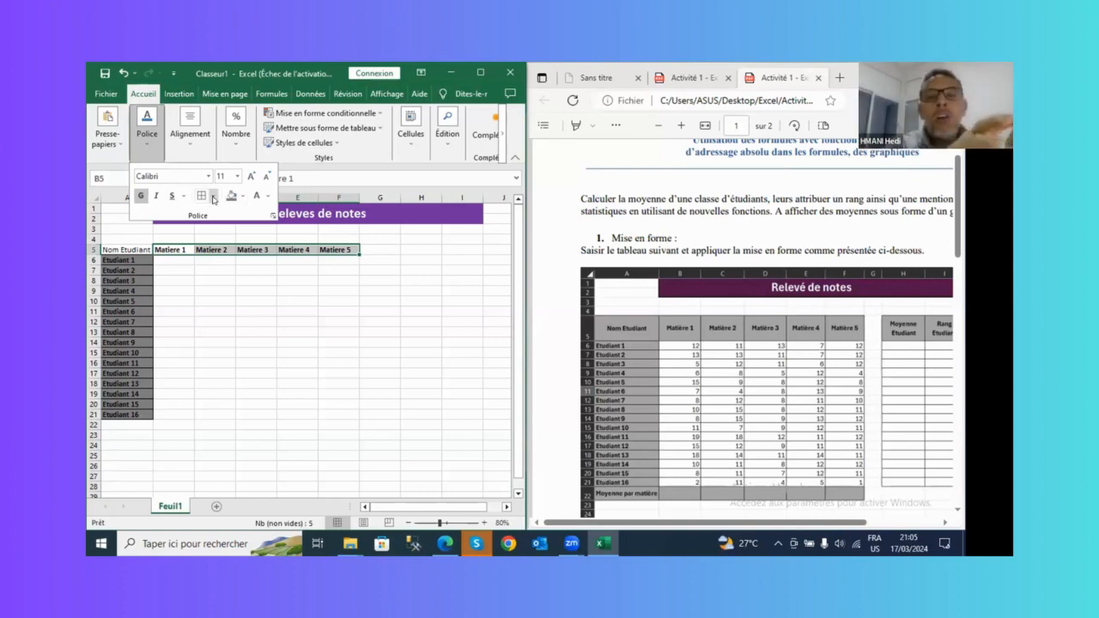
pyautogui.click(389, 355)
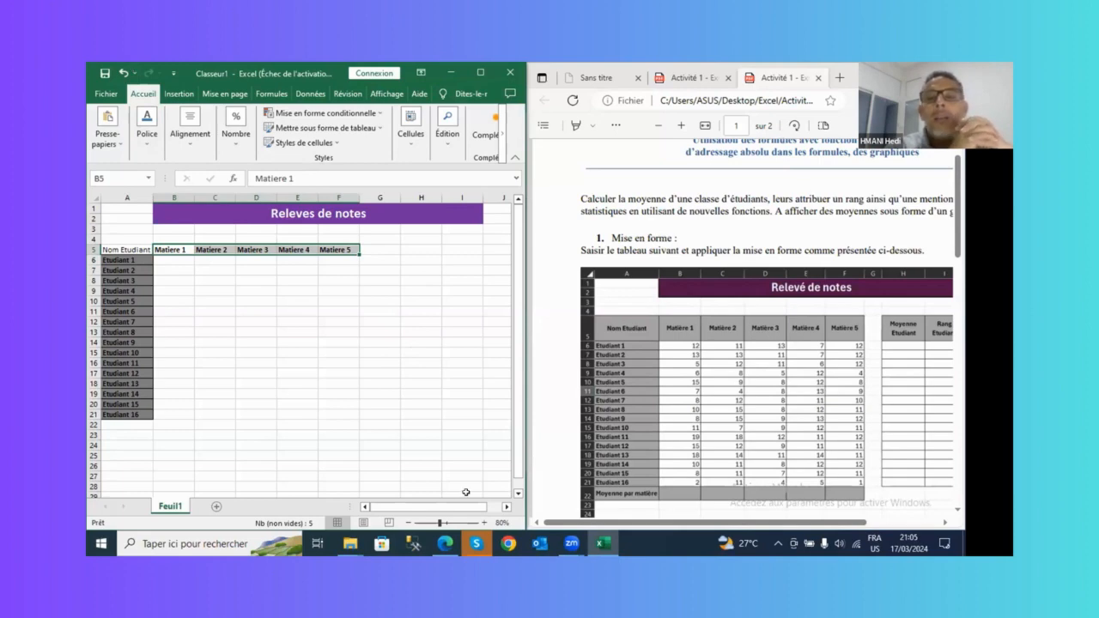
pyautogui.moveTo(441, 523); pyautogui.dragTo(450, 523)
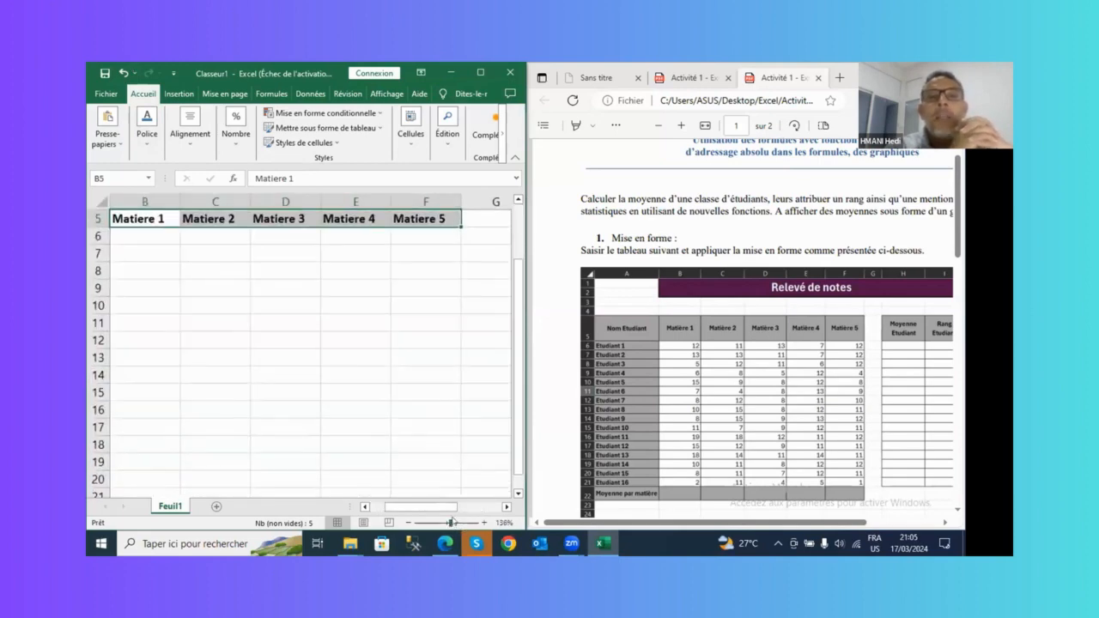
pyautogui.click(429, 523)
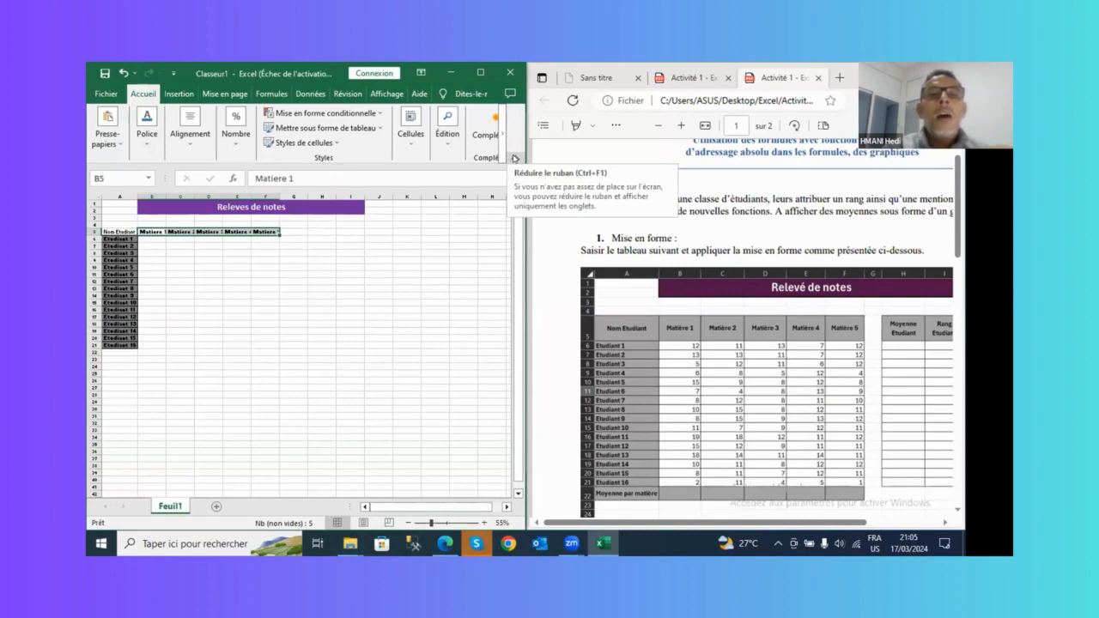
pyautogui.click(89, 76)
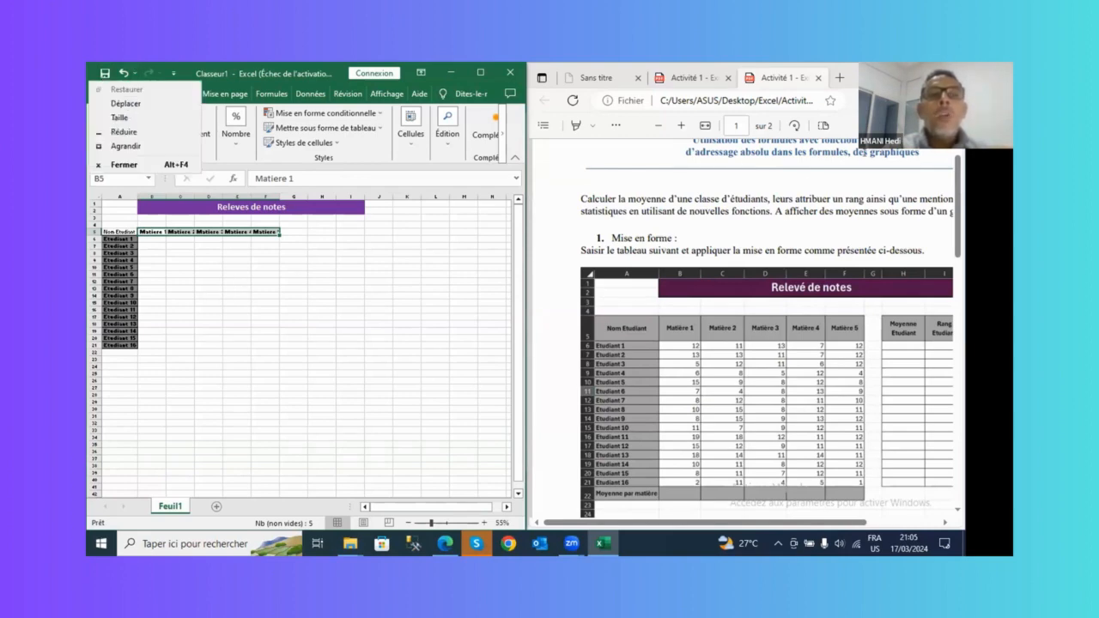
pyautogui.click(563, 334)
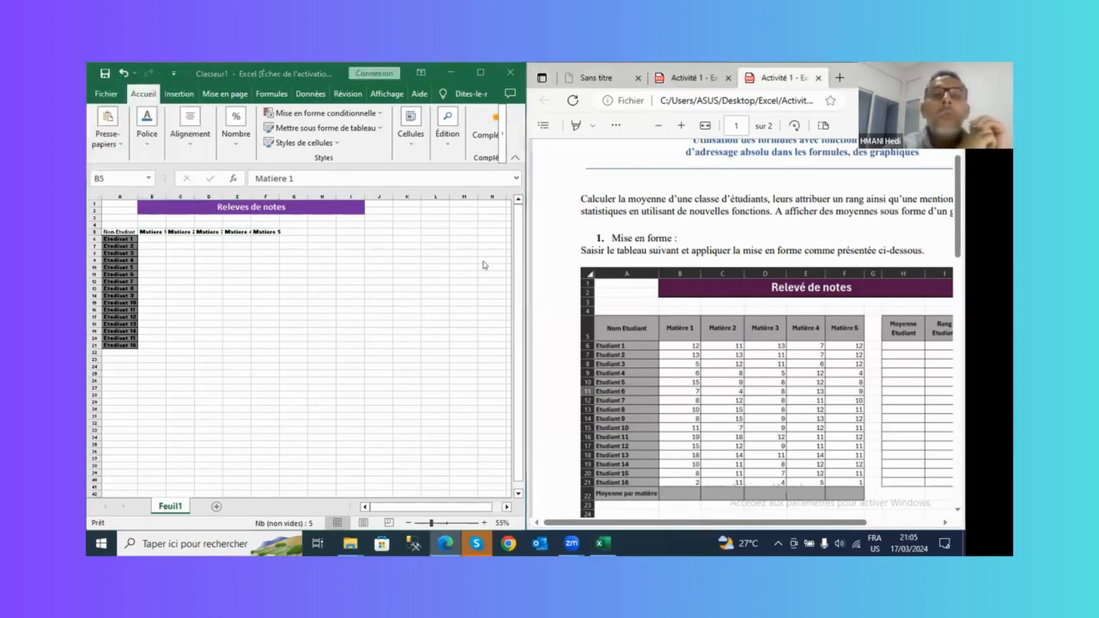
pyautogui.click(146, 204)
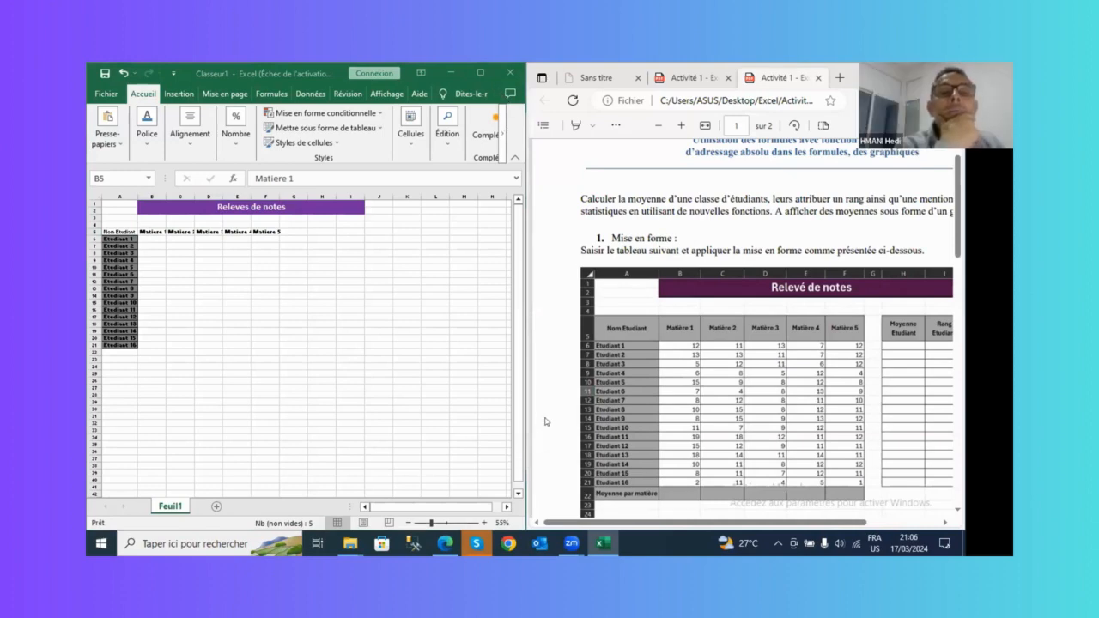
pyautogui.click(425, 283)
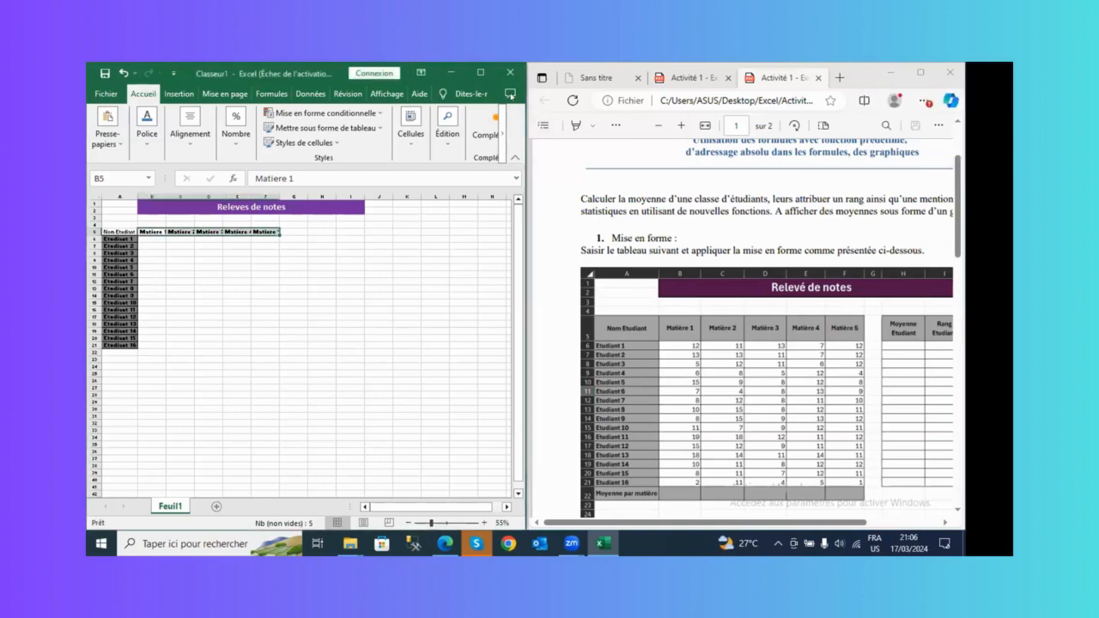
pyautogui.click(510, 94)
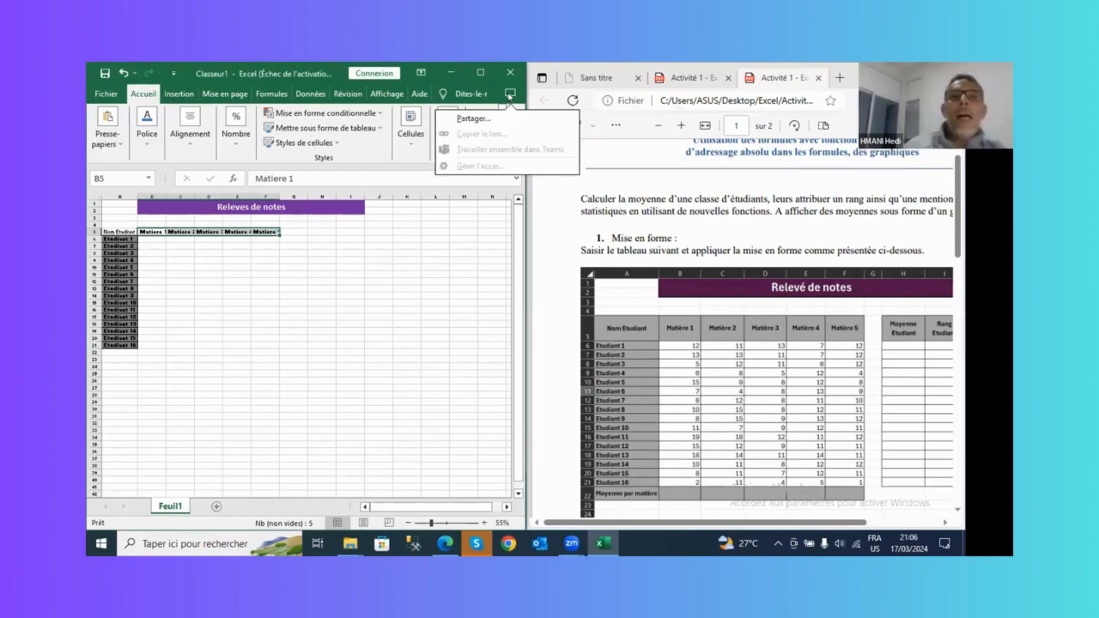
# Maximize the workbook window and zoom the sheet to 106%
pyautogui.click(426, 81)
pyautogui.doubleClick(427, 82)
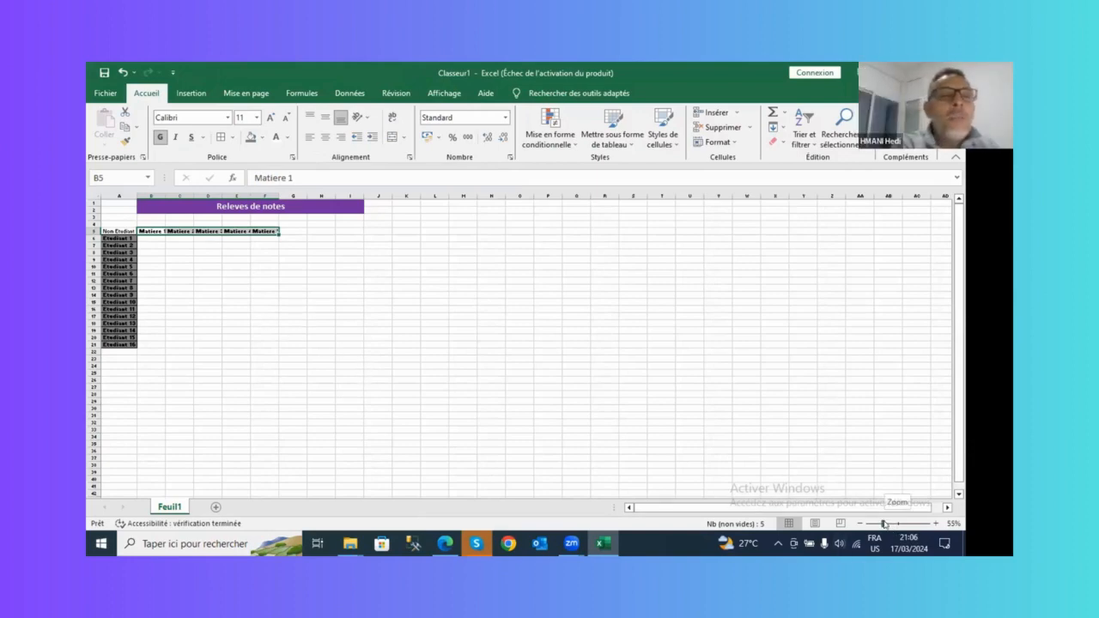
pyautogui.moveTo(885, 523)
pyautogui.mouseDown()
pyautogui.moveTo(909, 525)
pyautogui.moveTo(895, 525)
pyautogui.mouseUp()
pyautogui.click(349, 347)
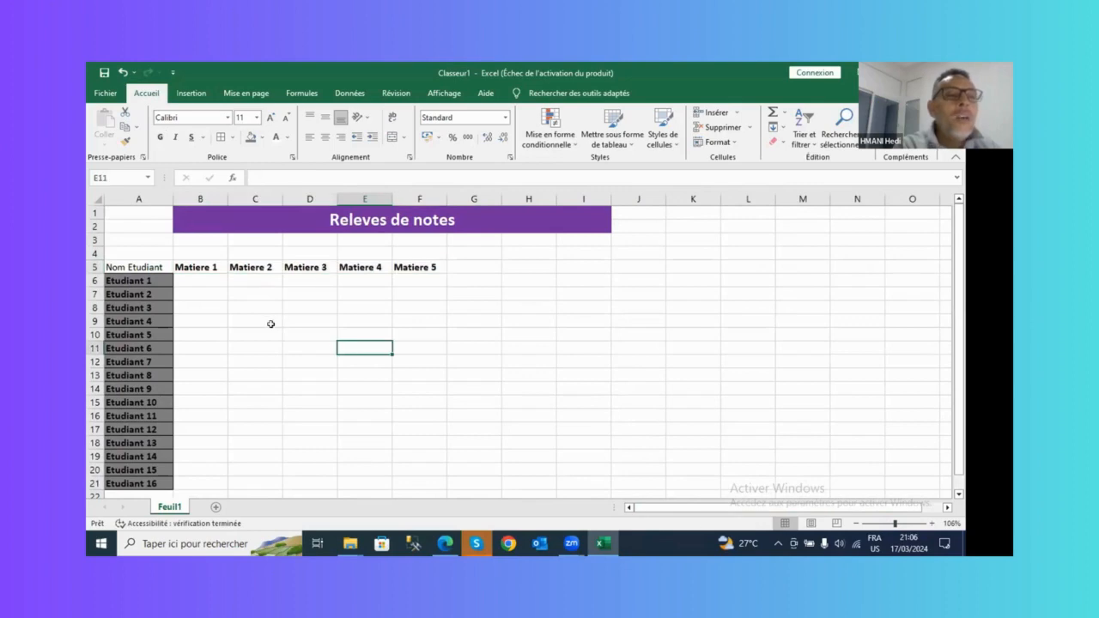
# Increase the height of header row 5 to roughly double that of the other rows
pyautogui.moveTo(183, 267); pyautogui.dragTo(434, 268)
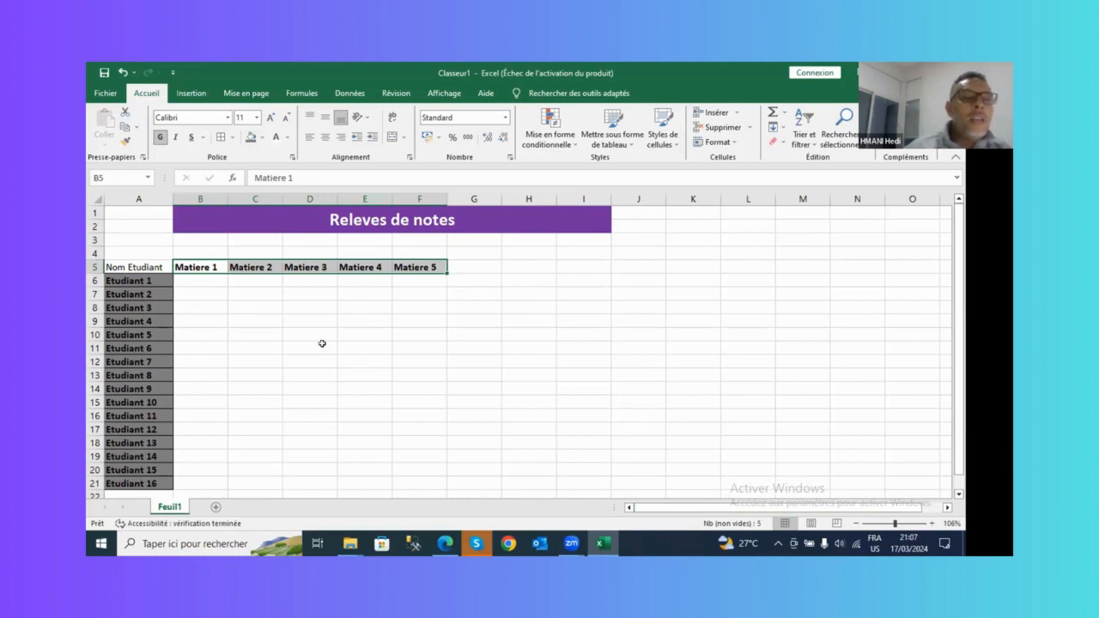
pyautogui.click(360, 324)
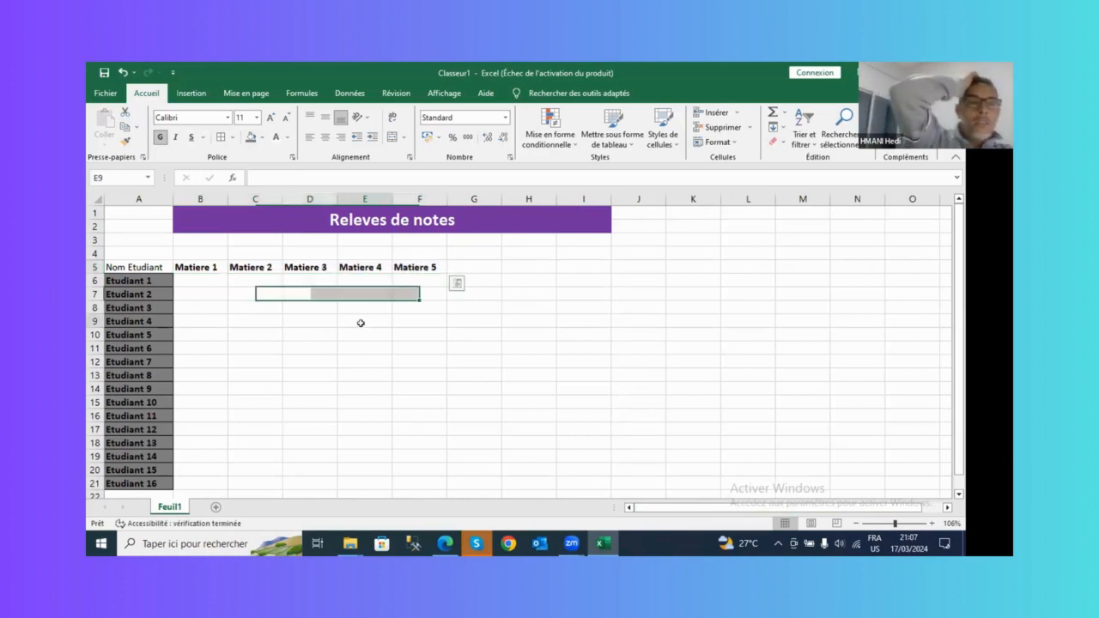
pyautogui.click(421, 267)
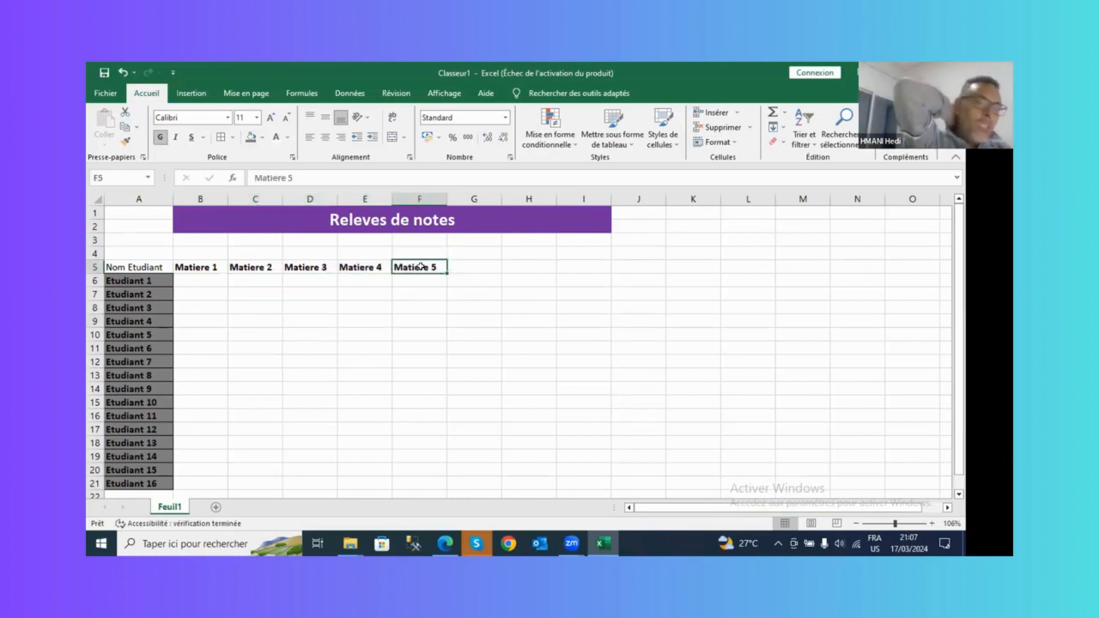
pyautogui.click(96, 267)
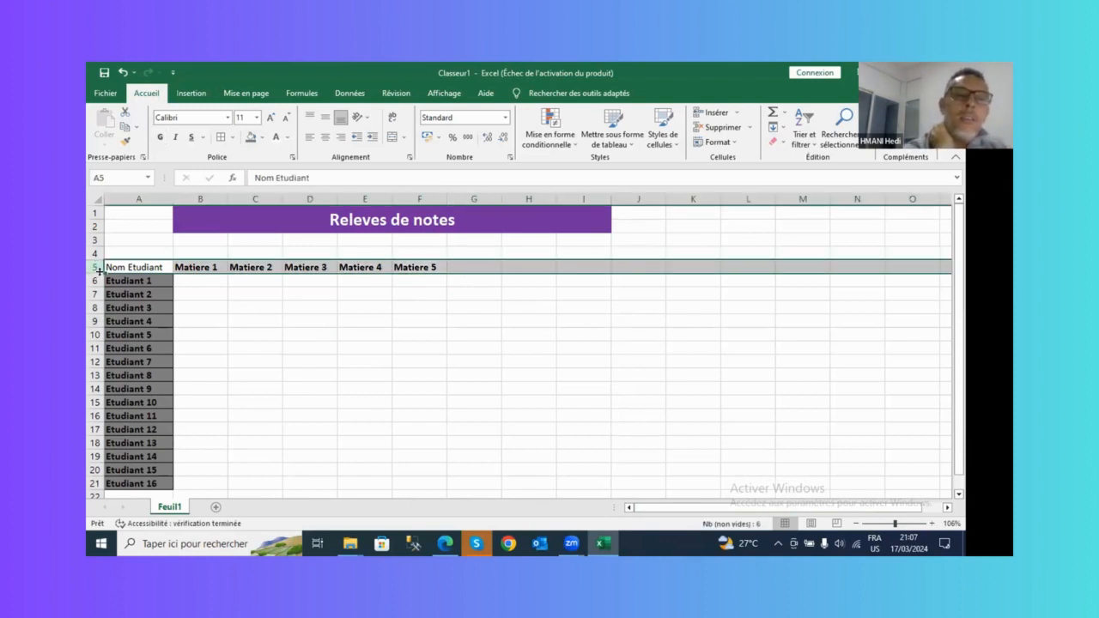
pyautogui.moveTo(99, 273); pyautogui.dragTo(97, 290)
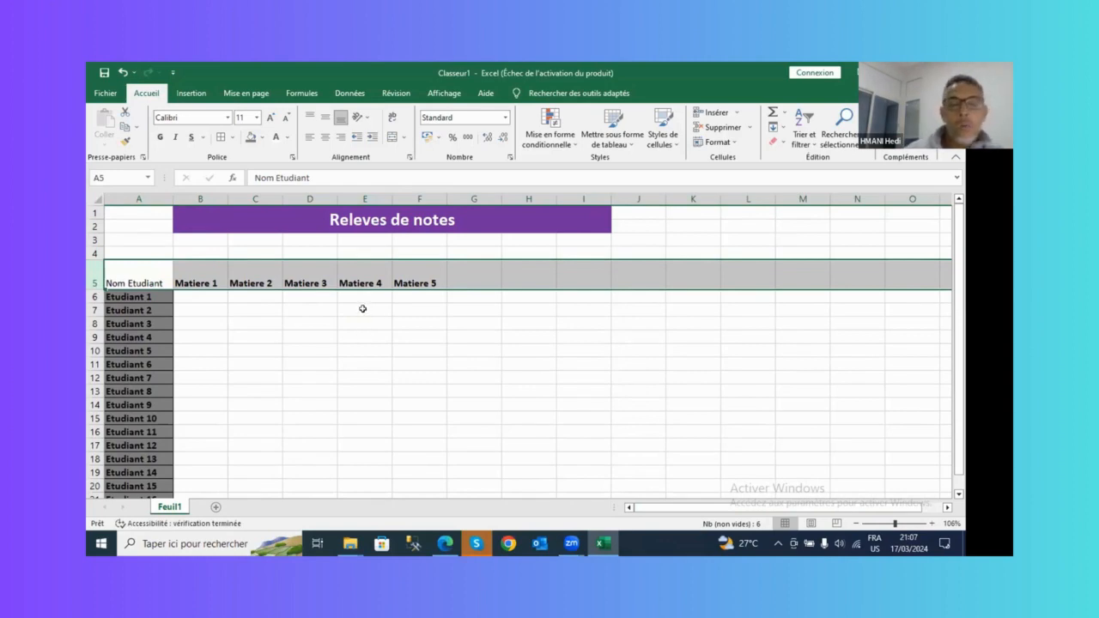
# Centre the headers in A5:F5 both vertically and horizontally within their cells
pyautogui.click(332, 307)
pyautogui.moveTo(192, 273); pyautogui.dragTo(365, 276)
pyautogui.moveTo(129, 273); pyautogui.dragTo(425, 279)
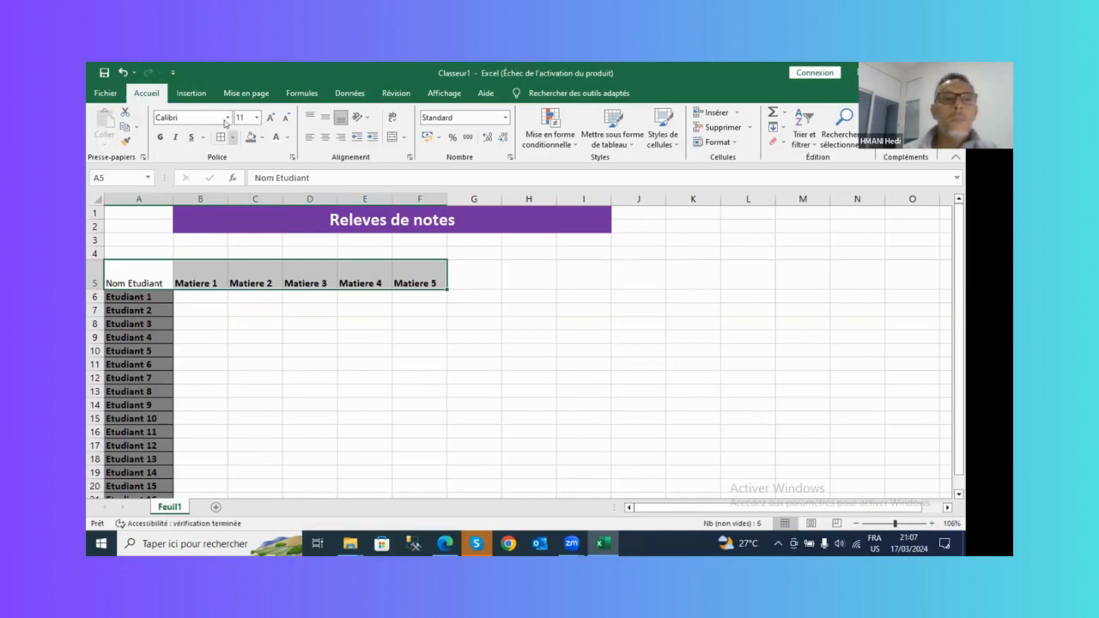
pyautogui.click(325, 118)
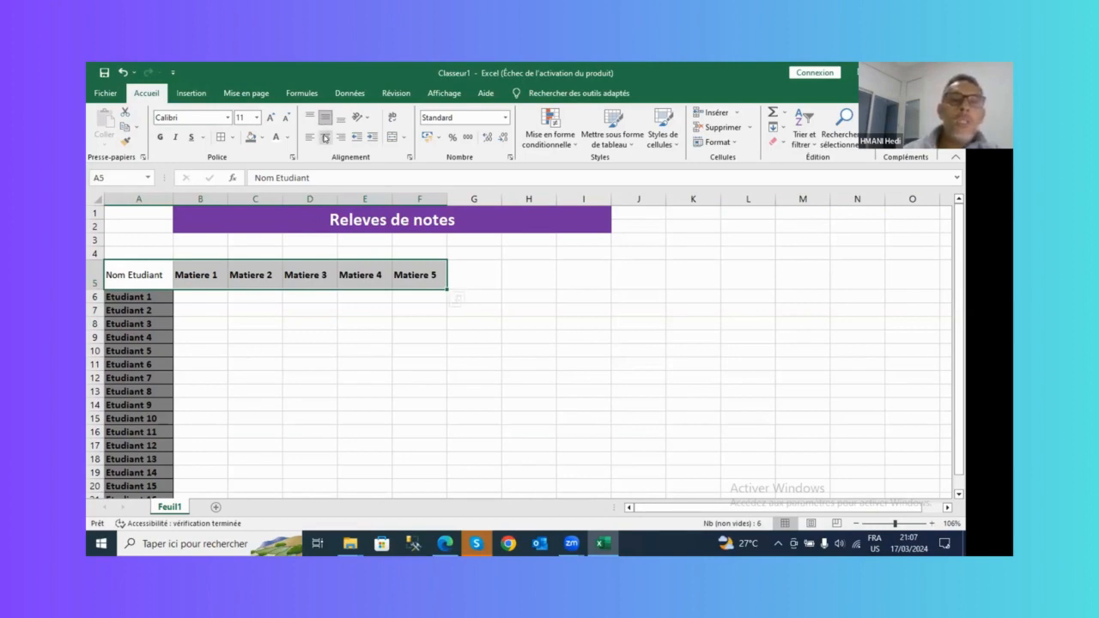
pyautogui.click(325, 137)
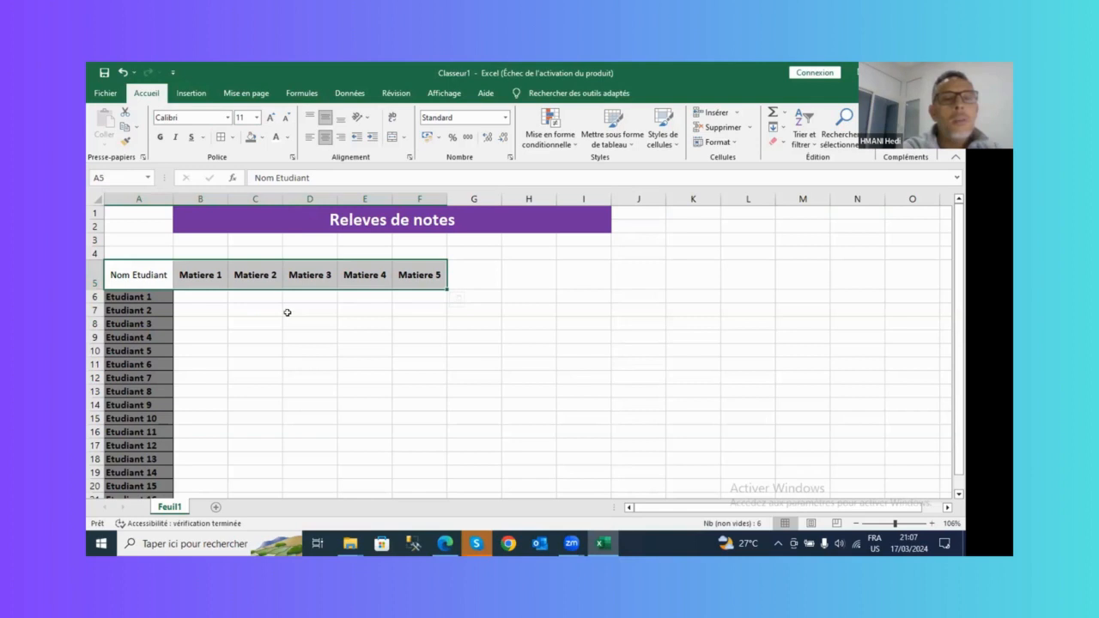
# Make all the headers in A5:F5 bold and apply all borders to them
pyautogui.click(160, 138)
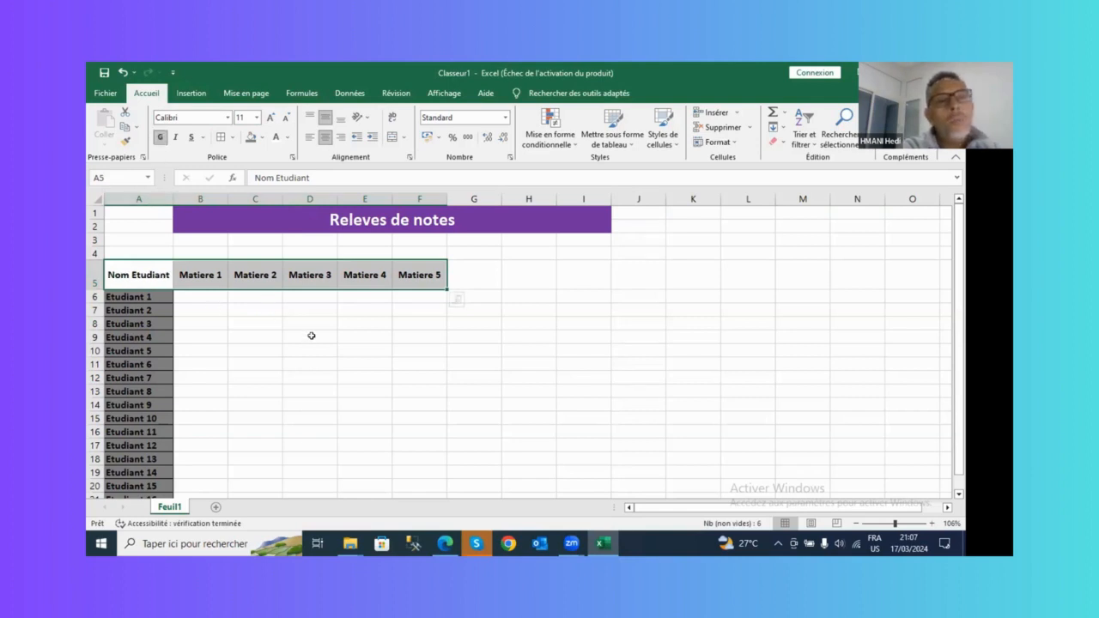
pyautogui.click(221, 137)
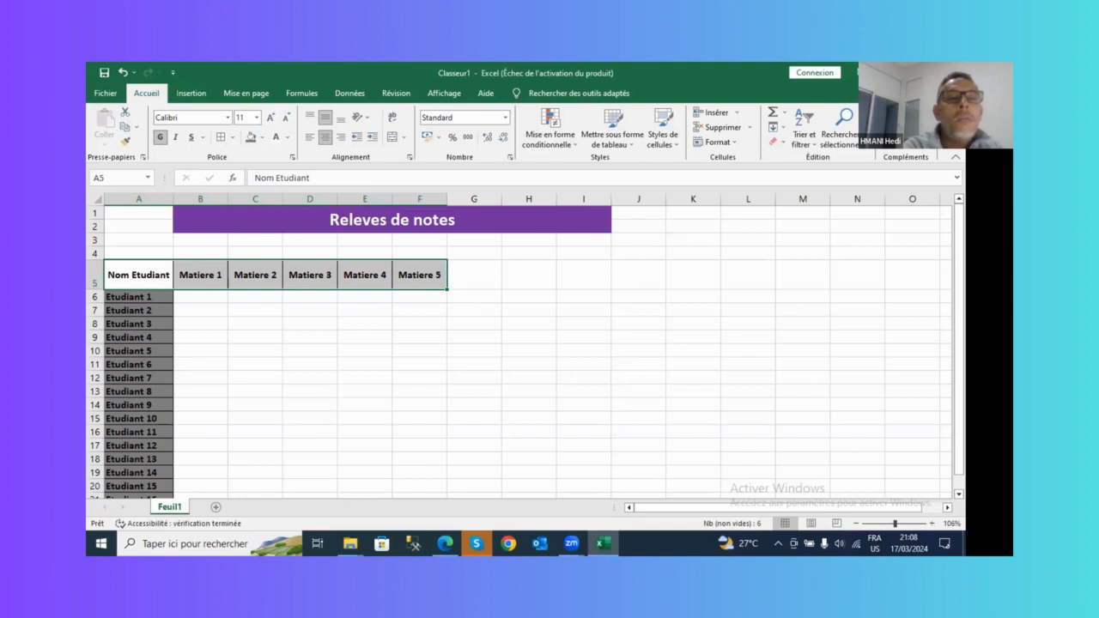
pyautogui.click(261, 138)
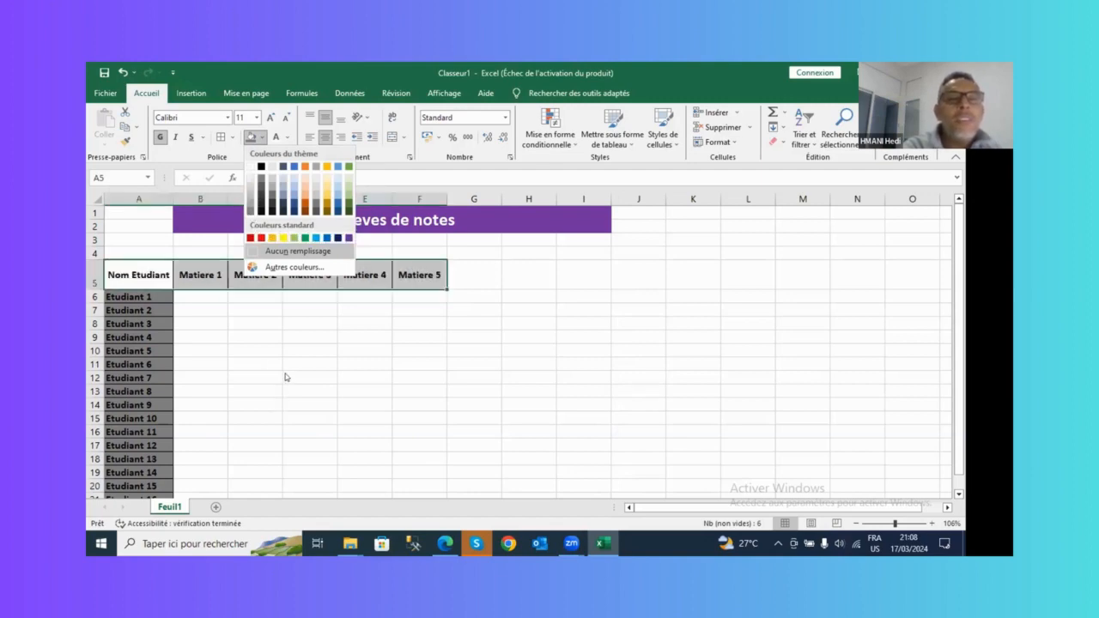
pyautogui.press('Escape')
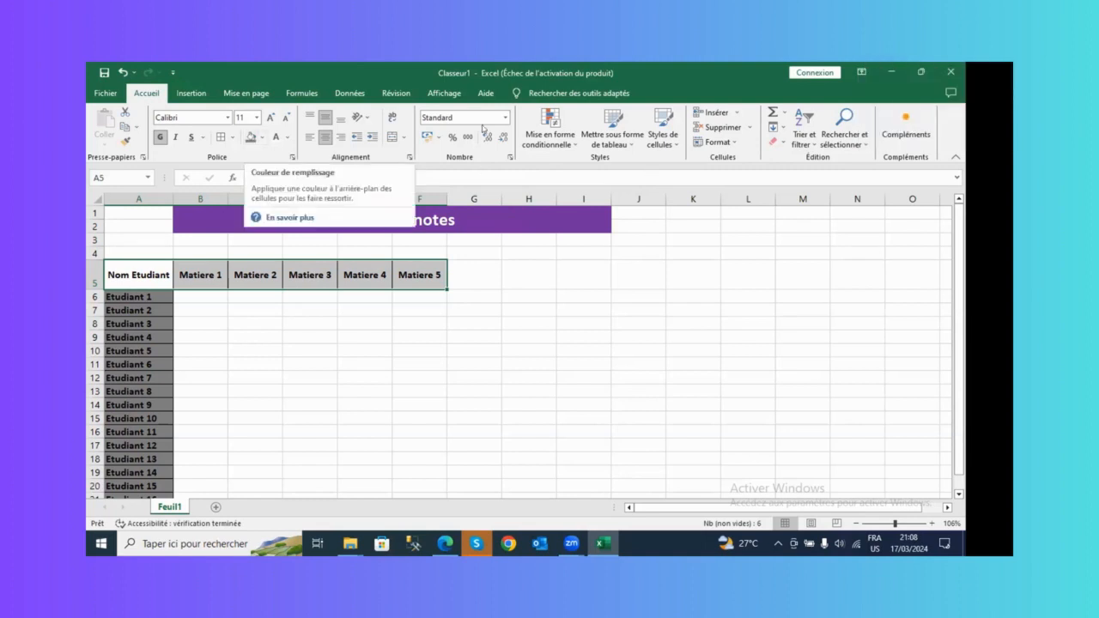
# Fill the subject headers B5:F5 and the "Nom Etudiant" cell A5 with the same dark grey as the student labels
pyautogui.click(198, 366)
pyautogui.moveTo(197, 273); pyautogui.dragTo(433, 275)
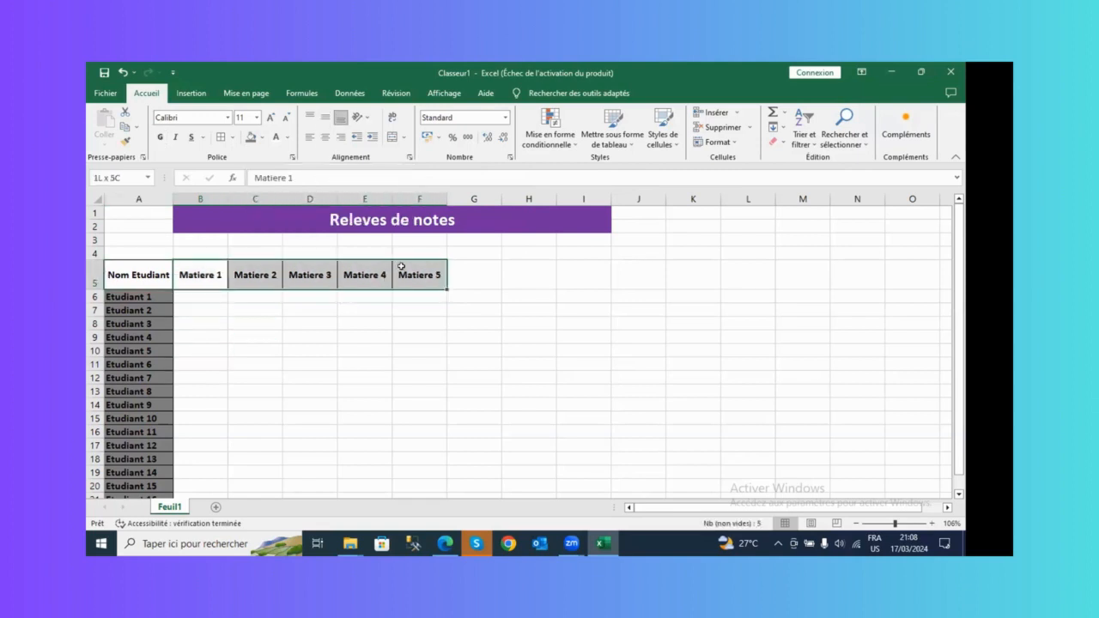
pyautogui.click(248, 137)
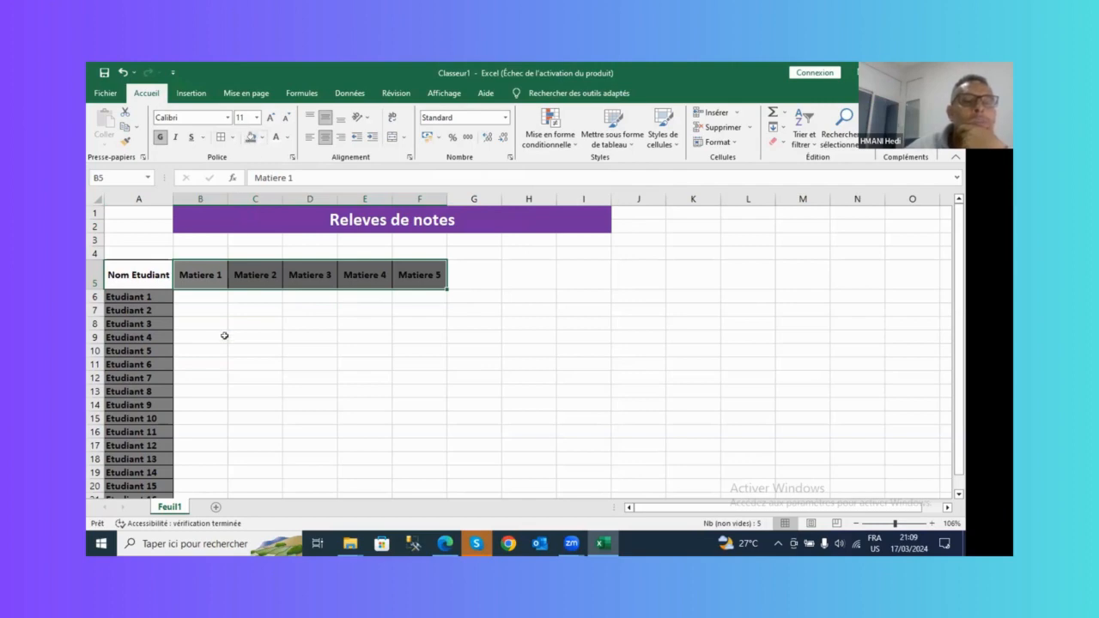
pyautogui.click(230, 361)
pyautogui.click(114, 273)
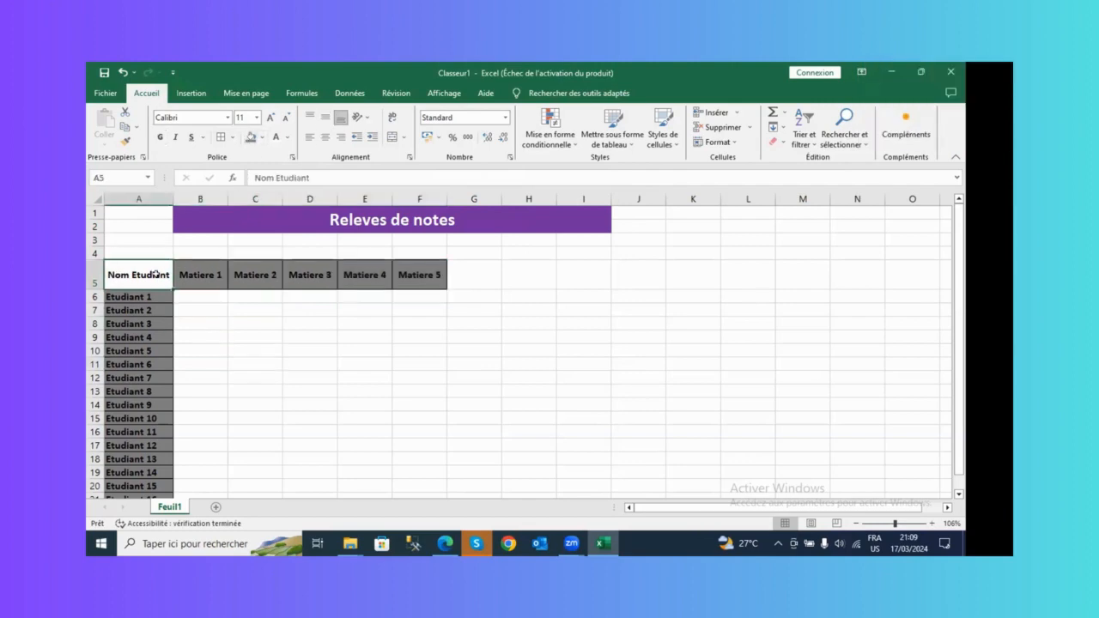
pyautogui.click(248, 138)
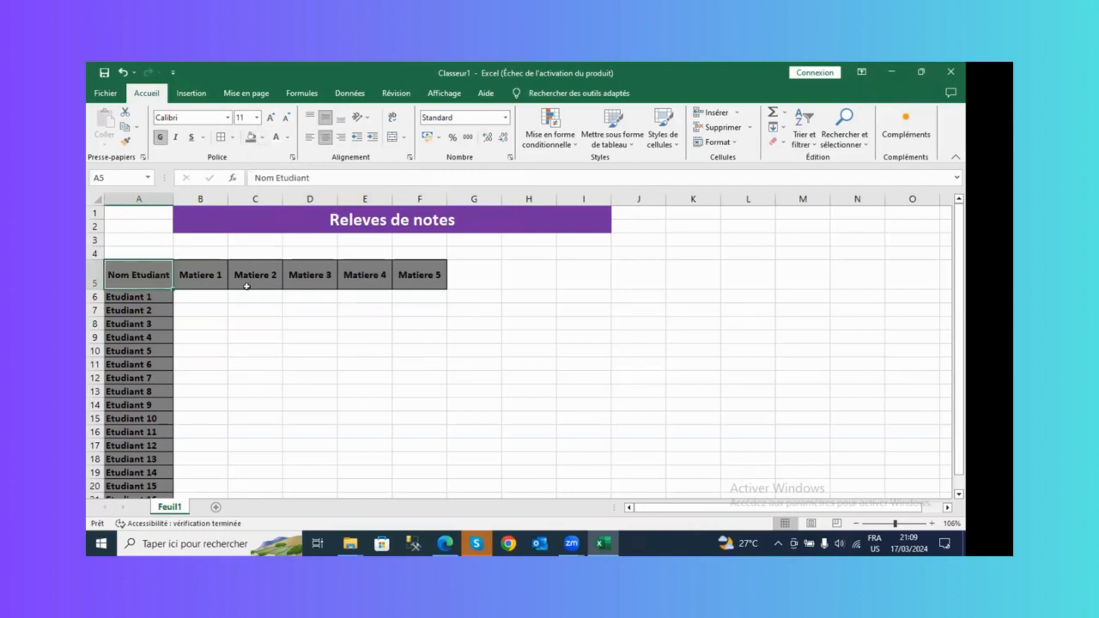
pyautogui.click(256, 353)
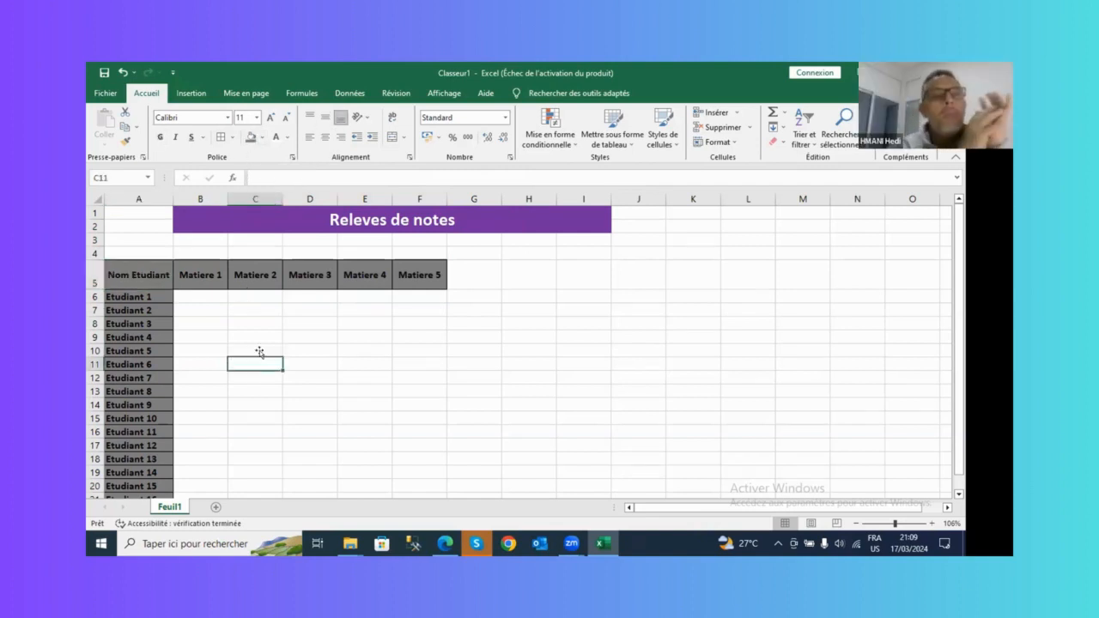
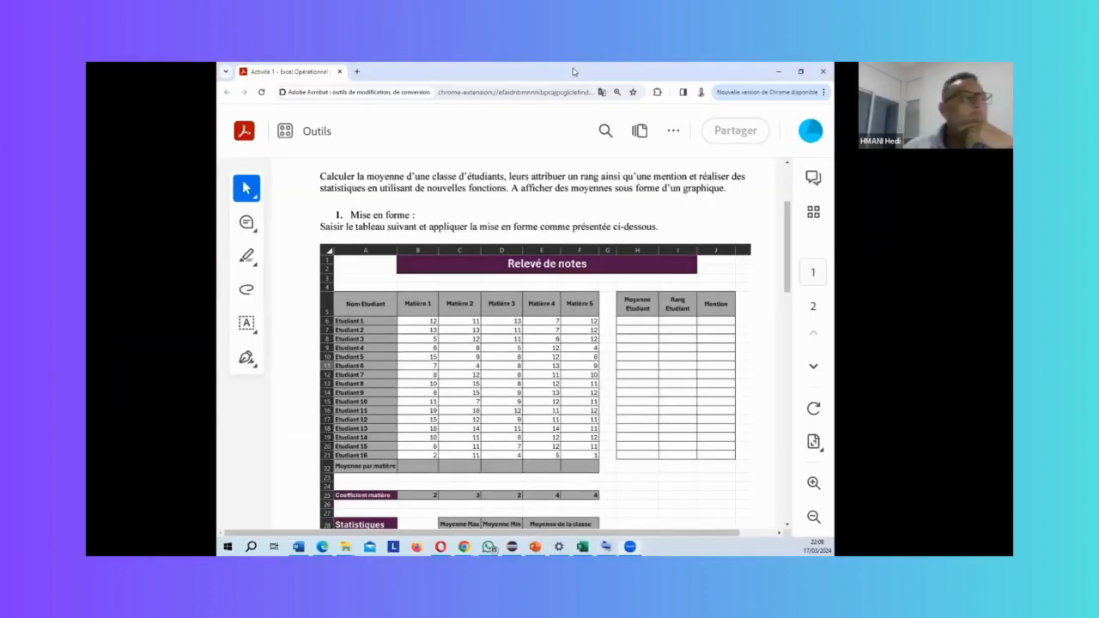
# Switch from the PDF to the Excel workbook and fill the "Etudiant 1" cell A6 with dark grey
pyautogui.hotkey('alt', 'Tab')
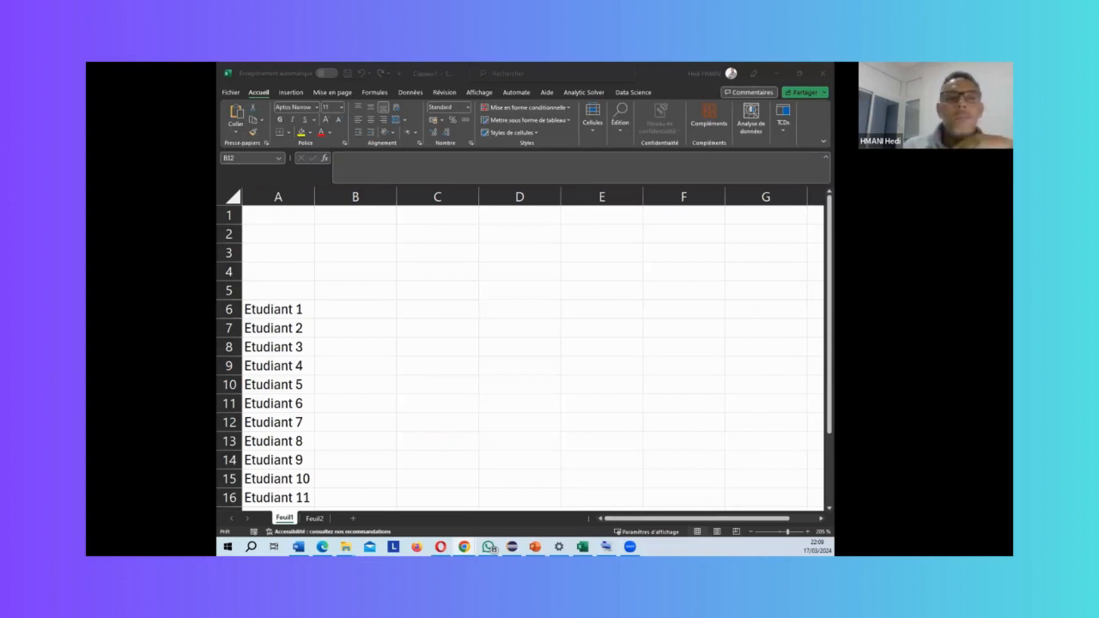
pyautogui.click(339, 292)
pyautogui.click(338, 289)
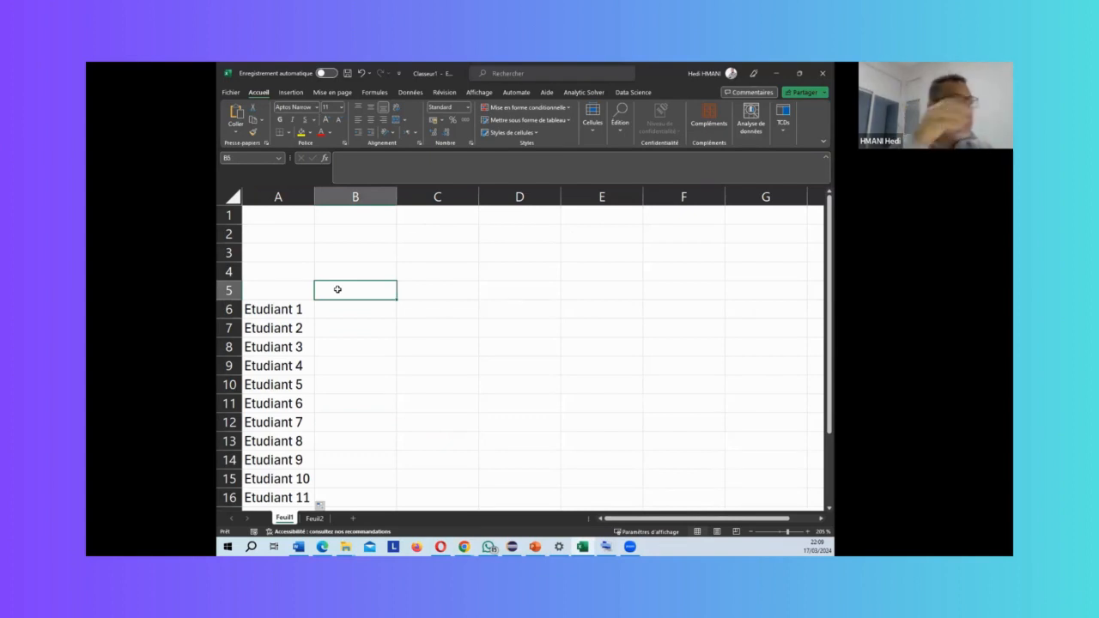
pyautogui.click(265, 305)
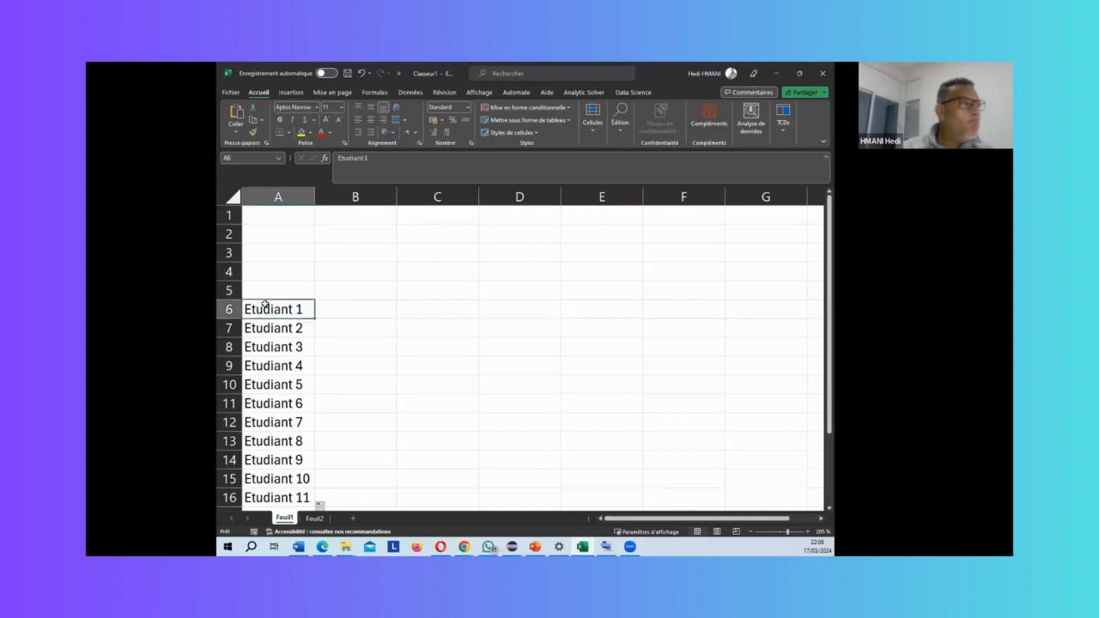
pyautogui.click(311, 134)
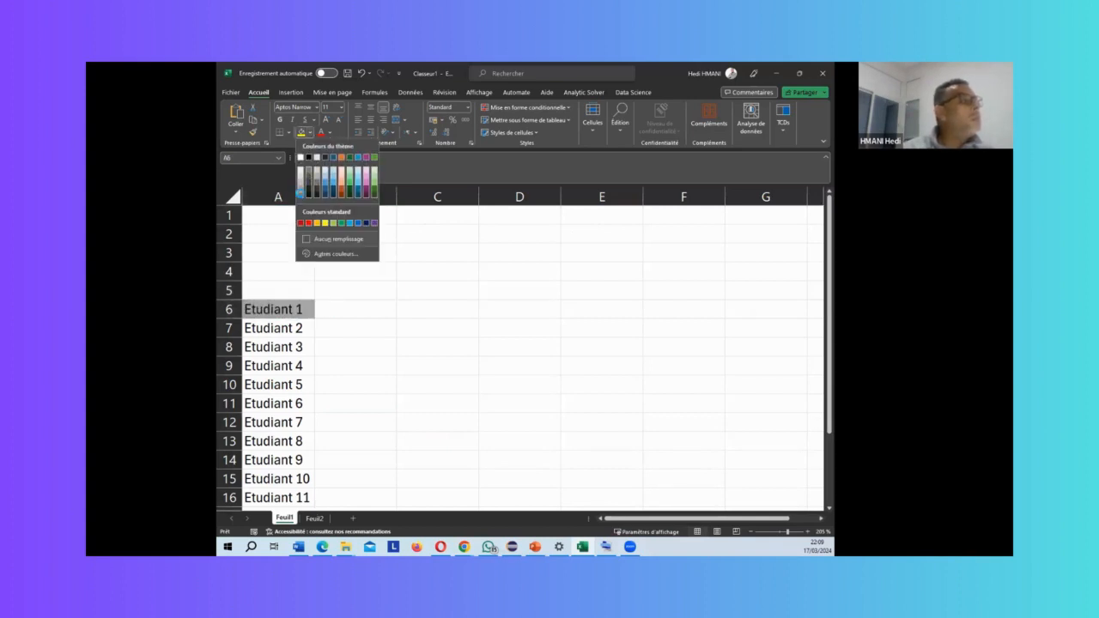
pyautogui.click(300, 193)
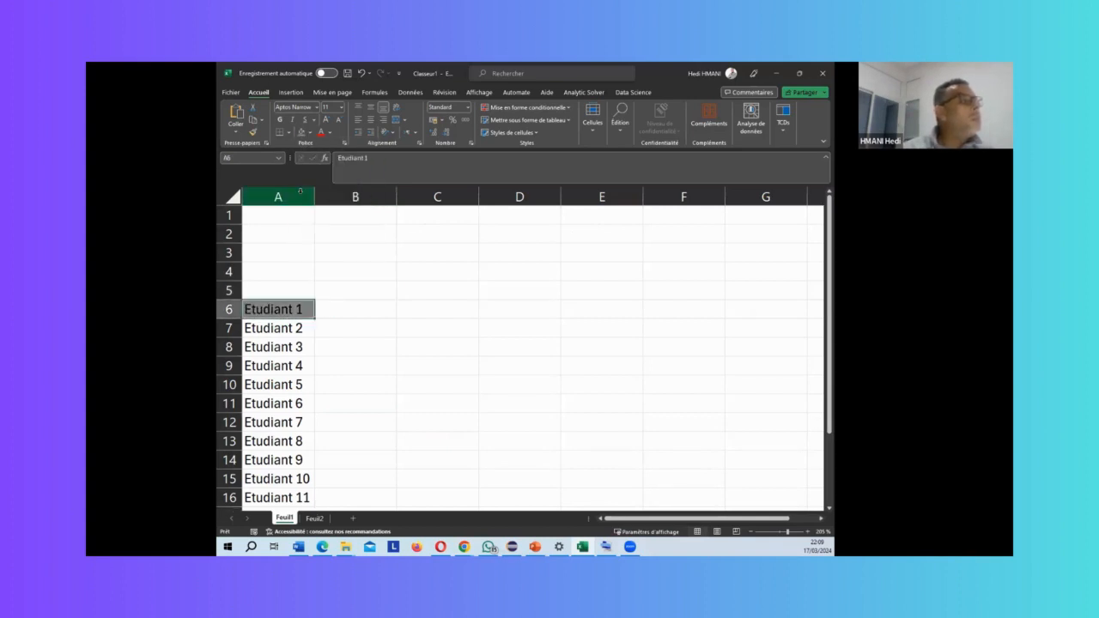
# Add borders to the "Etudiant 1" cell A6 and make its text bold
pyautogui.click(289, 133)
pyautogui.click(326, 227)
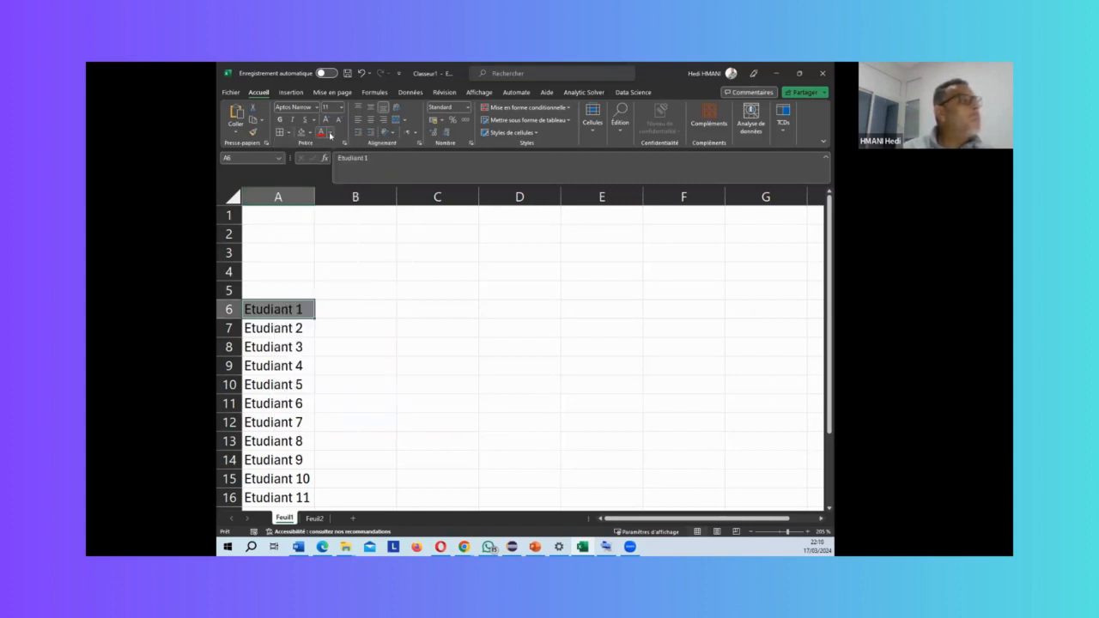
pyautogui.click(279, 119)
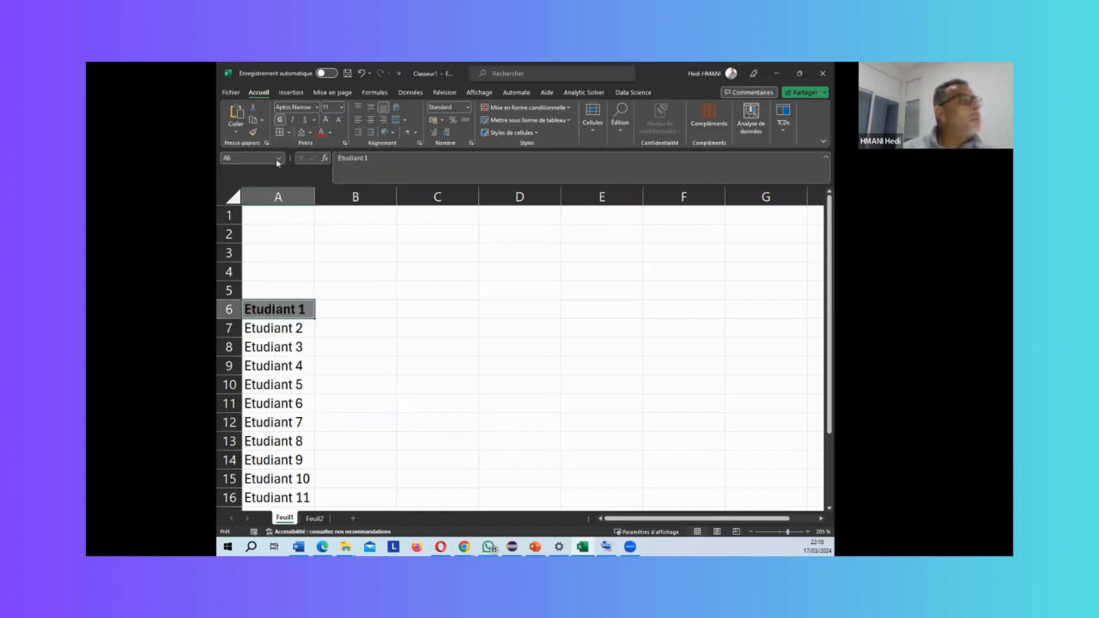
# Fill the formatted "Etudiant 1" cell down the whole student list and auto-fit the width of column A
pyautogui.doubleClick(313, 318)
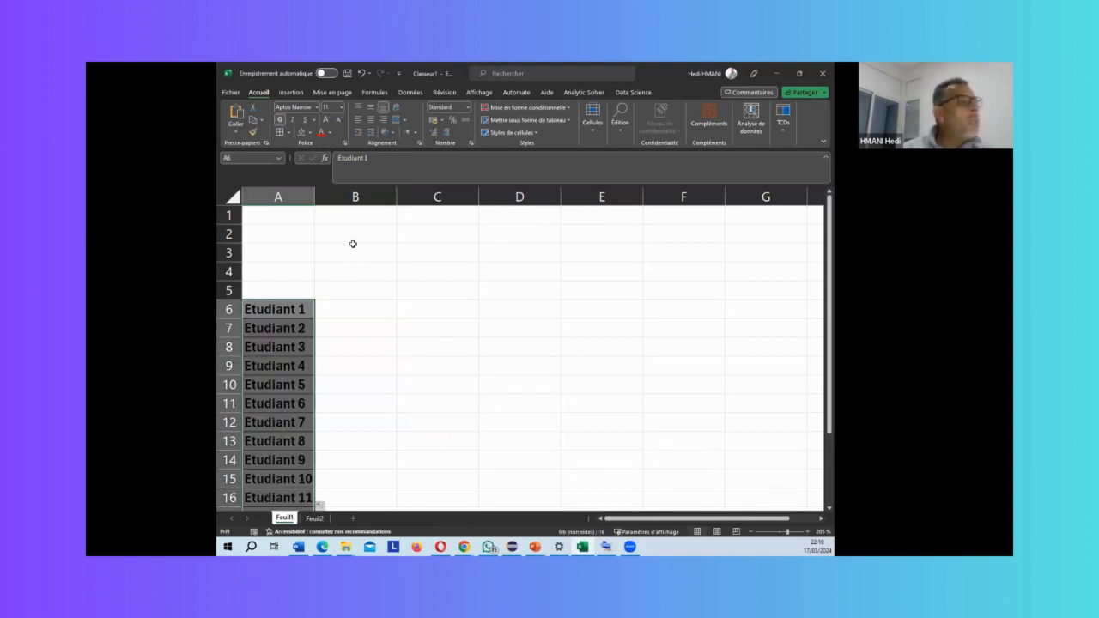
pyautogui.doubleClick(315, 196)
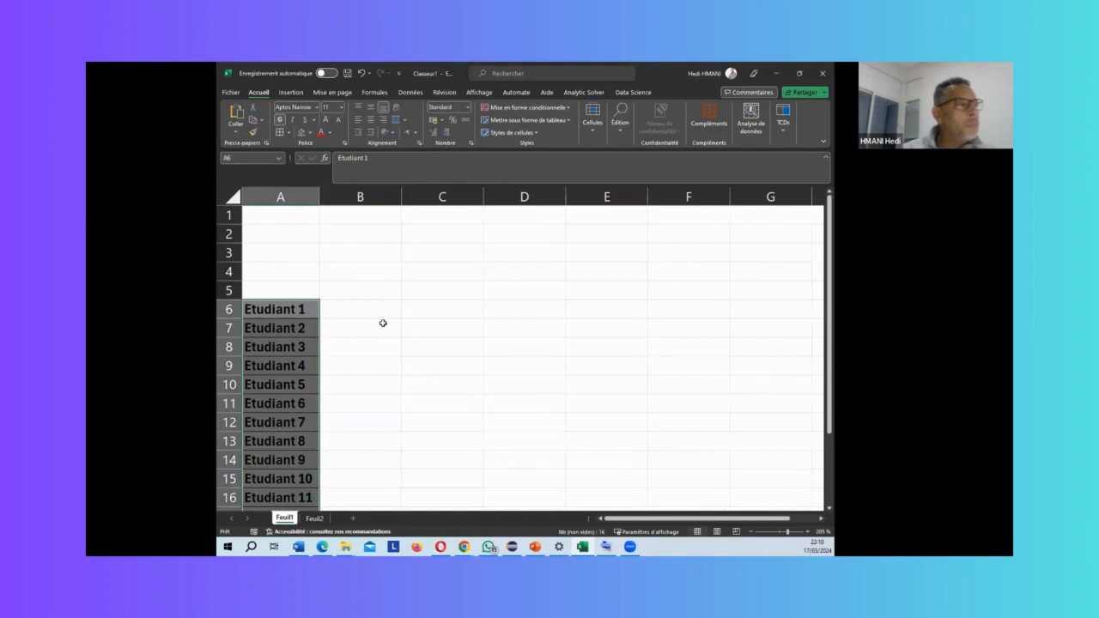
pyautogui.click(399, 364)
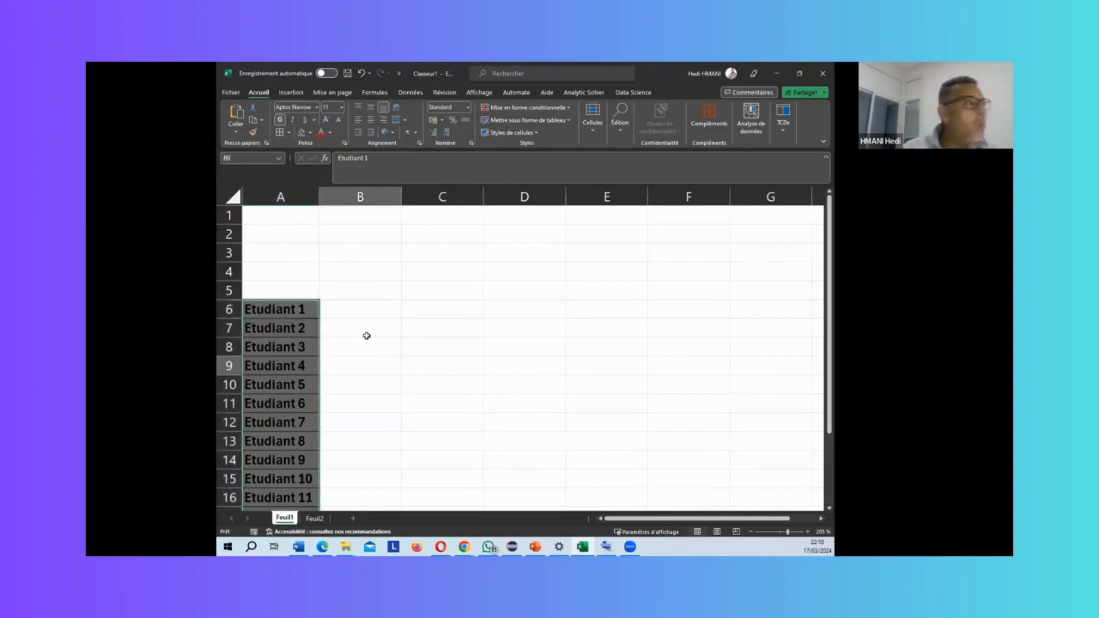
# Enter "Matière 1" in B5 and extend the series across to "Matière 5" in F5
pyautogui.click(330, 289)
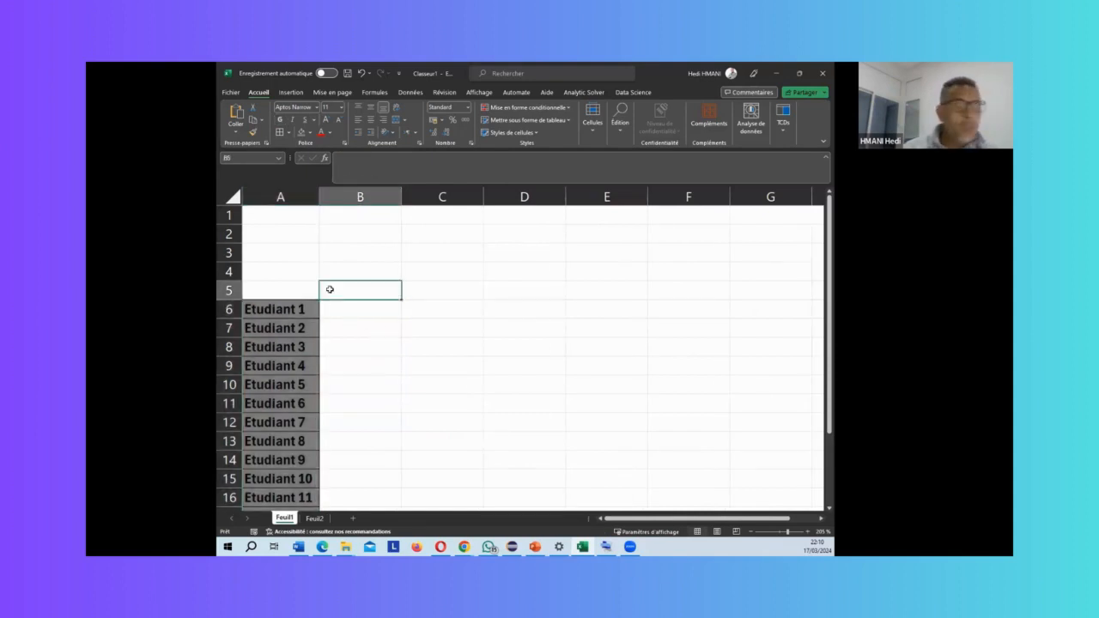
pyautogui.write('Mat')
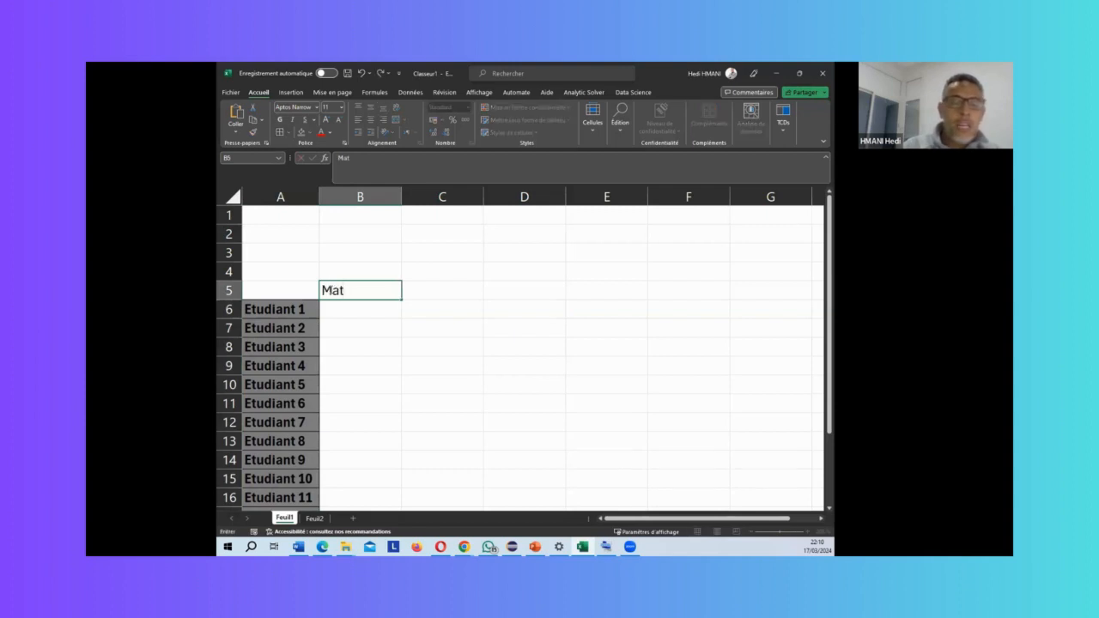
pyautogui.write('ière 1')
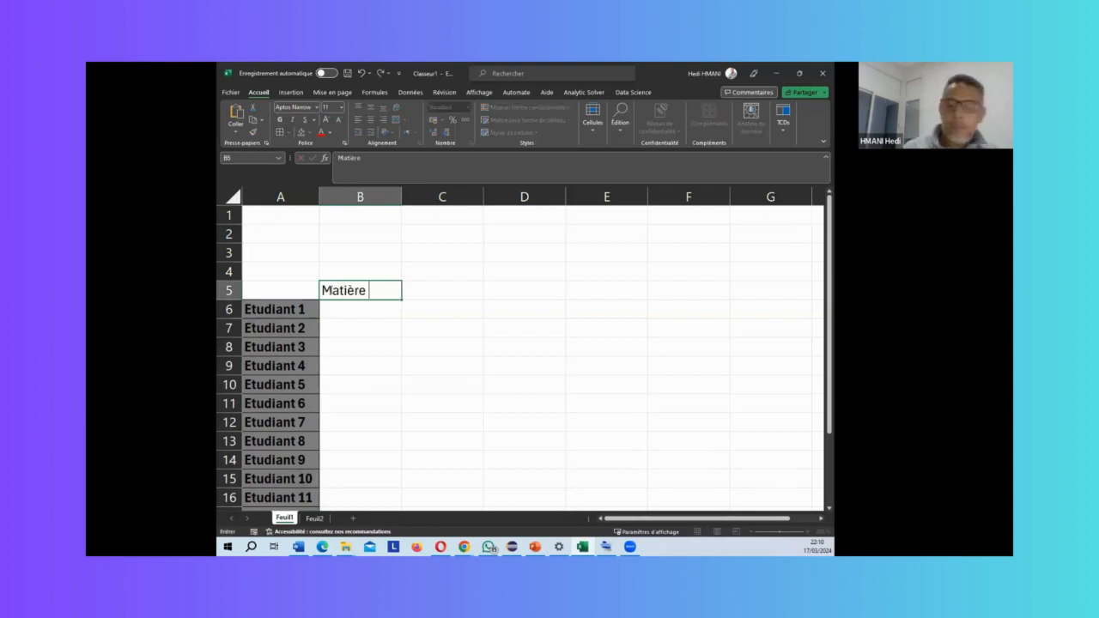
pyautogui.click(375, 319)
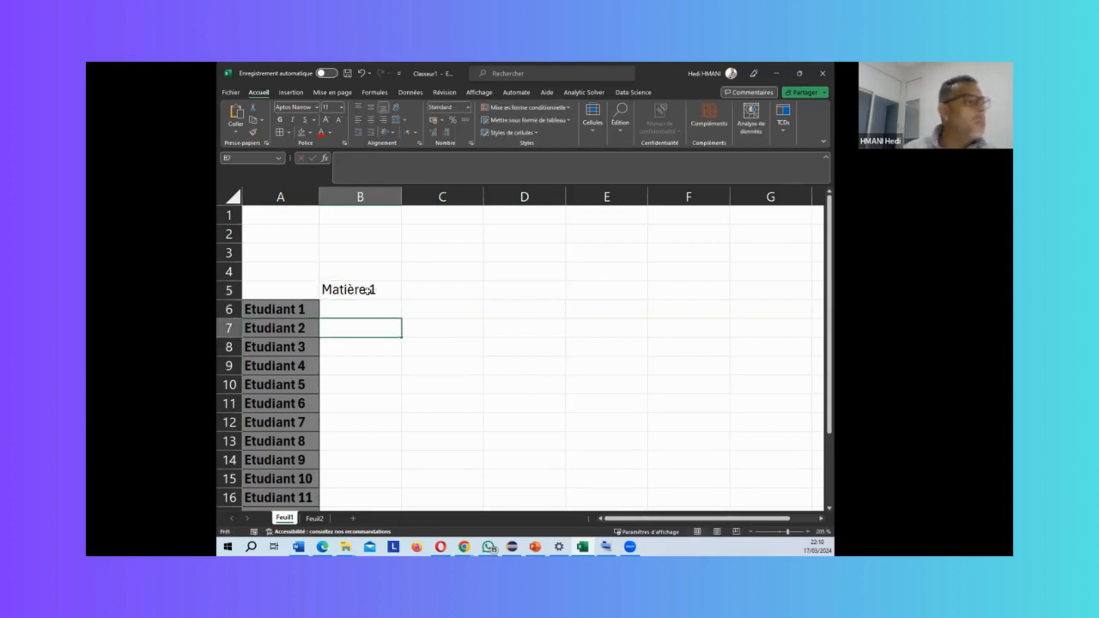
pyautogui.click(368, 290)
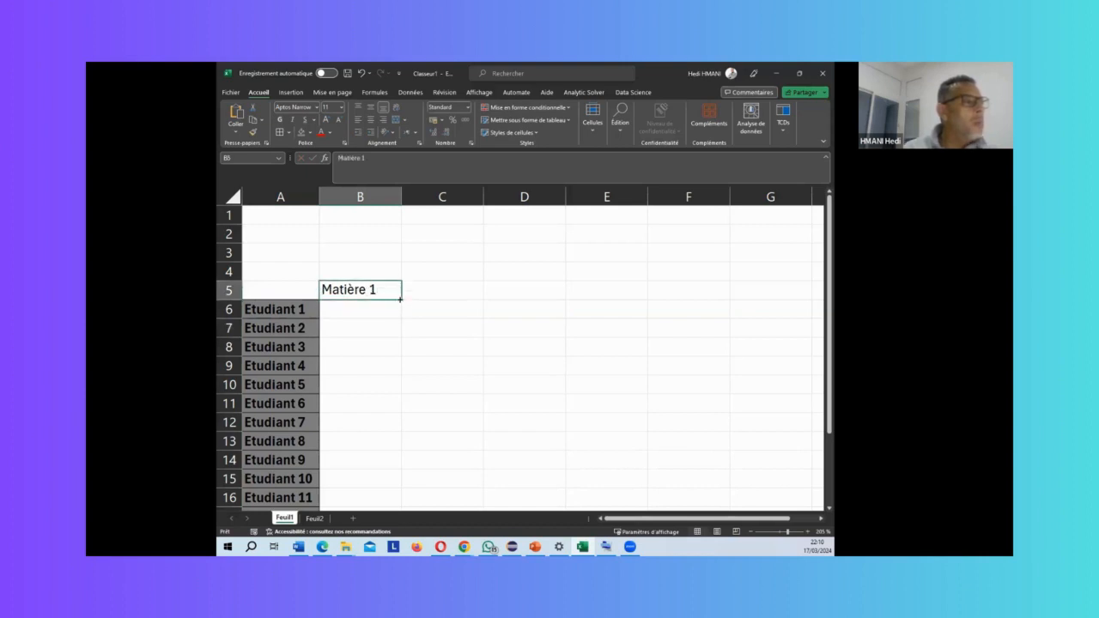
pyautogui.moveTo(401, 299); pyautogui.dragTo(615, 298)
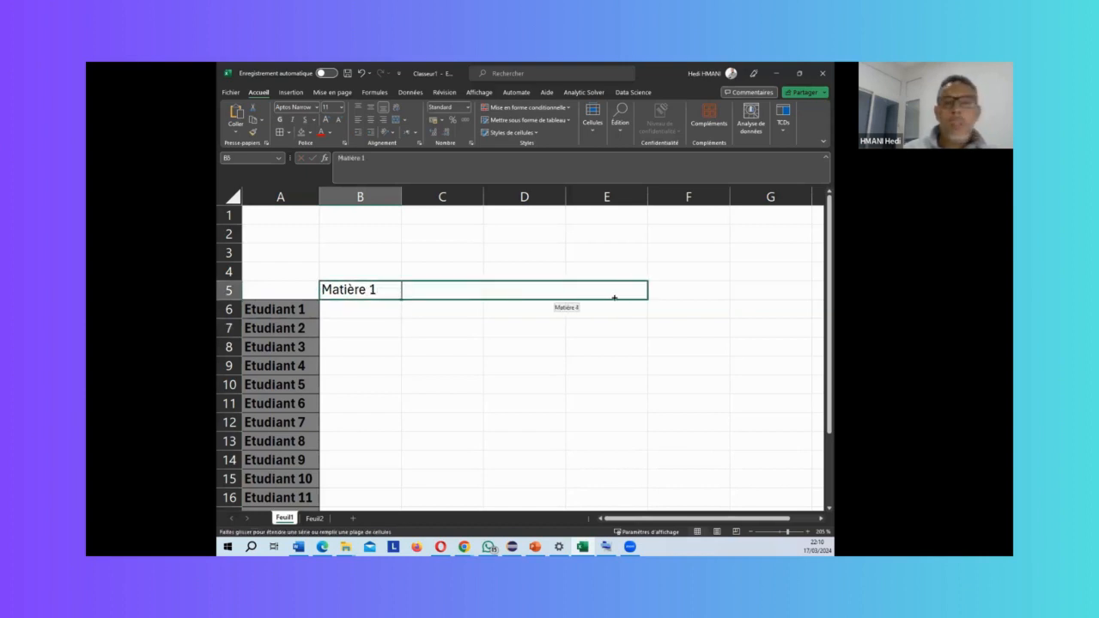
pyautogui.moveTo(686, 295); pyautogui.dragTo(697, 292)
pyautogui.click(462, 337)
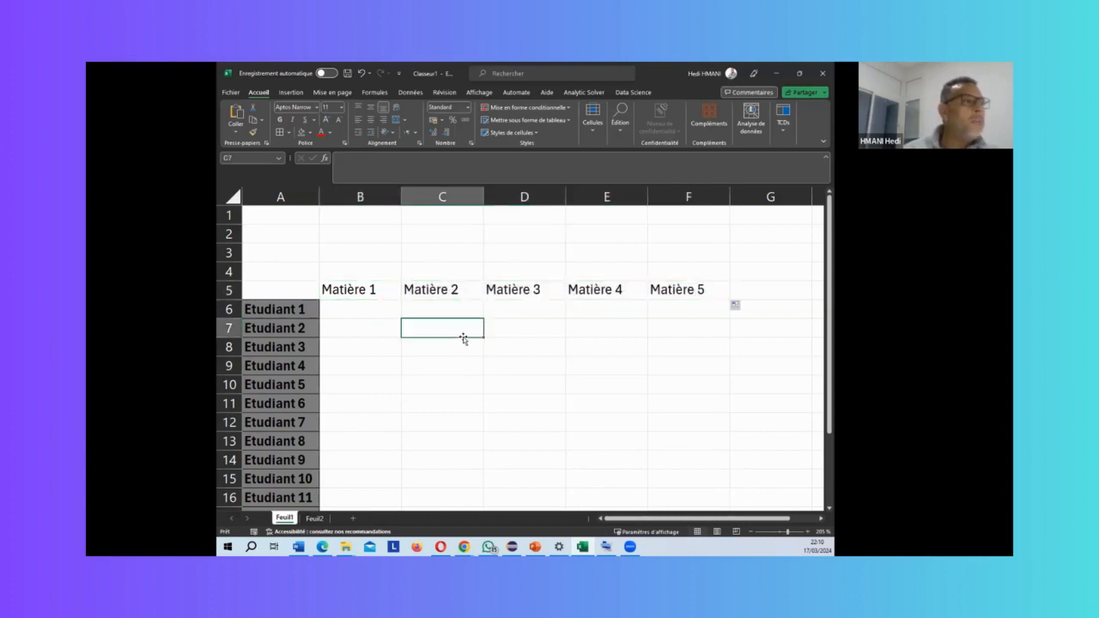
# Enter the header "Nom Etudiant" in A5 above the student labels
pyautogui.click(295, 292)
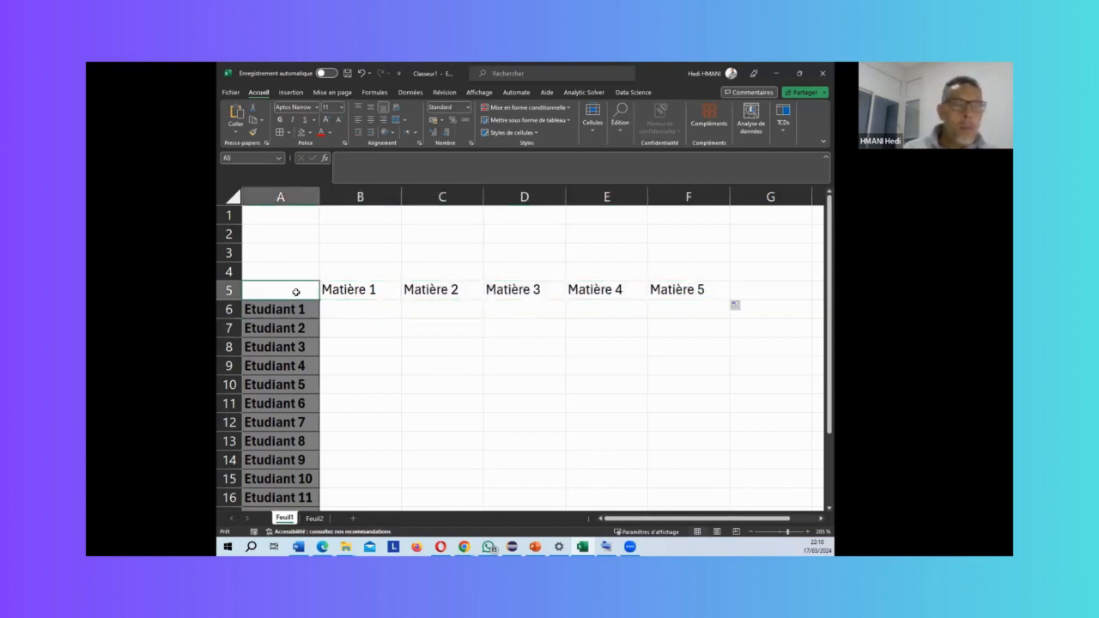
pyautogui.write('Nom E')
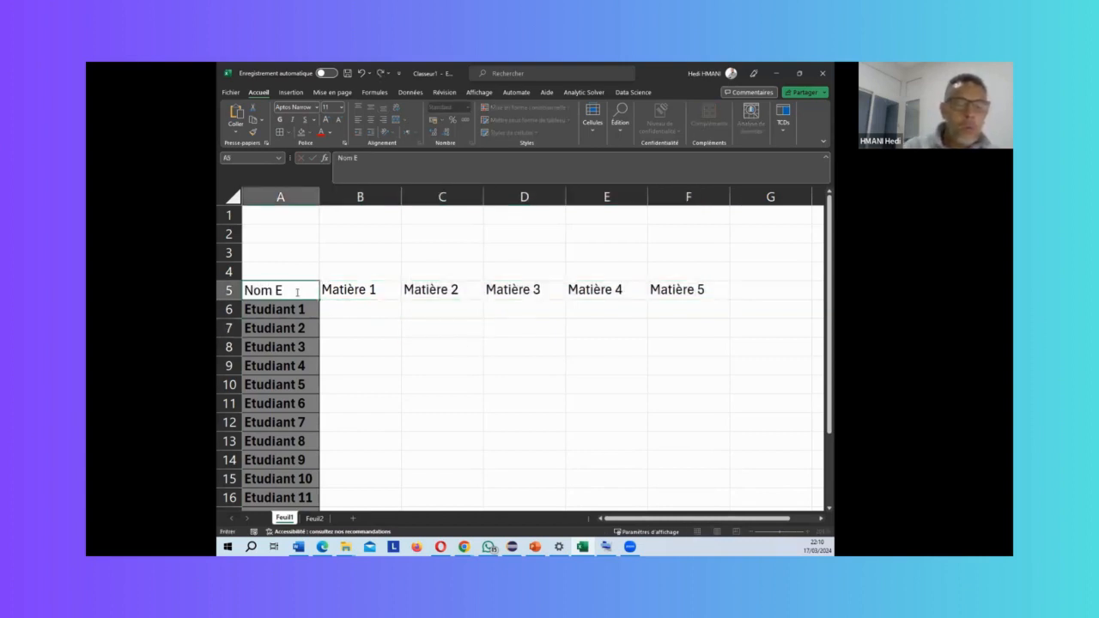
pyautogui.write('tudiant')
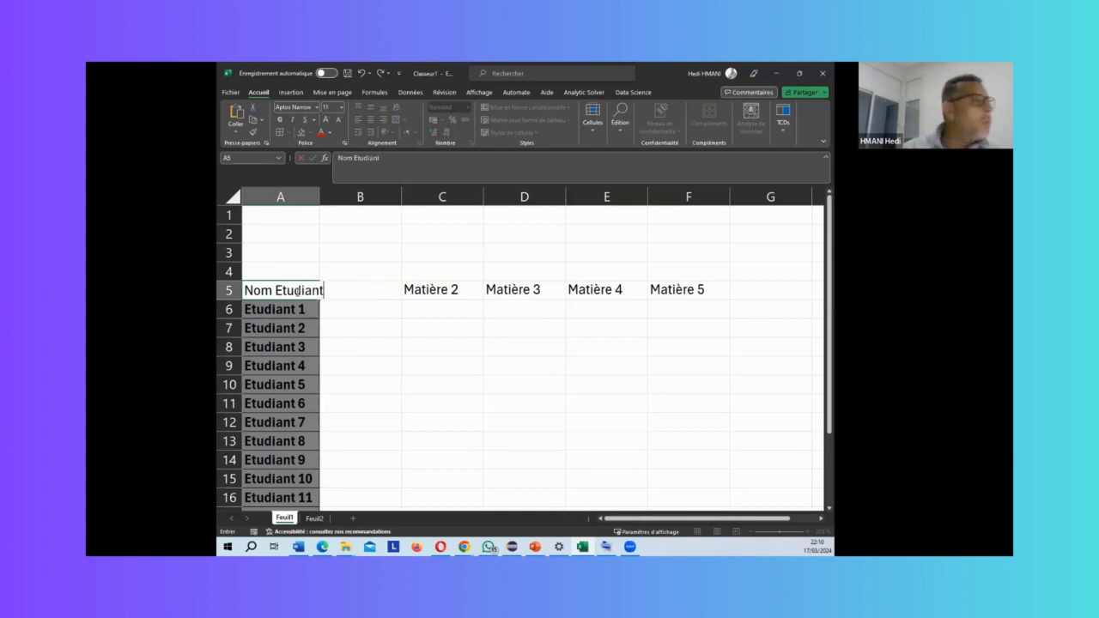
pyautogui.click(345, 351)
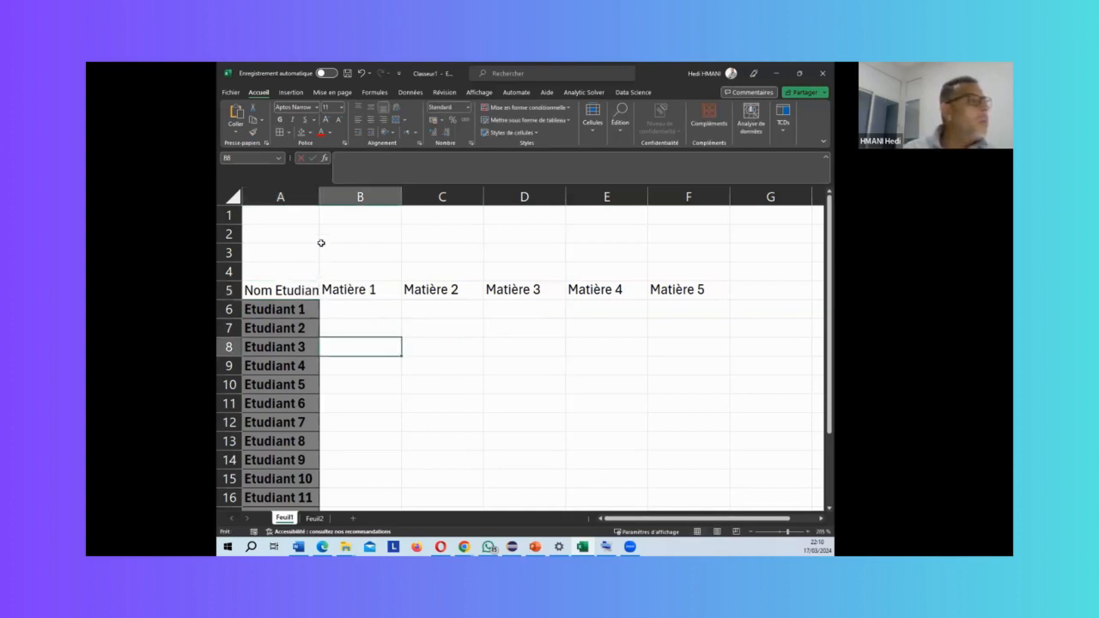
# Auto-fit column A to the "Nom Etudiant" header and make header row 5 about twice as tall
pyautogui.doubleClick(319, 197)
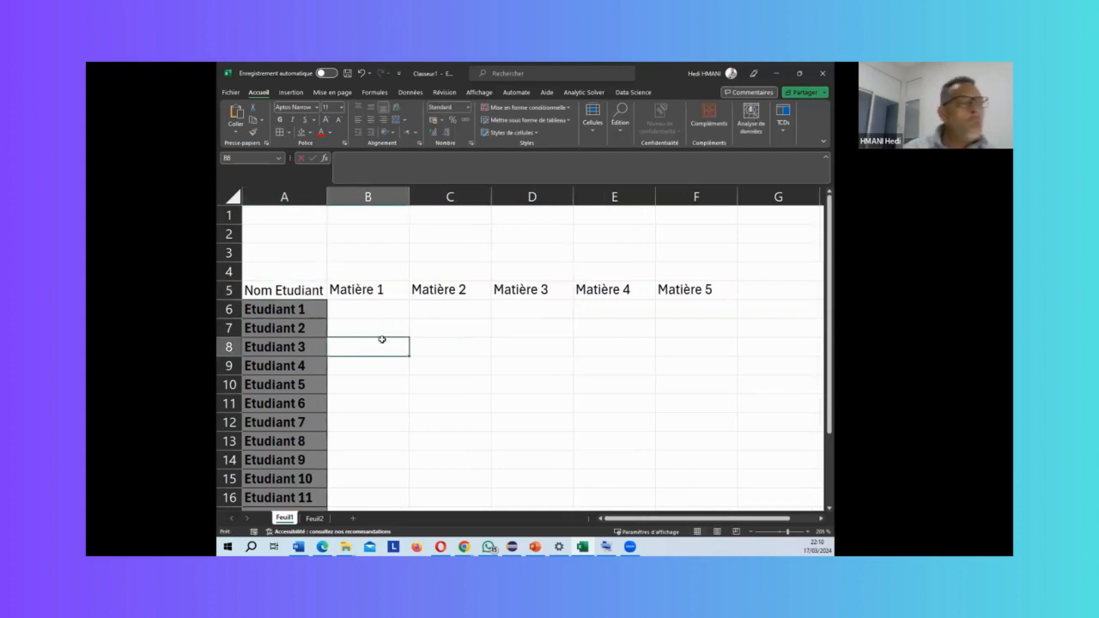
pyautogui.click(459, 349)
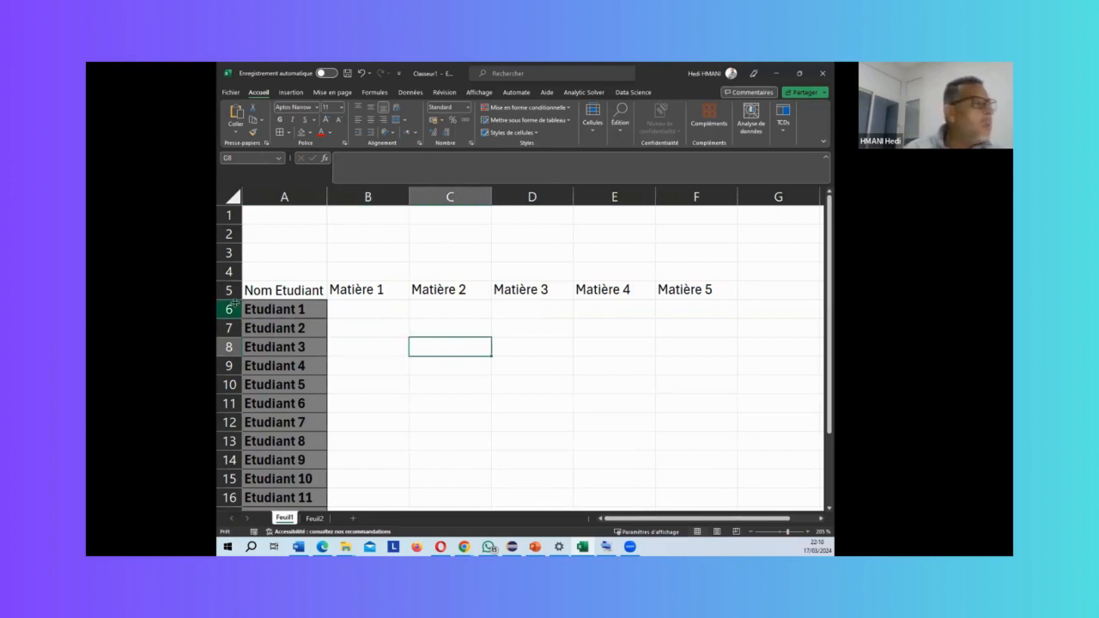
pyautogui.moveTo(232, 297); pyautogui.dragTo(236, 318)
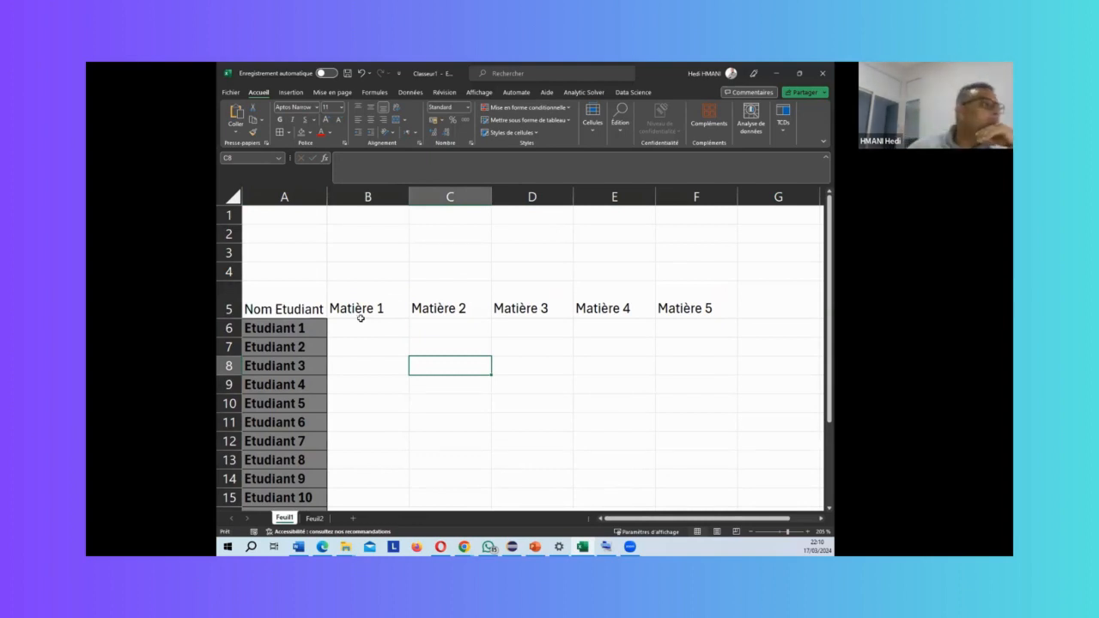
# Note the repeat shortcut above the table: "F4" in A2 and "Reproduire la dernière action" in B2
pyautogui.click(298, 239)
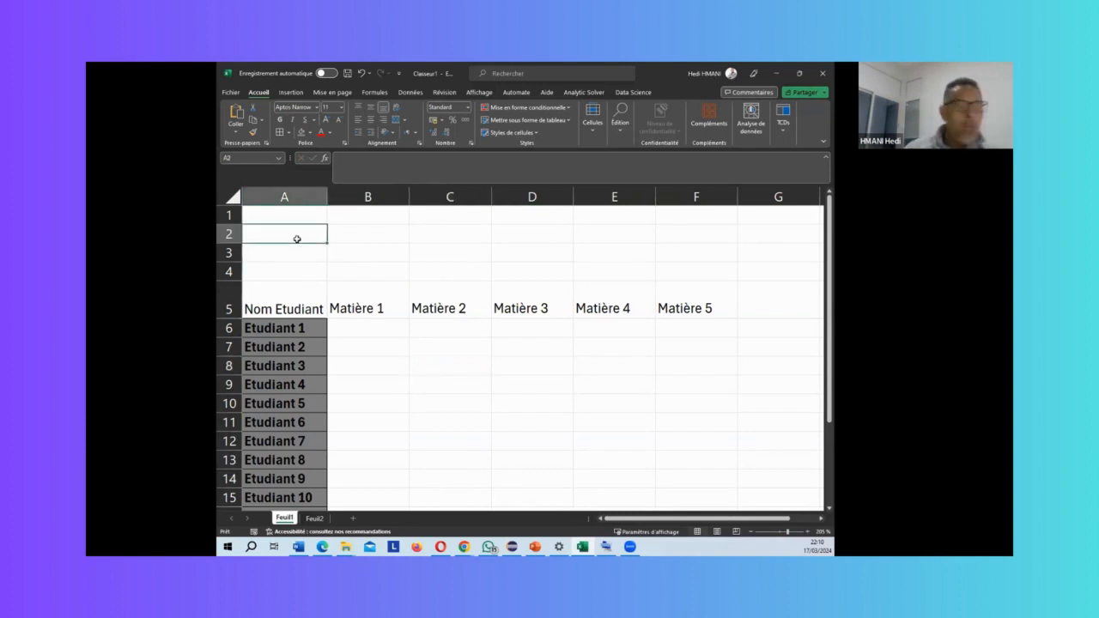
pyautogui.write('F4')
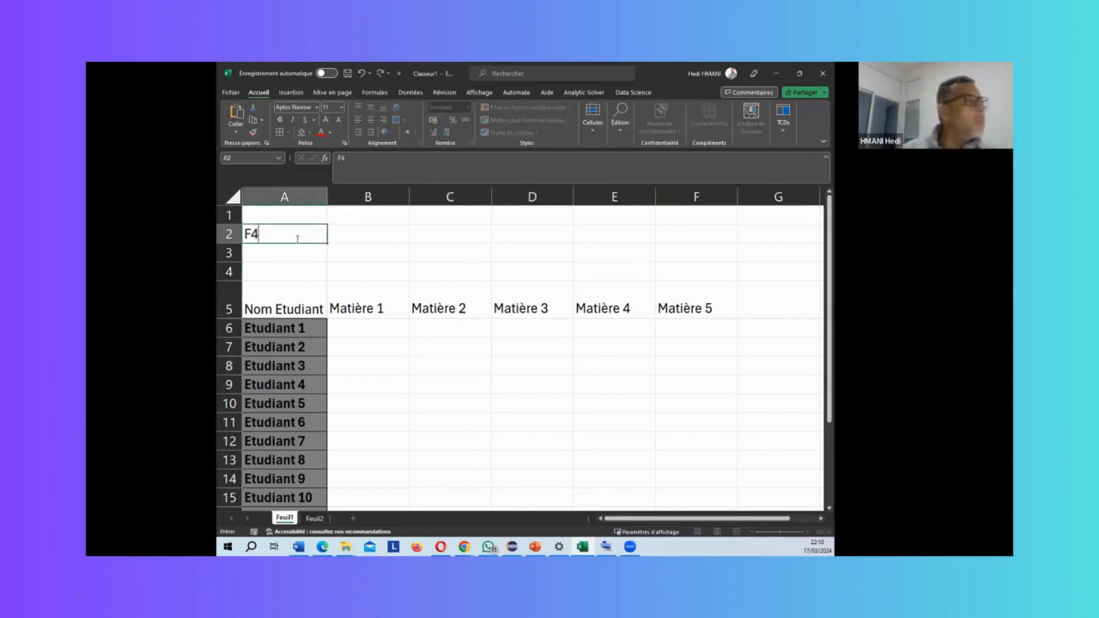
pyautogui.click(360, 236)
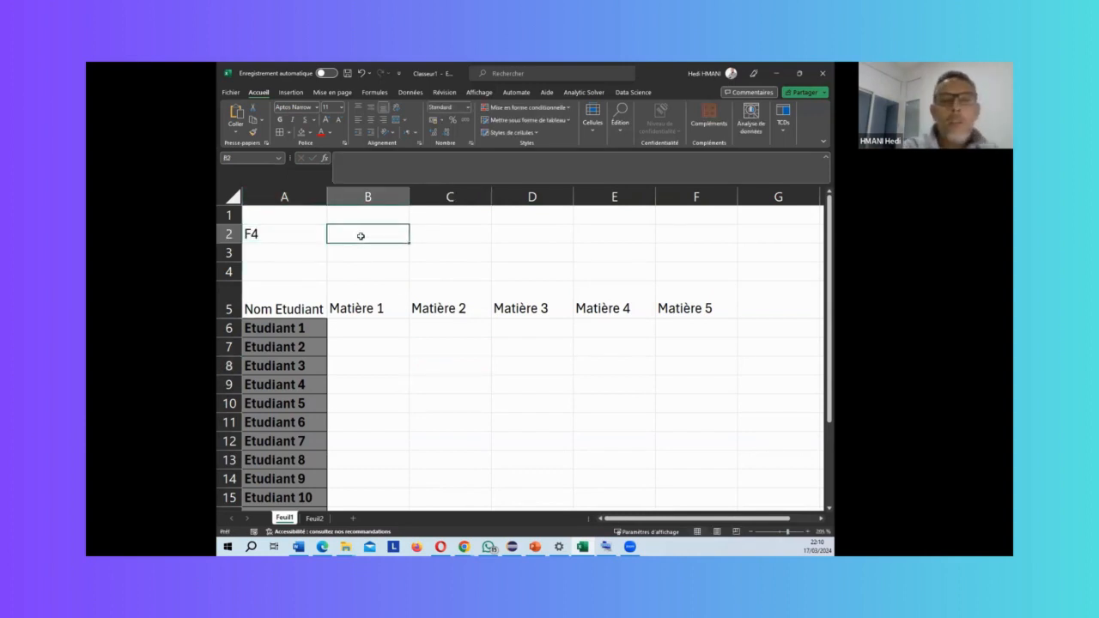
pyautogui.write('Re')
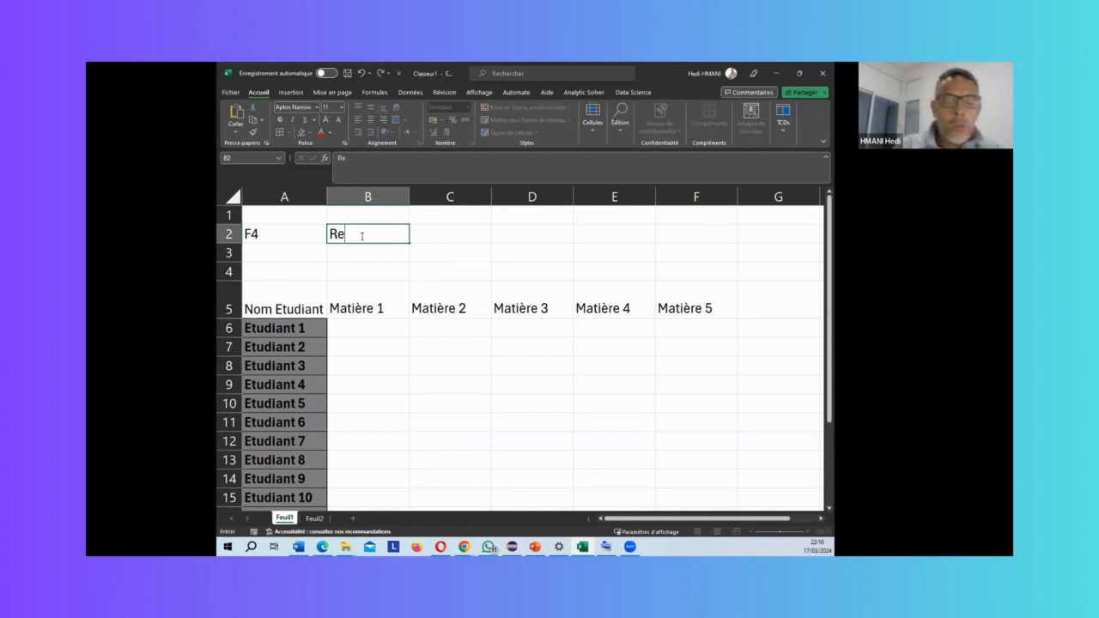
pyautogui.write('produyire')
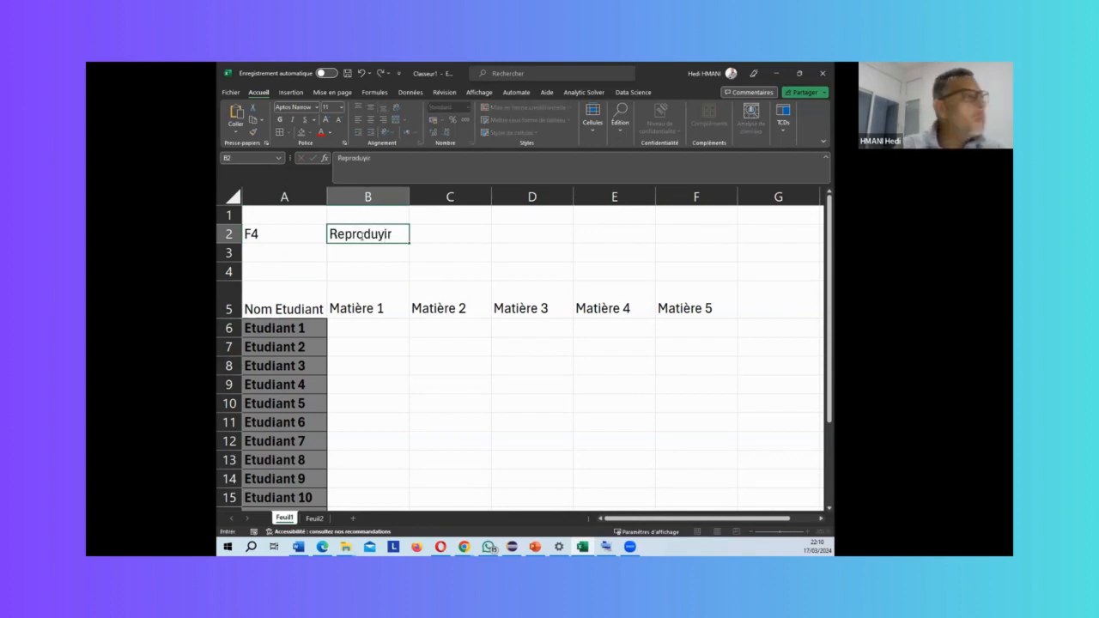
pyautogui.press('BackSpace')
pyautogui.press('BackSpace')
pyautogui.press('BackSpace')
pyautogui.press('BackSpace')
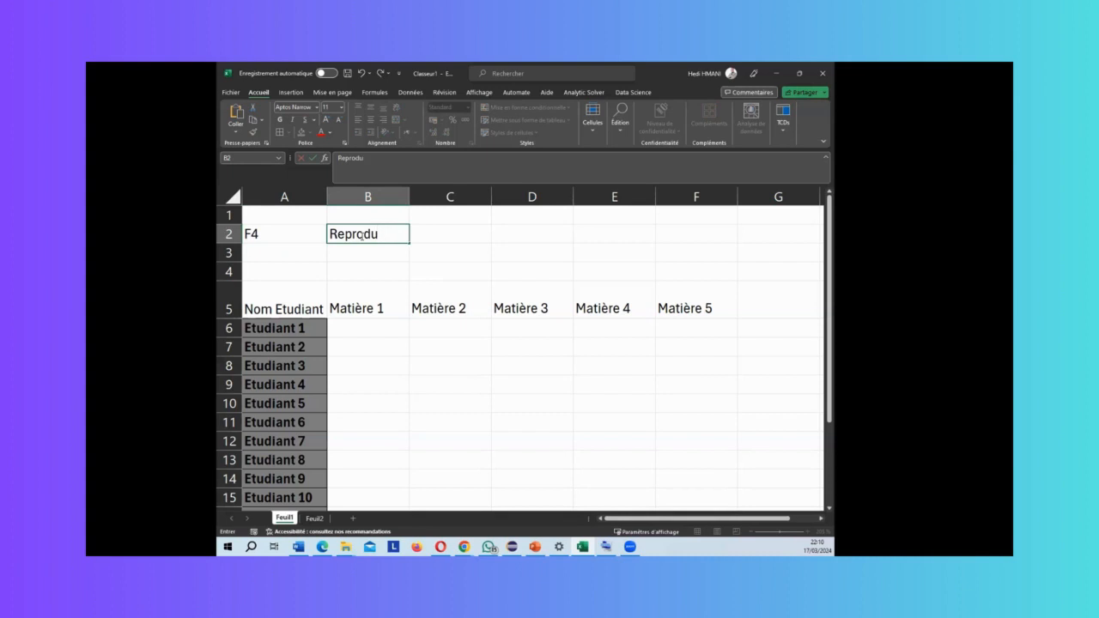
pyautogui.write('ire')
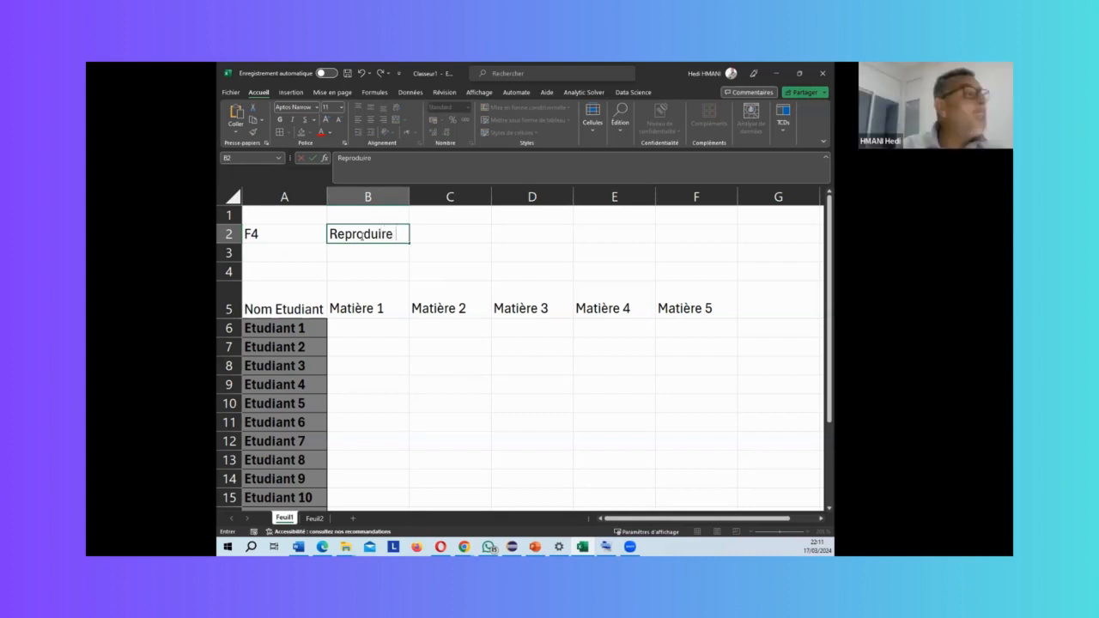
pyautogui.write(' la')
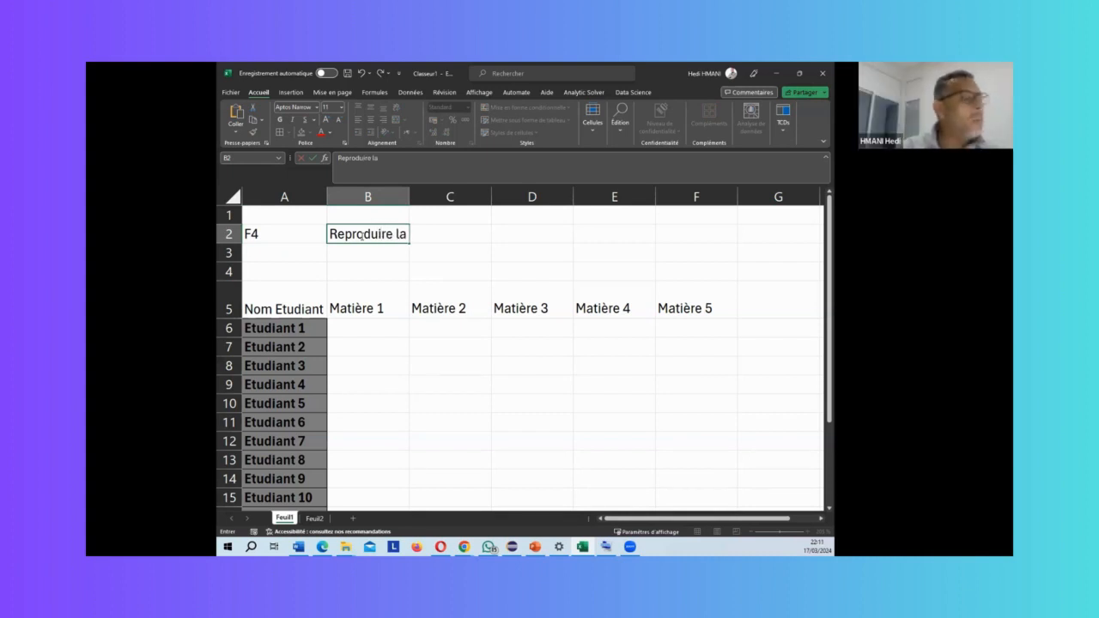
pyautogui.write(' dern')
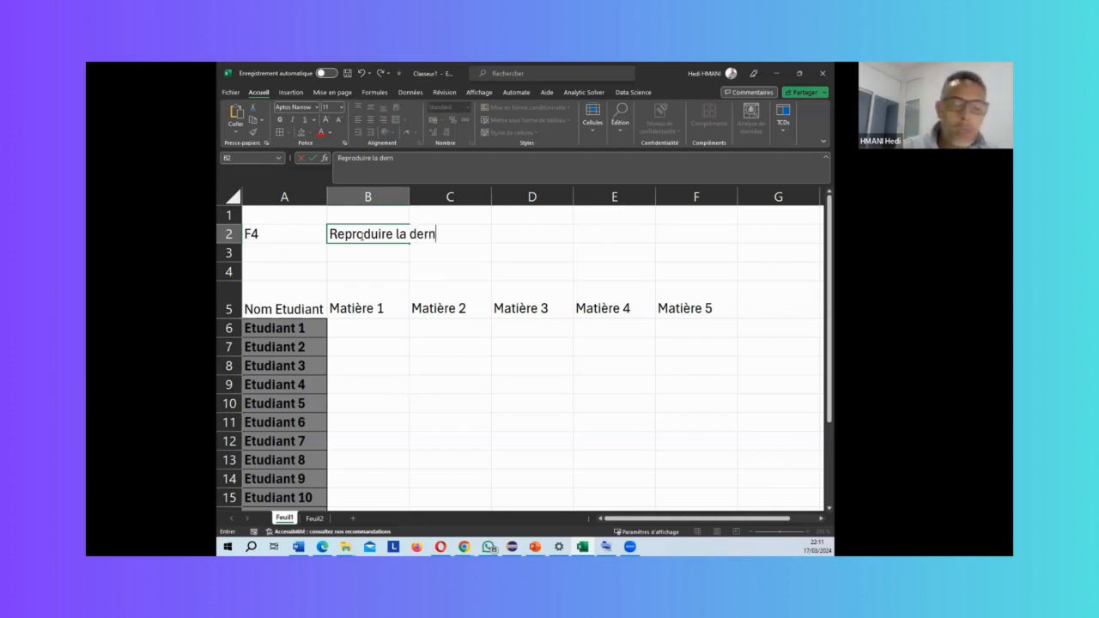
pyautogui.write('ière a')
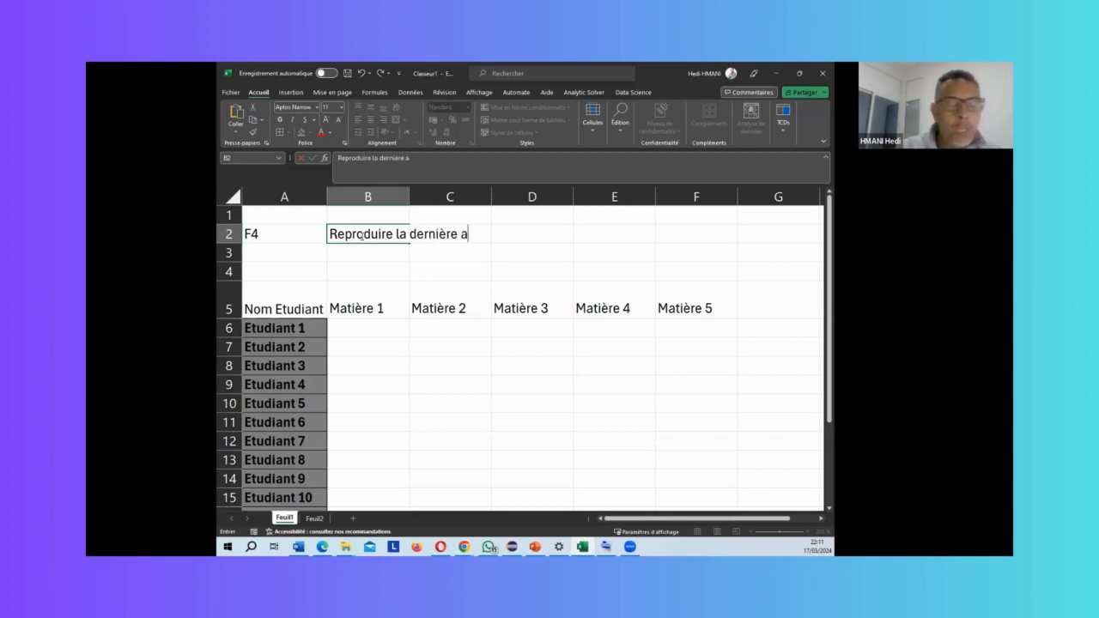
pyautogui.write('ction')
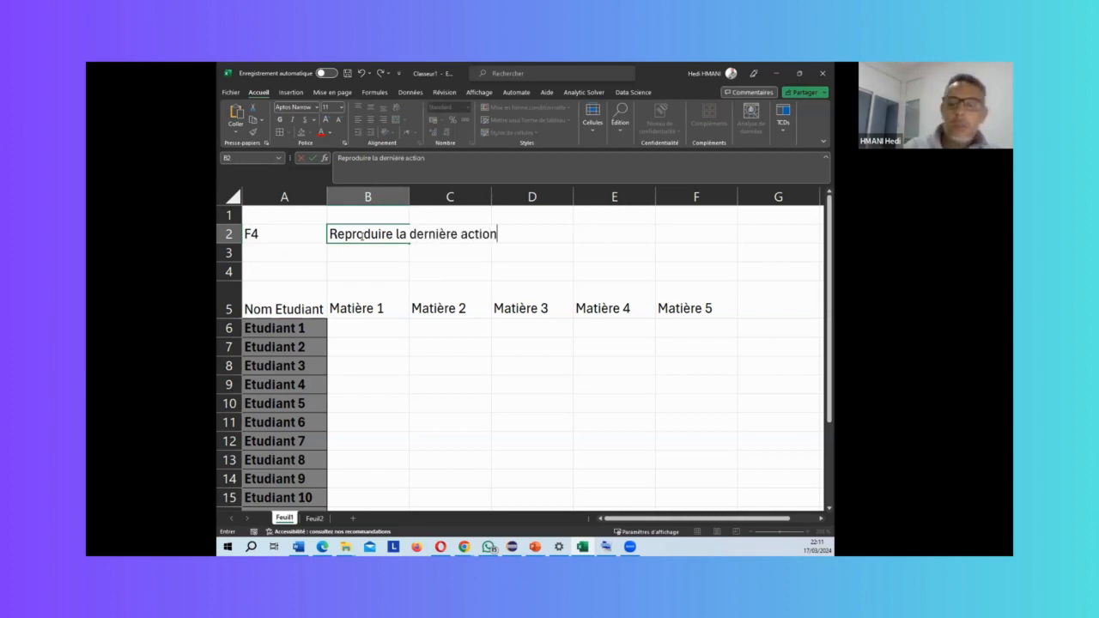
pyautogui.press('Return')
# Centre the subject headers "Matière 1" to "Matière 5" in B5:F5 horizontally
pyautogui.click(410, 303)
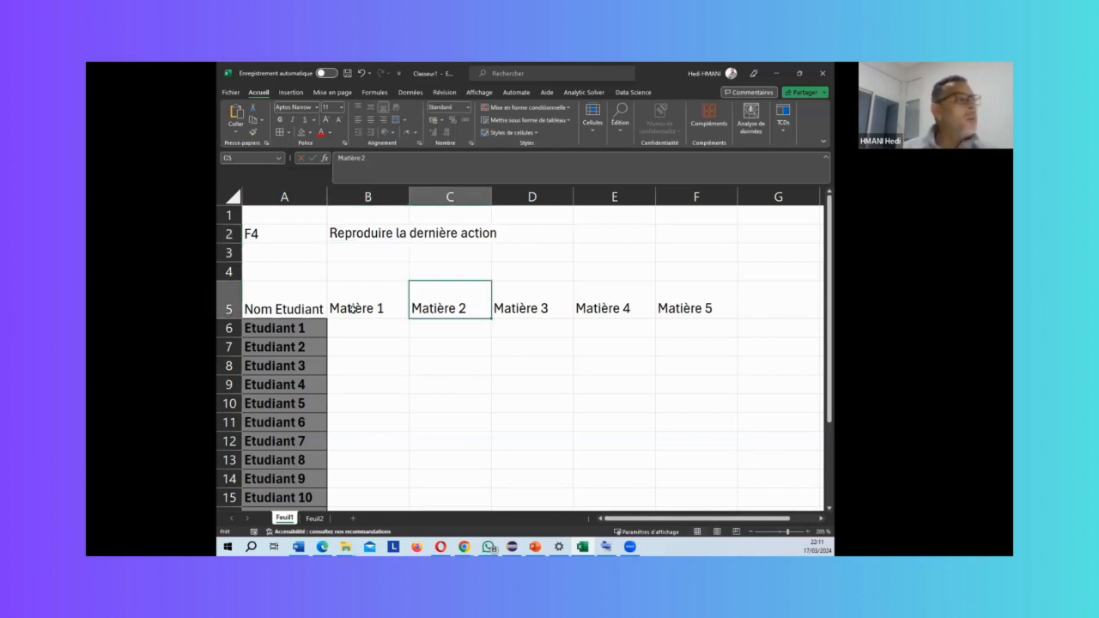
pyautogui.moveTo(358, 292); pyautogui.dragTo(666, 285)
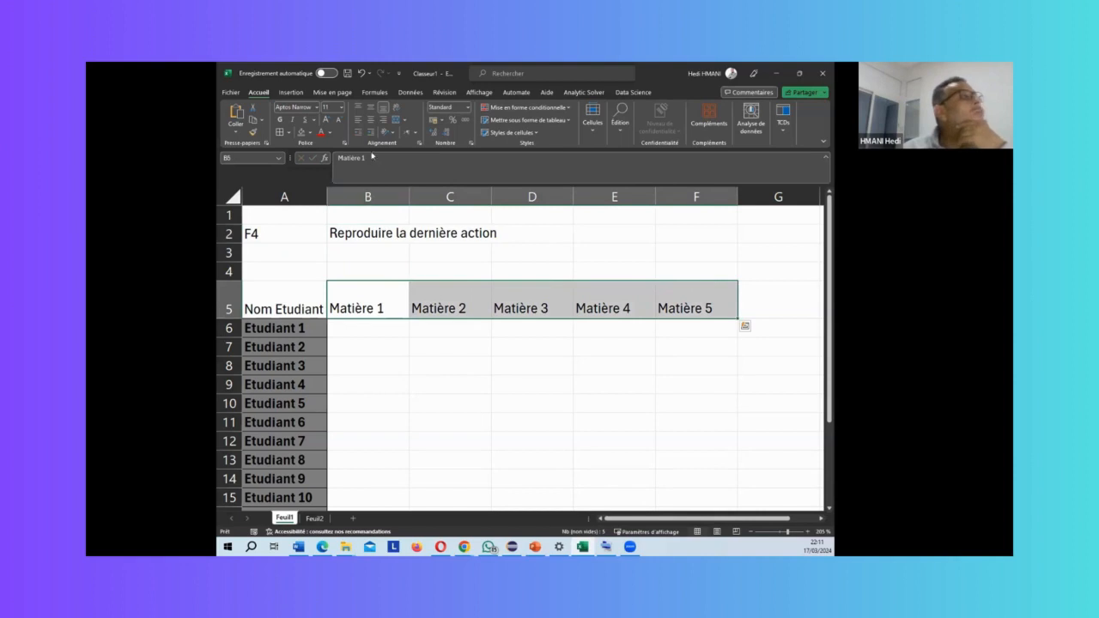
pyautogui.click(371, 121)
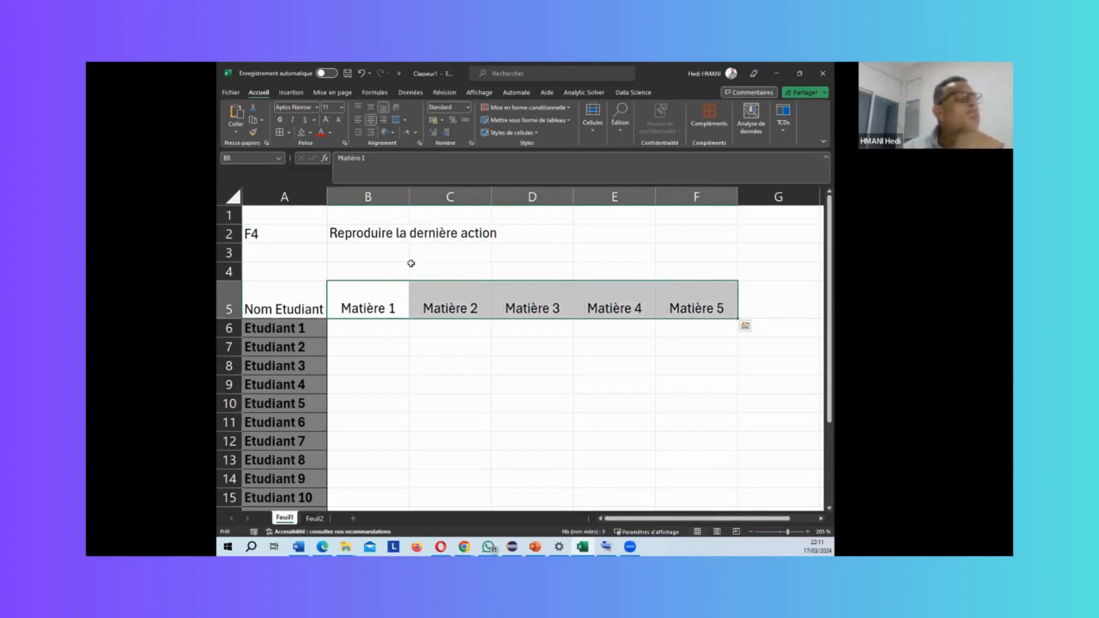
pyautogui.click(455, 380)
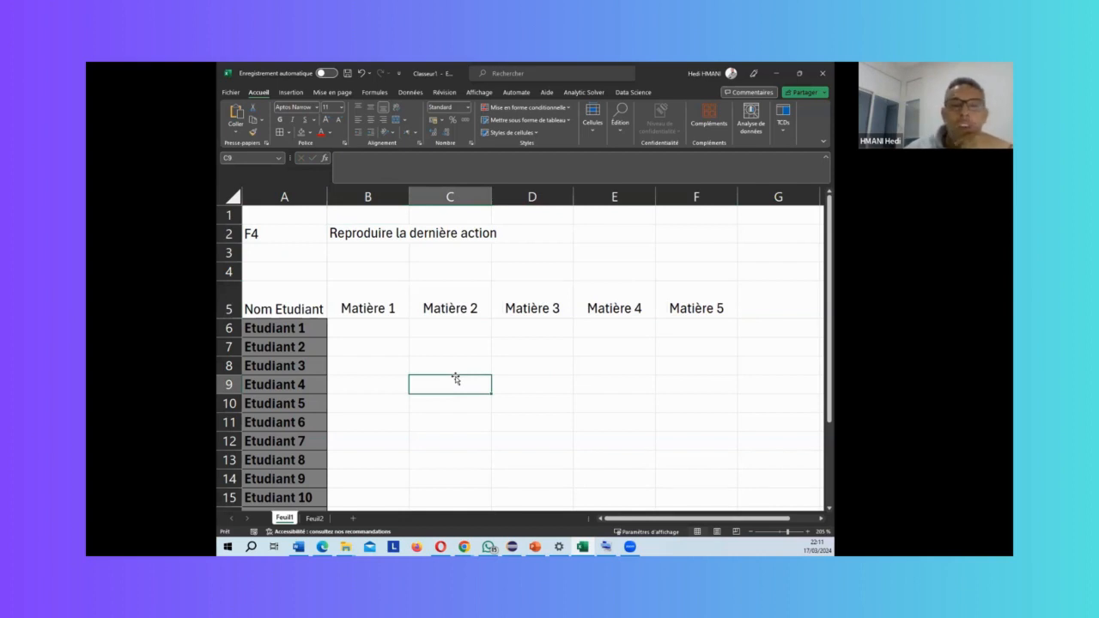
# Centre "Nom Etudiant" in A5 horizontally, and middle-align the subject headers B5:F5 vertically, repeating that alignment on A5
pyautogui.click(276, 310)
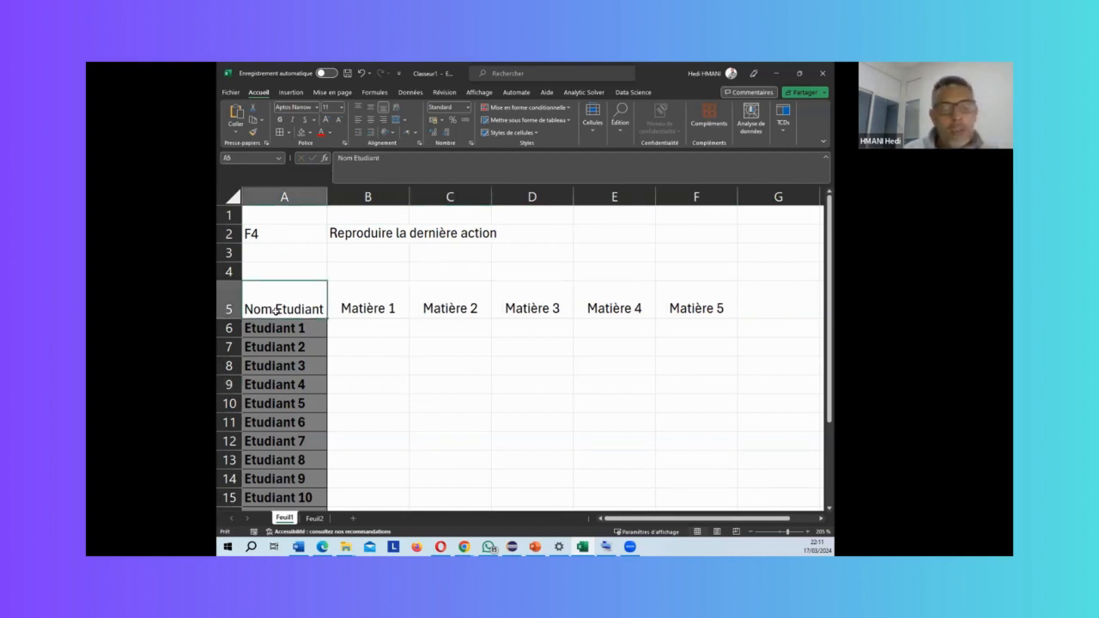
pyautogui.click(395, 372)
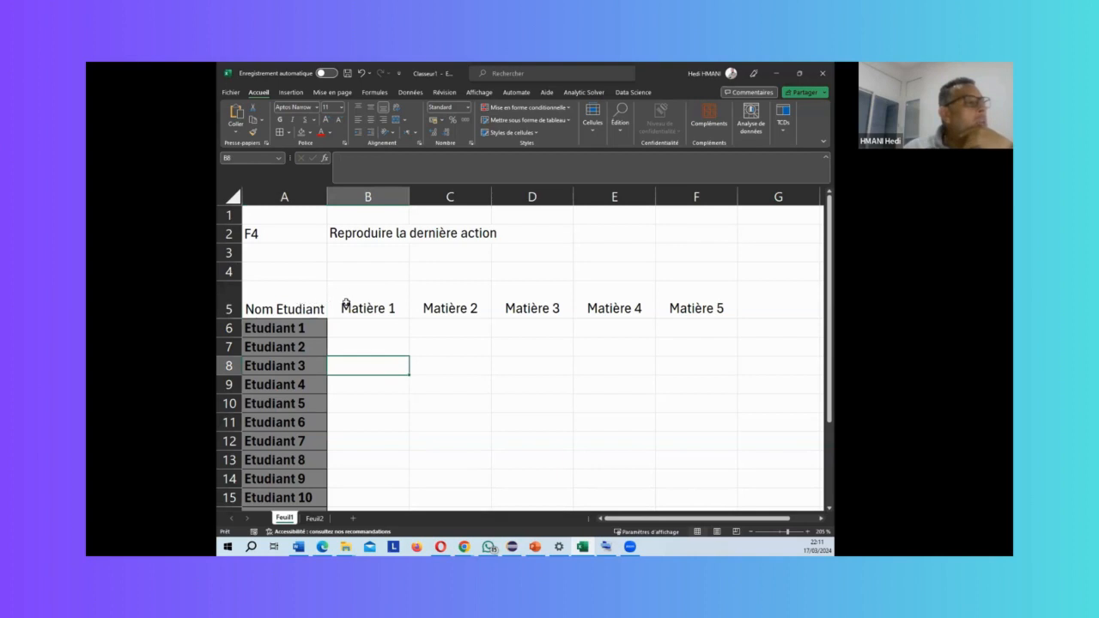
pyautogui.moveTo(366, 296); pyautogui.dragTo(683, 292)
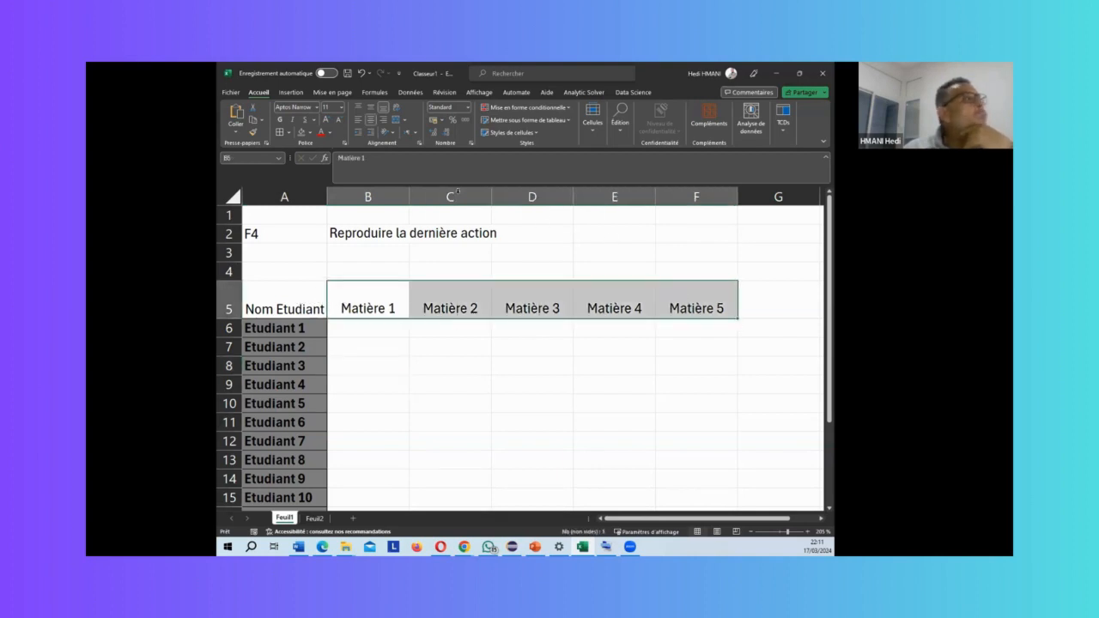
pyautogui.click(372, 107)
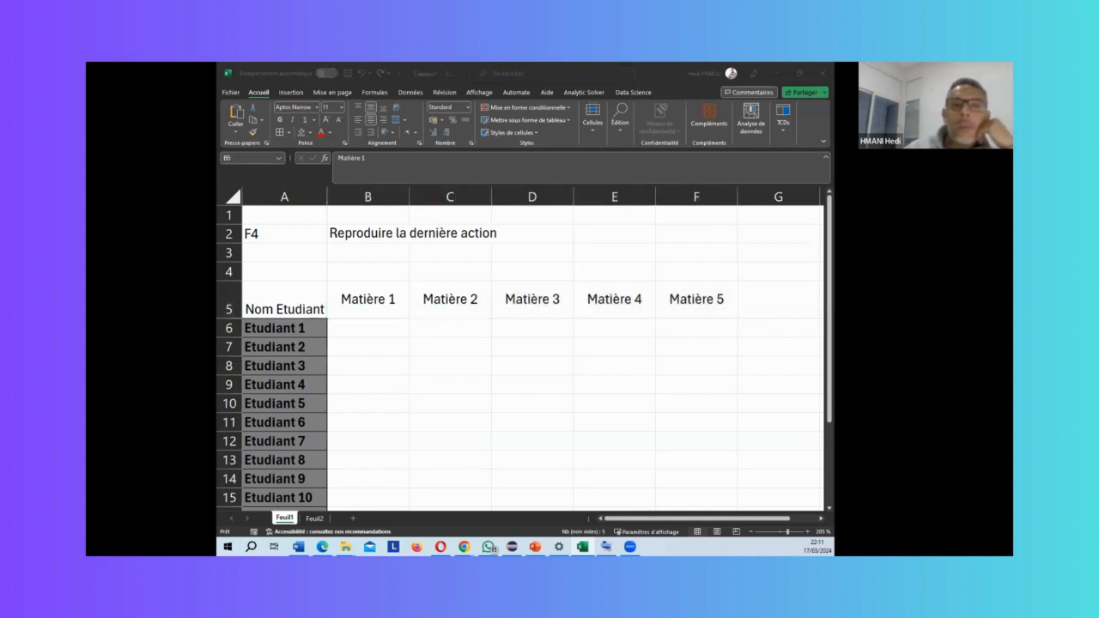
pyautogui.click(269, 305)
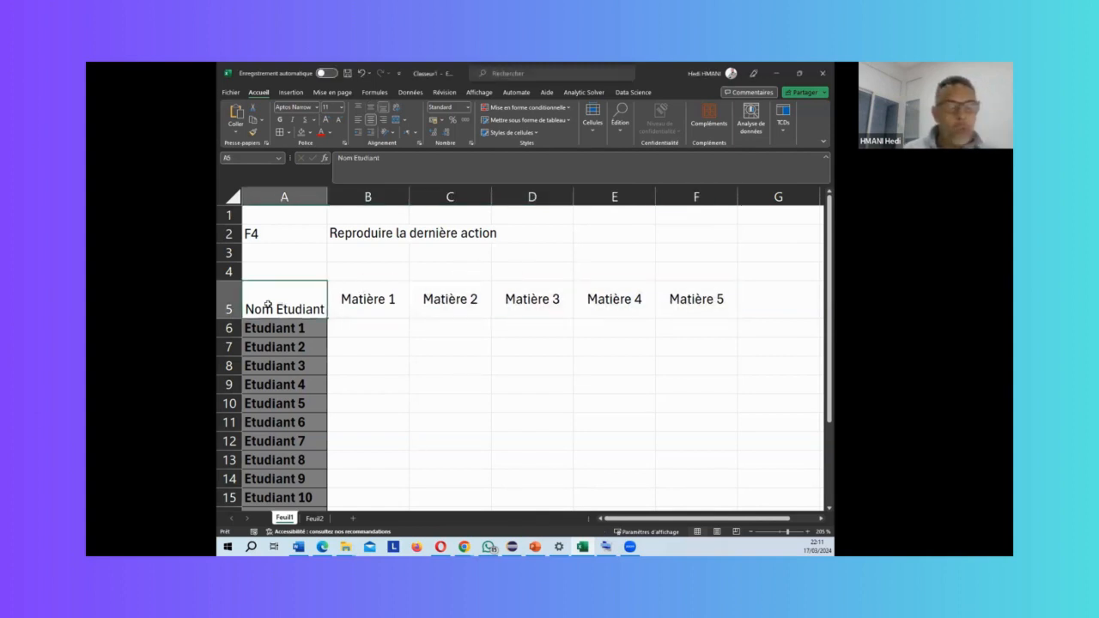
pyautogui.press('F4')
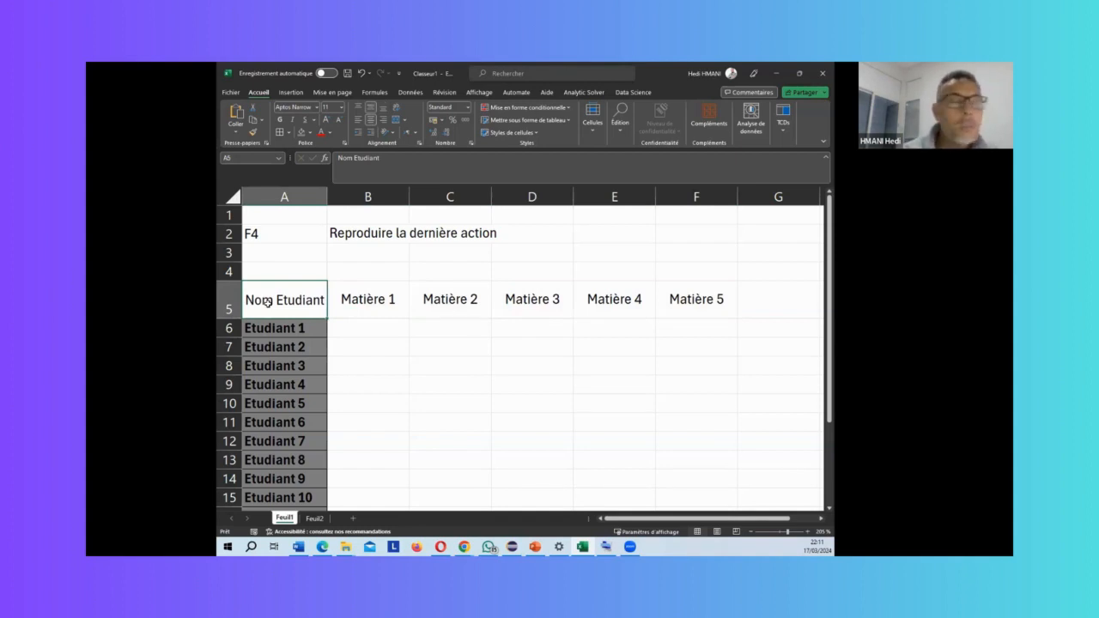
# Fill the subject headers B5:F5 with grey and repeat the fill on the "Nom Etudiant" header in A5
pyautogui.moveTo(356, 304); pyautogui.dragTo(687, 316)
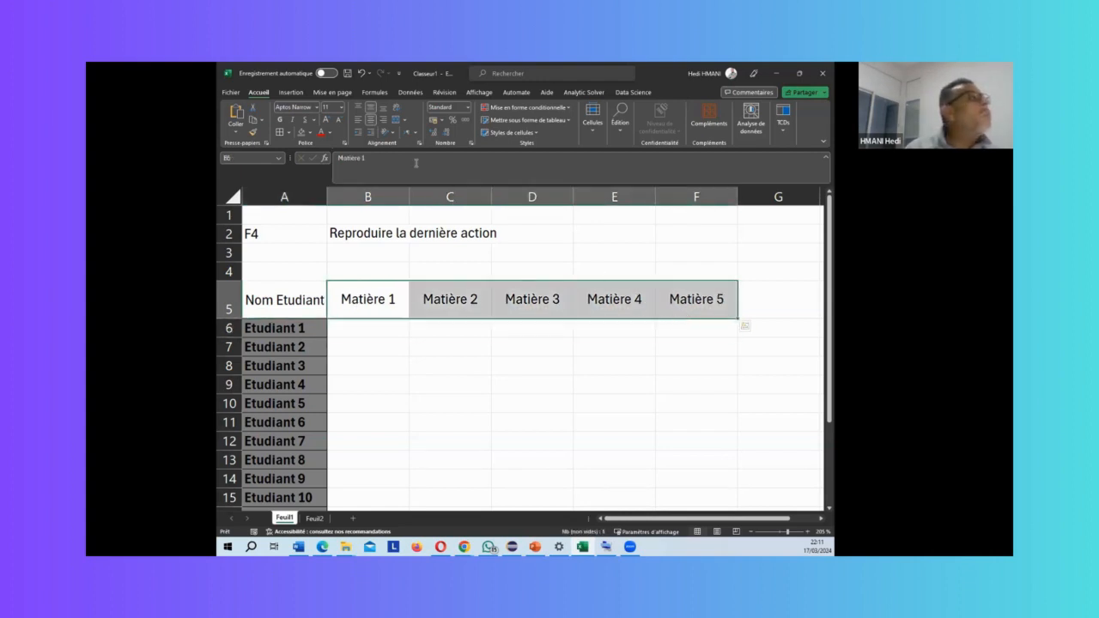
pyautogui.click(300, 133)
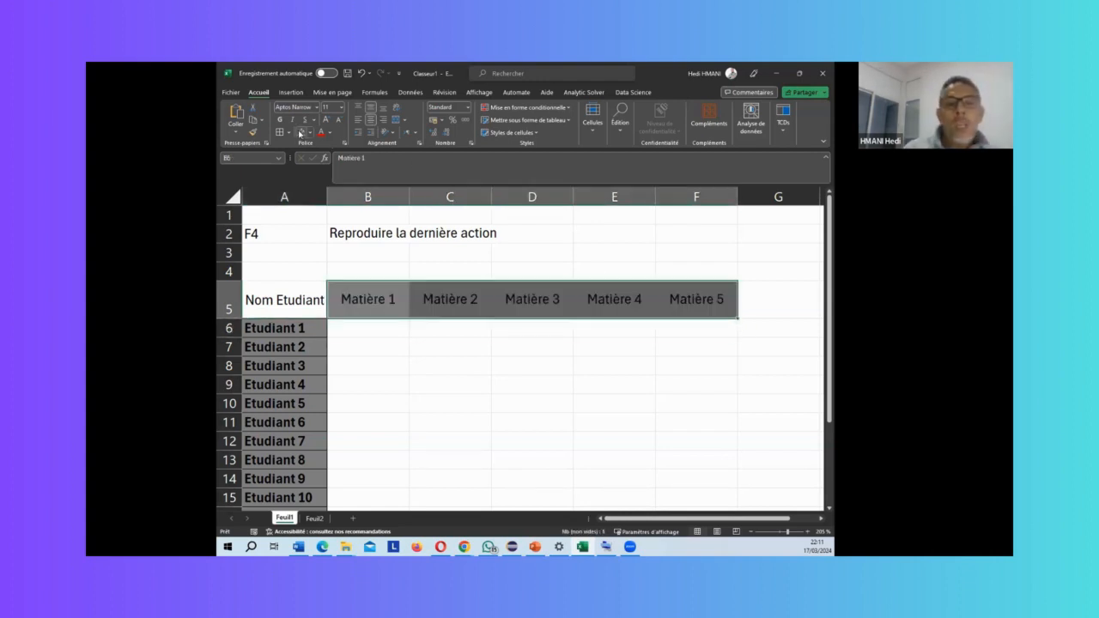
pyautogui.click(277, 300)
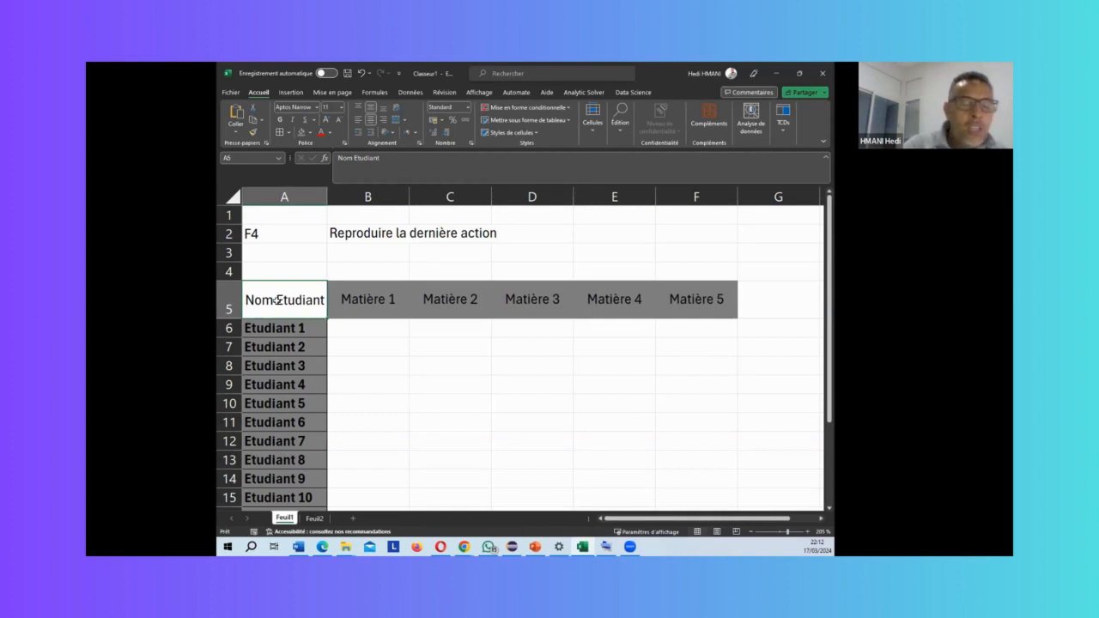
pyautogui.press('F4')
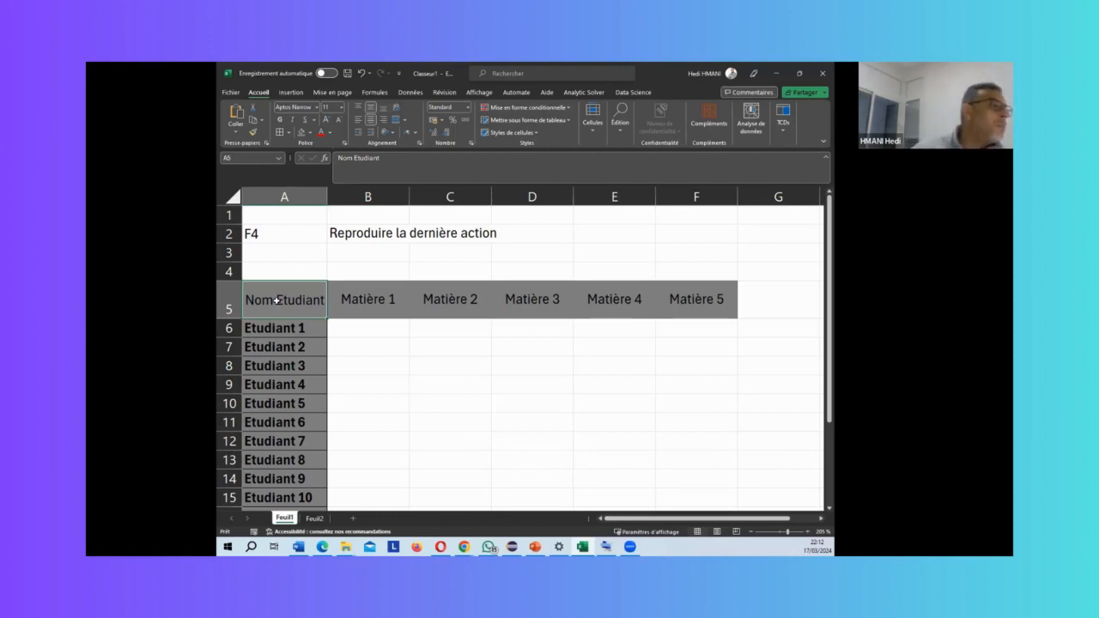
# Widen column A slightly so the "Nom Etudiant" header has some space on both sides
pyautogui.click(383, 354)
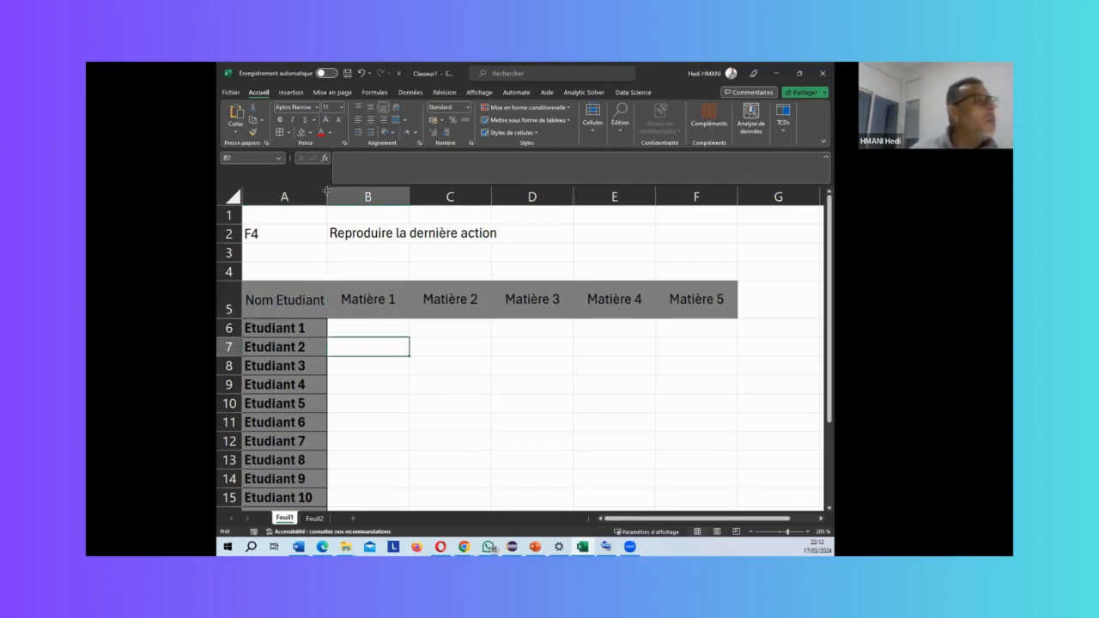
pyautogui.moveTo(327, 191); pyautogui.dragTo(333, 191)
pyautogui.click(387, 332)
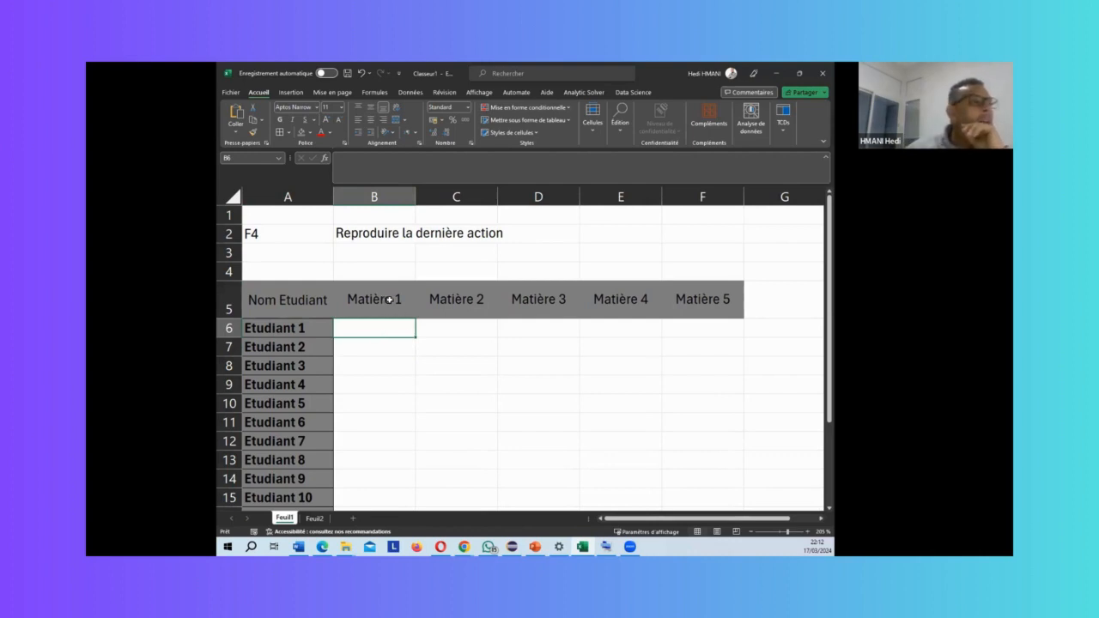
# Apply cell borders and bold text to the subject headers "Matière 1" to "Matière 5" in B5:F5
pyautogui.moveTo(390, 300); pyautogui.dragTo(704, 294)
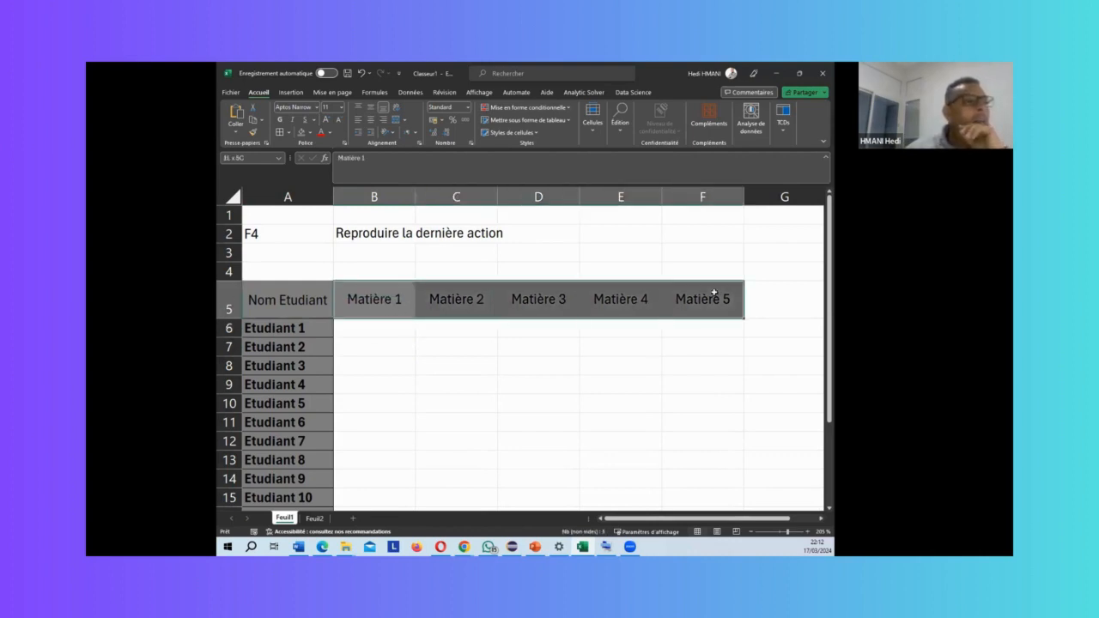
pyautogui.click(279, 131)
pyautogui.click(279, 120)
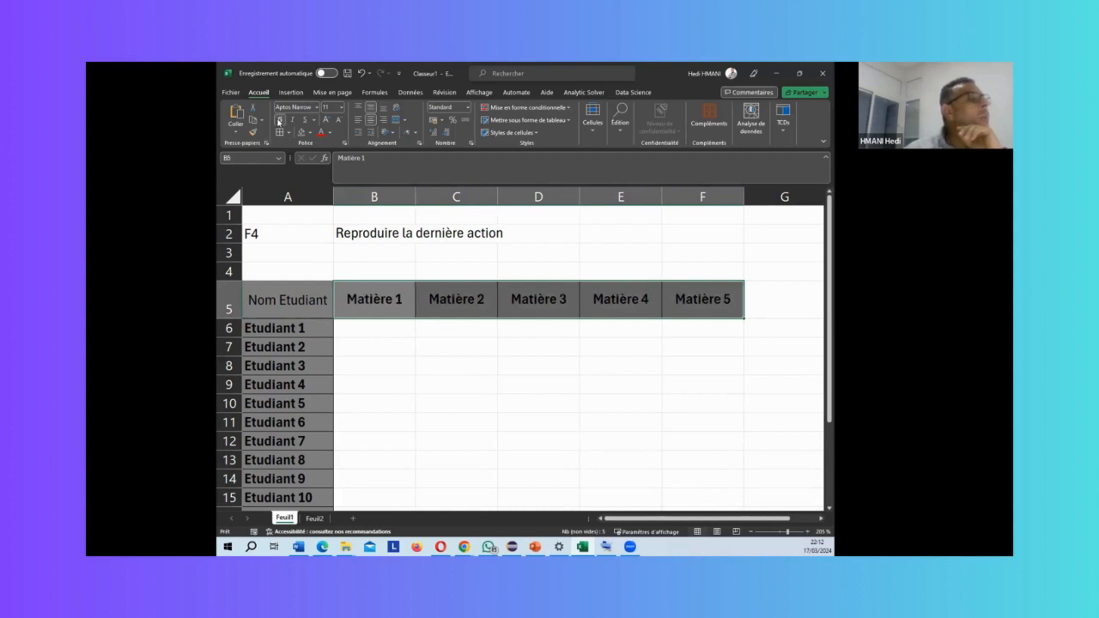
pyautogui.click(428, 346)
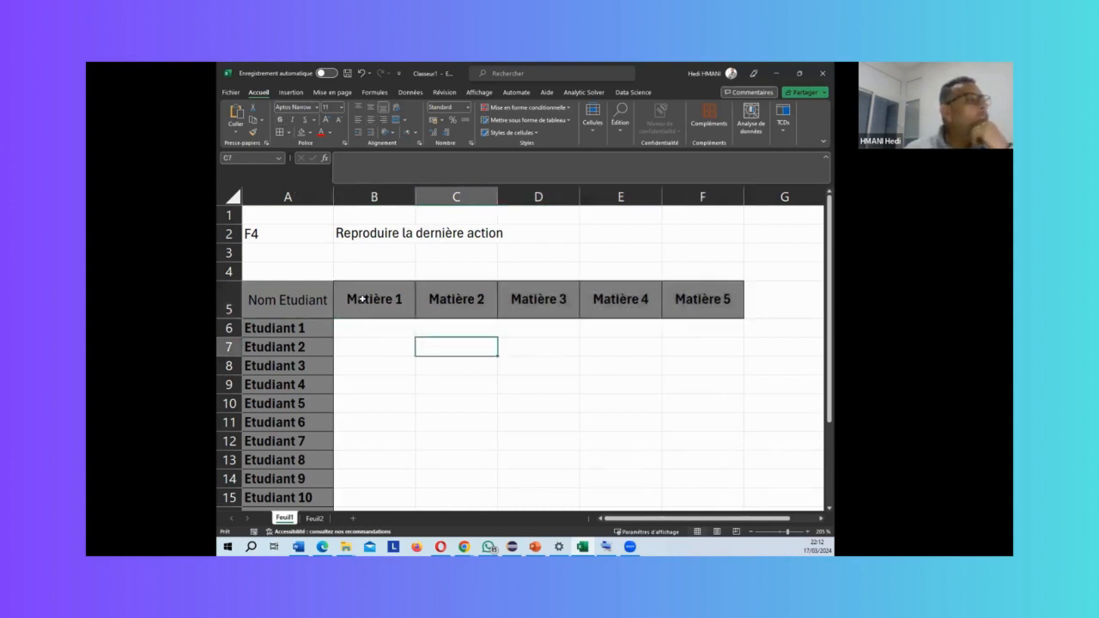
# Copy the formatting of the "Matière 1" header onto the "Nom Etudiant" header with the format painter
pyautogui.click(363, 298)
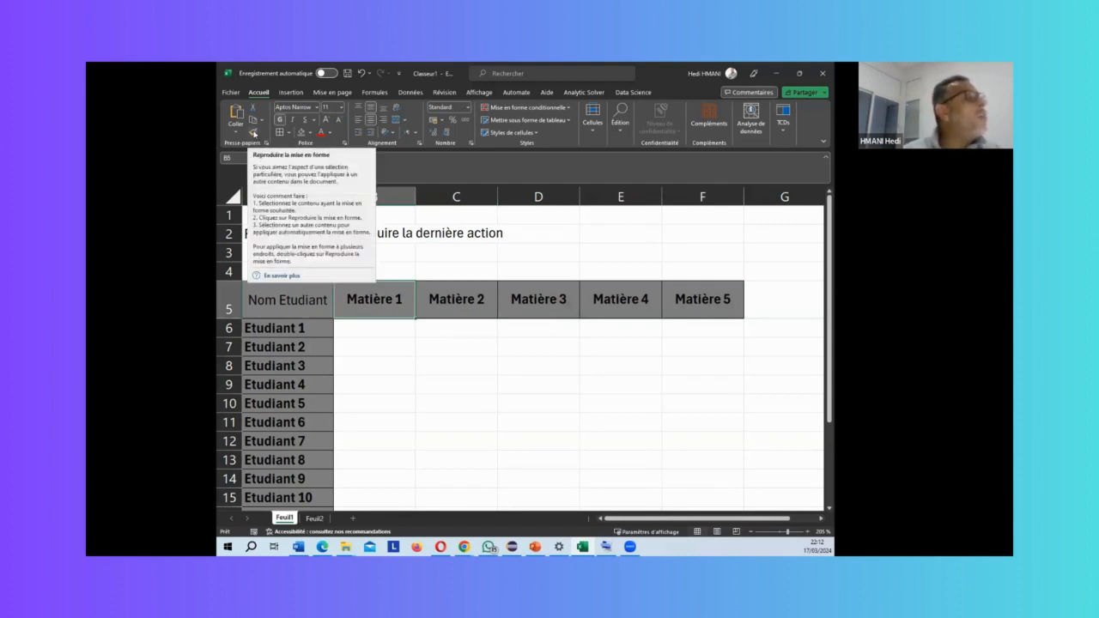
pyautogui.click(254, 133)
pyautogui.click(273, 301)
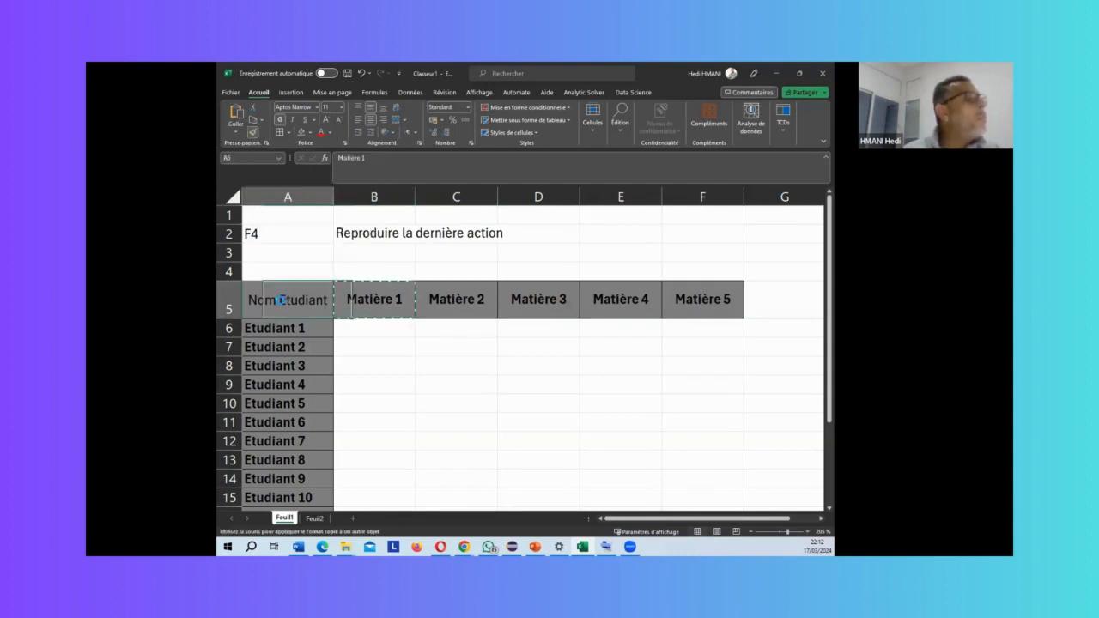
pyautogui.click(385, 379)
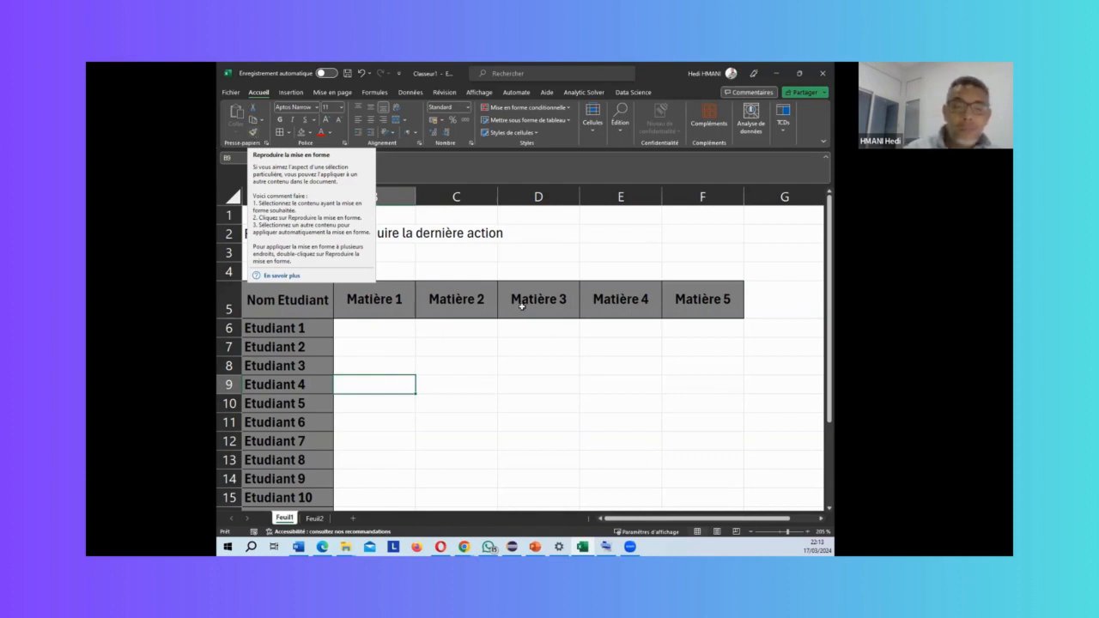
pyautogui.click(527, 346)
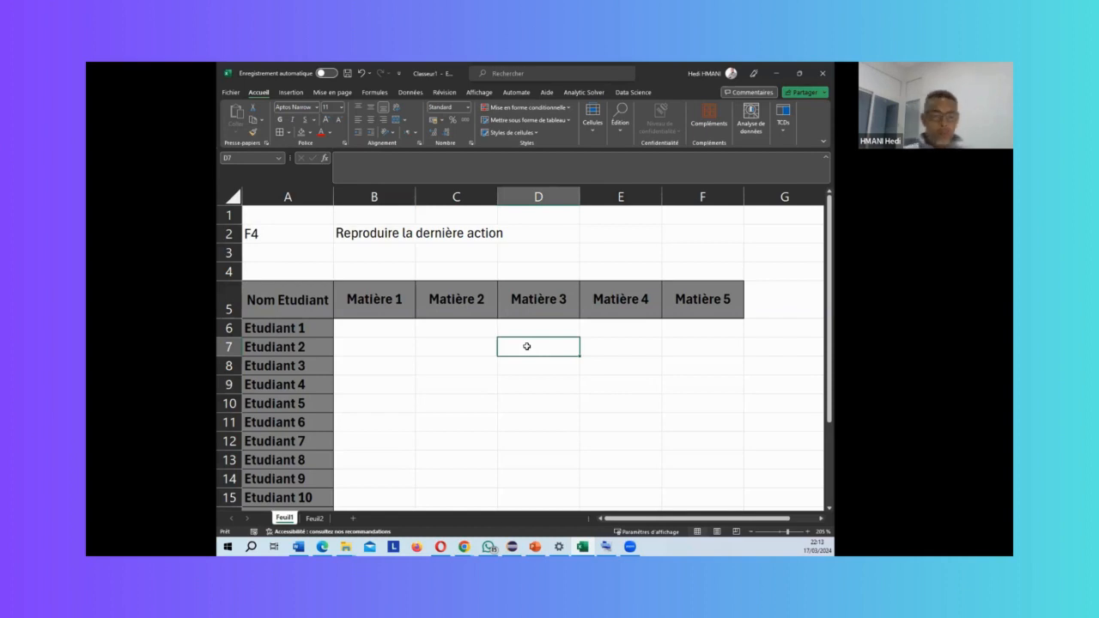
# Enter the Matière 1 grades 12, 13, 5 and 6 for Etudiant 1 to Etudiant 4 in B6:B9
pyautogui.click(391, 332)
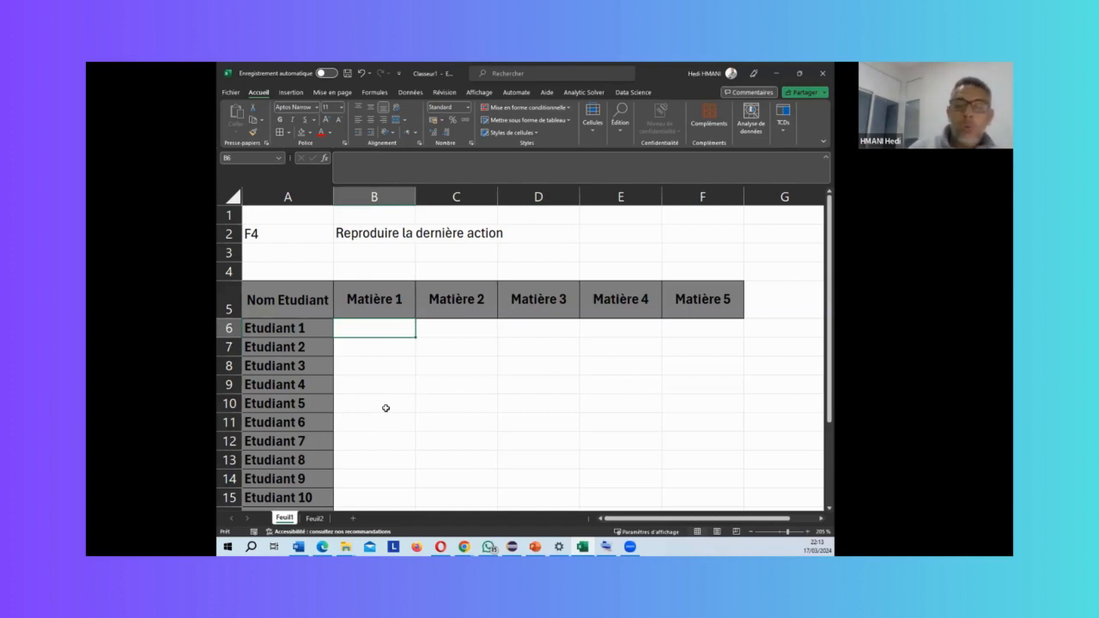
pyautogui.write('12')
pyautogui.press('Return')
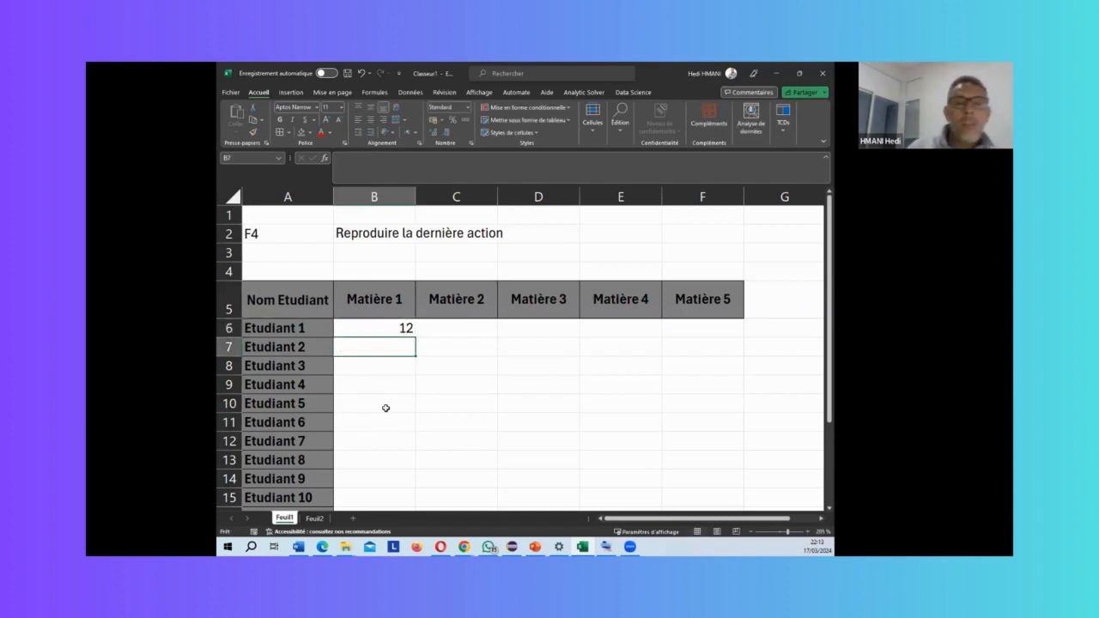
pyautogui.write('13')
pyautogui.press('Return')
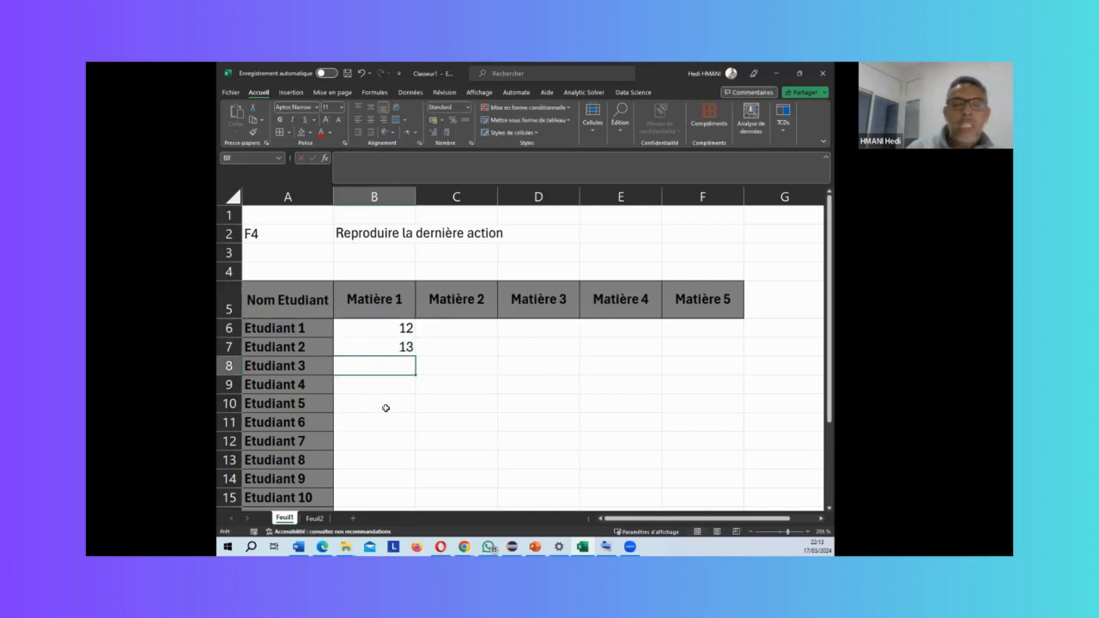
pyautogui.write('5')
pyautogui.press('Return')
pyautogui.write('6')
pyautogui.press('Return')
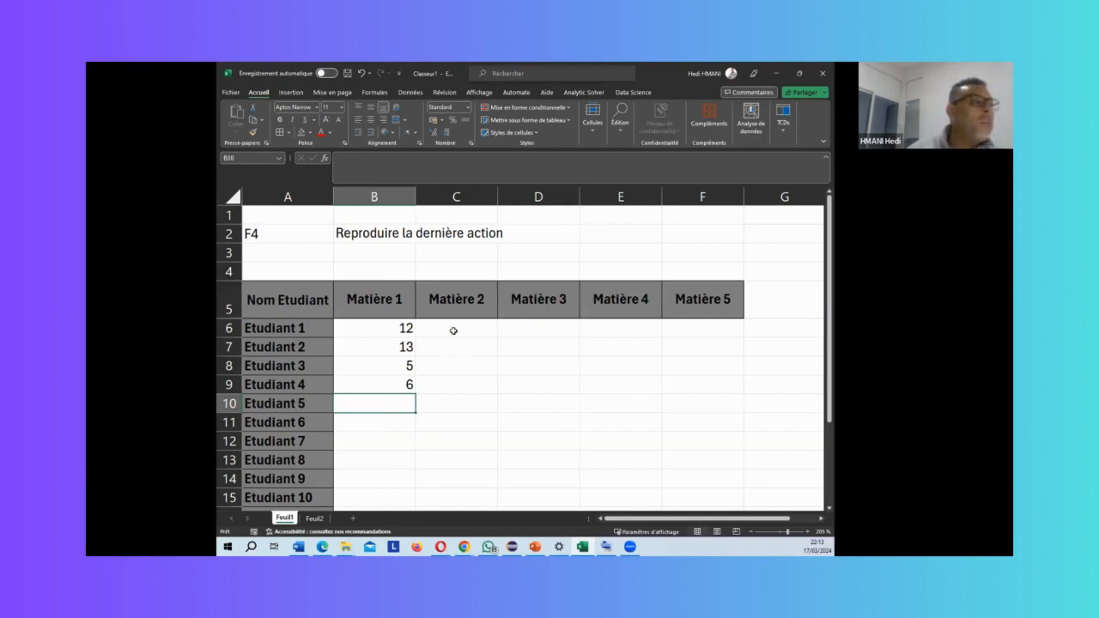
# Select the grade range C6:F9 and enter 11, 13, 7 and 12 across Etudiant 1's row for Matière 2 to 5
pyautogui.moveTo(453, 330)
pyautogui.mouseDown()
pyautogui.moveTo(594, 347)
pyautogui.moveTo(686, 380)
pyautogui.moveTo(683, 390)
pyautogui.mouseUp()
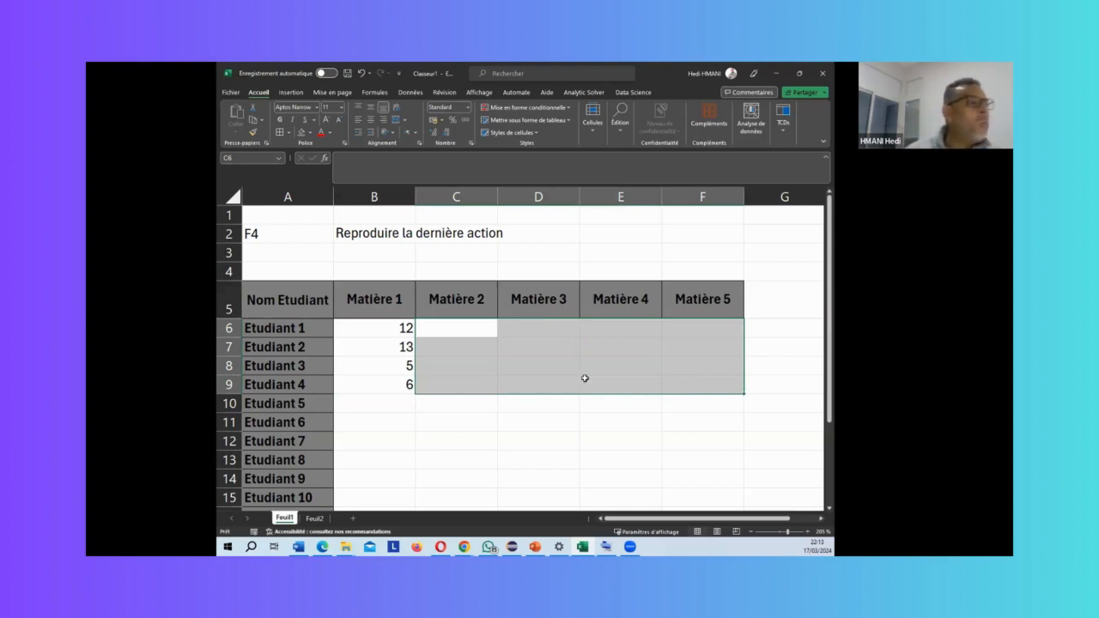
pyautogui.click(459, 328)
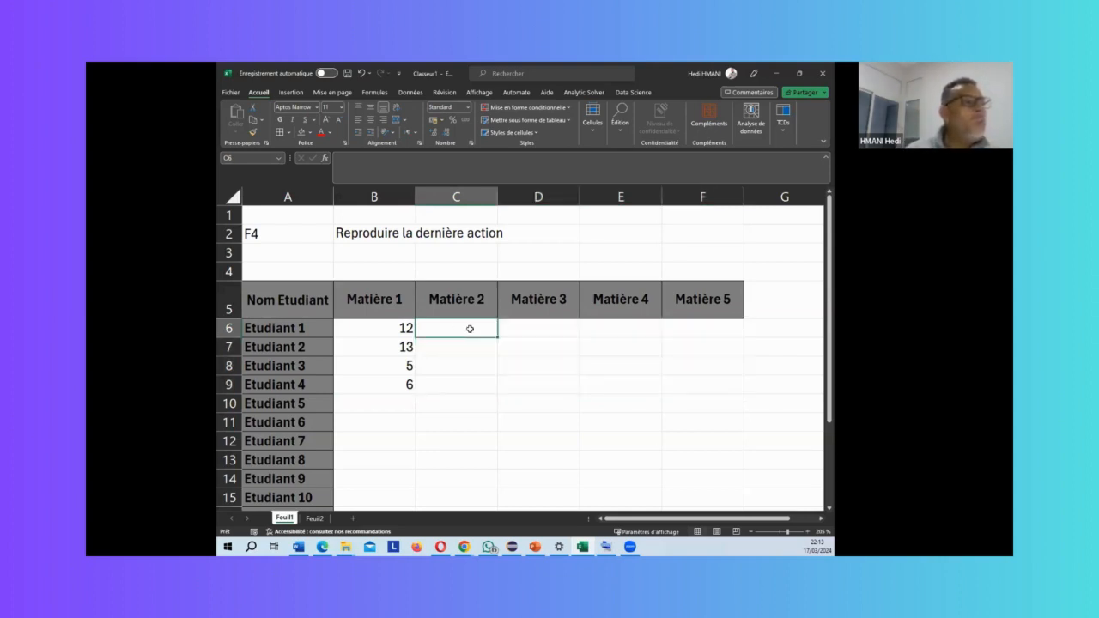
pyautogui.keyDown('shift'); pyautogui.click(731, 386); pyautogui.keyUp('shift')
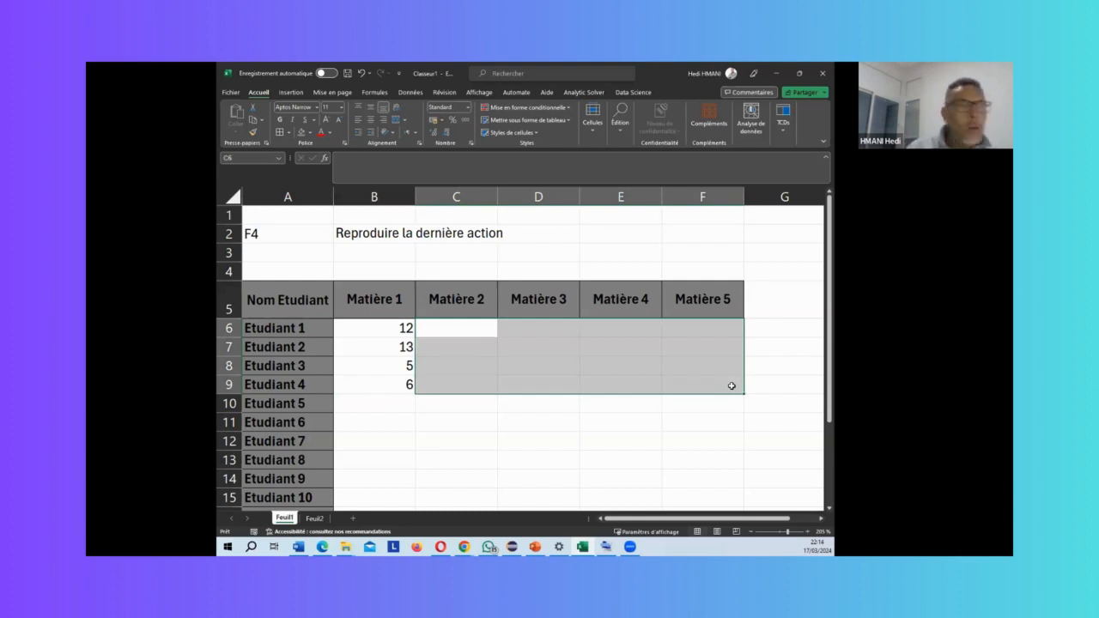
pyautogui.write('11')
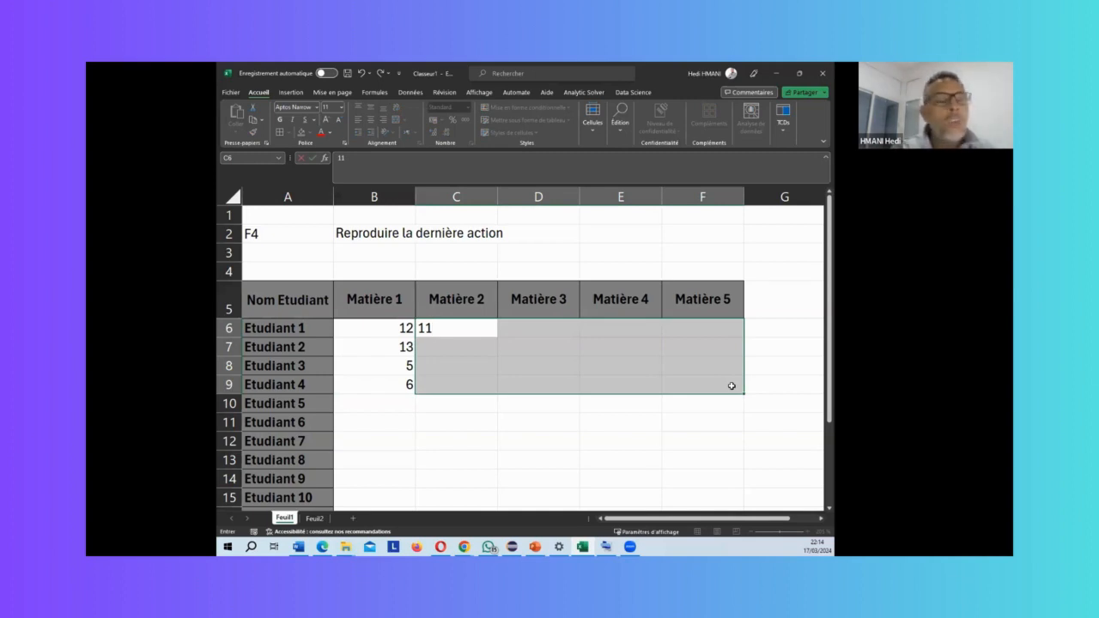
pyautogui.press('Tab')
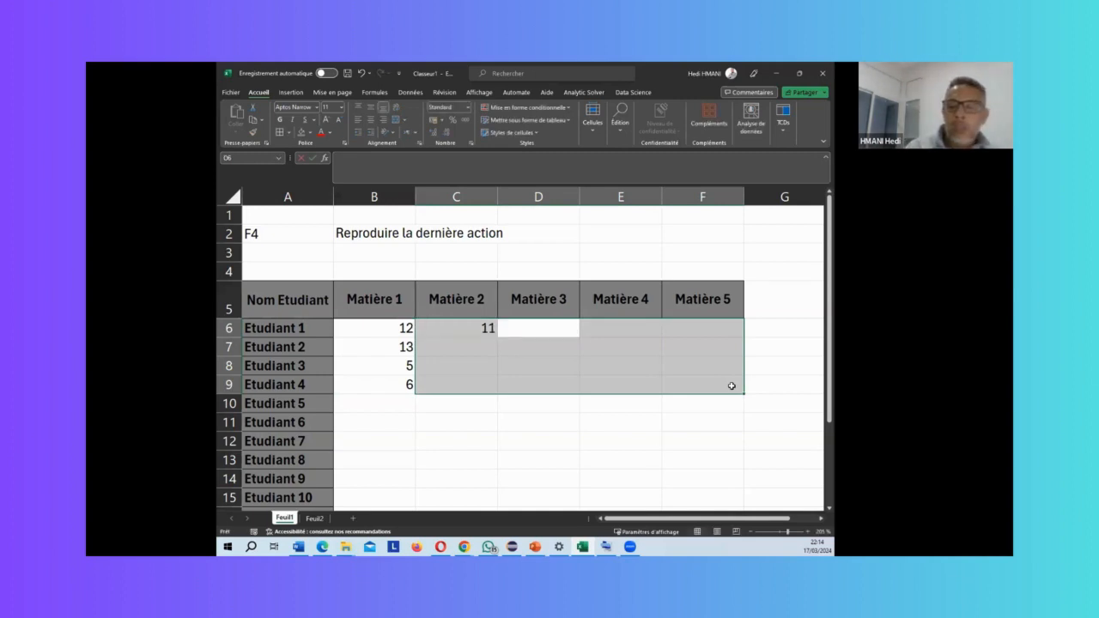
pyautogui.write('13')
pyautogui.press('Tab')
pyautogui.write('7')
pyautogui.press('Tab')
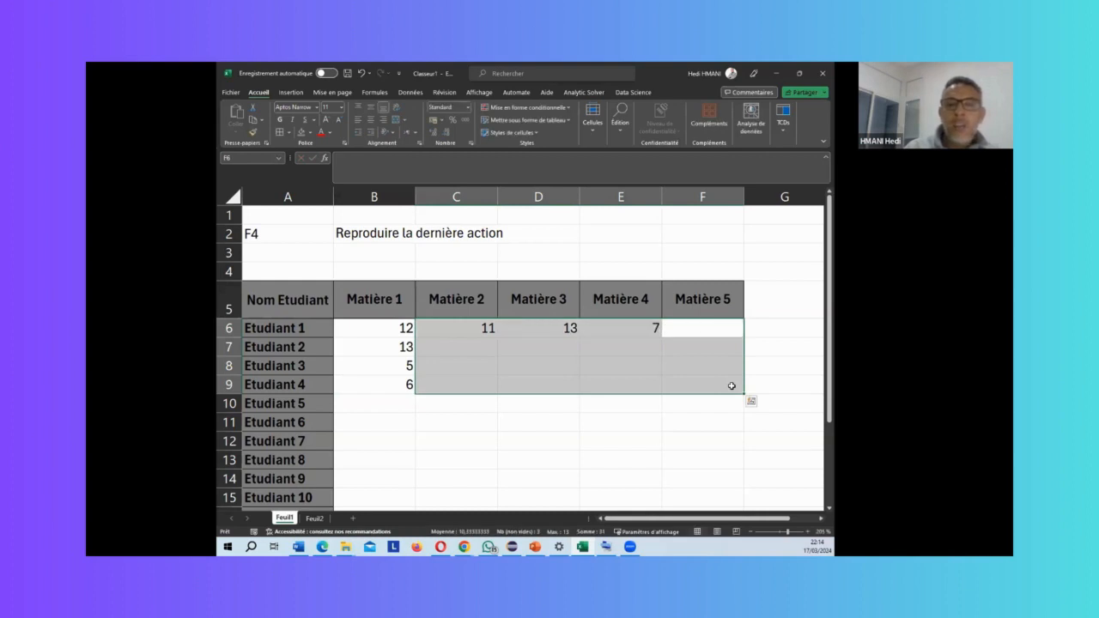
pyautogui.write('12')
pyautogui.press('Tab')
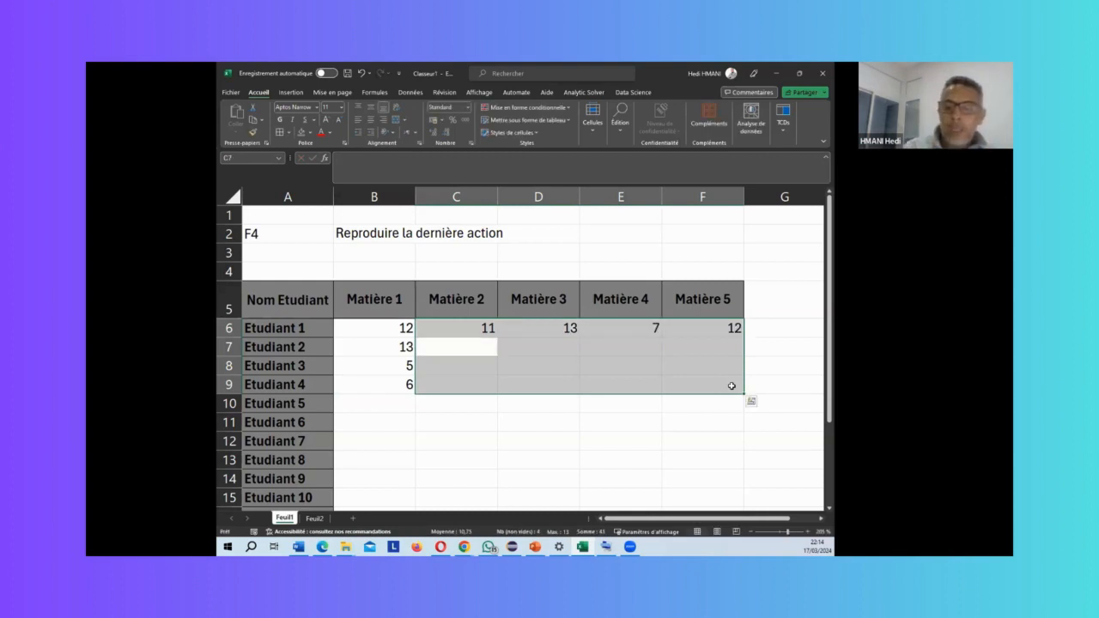
# Enter Etudiant 2's grades 13, 11, 7 and 12 for Matière 2 to Matière 5 within the selected range
pyautogui.write('13')
pyautogui.press('Tab')
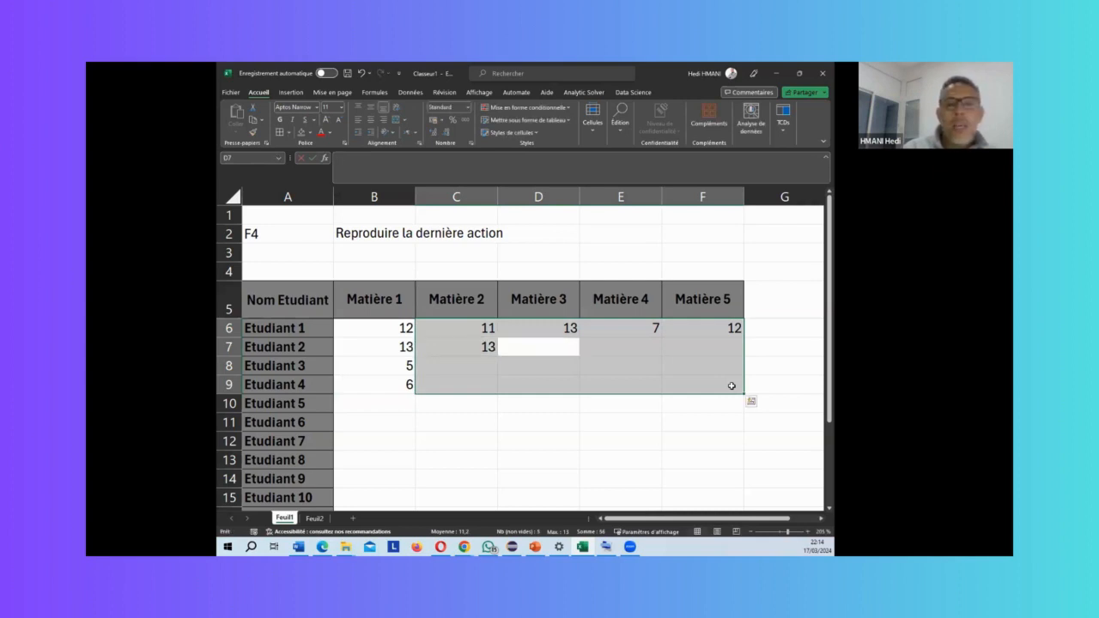
pyautogui.write('11')
pyautogui.press('Tab')
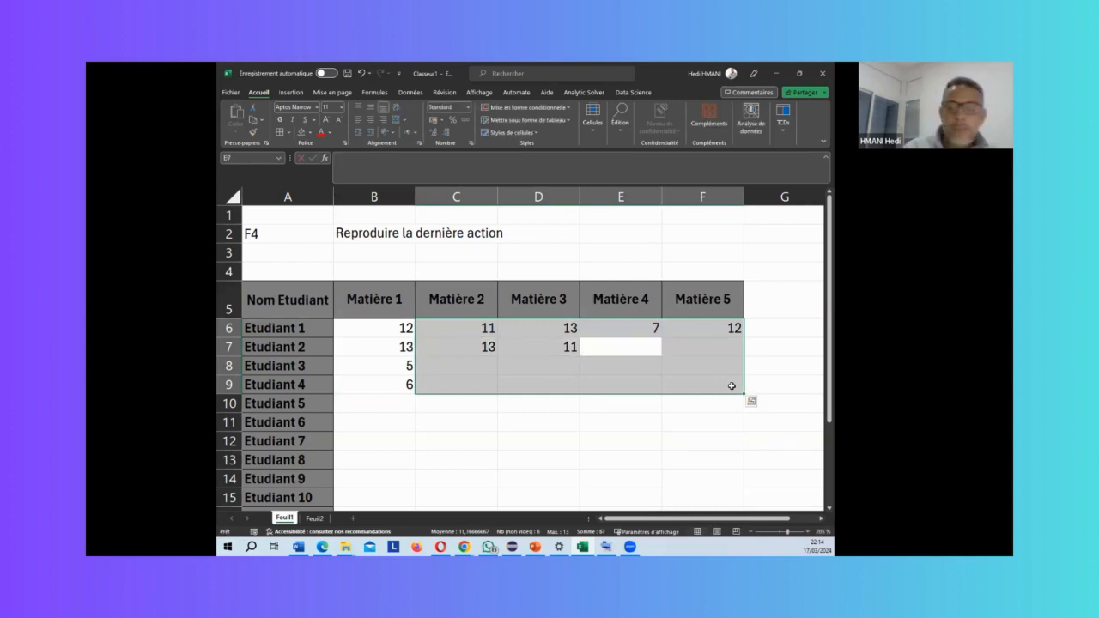
pyautogui.write('7')
pyautogui.press('Tab')
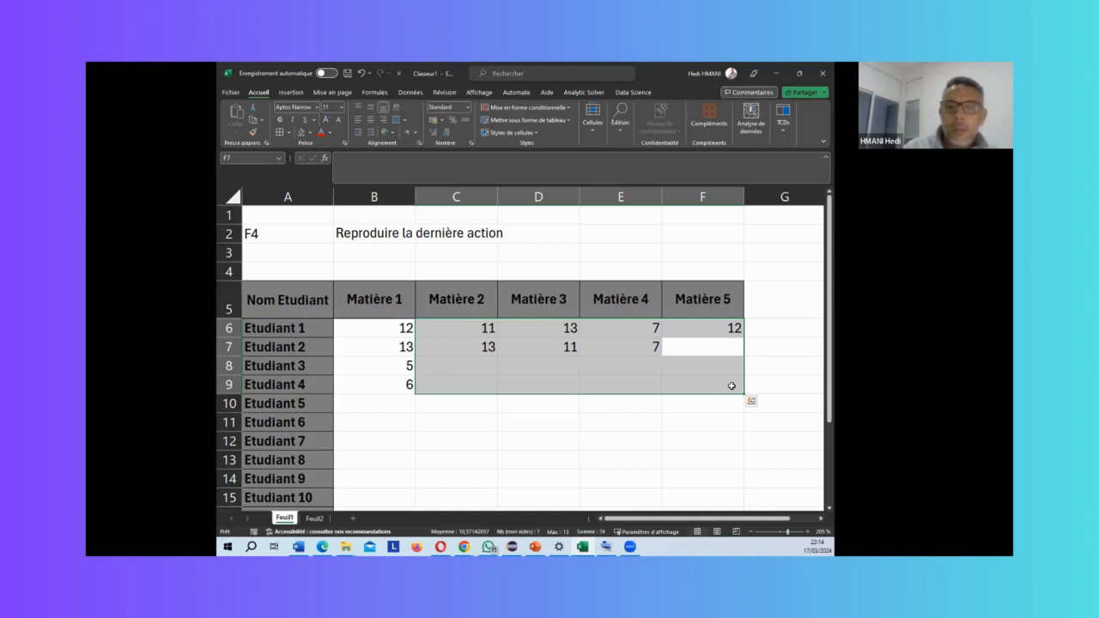
pyautogui.write('12')
pyautogui.press('Tab')
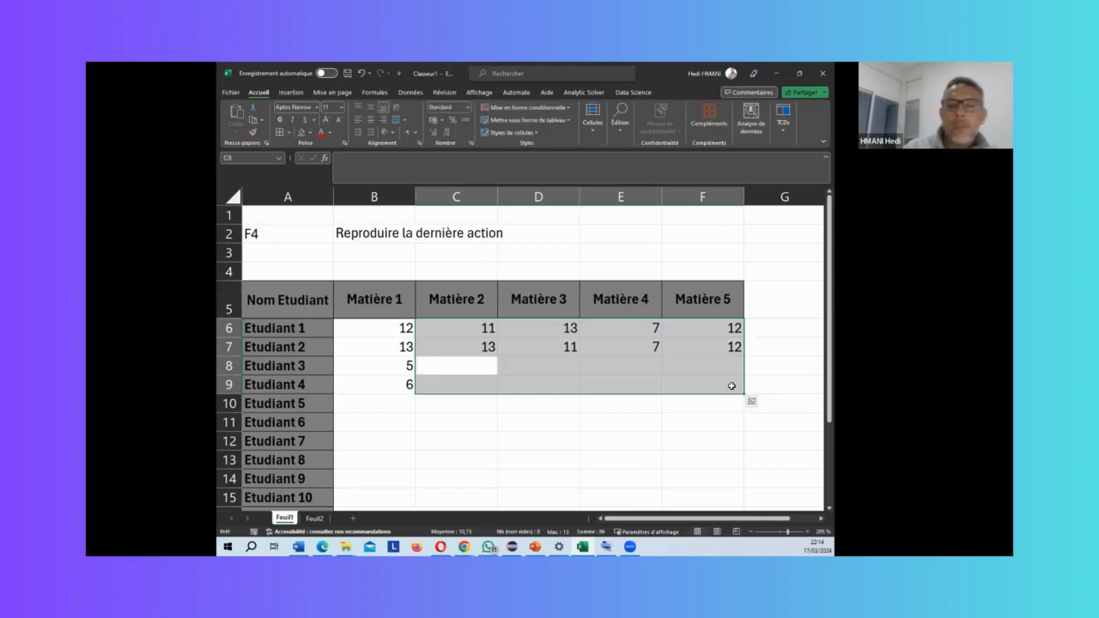
# Enter Etudiant 3's grades 12, 11, 6 and 12 for Matière 2 to Matière 5 within the selected range
pyautogui.write('8')
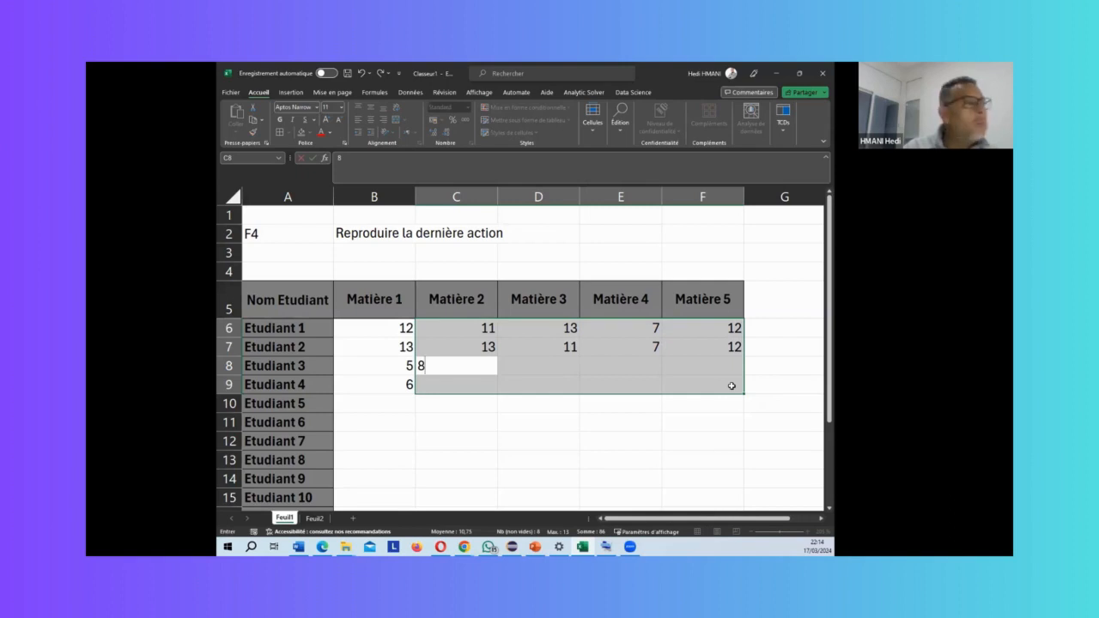
pyautogui.press('BackSpace')
pyautogui.write('12')
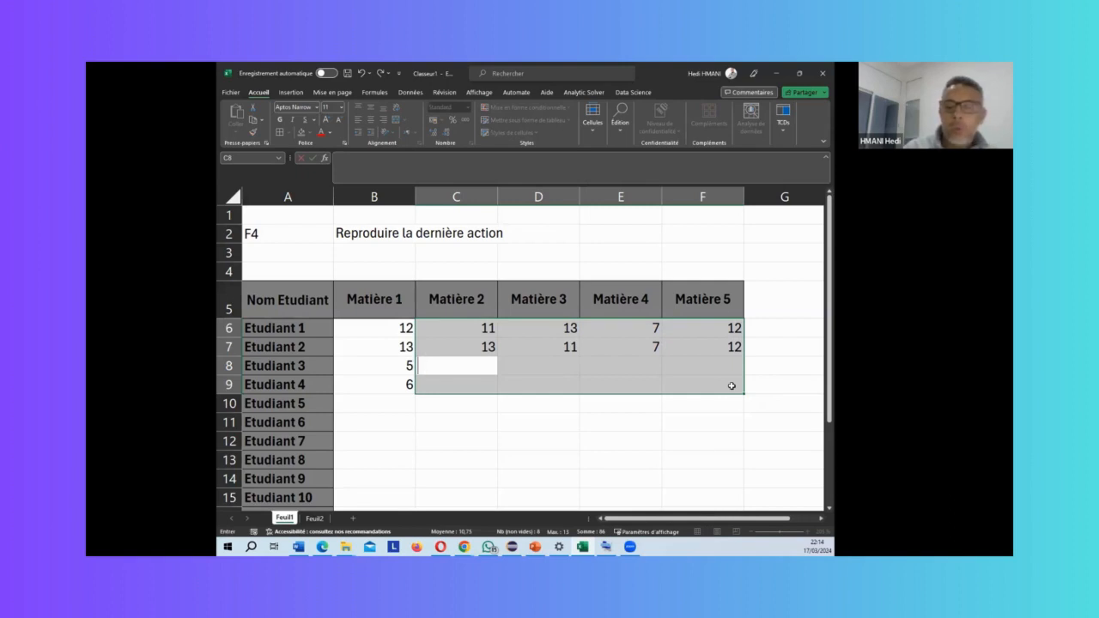
pyautogui.press('Tab')
pyautogui.write('11')
pyautogui.press('Tab')
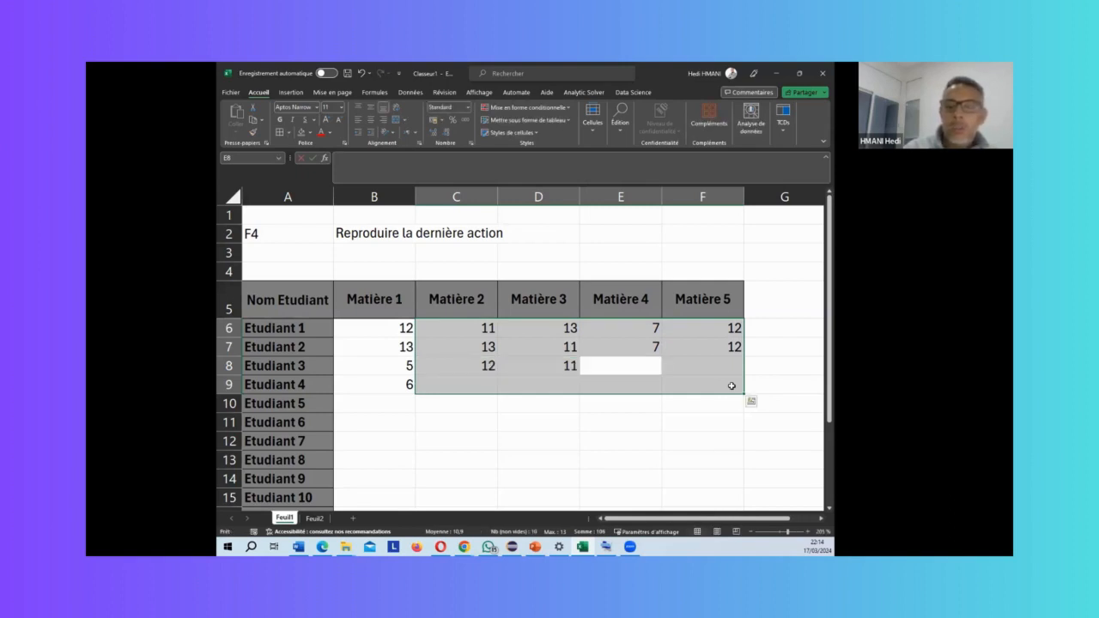
pyautogui.write('6')
pyautogui.press('Tab')
pyautogui.write('12')
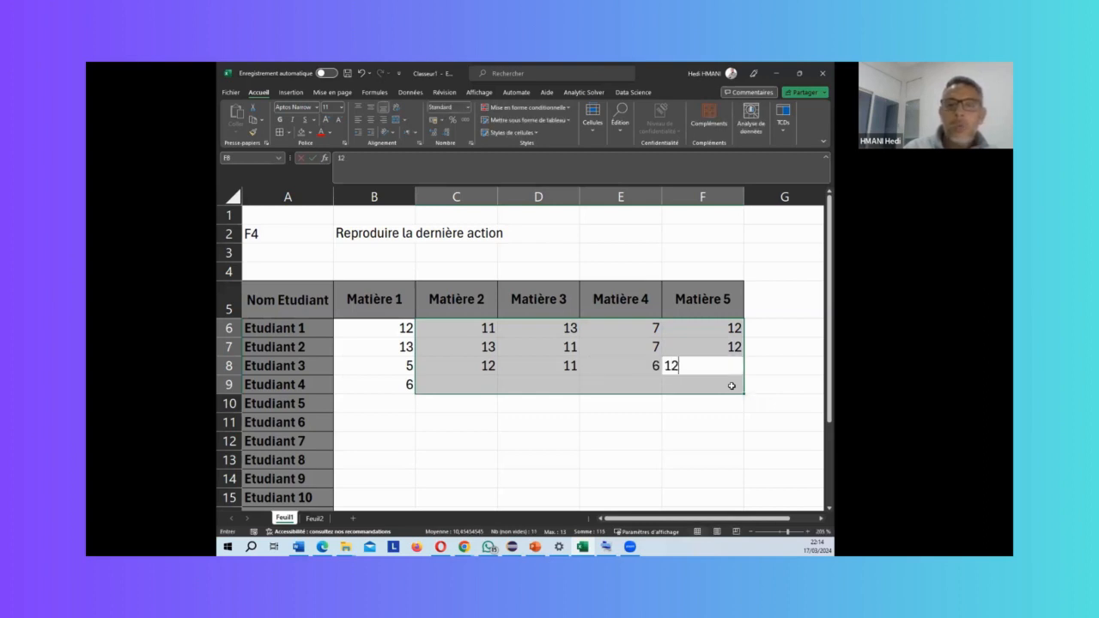
pyautogui.press('Return')
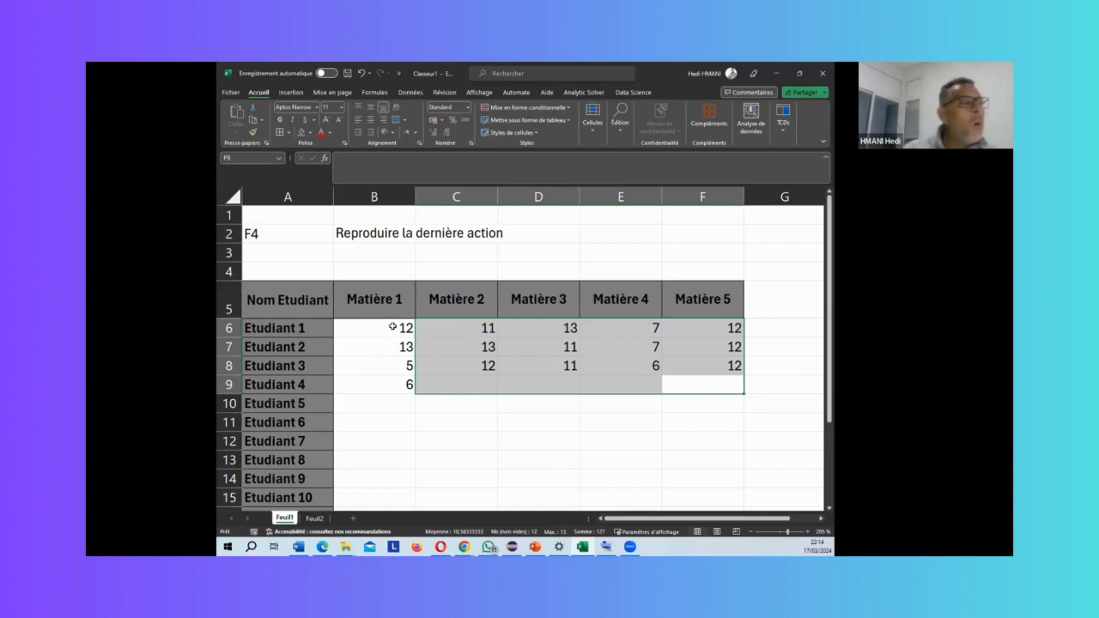
pyautogui.moveTo(393, 326); pyautogui.dragTo(403, 480)
pyautogui.click(471, 359)
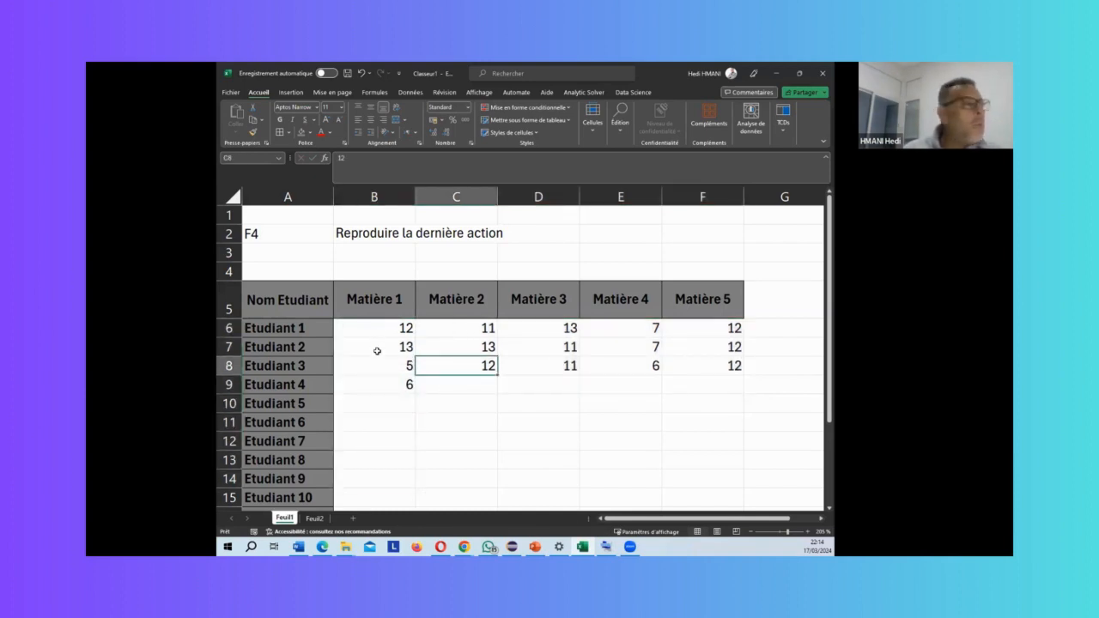
pyautogui.click(377, 397)
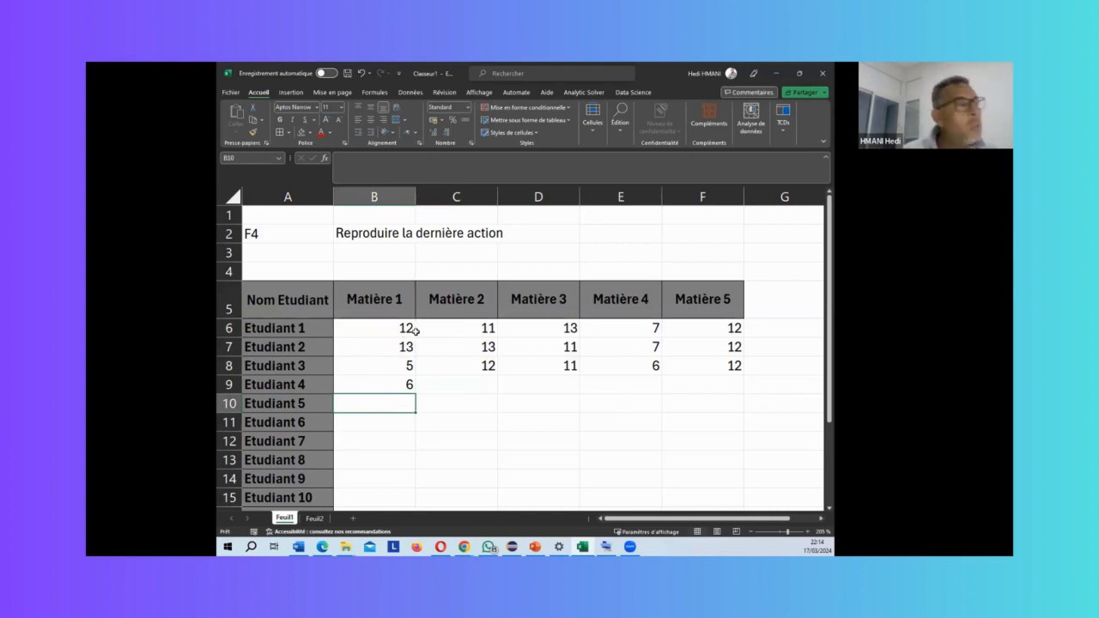
pyautogui.moveTo(430, 326); pyautogui.dragTo(700, 367)
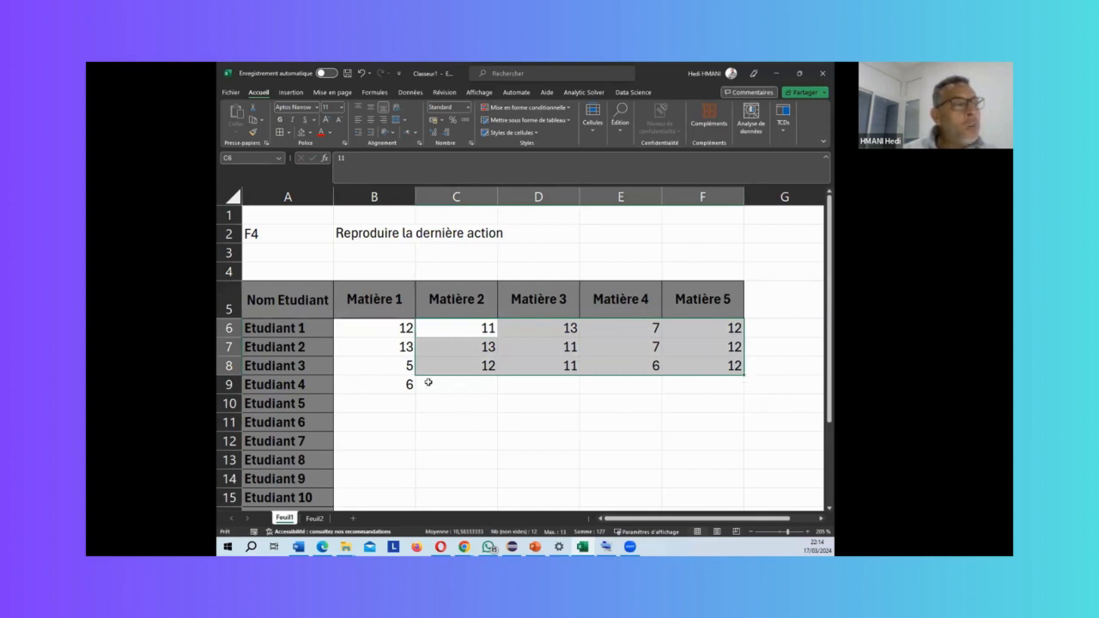
pyautogui.moveTo(356, 385); pyautogui.dragTo(658, 404)
pyautogui.moveTo(661, 460); pyautogui.dragTo(675, 496)
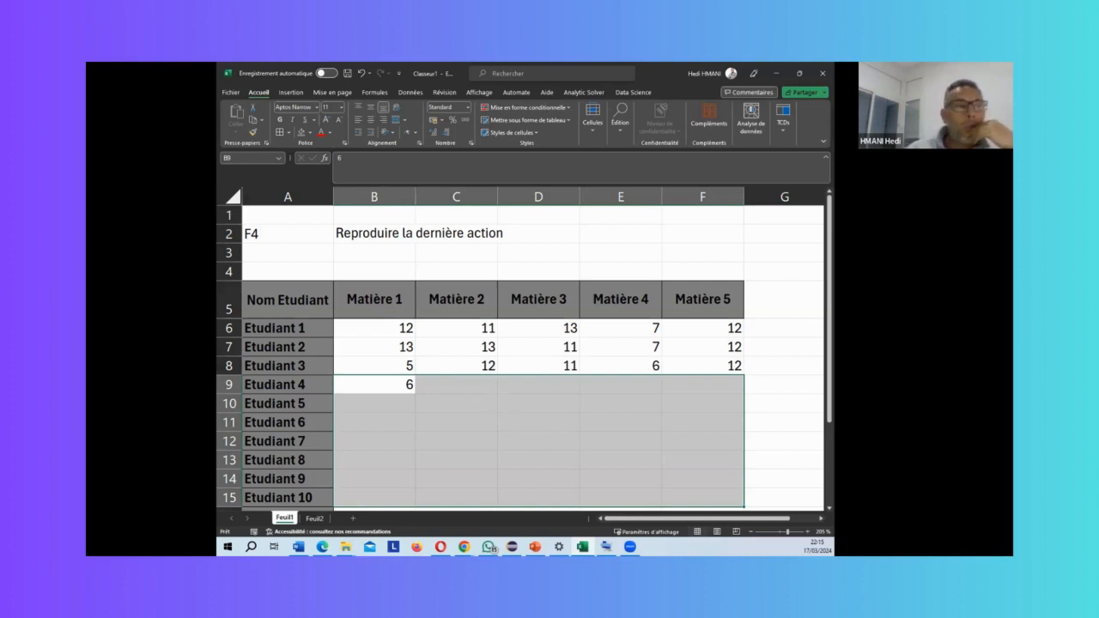
pyautogui.click(781, 368)
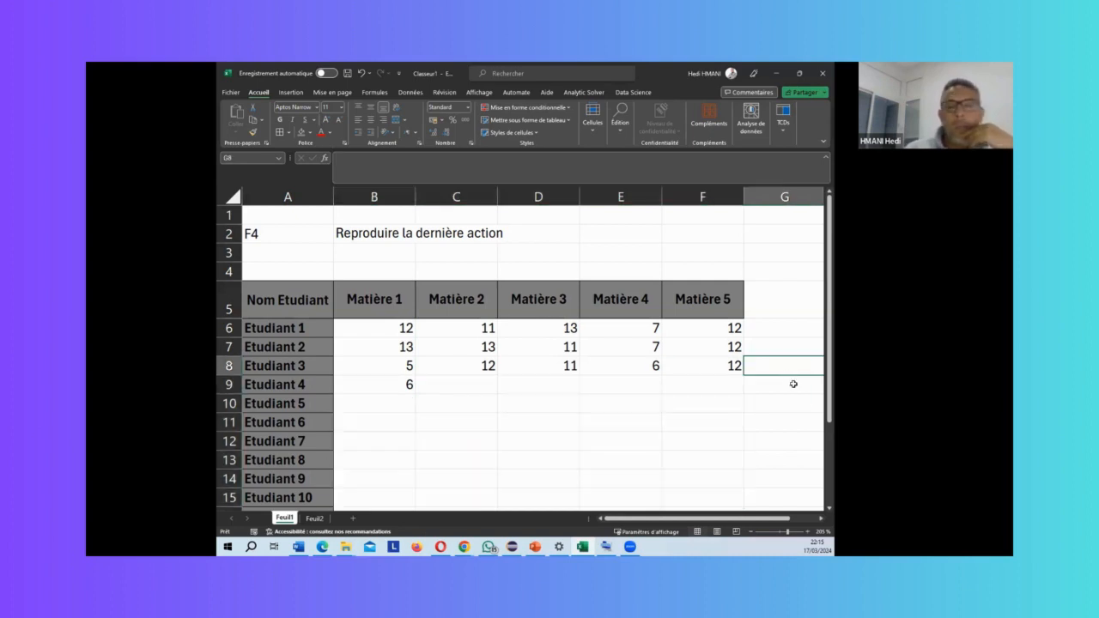
pyautogui.scroll(-2, 790, 383)
pyautogui.scroll(2, 793, 383)
pyautogui.scroll(-1, 793, 384)
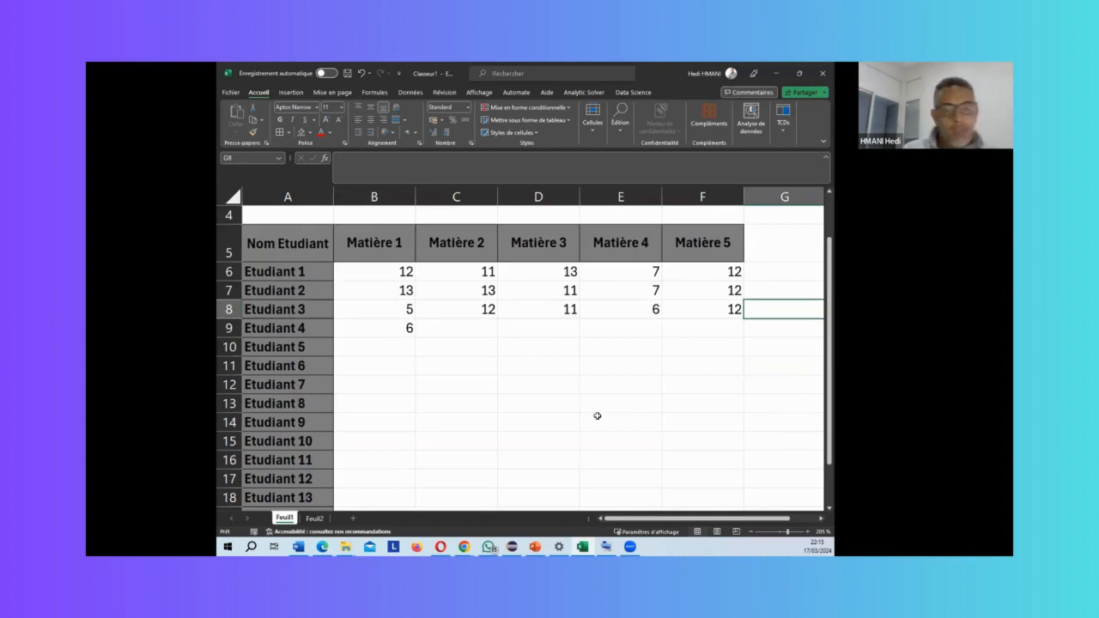
pyautogui.scroll(-1, 597, 417)
pyautogui.scroll(-2, 596, 416)
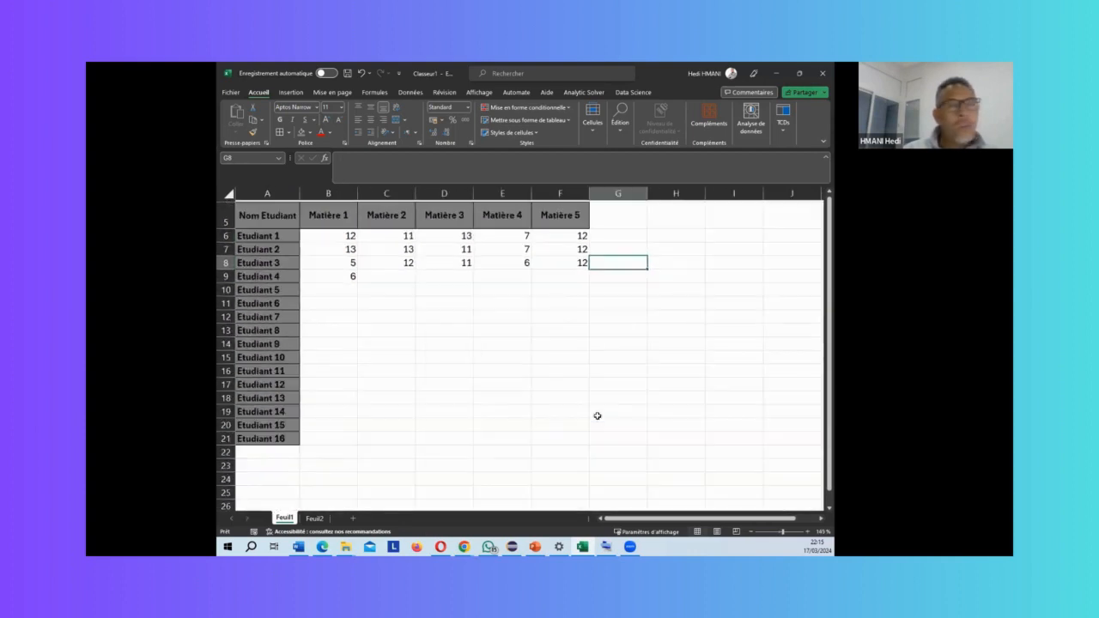